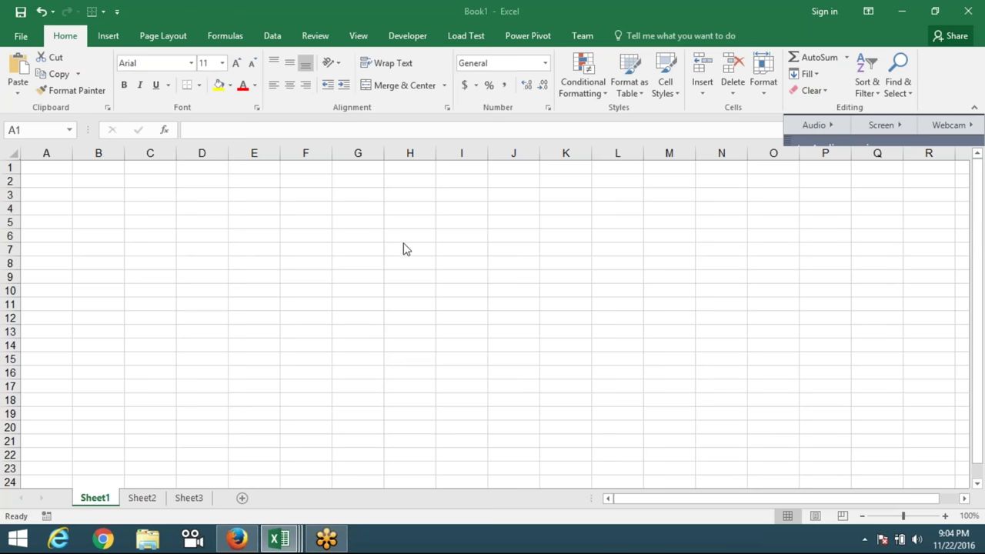
Step: Open the L2 workbook from the recent files list
scroll(268, 262, down, 2)
scroll(268, 264, up, 2)
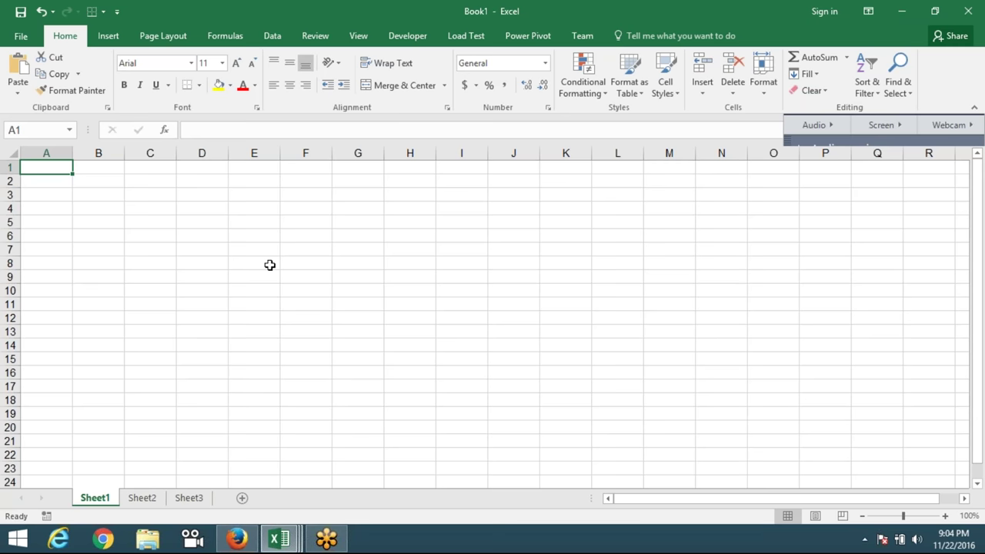
click(21, 35)
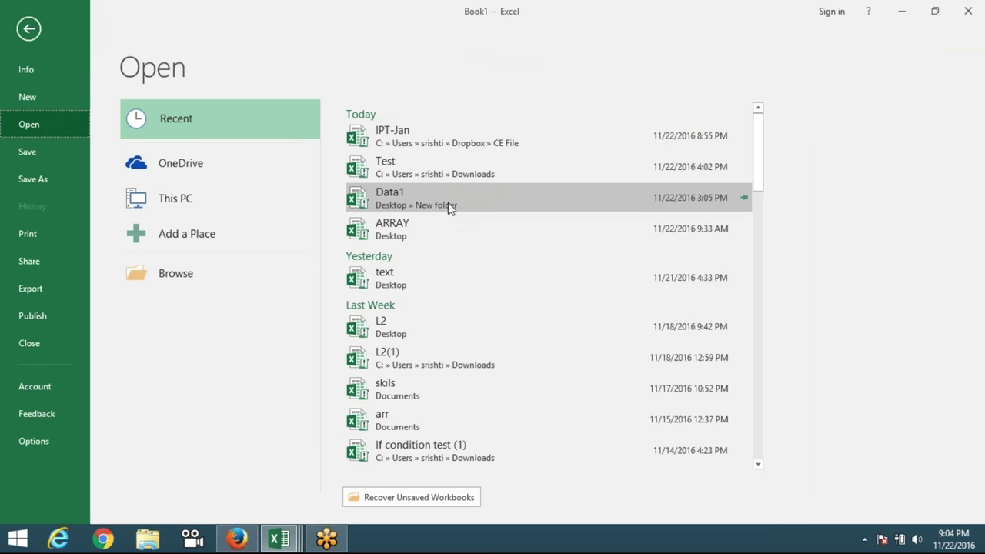
scroll(439, 308, down, 1)
click(437, 298)
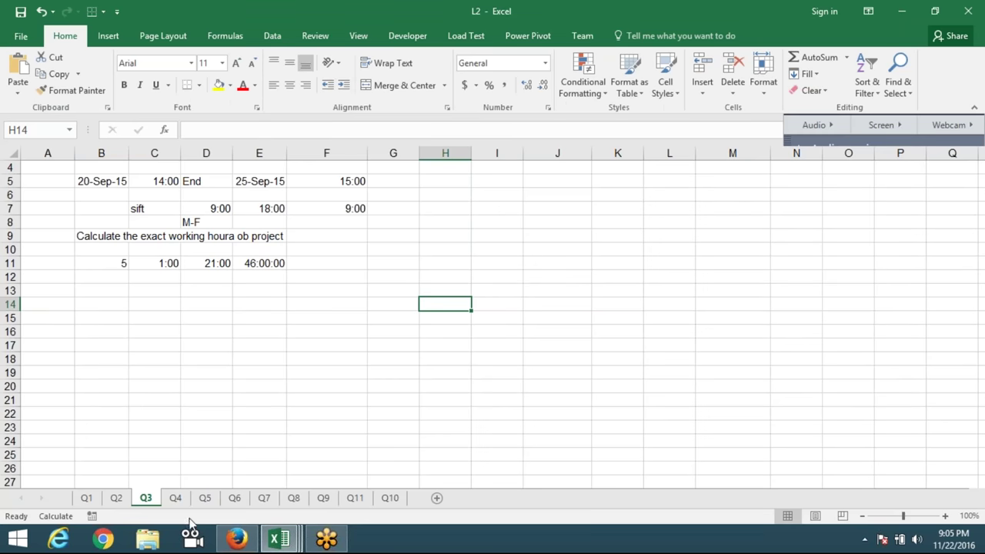
Step: Browse sheets Q4 through Q7 and settle on the Q8 unique-number exercise
click(176, 499)
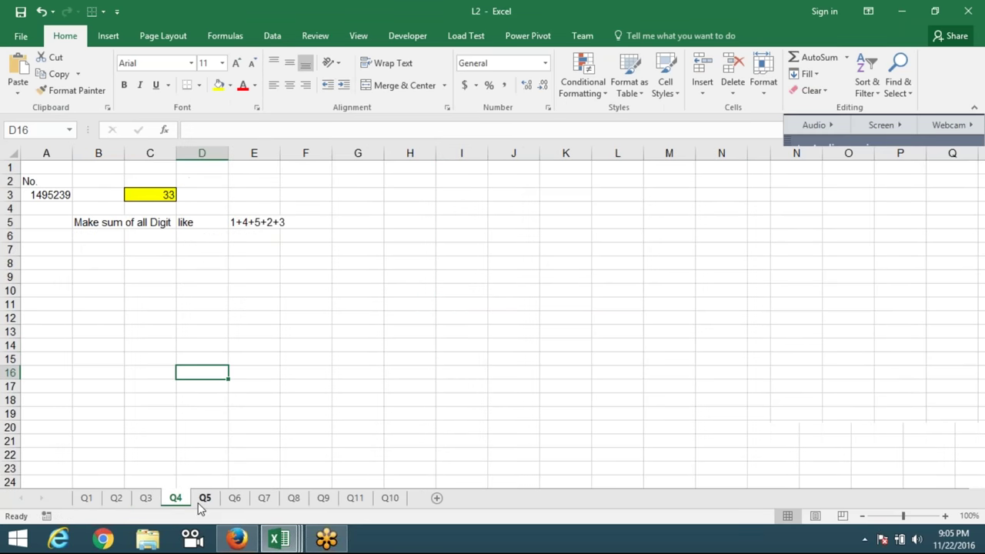
click(202, 500)
click(233, 500)
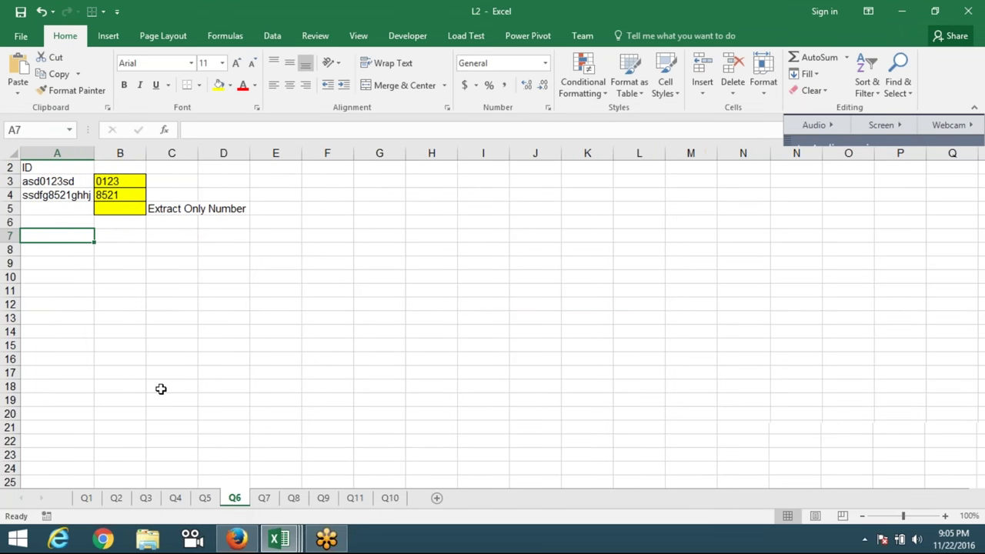
click(162, 388)
click(264, 499)
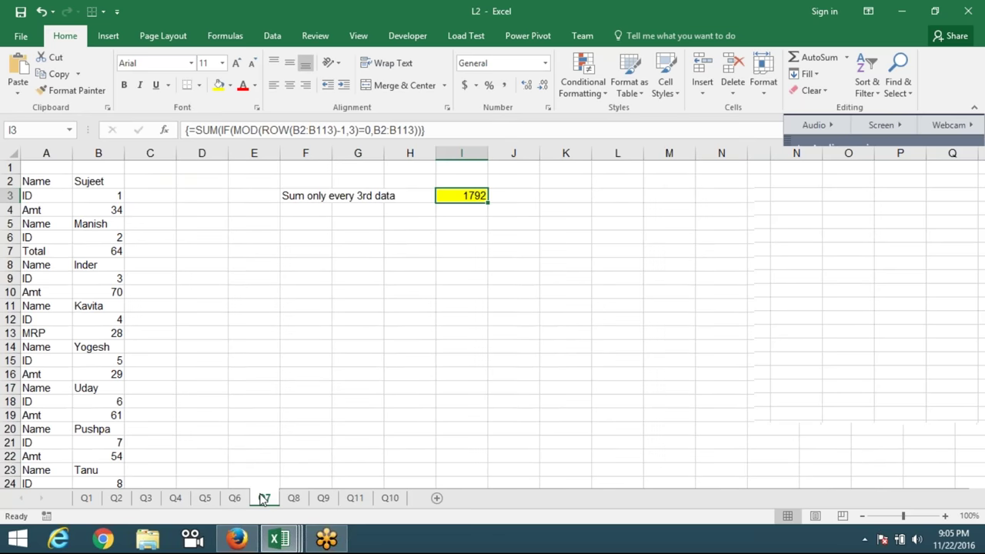
click(293, 499)
click(201, 304)
click(202, 373)
click(150, 318)
scroll(133, 362, down, 1)
scroll(132, 361, up, 1)
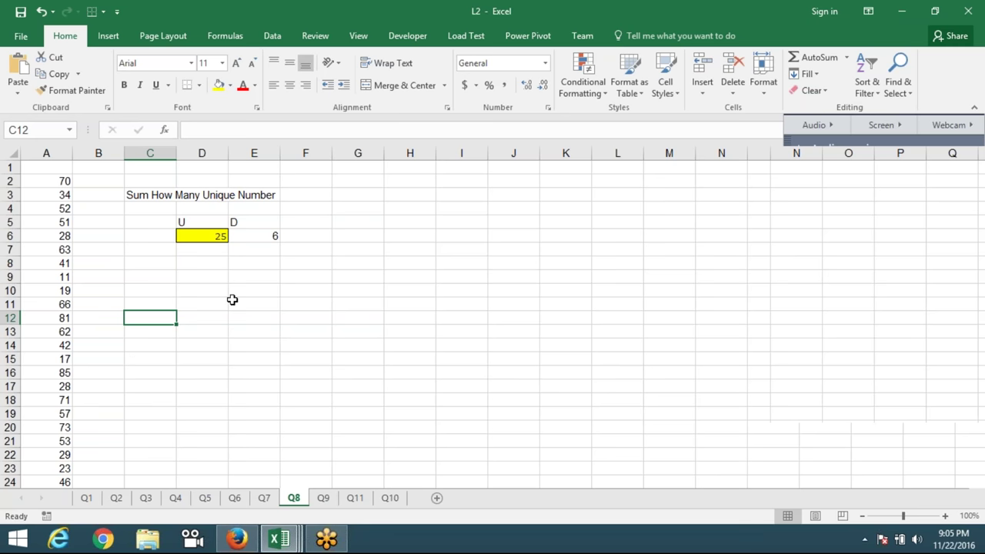
click(237, 290)
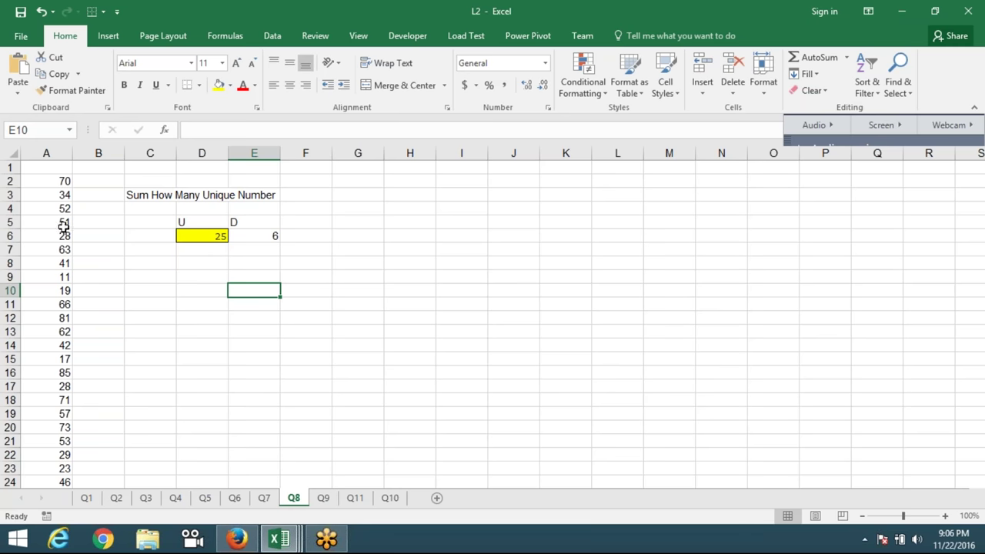
Step: Review the column A number list and inspect D6's unique-count array formula
click(62, 228)
click(56, 167)
key(ctrl+shift+Down)
key(ctrl+shift+Down)
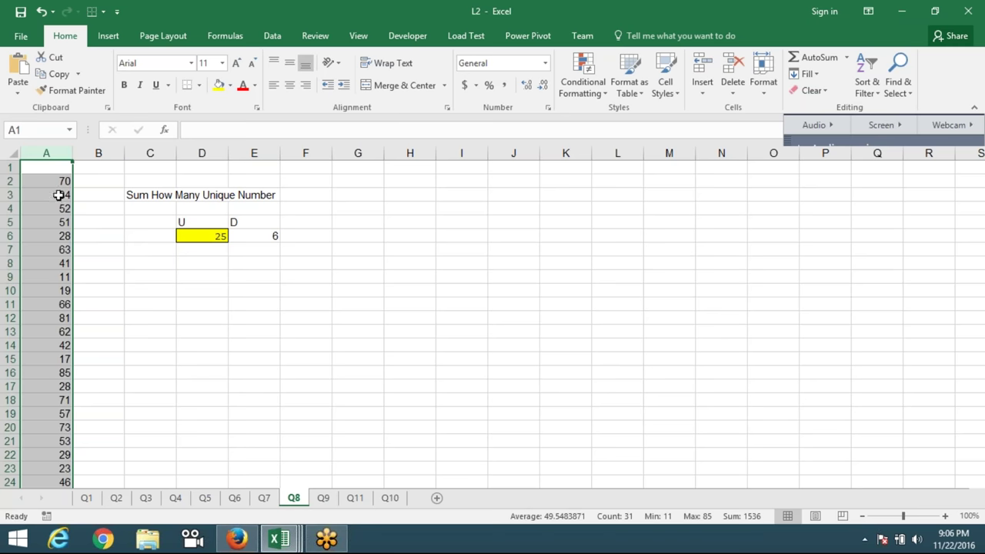
drag(59, 182, 51, 291)
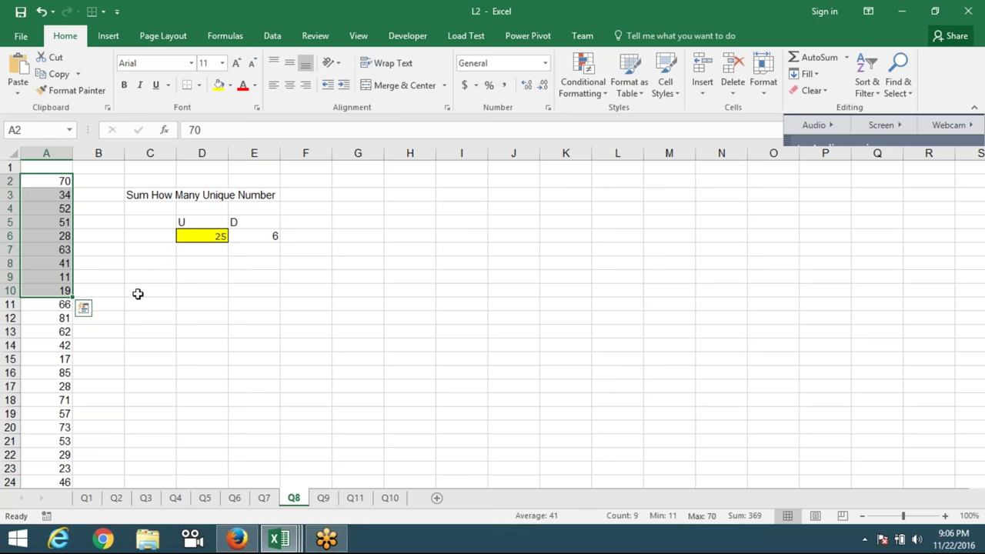
click(132, 293)
click(191, 236)
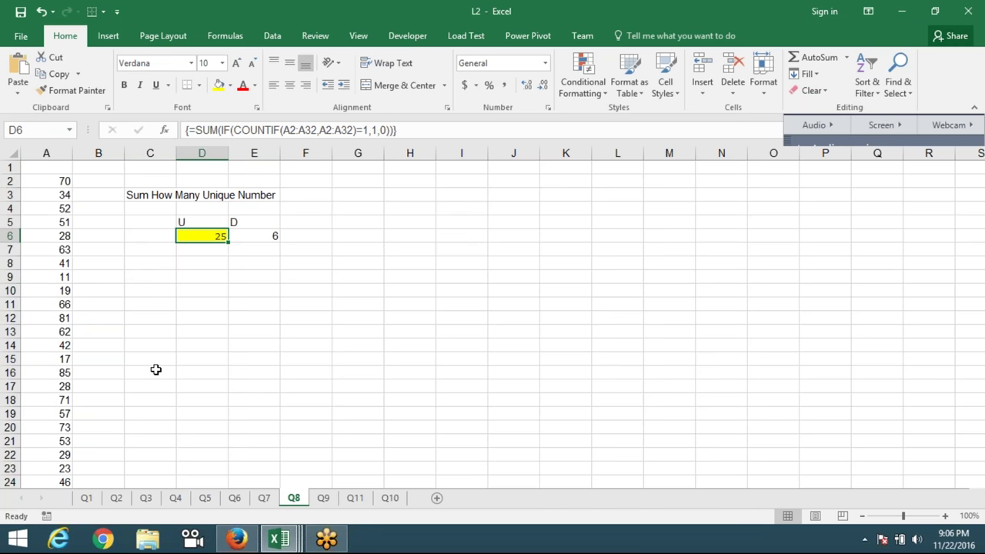
Step: Delete the 25 and 6 answers from D6:E6 and move to B2
key(Right)
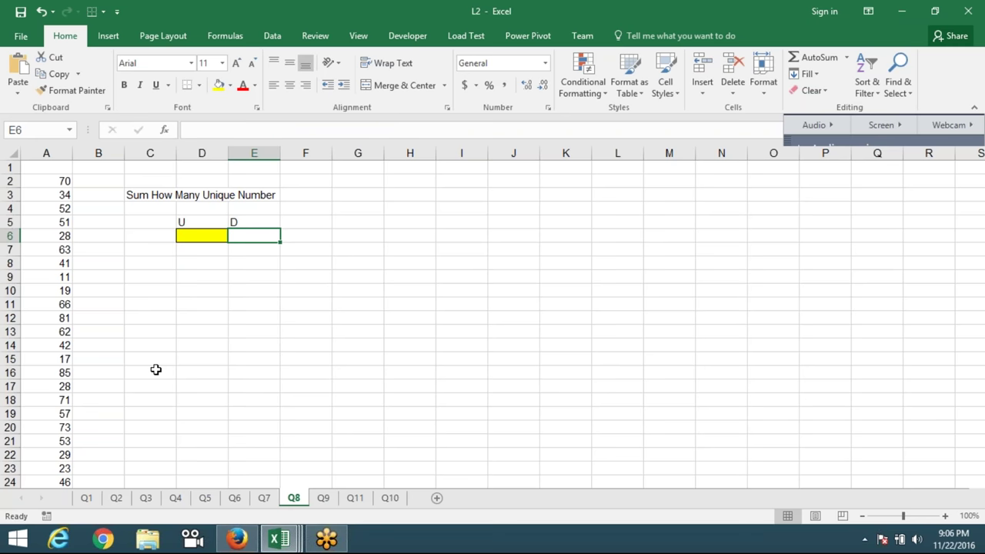
key(Left)
key(Left)
key(Left)
key(Left)
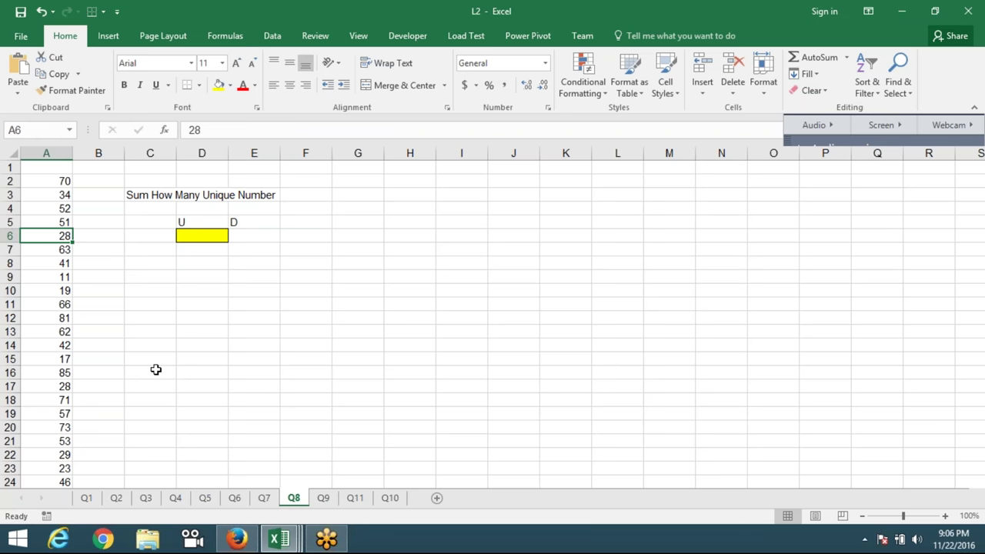
key(Up)
key(Up)
key(Up)
key(Up)
key(Up)
key(Down)
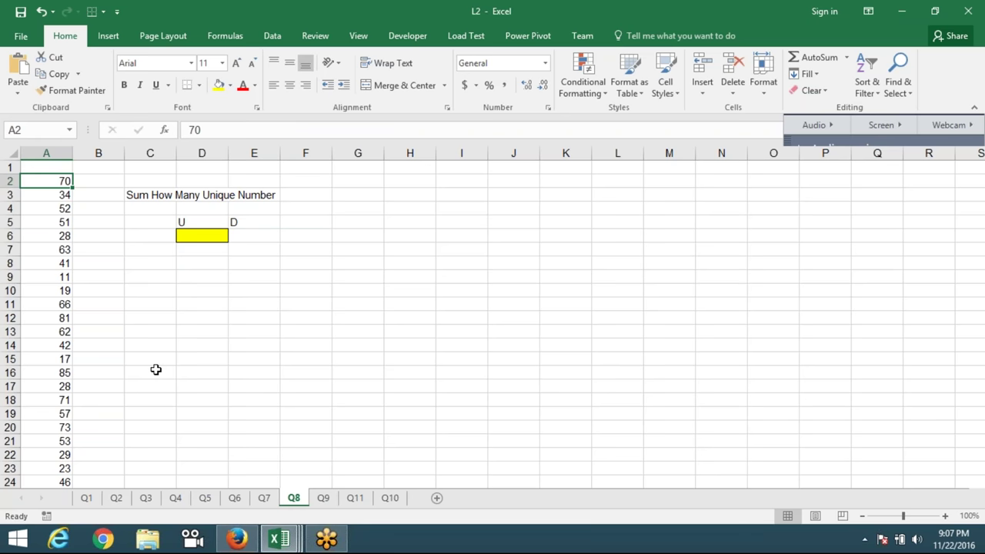
key(Right)
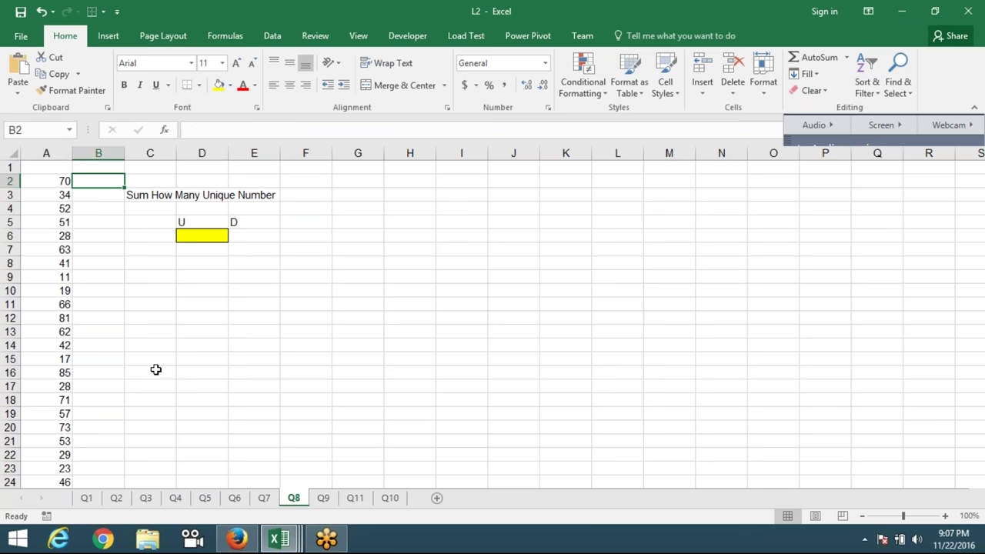
Step: Enter =COUNTIF(A:A,A2) in B2 and fill it down beside every number
text(=co)
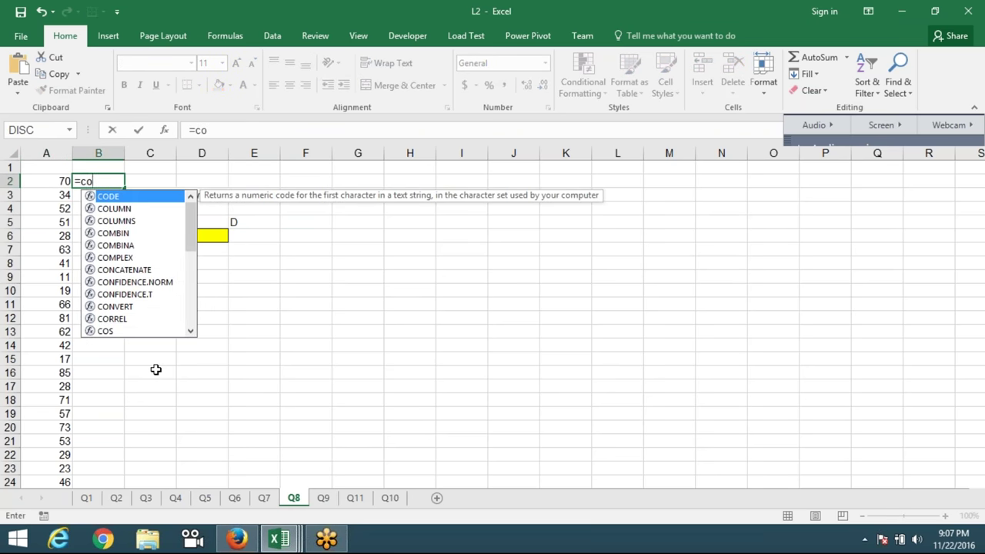
text(u)
key(Down)
key(Down)
key(Down)
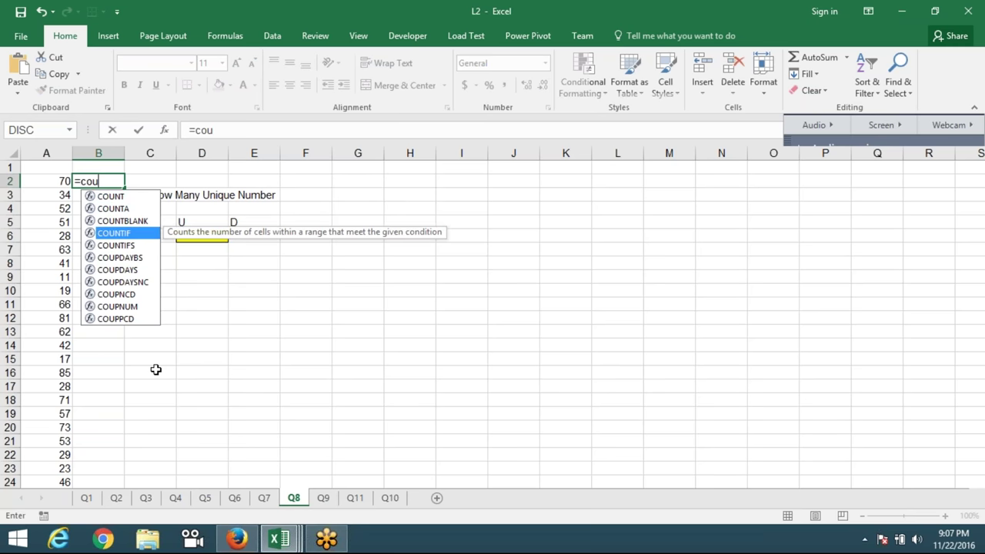
key(Tab)
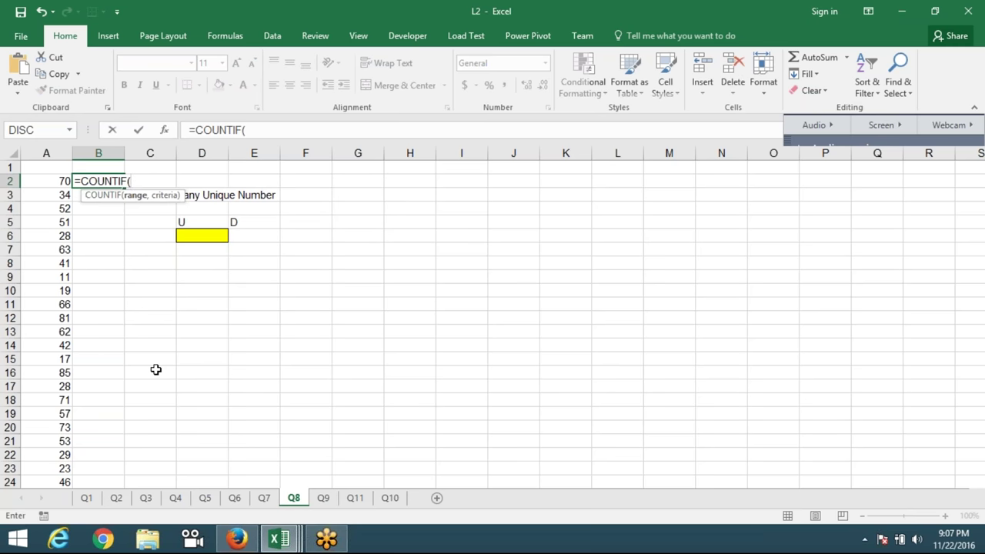
key(Left)
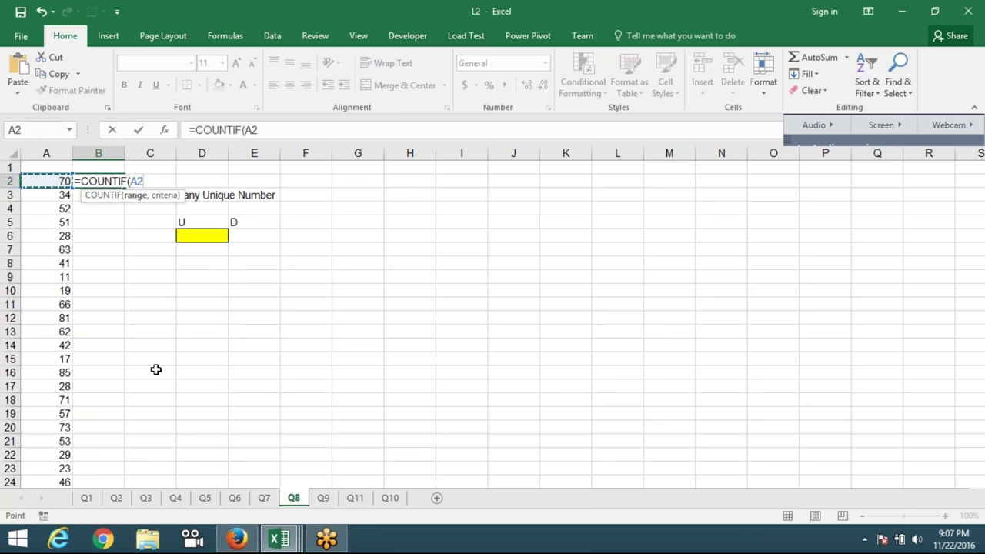
key(ctrl+space)
text(,)
key(Left)
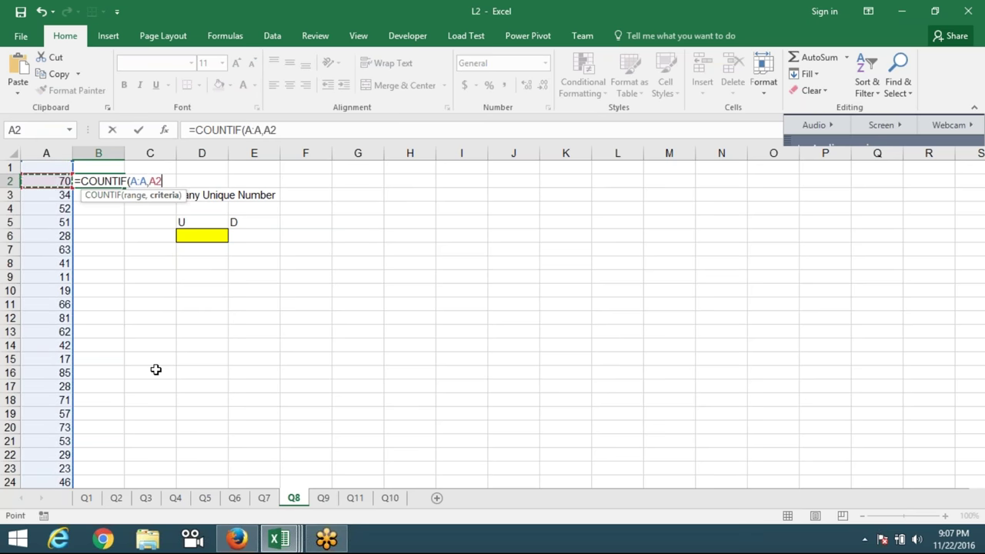
key(Return)
key(Up)
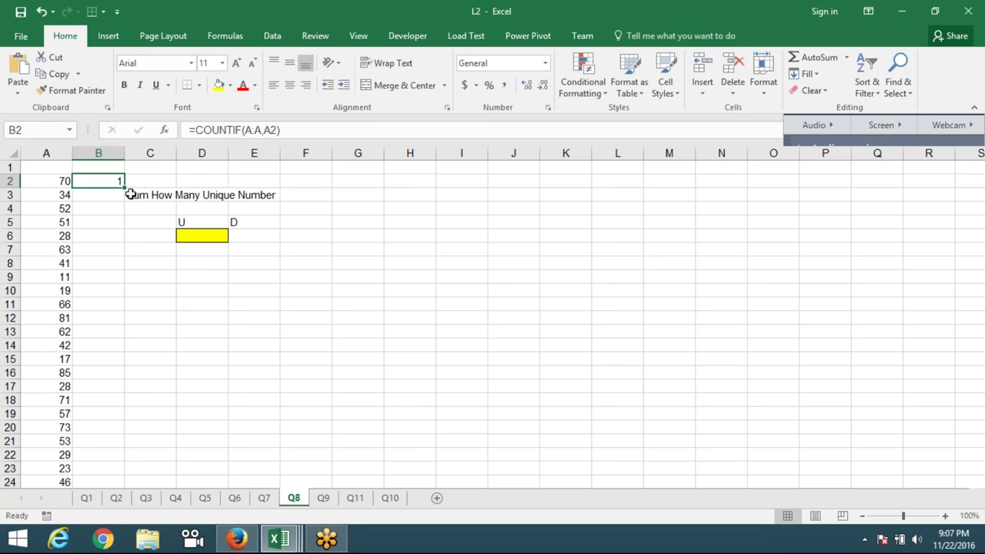
double_click(124, 189)
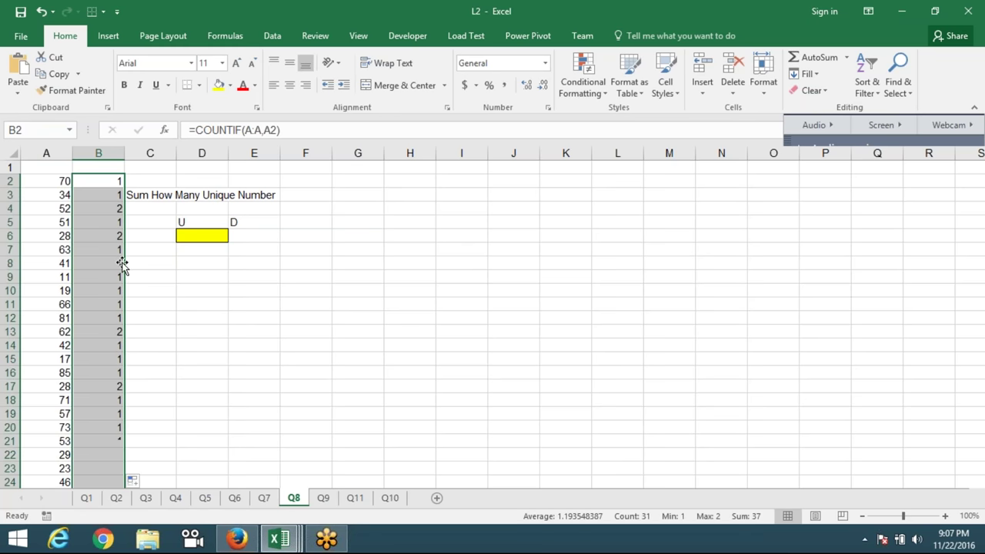
click(112, 182)
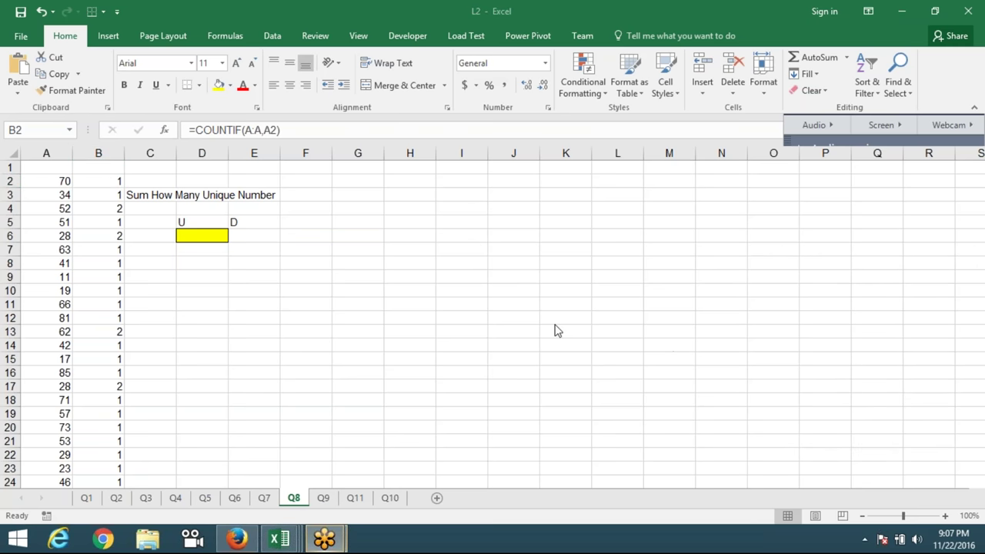
click(531, 331)
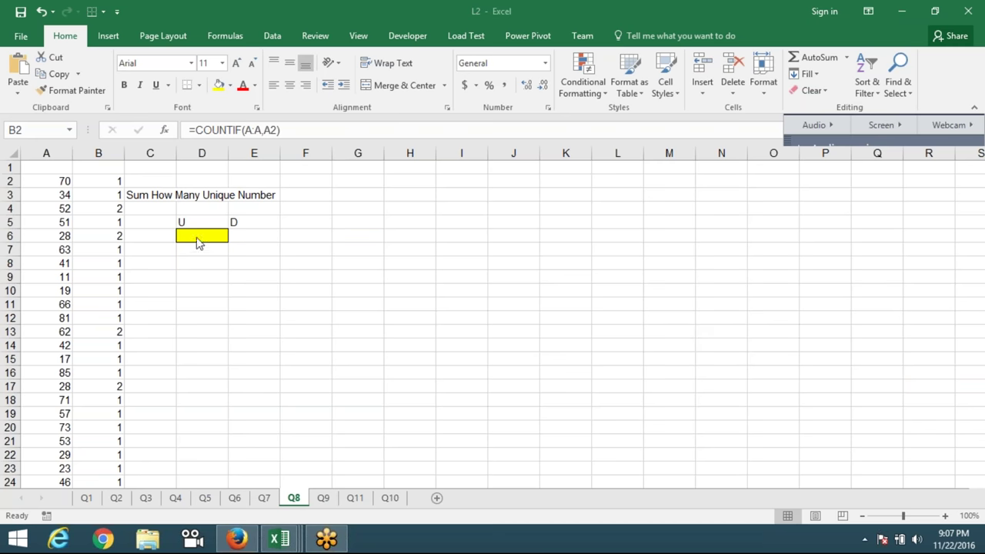
Step: Enter =COUNTIF(B:B,1) in D7 to count single occurrences, then clear it again
click(183, 253)
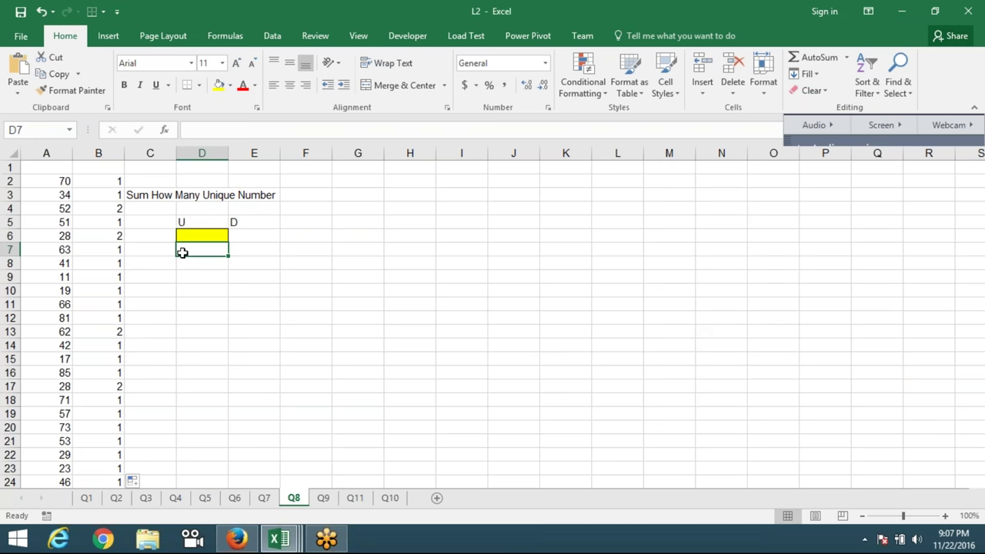
text(=cou)
key(Down)
key(Down)
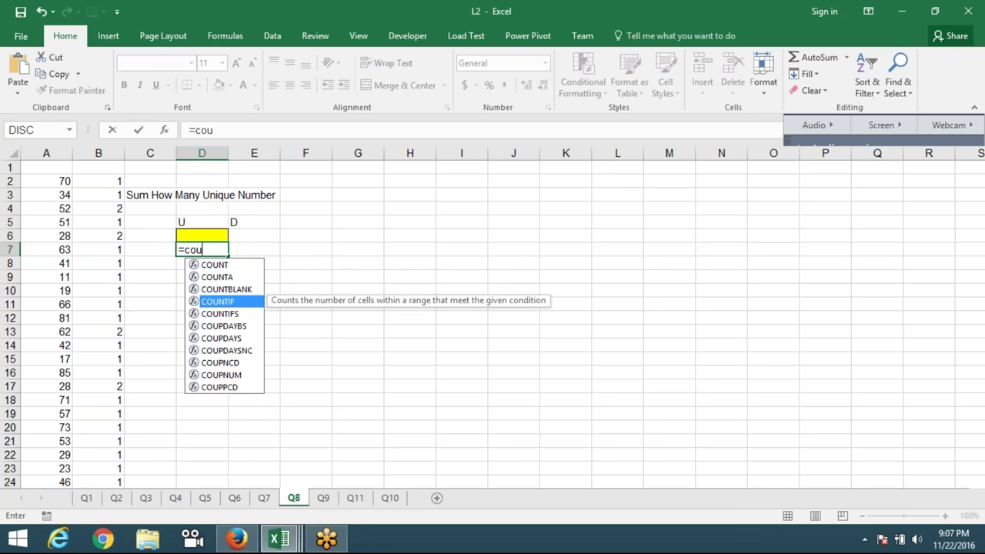
key(Tab)
click(89, 154)
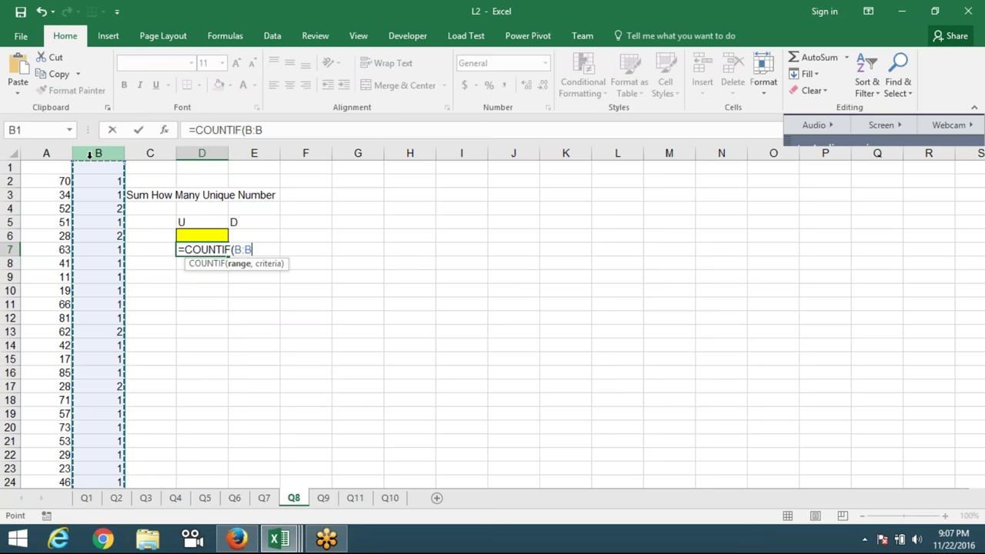
text(,)
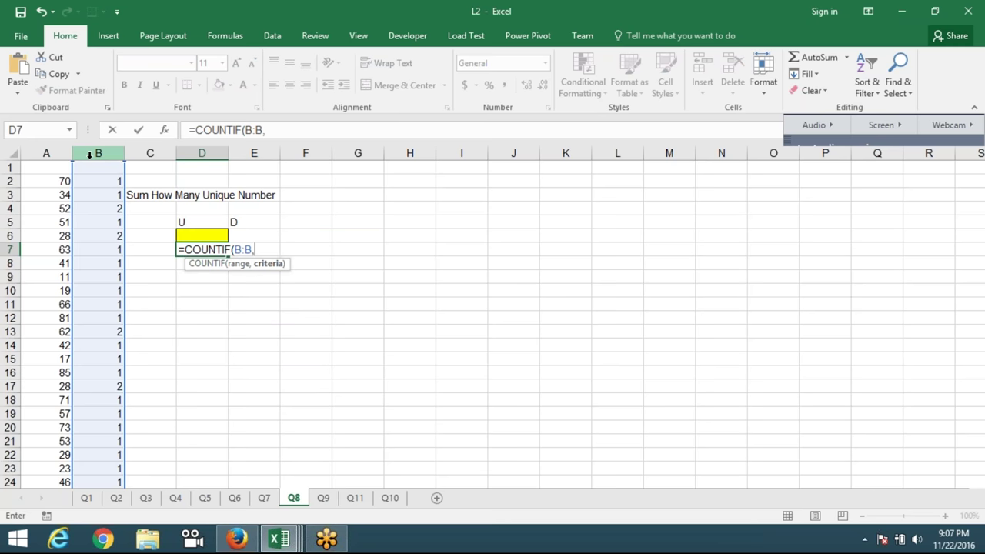
text(1)
key(Return)
key(Up)
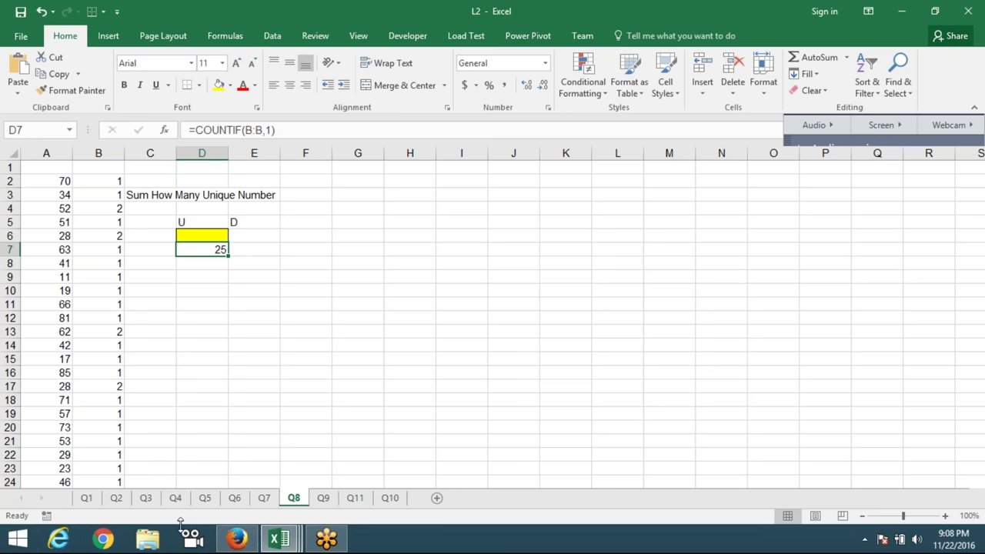
key(Delete)
key(Left)
key(Left)
Step: Clear the helper counts from column B down to row 32 and move to D6
key(ctrl+Up)
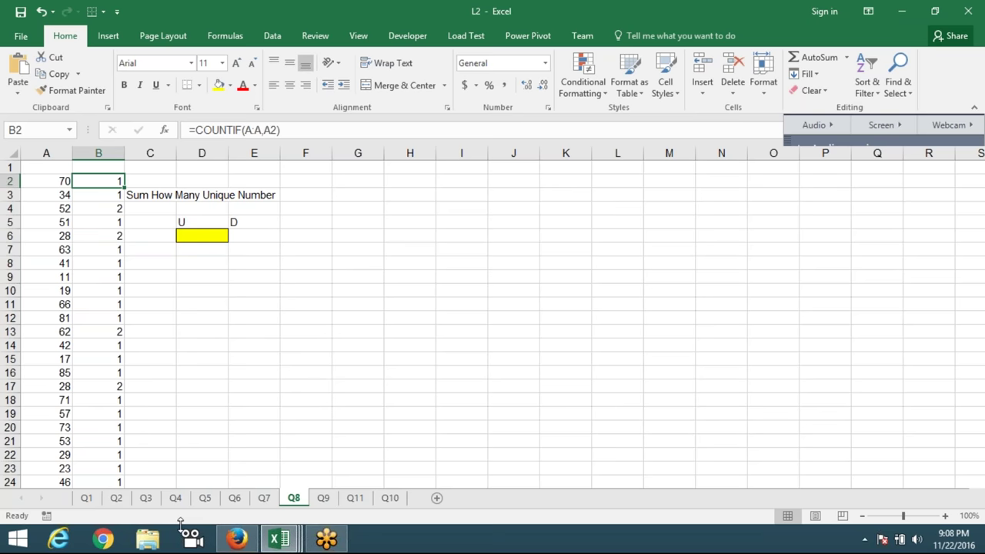
key(ctrl+shift+Down)
key(Delete)
key(Up)
key(Right)
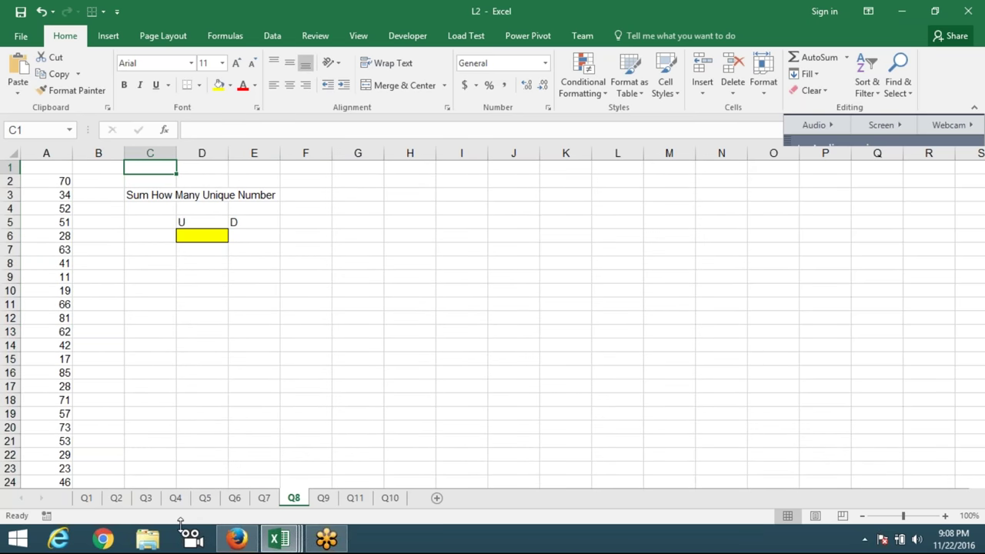
key(Right)
key(Down)
key(Down)
key(Down)
key(Down)
key(Down)
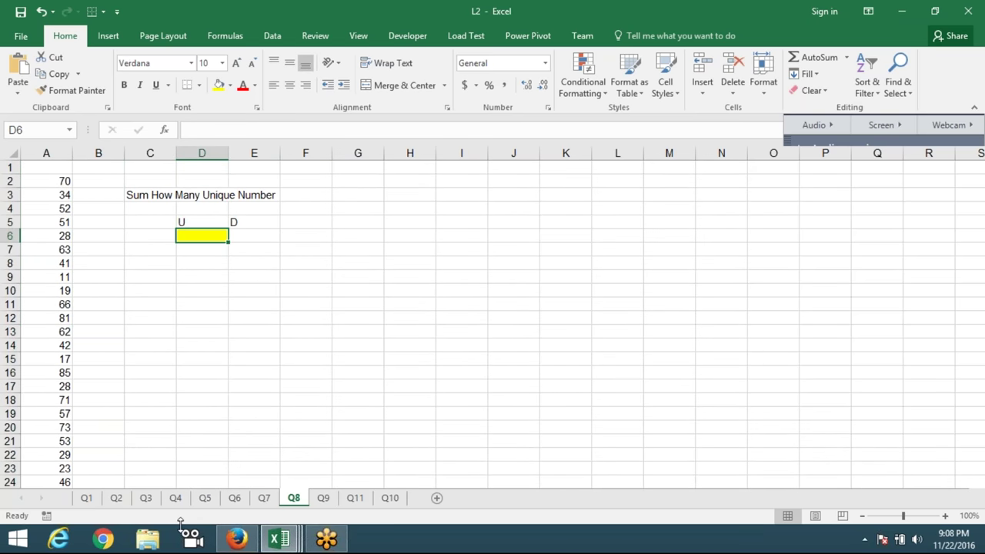
Step: Start the D6 formula as =SUM(COUNTIF(A2:A32, referencing the column A numbers
text(=)
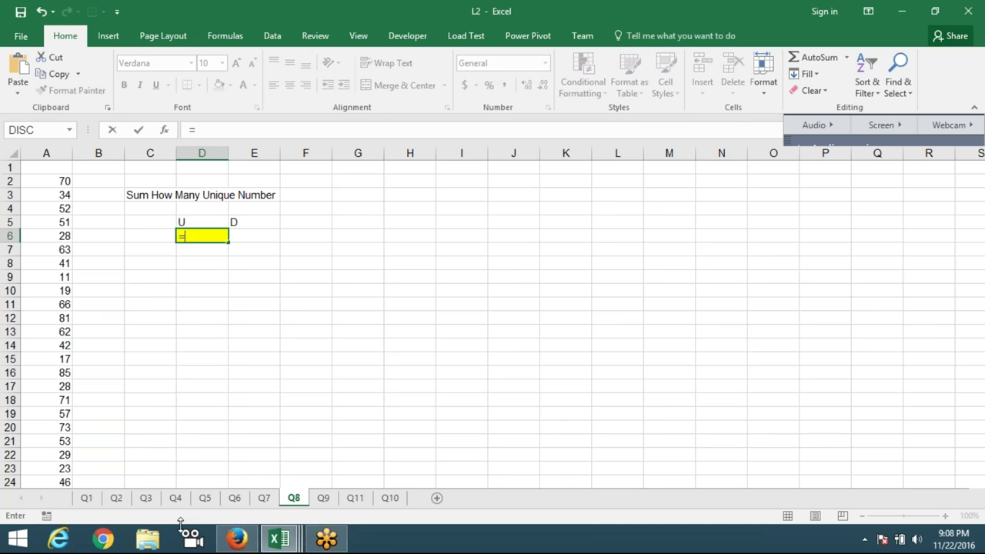
text(coun)
key(Down)
key(Down)
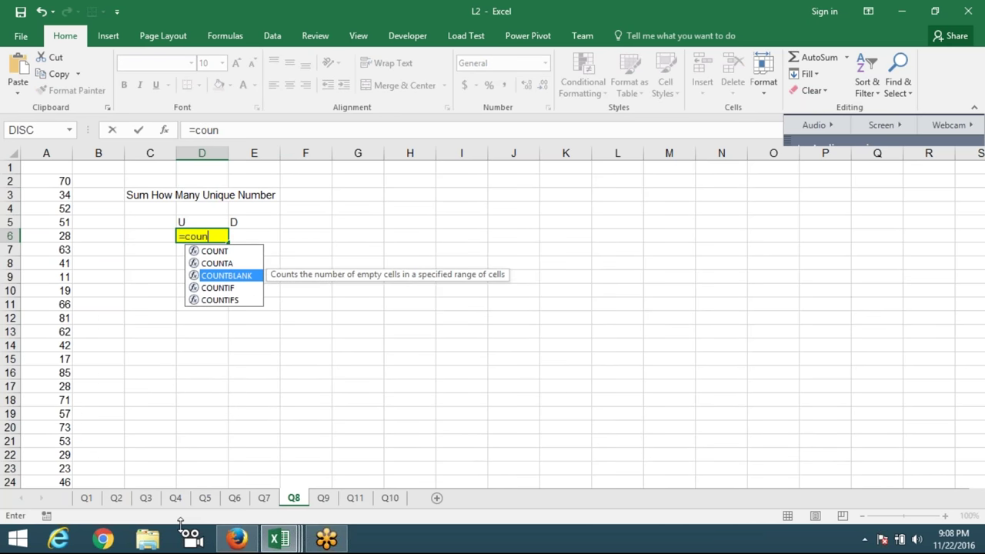
key(Down)
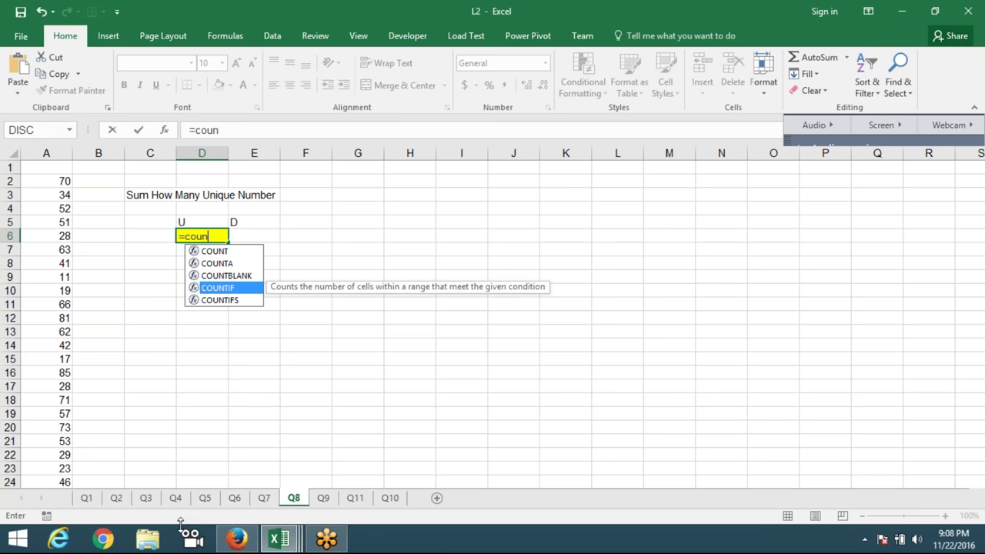
key(BackSpace)
key(BackSpace)
key(BackSpace)
key(BackSpace)
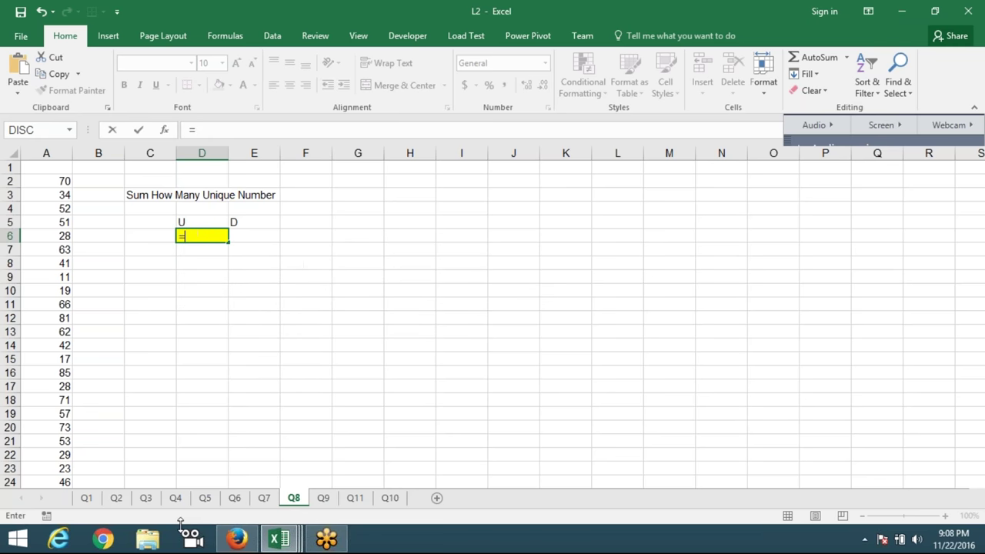
text(sum)
key(Tab)
text(coun)
key(Down)
key(Down)
key(Down)
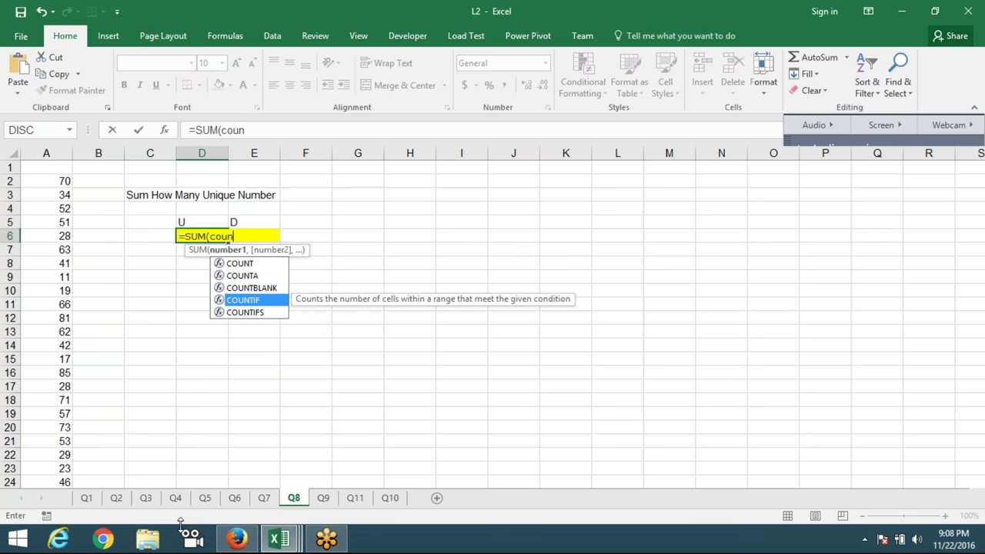
key(Tab)
key(Left)
Step: Finish with criteria A2:A32 and =1,1, enter it and accept Excel's correction
key(Left)
key(Left)
key(Up)
key(Up)
key(Up)
key(Up)
key(ctrl+shift+Down)
text(,)
key(Up)
key(Up)
key(Up)
key(Left)
key(Left)
key(Left)
key(Up)
key(Up)
key(Down)
key(ctrl+shift+Down)
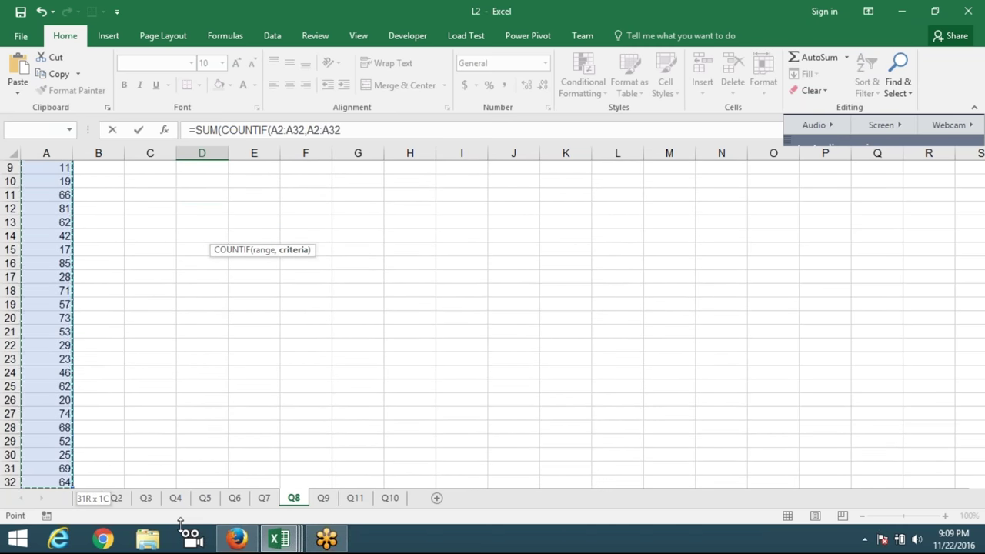
text()=)
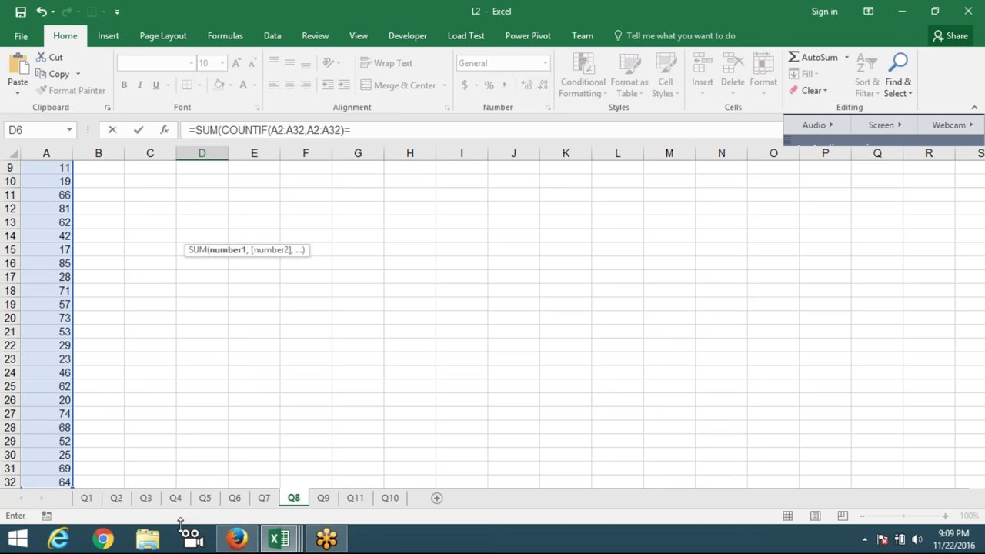
text(1)
text(,)
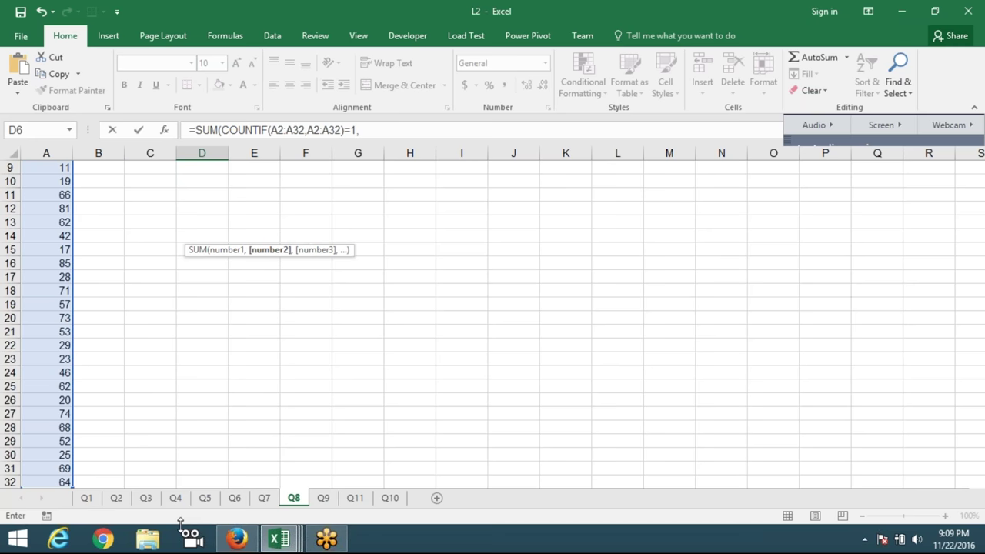
key(Return)
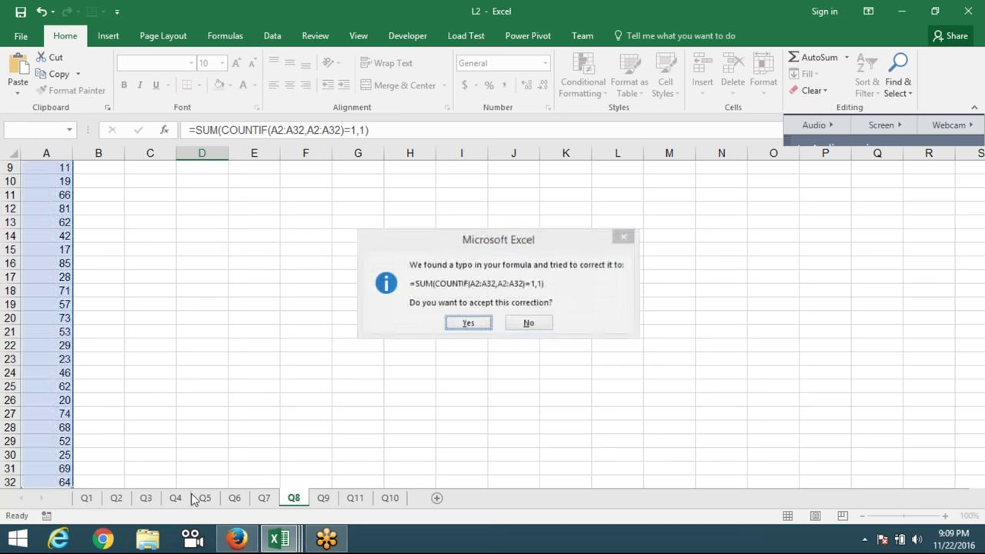
key(Return)
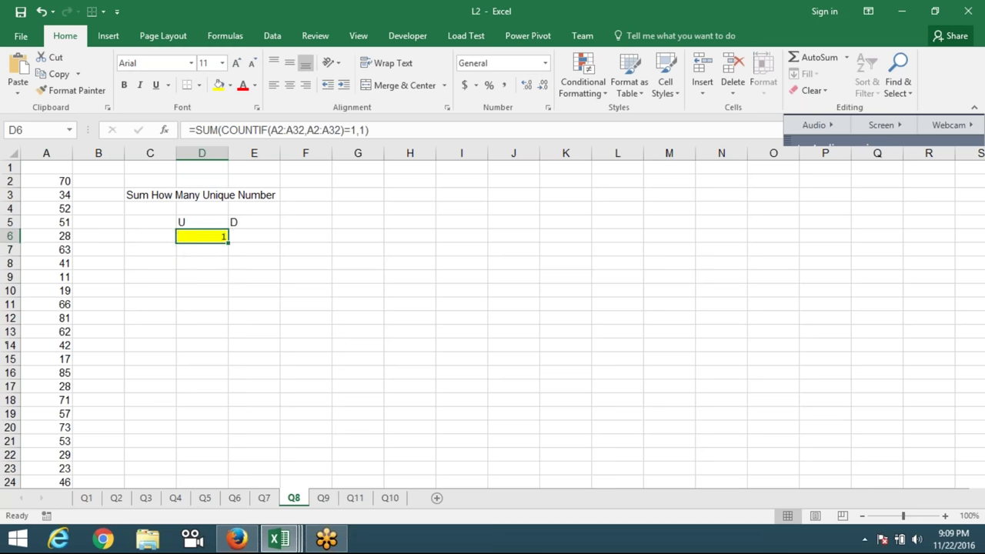
Step: Insert IF so D6 becomes the array formula {=SUM(IF(COUNTIF(A2:A32,A2:A32)=1,1))}, returning 25
double_click(197, 236)
key(ctrl+shift+Return)
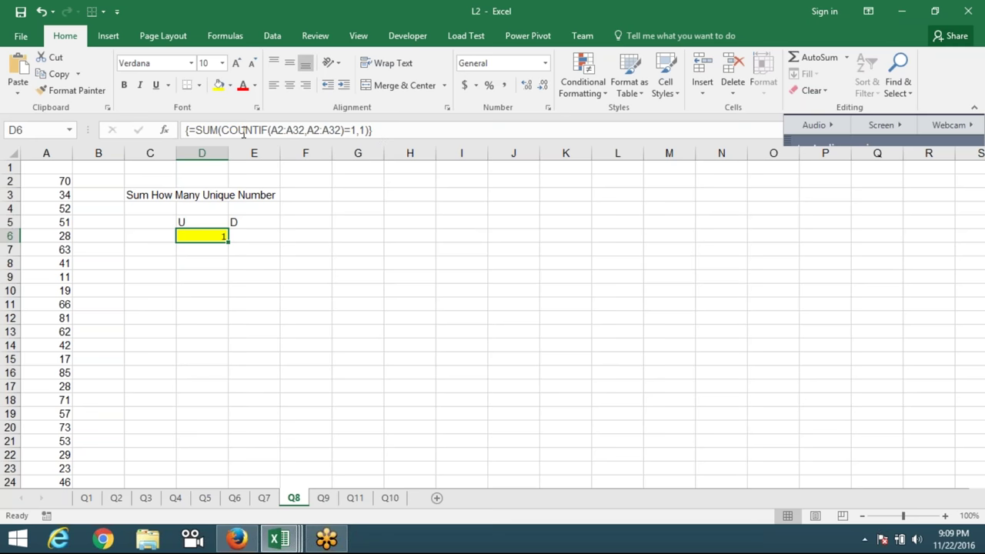
click(229, 130)
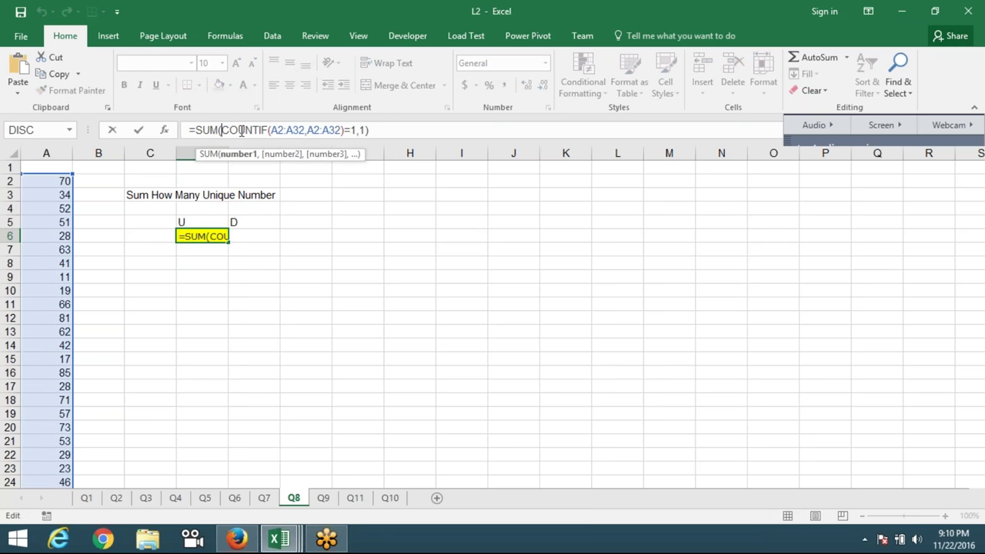
text(if)
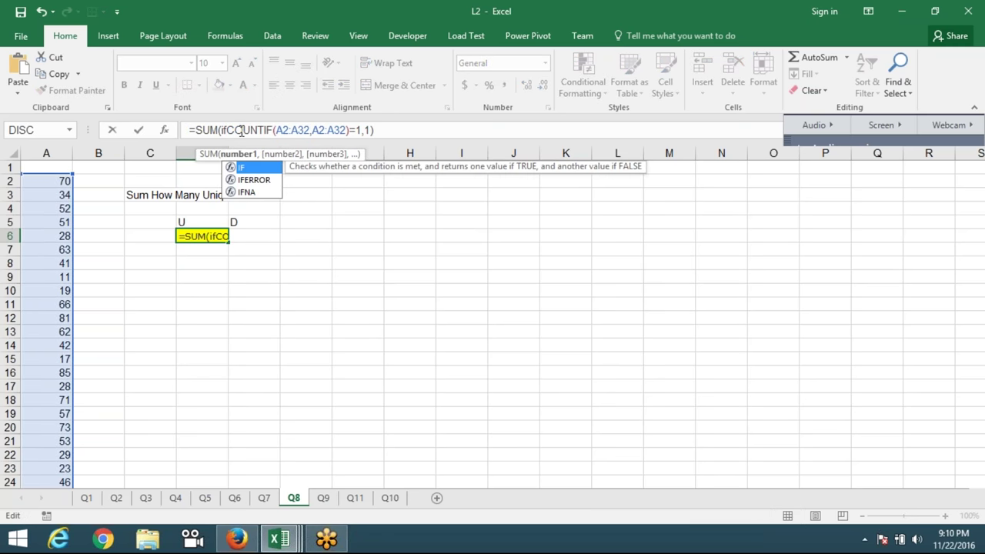
key(Tab)
key(Return)
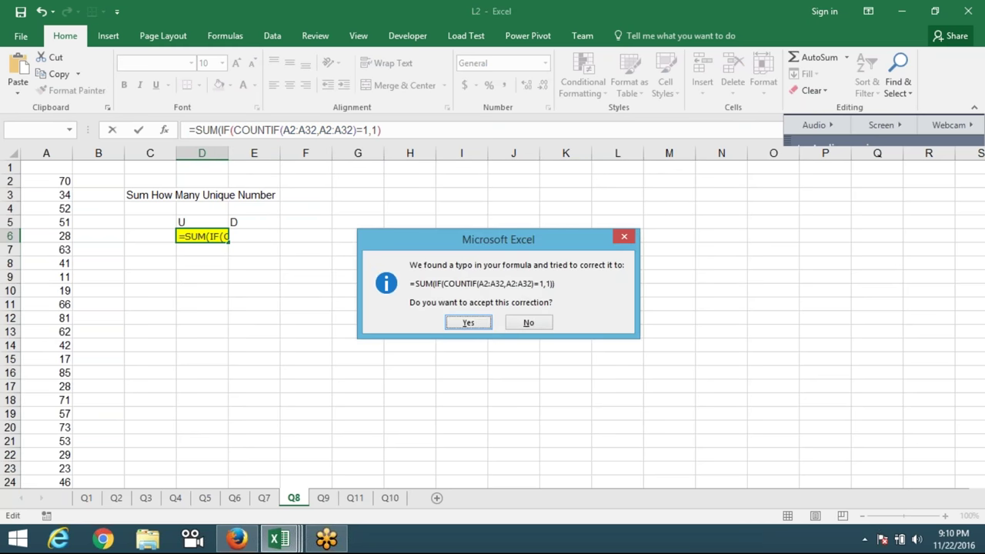
key(Return)
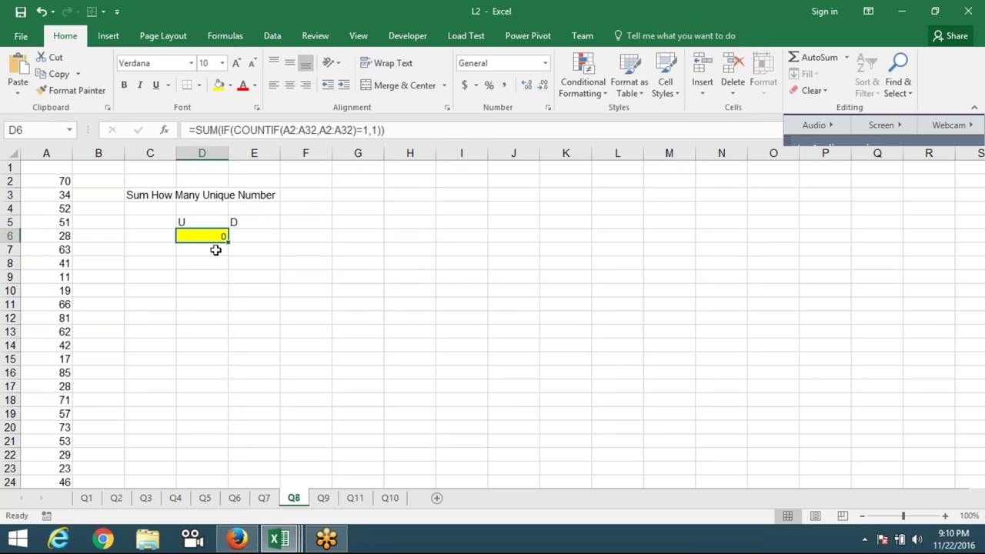
double_click(209, 236)
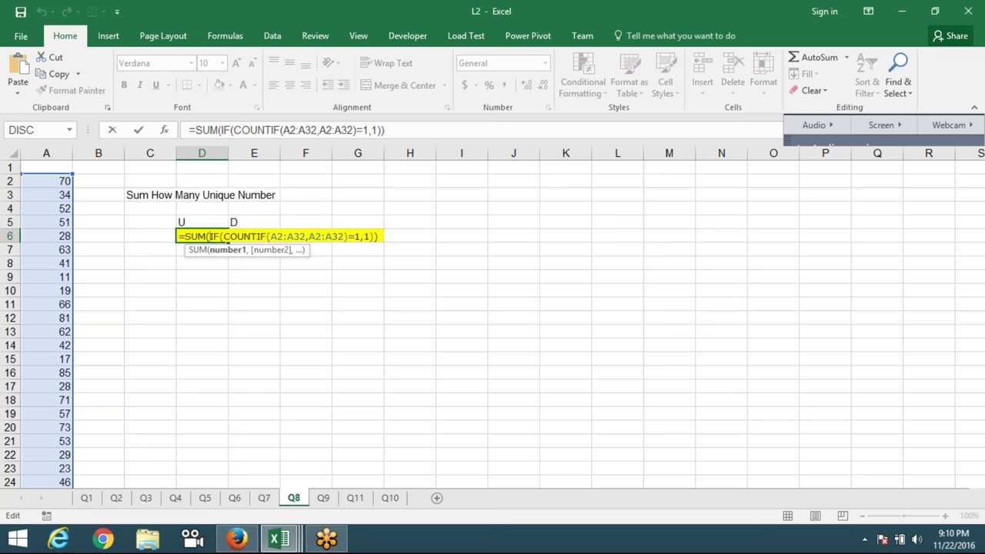
key(ctrl+shift+Return)
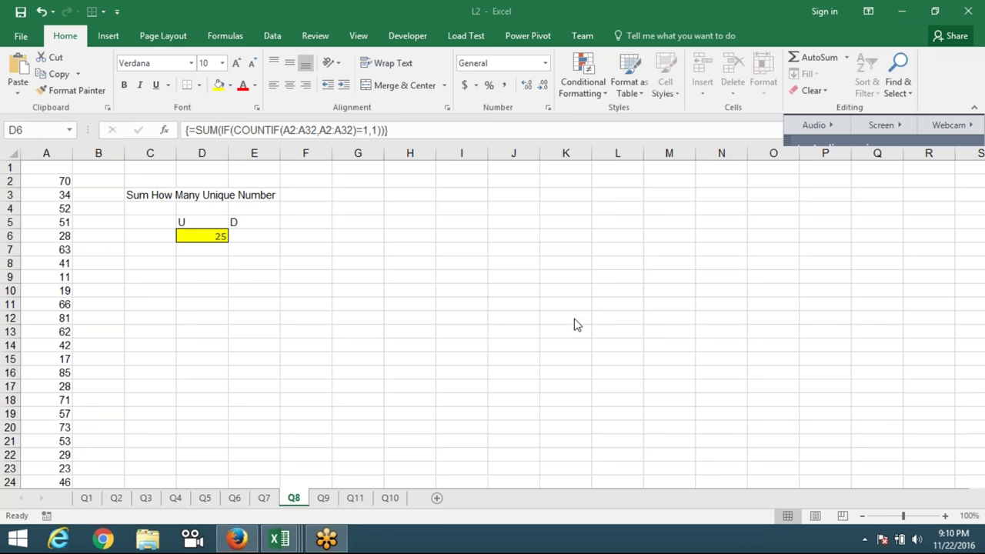
click(196, 237)
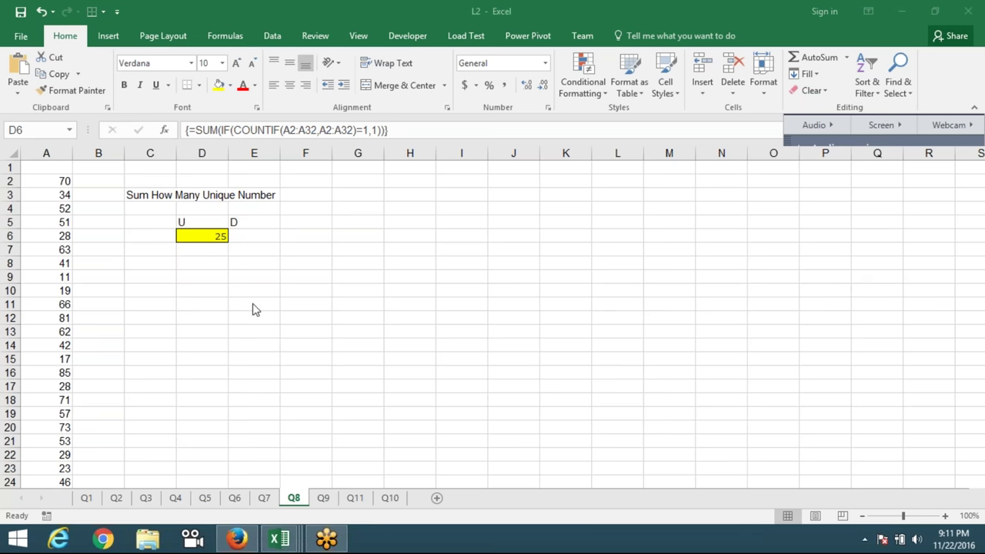
Step: Select the D6 unique-count formula and bring up the Formulas ribbon's auditing tools
click(186, 221)
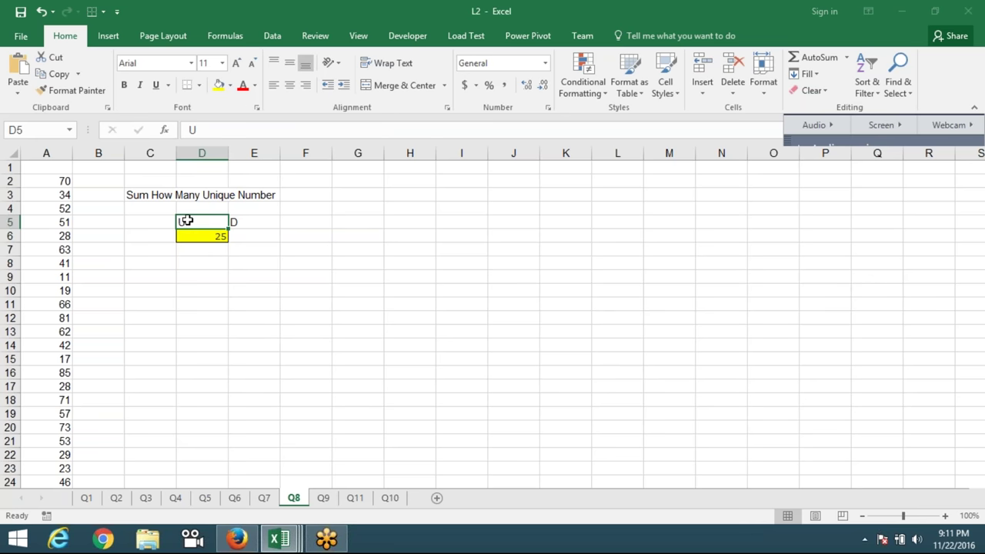
click(248, 222)
click(204, 242)
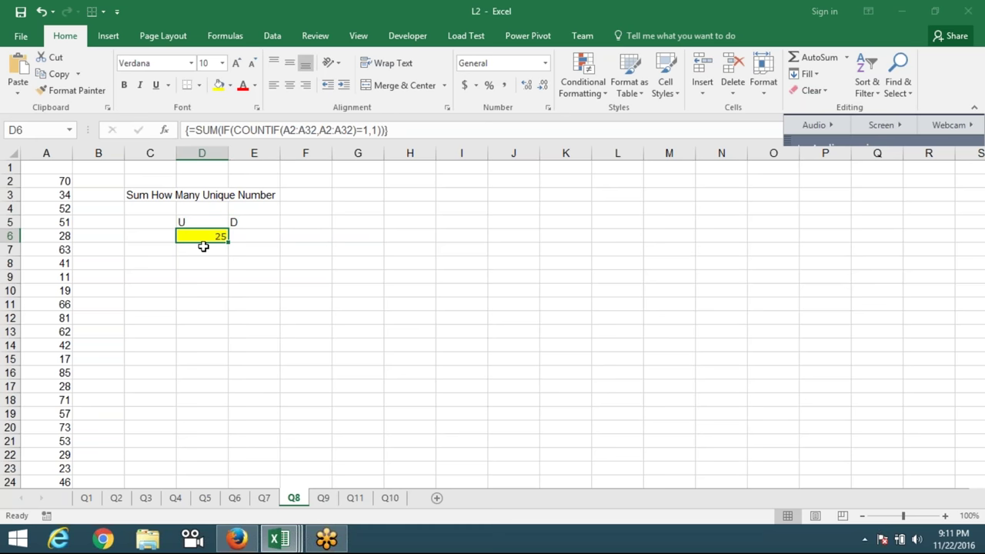
click(226, 36)
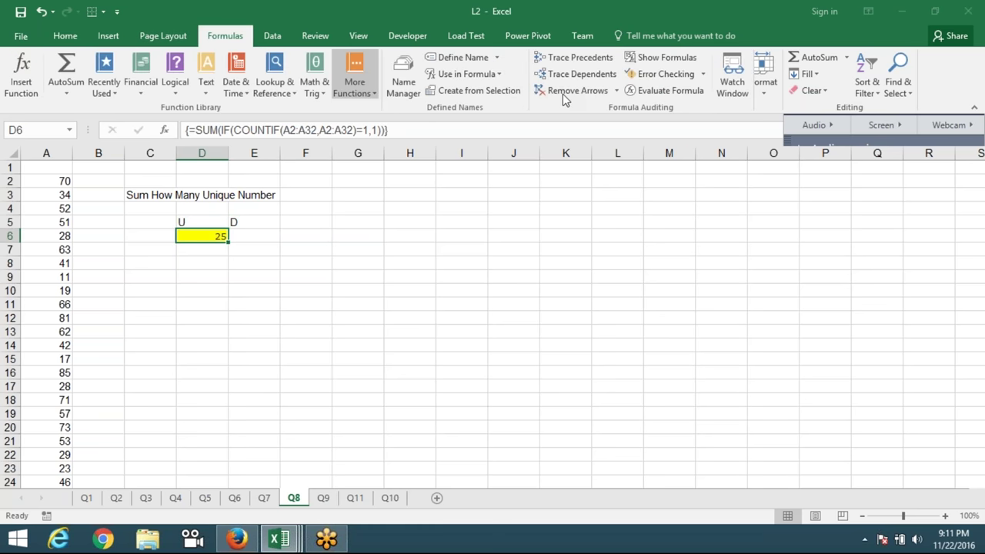
Step: Evaluate D6's formula step by step through the COUNTIF part to 25, then close
click(666, 91)
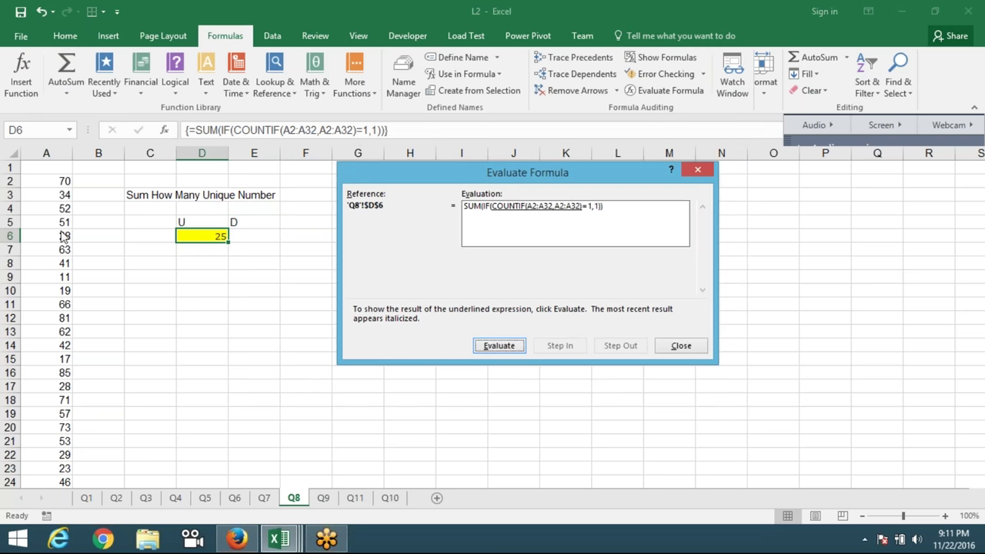
click(497, 346)
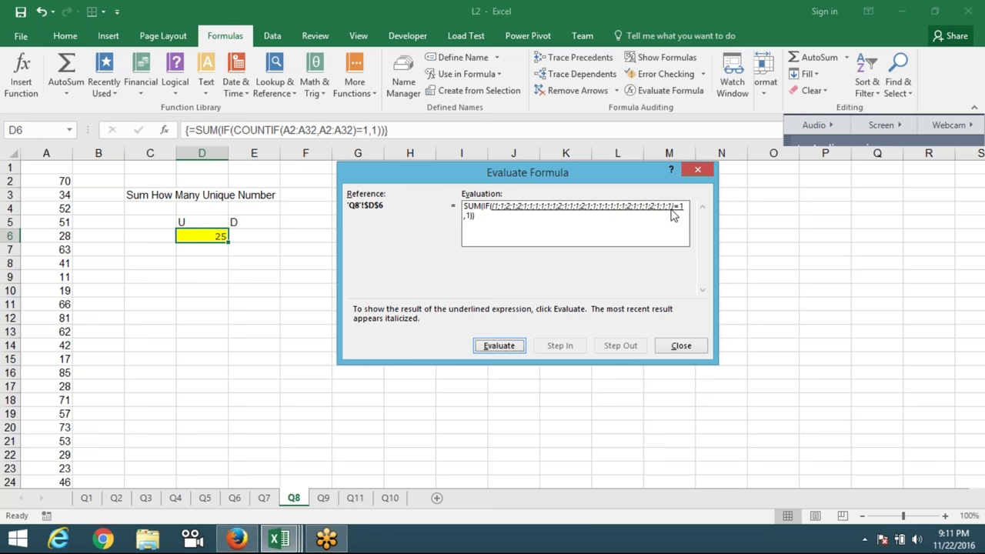
click(837, 127)
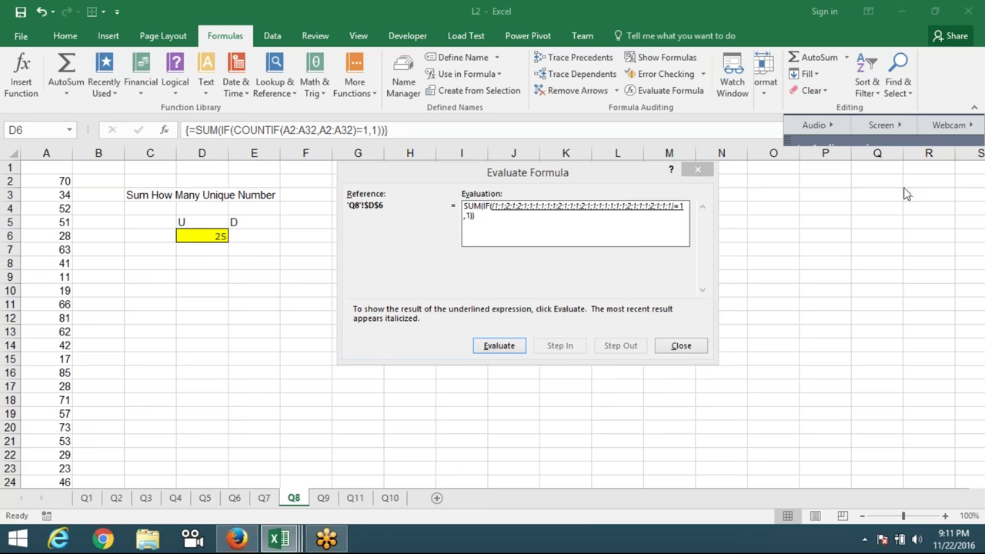
click(836, 197)
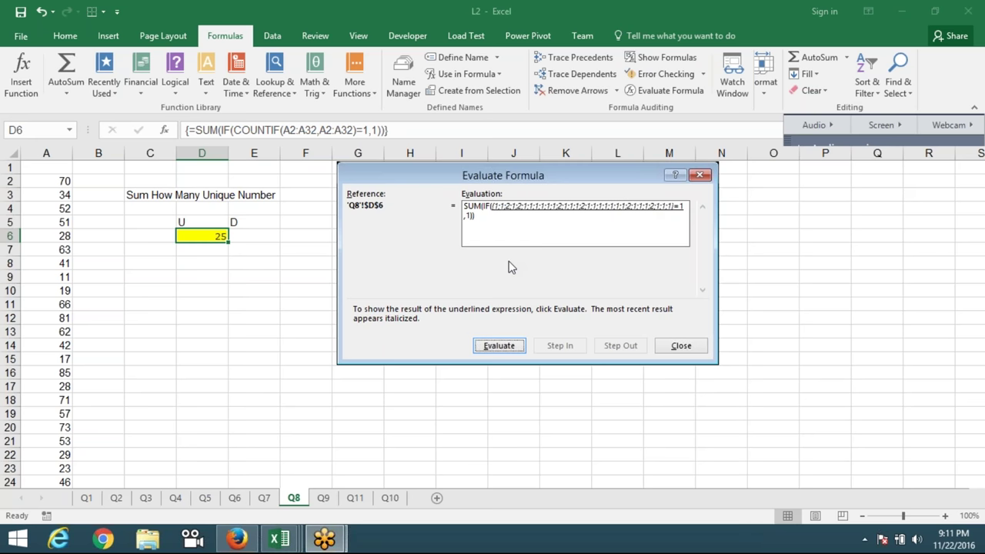
click(514, 356)
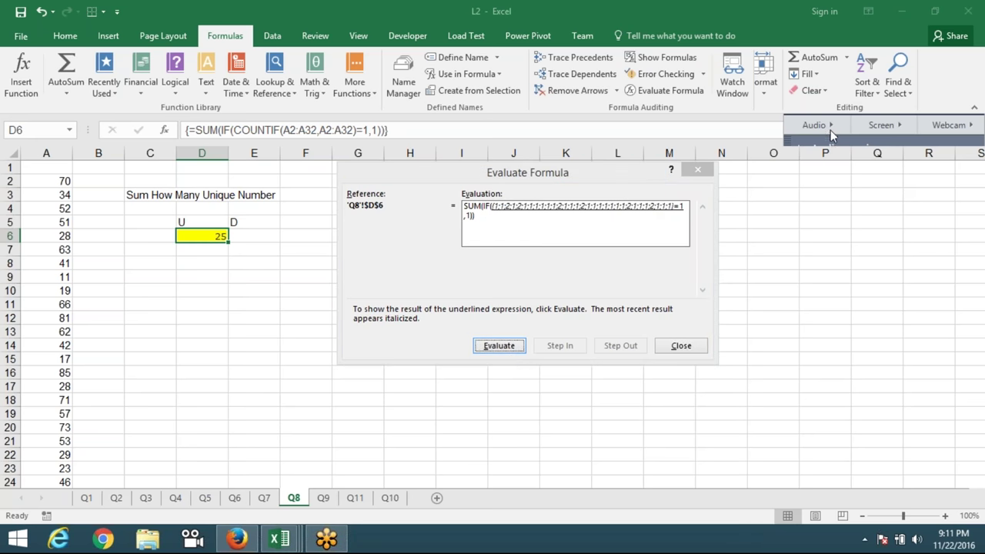
click(509, 348)
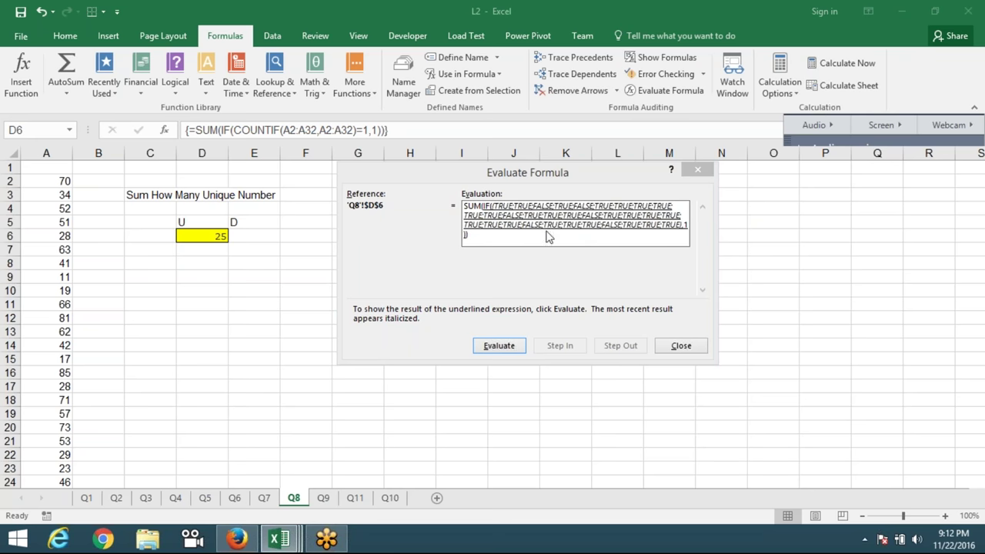
click(507, 347)
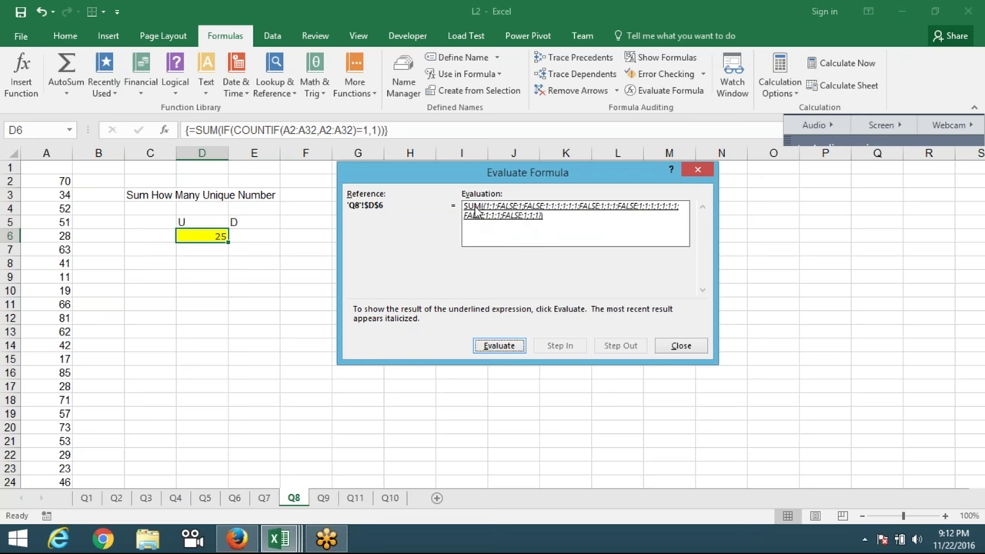
click(504, 352)
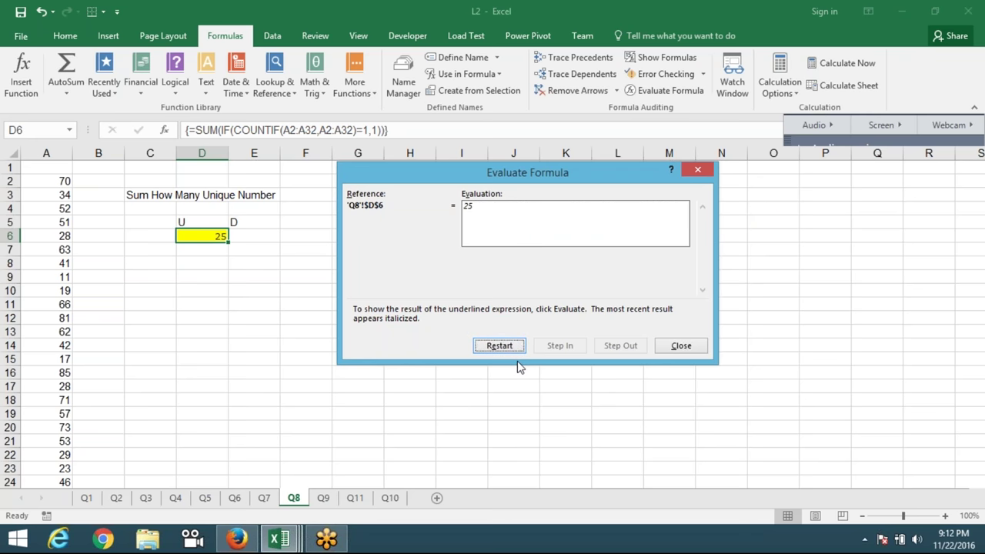
click(682, 345)
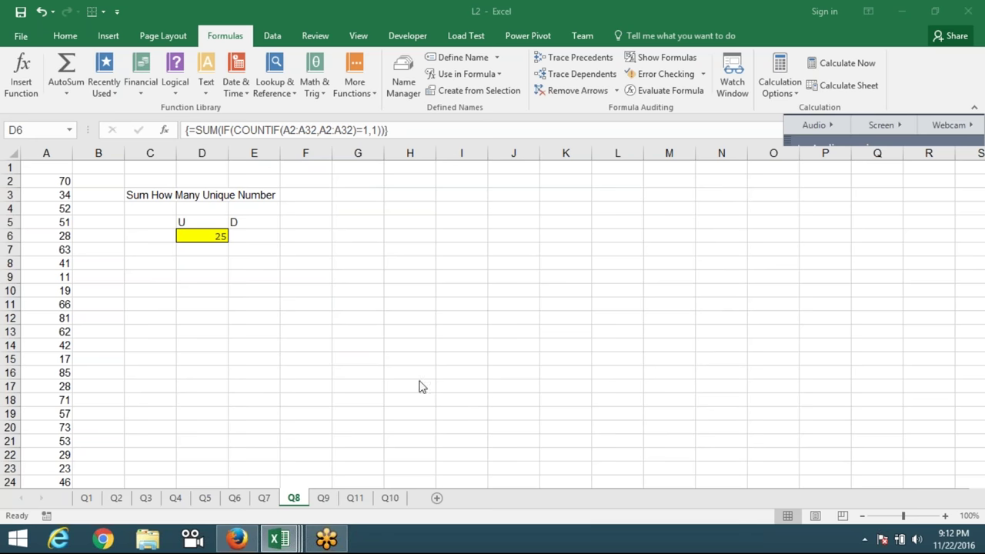
Step: Enter =COUNTIF(A:A,A2) in B2 and fill it down column B
click(226, 239)
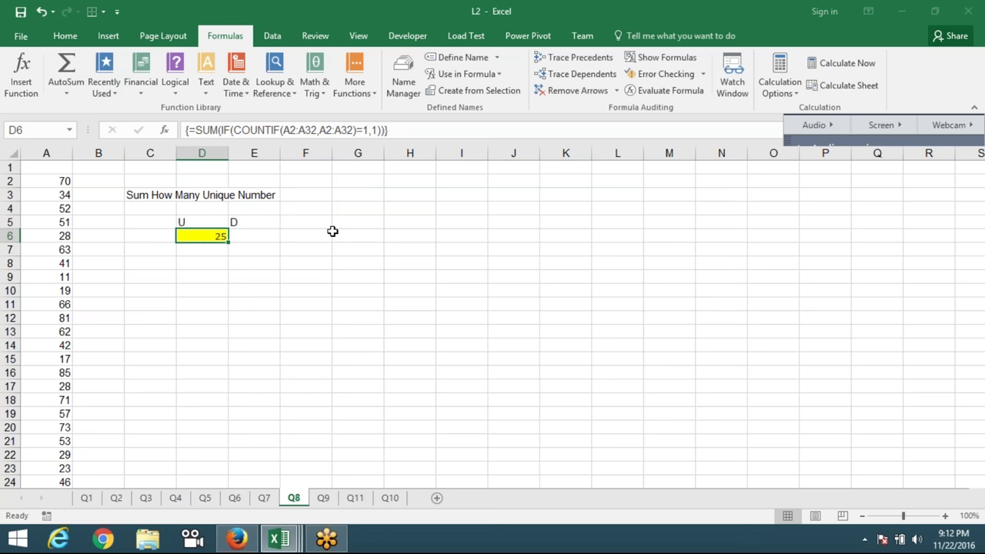
click(110, 177)
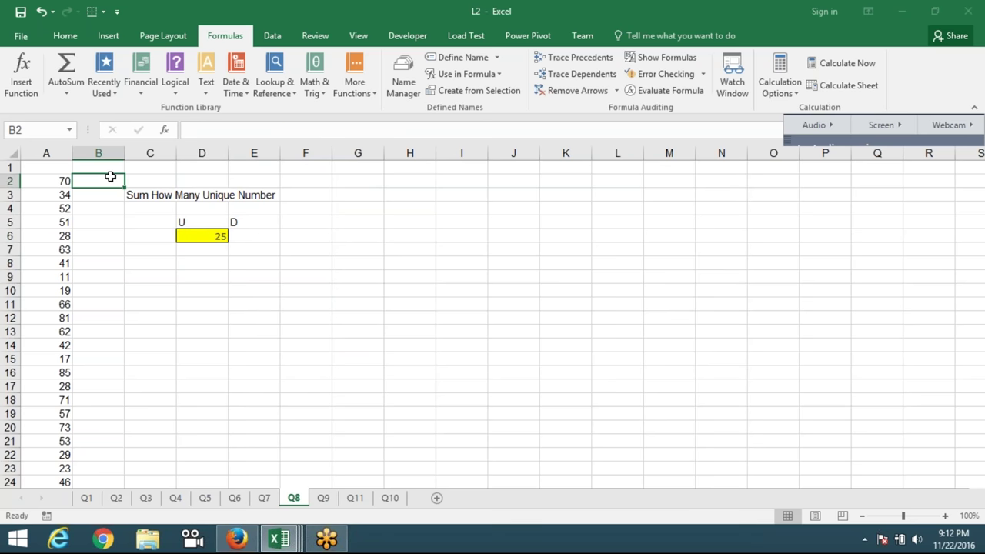
text(=cou)
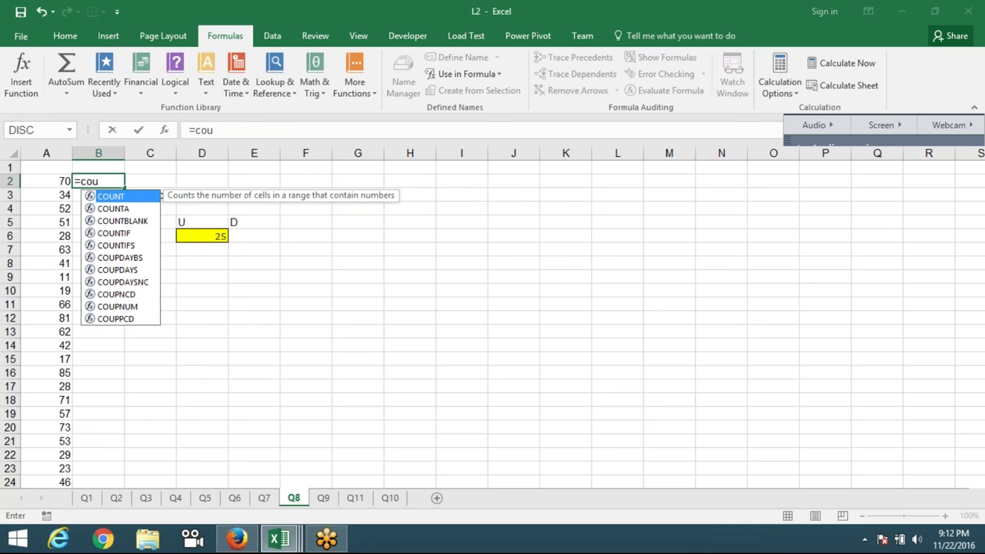
click(122, 220)
key(Down)
key(Tab)
key(Left)
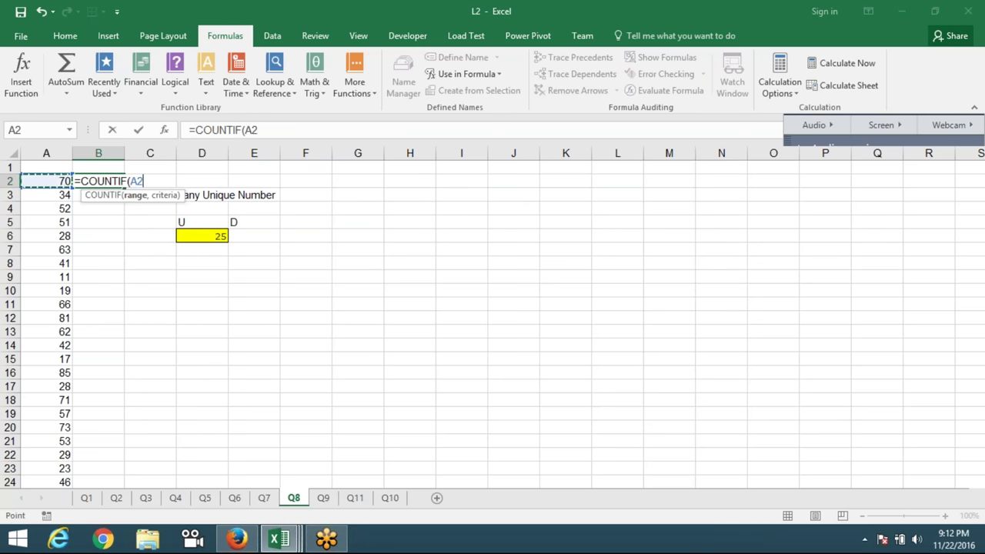
key(ctrl+space)
text(,A2)
key(ctrl+Return)
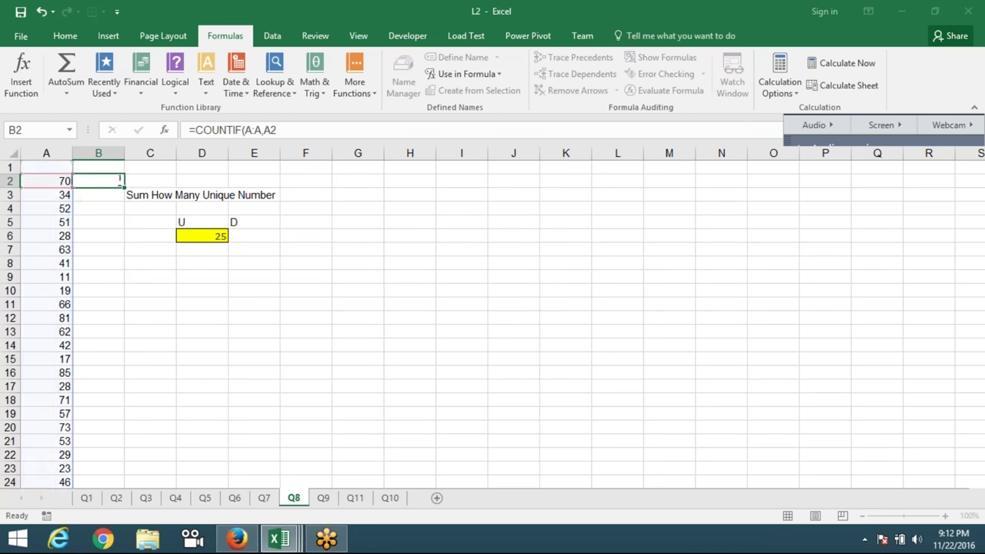
double_click(123, 186)
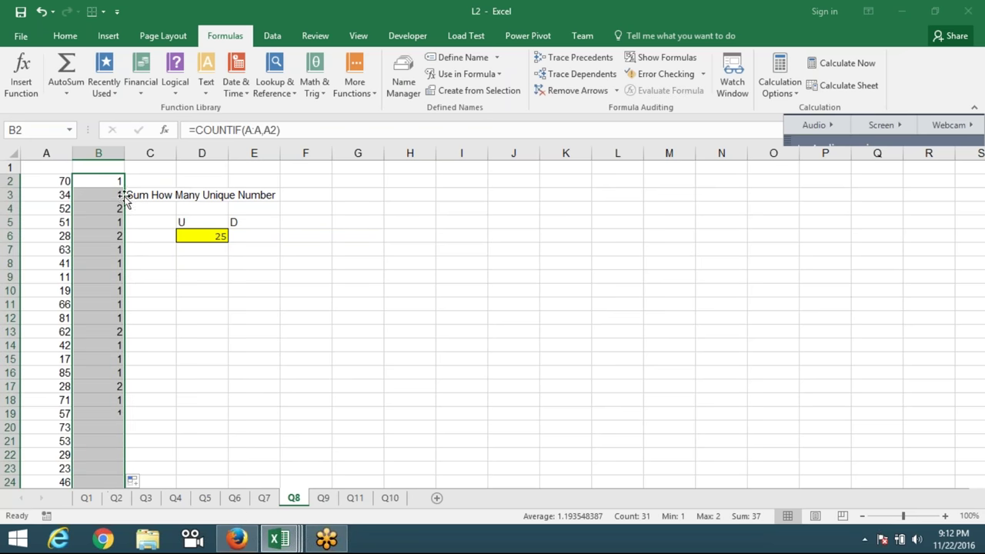
Step: Check the occurrence counts for repeated values like 52, then select D6
click(60, 208)
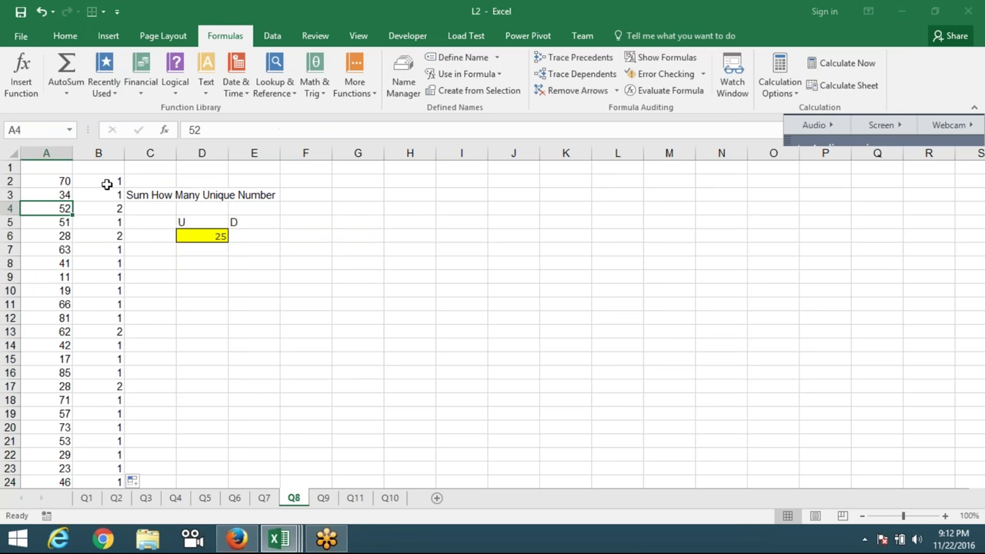
drag(104, 184, 106, 299)
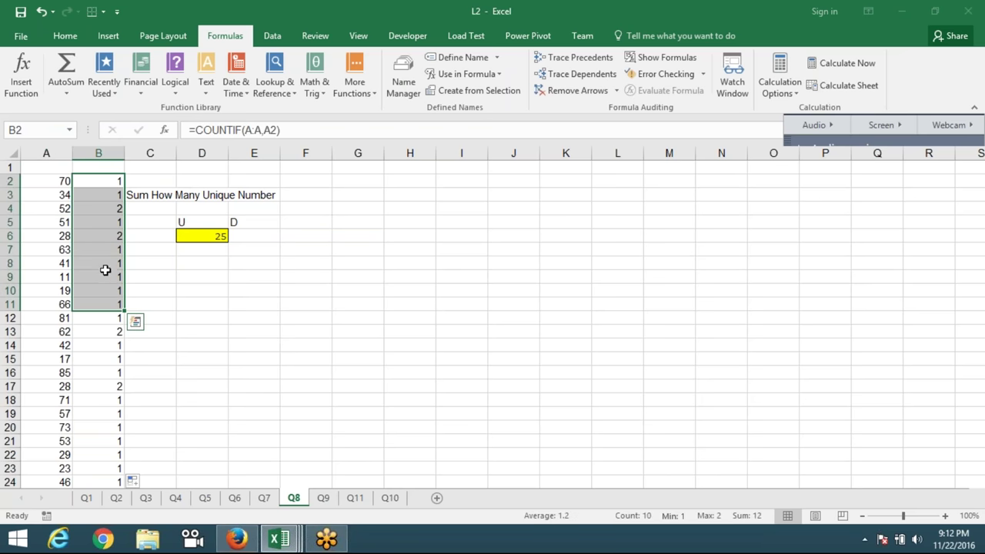
drag(112, 249, 112, 272)
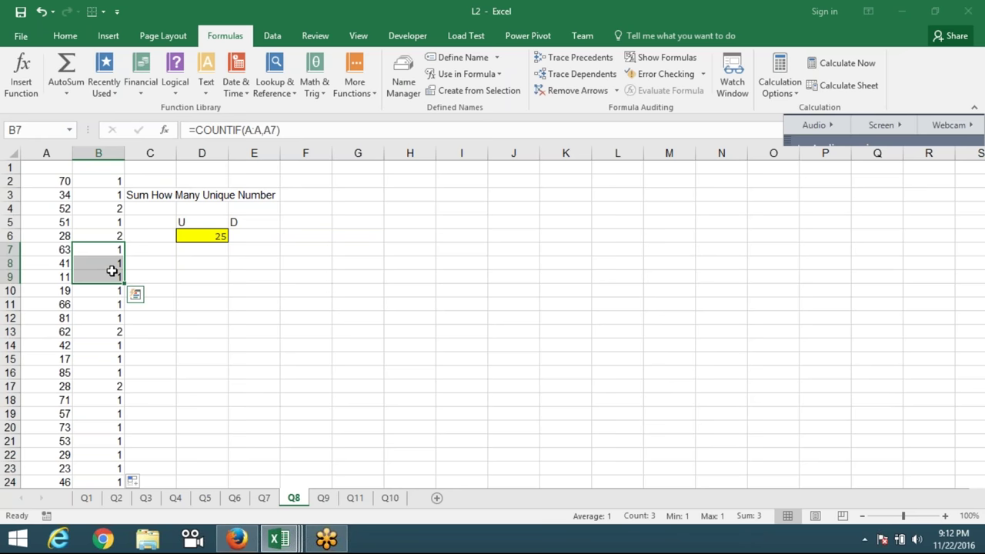
click(185, 237)
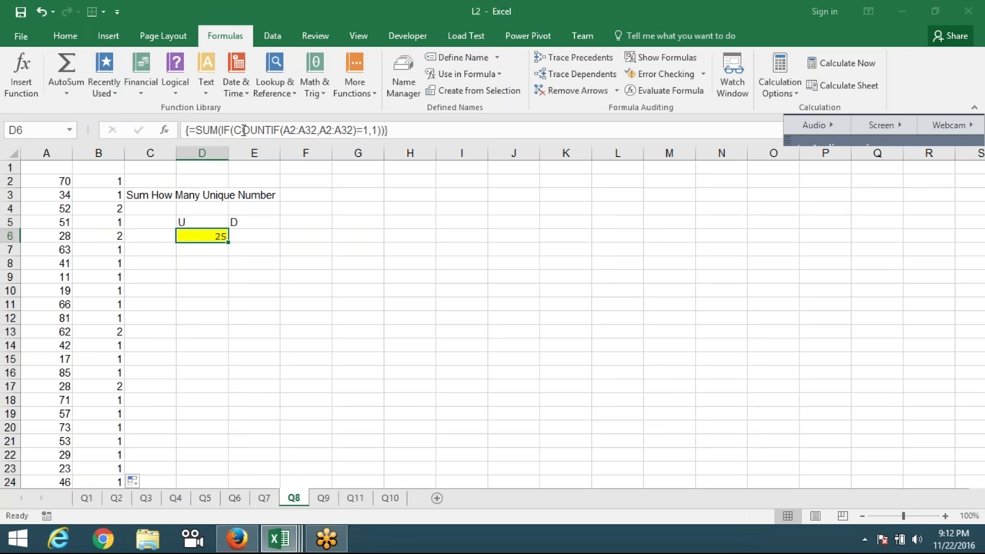
Step: Copy D6's formula text from the formula bar and paste it into E6
drag(233, 130, 368, 130)
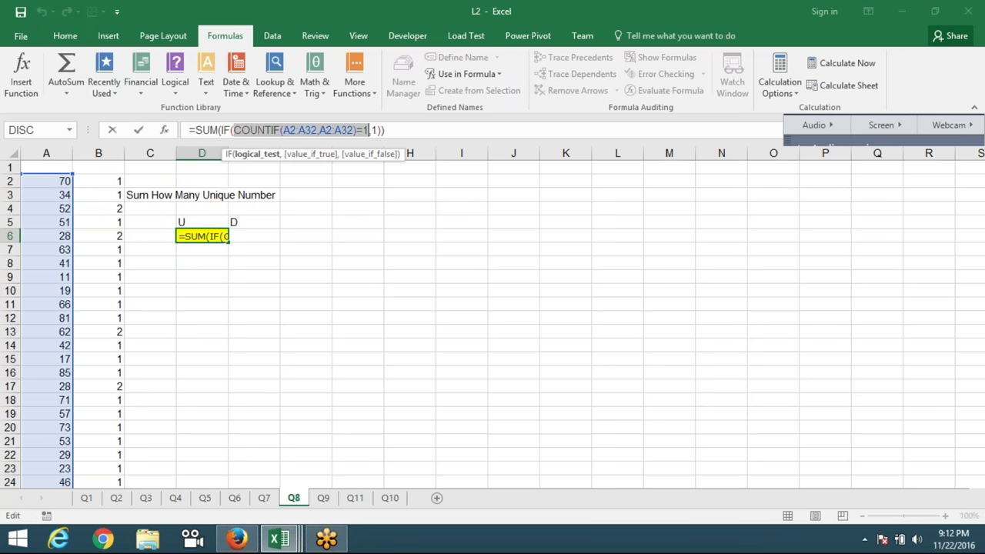
drag(384, 130, 188, 130)
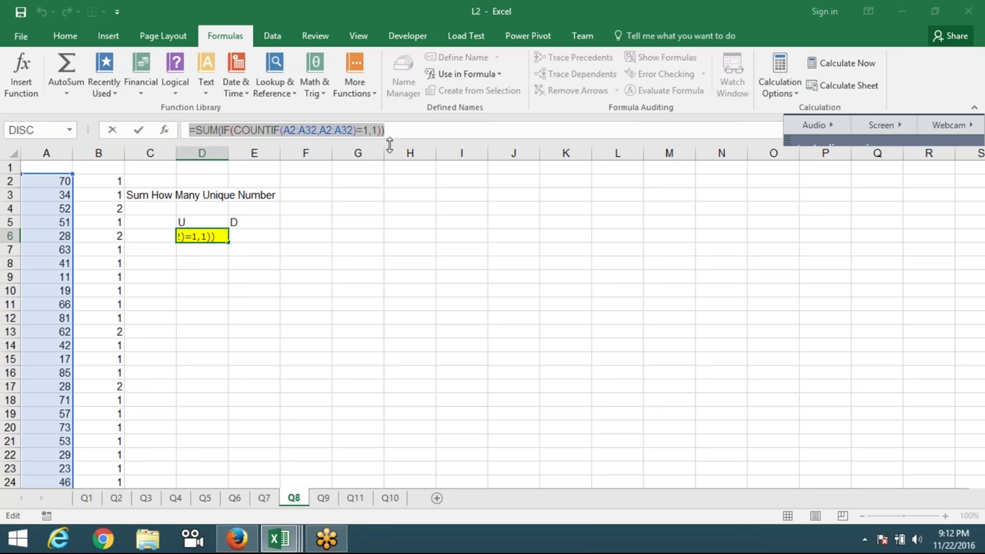
key(ctrl+c)
key(Escape)
click(264, 235)
key(ctrl+v)
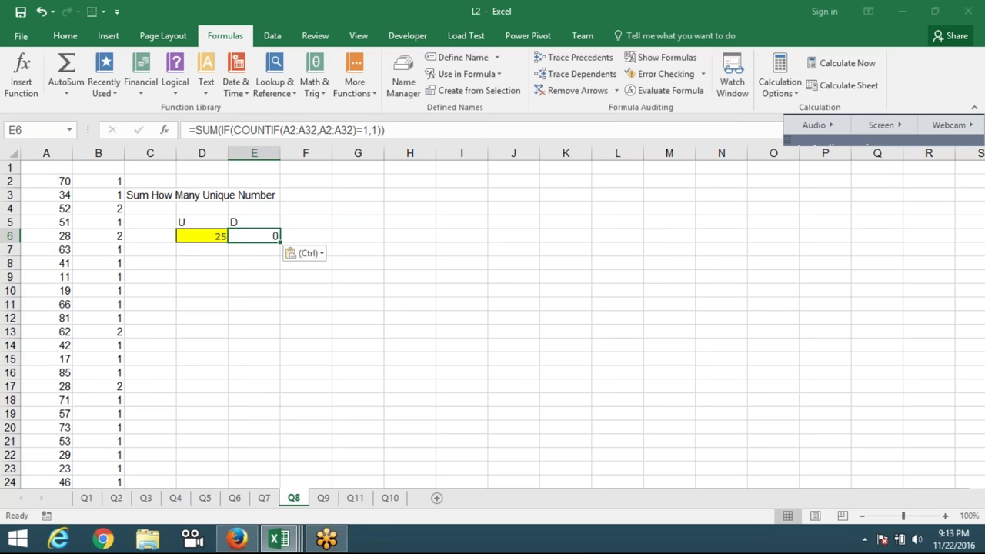
Step: Change E6's =1 to >1 and confirm as an array formula returning 6
click(366, 131)
key(BackSpace)
text(>)
key(Return)
key(Up)
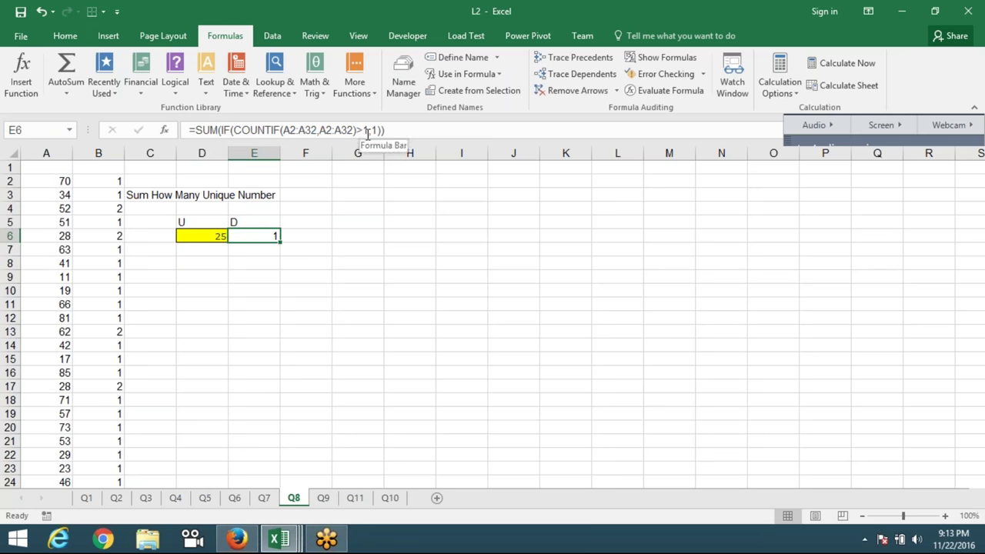
double_click(245, 231)
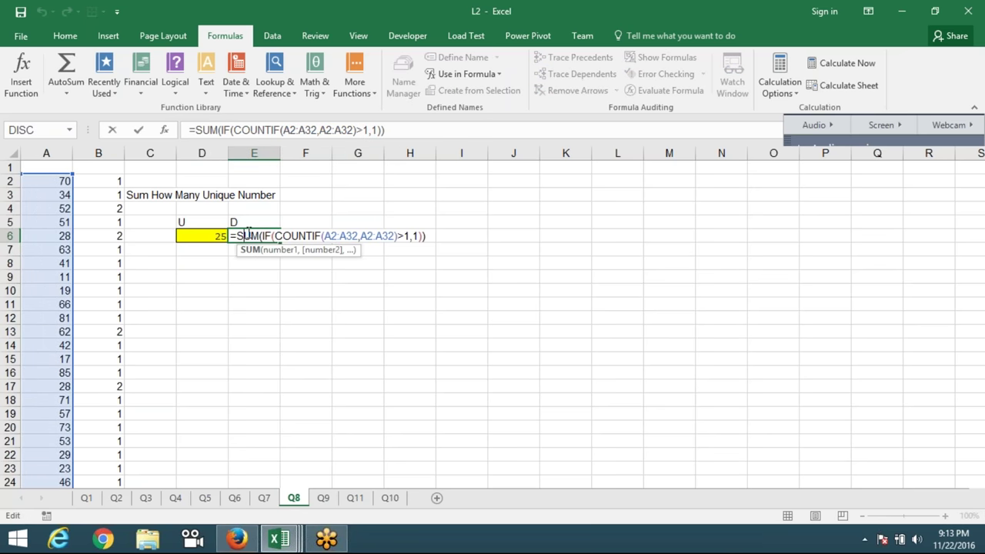
key(ctrl+shift+Return)
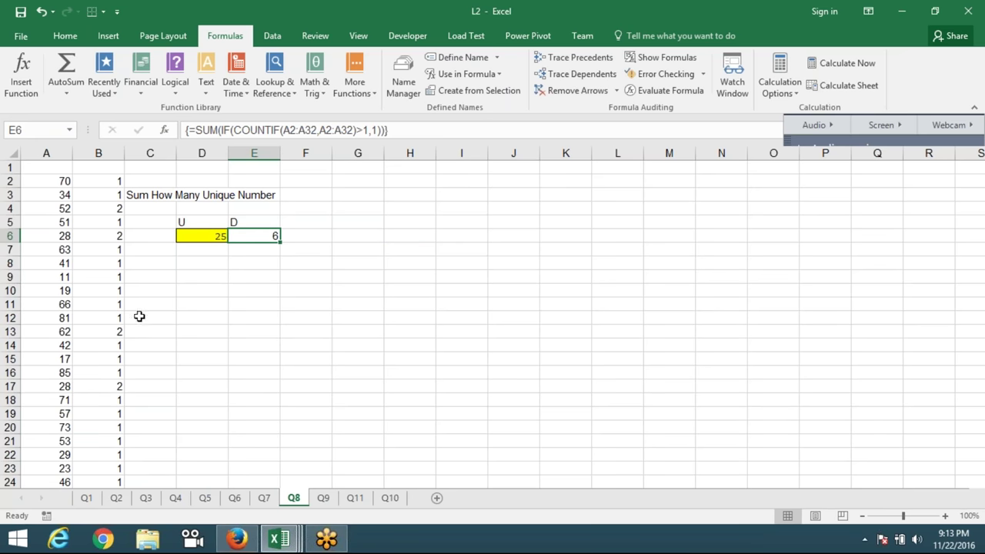
click(202, 236)
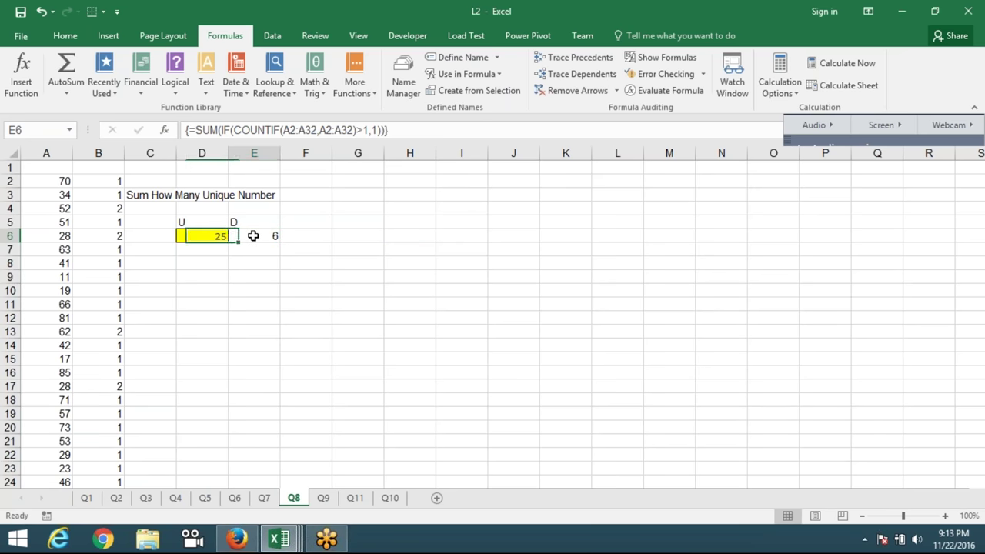
Step: Go to the Q6 sheet and select the two IDs asd0123sd and ssdfg8521ghhj in A3:A4
click(263, 499)
click(236, 499)
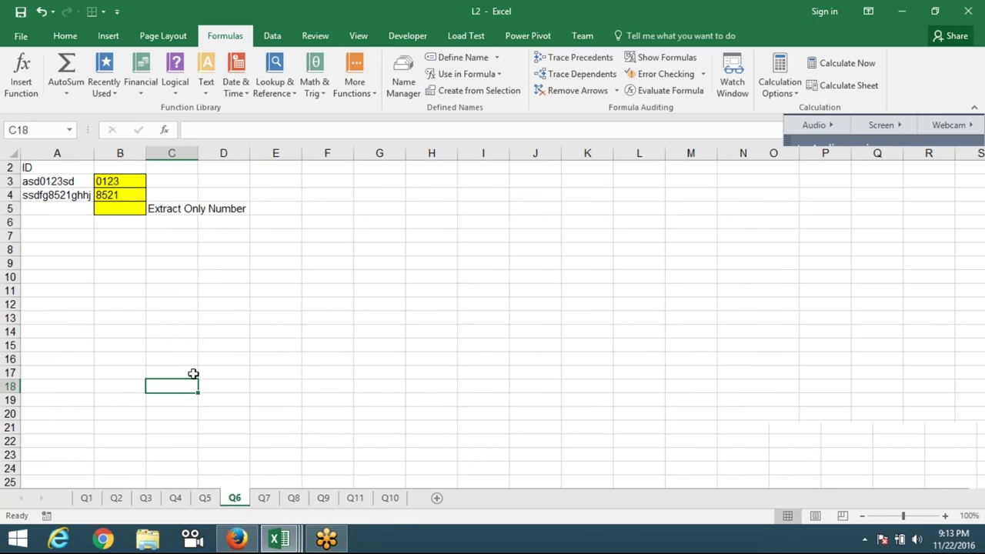
click(239, 274)
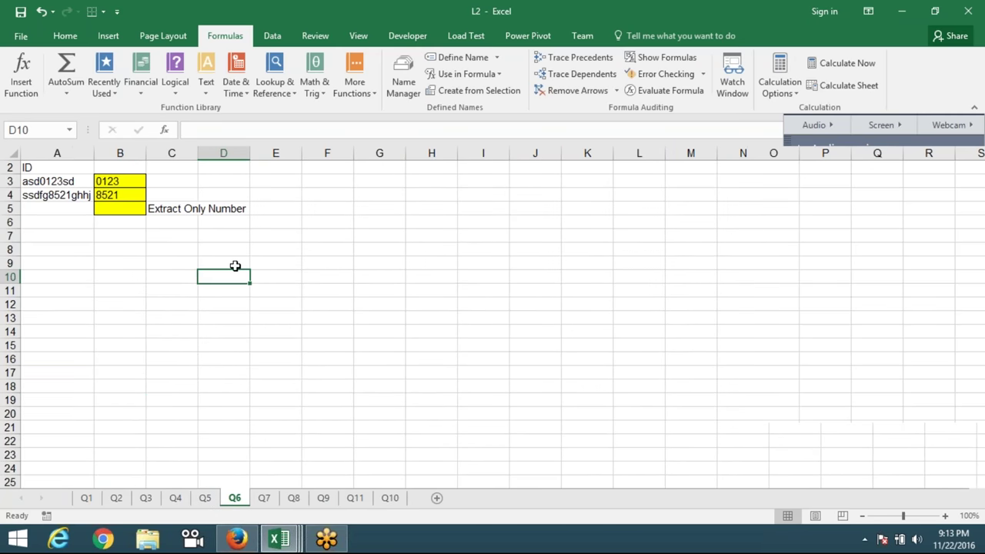
drag(37, 183, 40, 195)
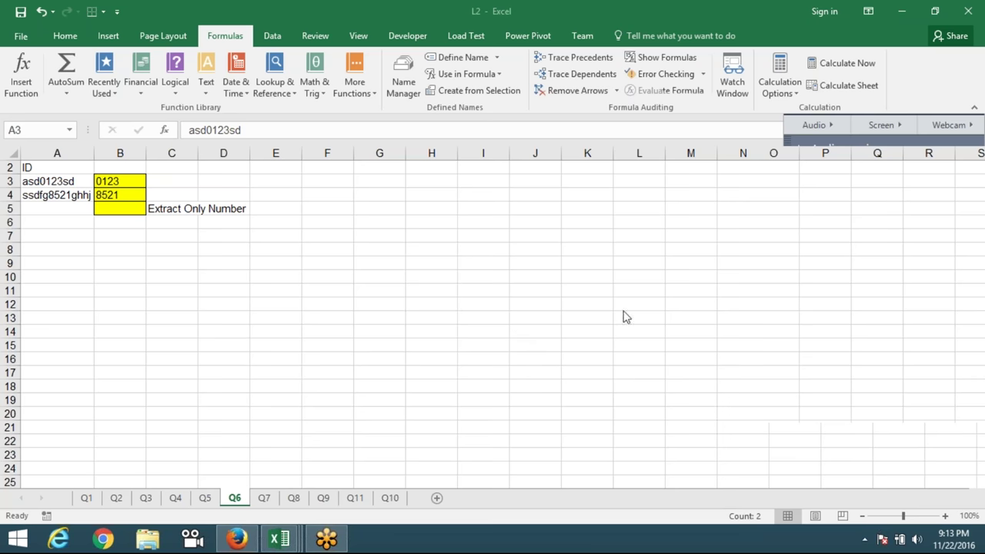
right_click(832, 233)
key(Escape)
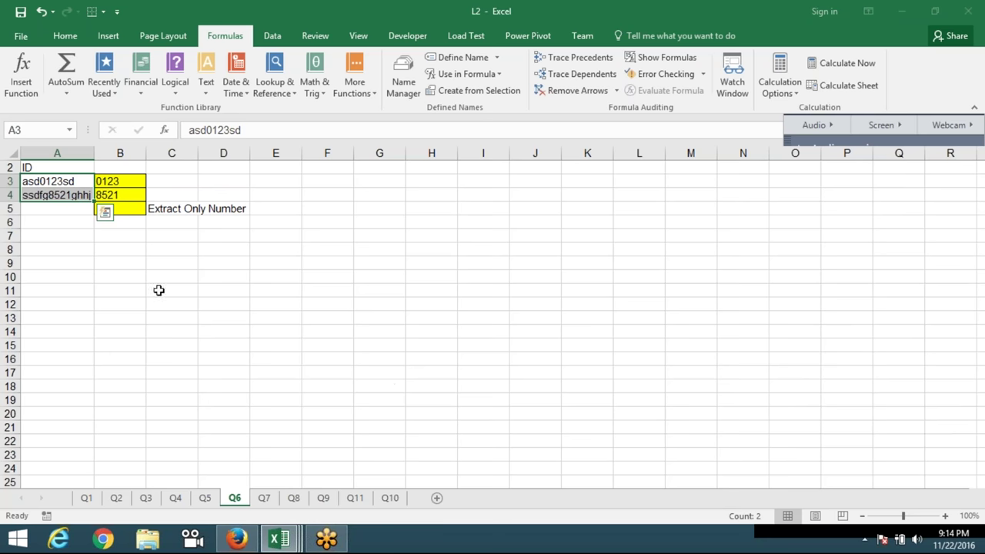
Step: Copy the A4 ID into A9, then replace it with the sample text ads852d
key(Down)
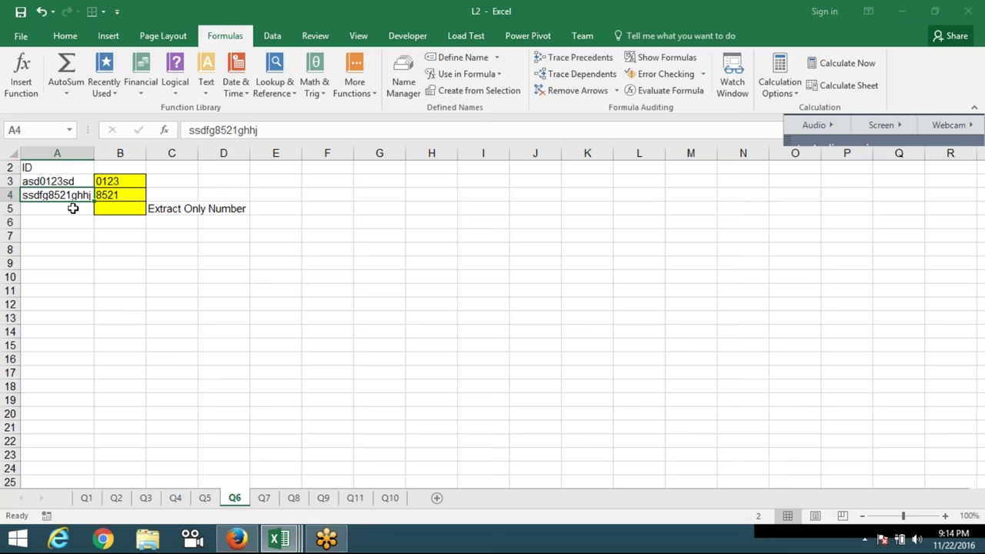
key(ctrl+c)
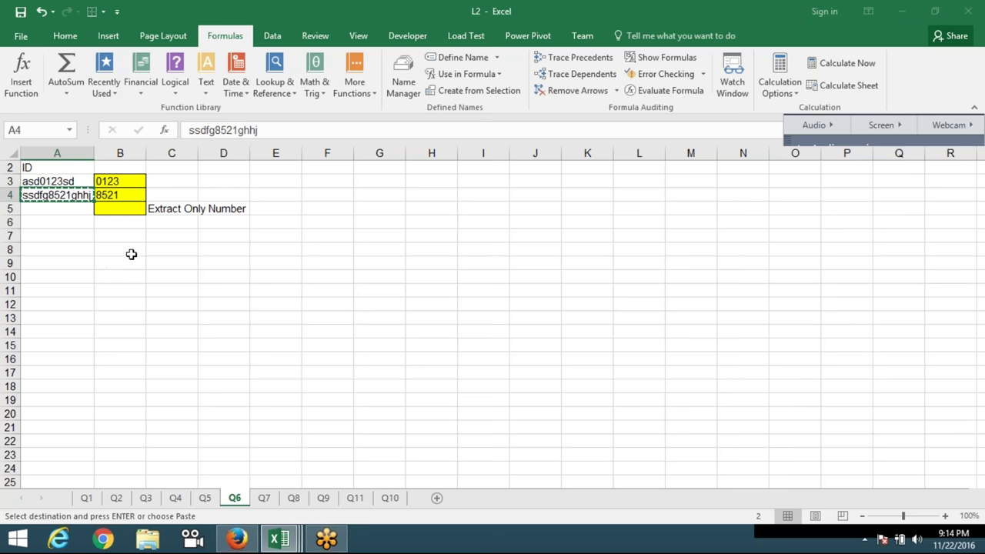
click(87, 261)
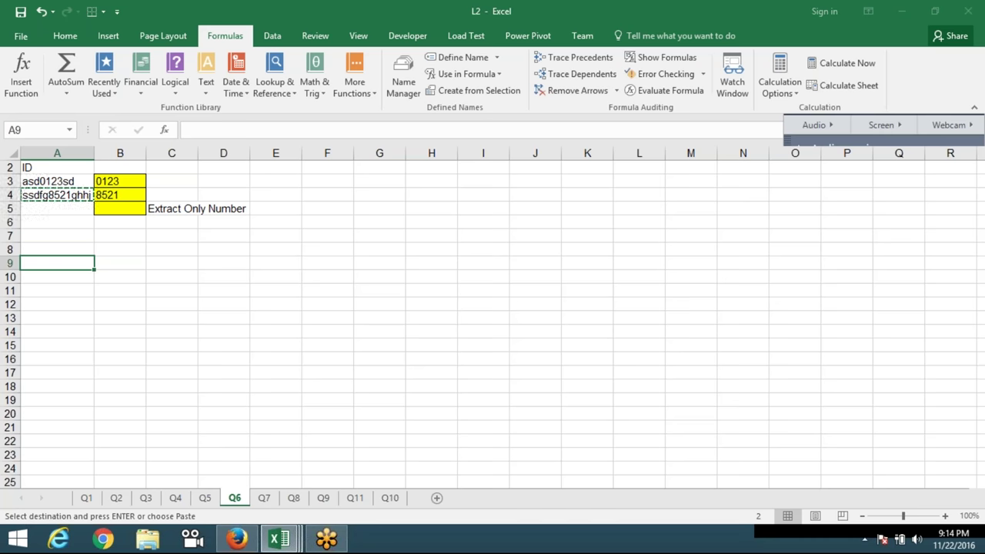
key(ctrl+v)
key(Escape)
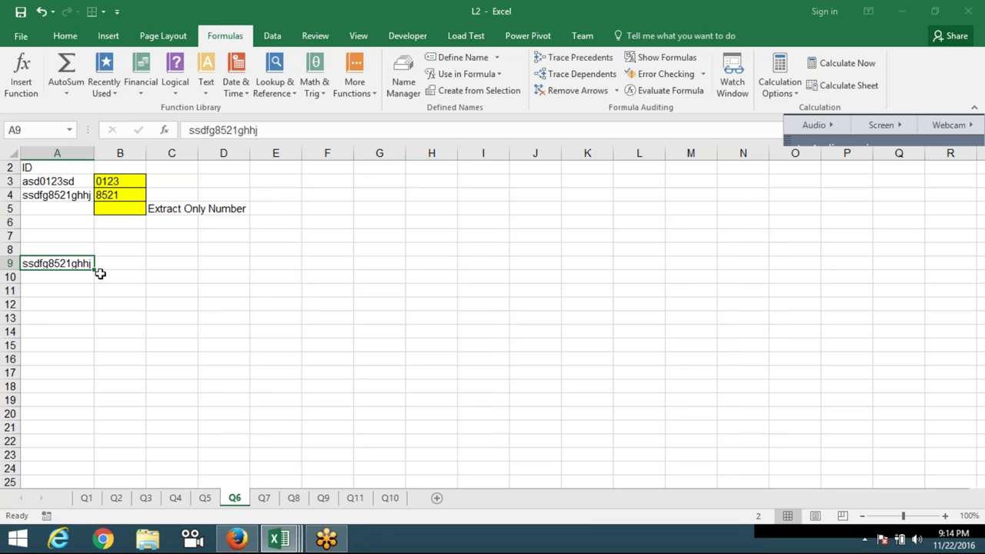
text(ads852d)
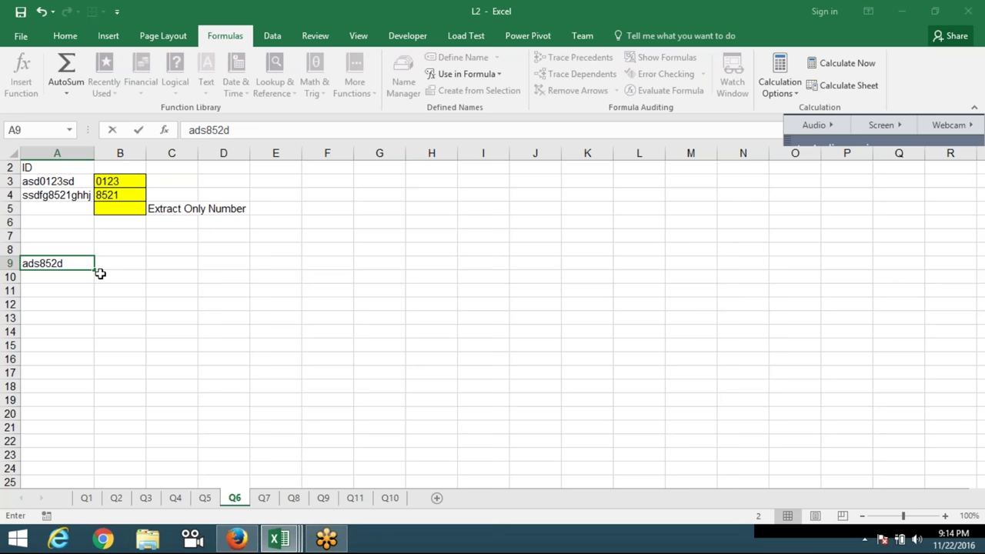
key(Return)
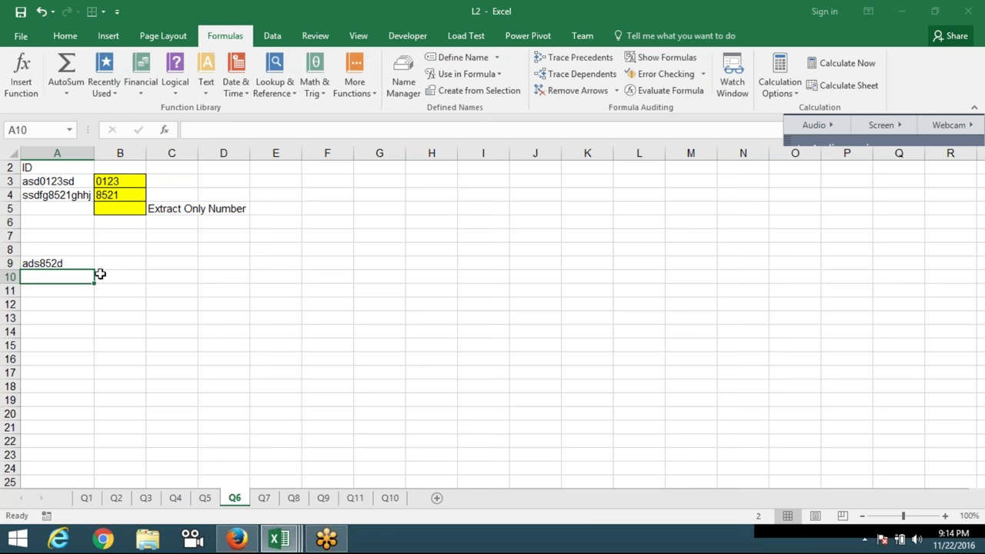
Step: Write =MID(A9,{1,2,3,4,5,6,7},1) in B9
click(82, 265)
click(114, 263)
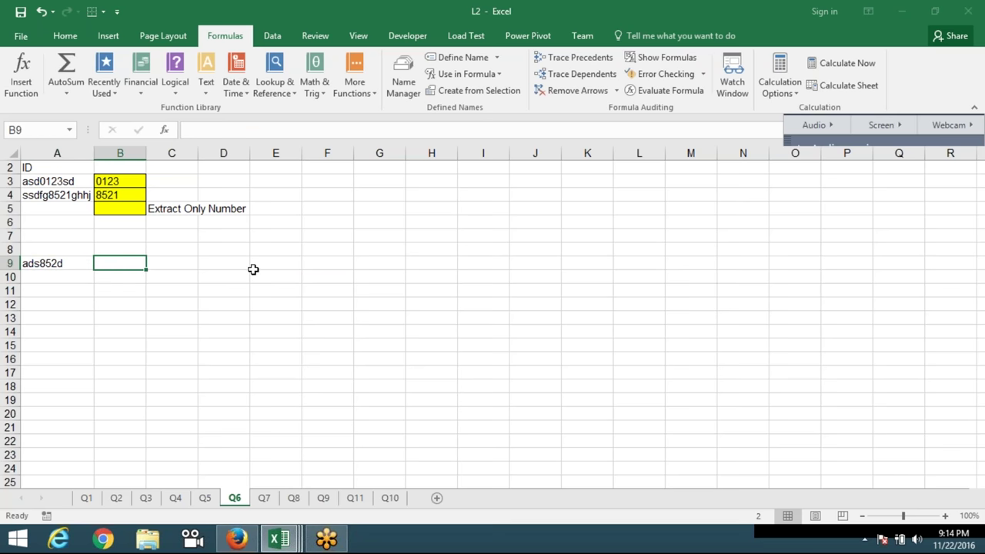
text(=mid)
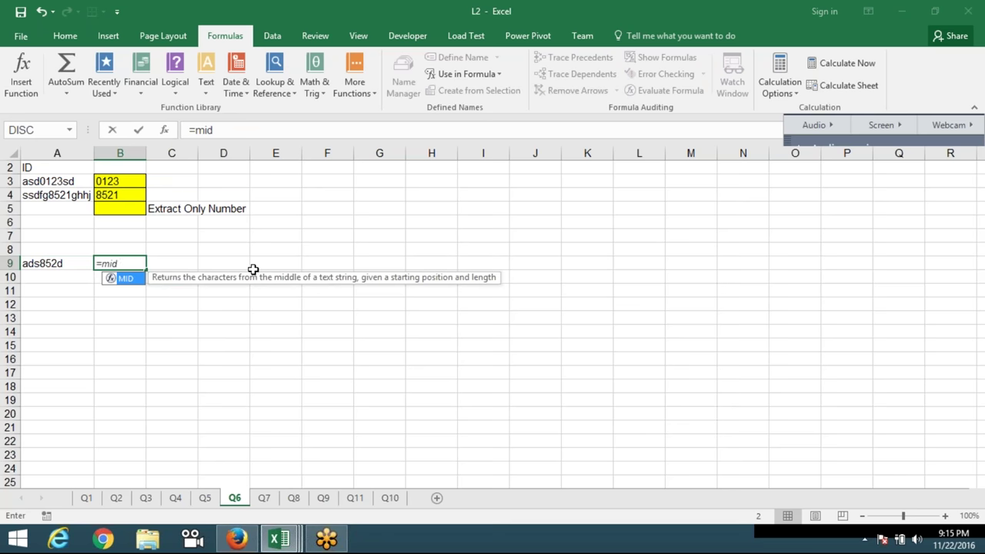
key(Tab)
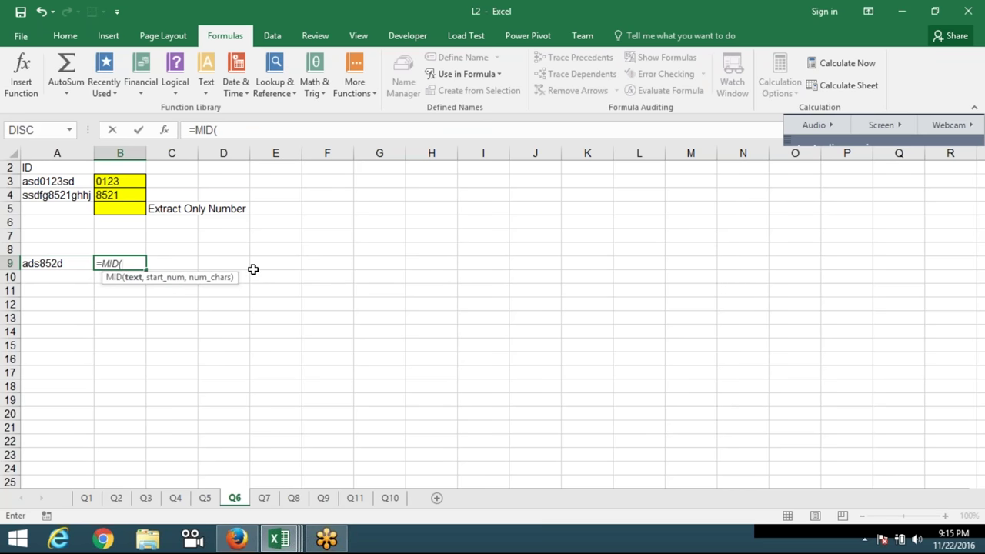
key(Left)
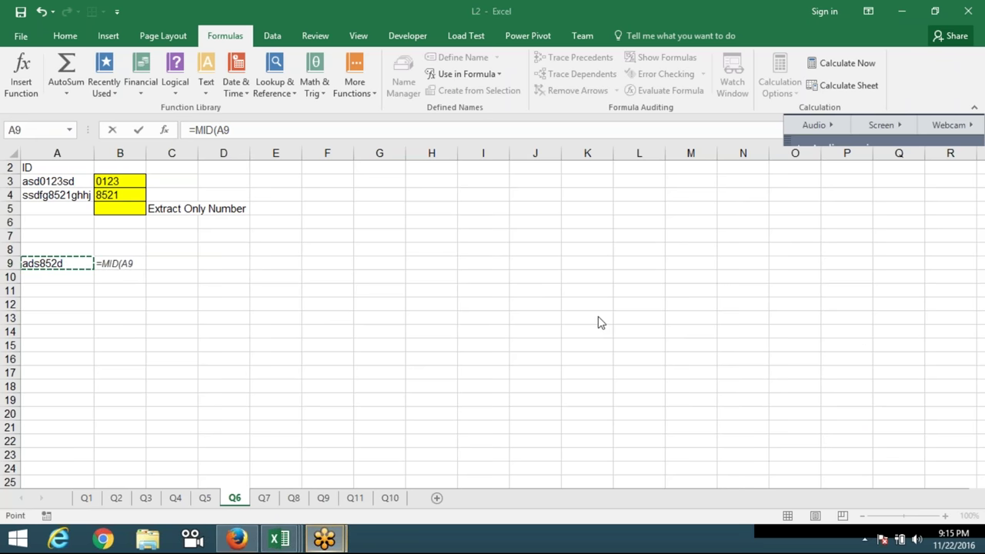
click(513, 328)
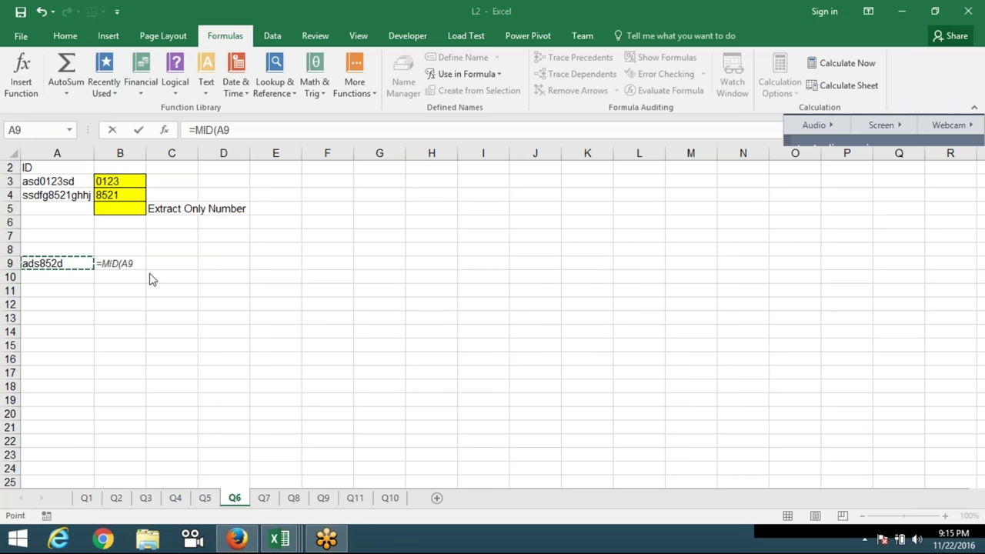
click(83, 263)
text(,)
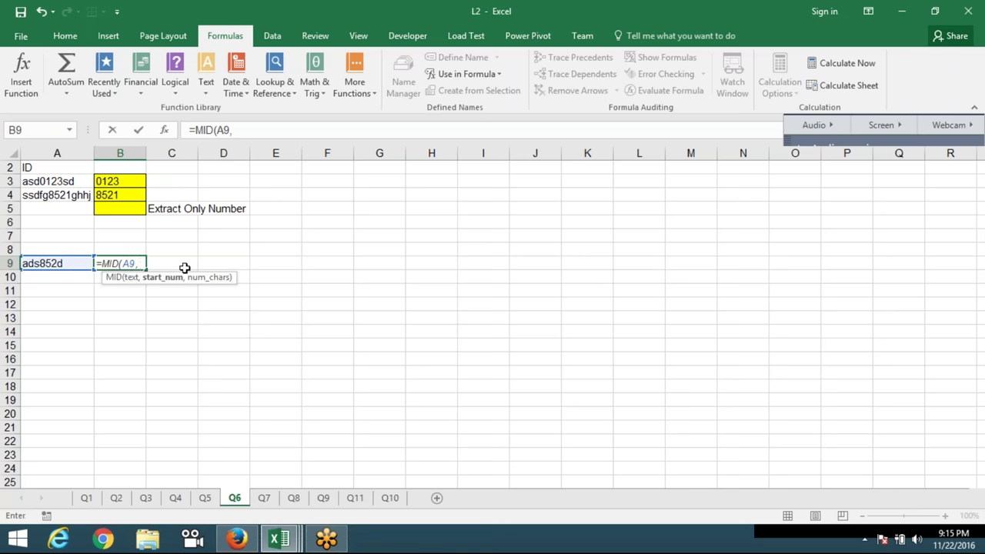
text({1,2,3,4,5,6,7,8)
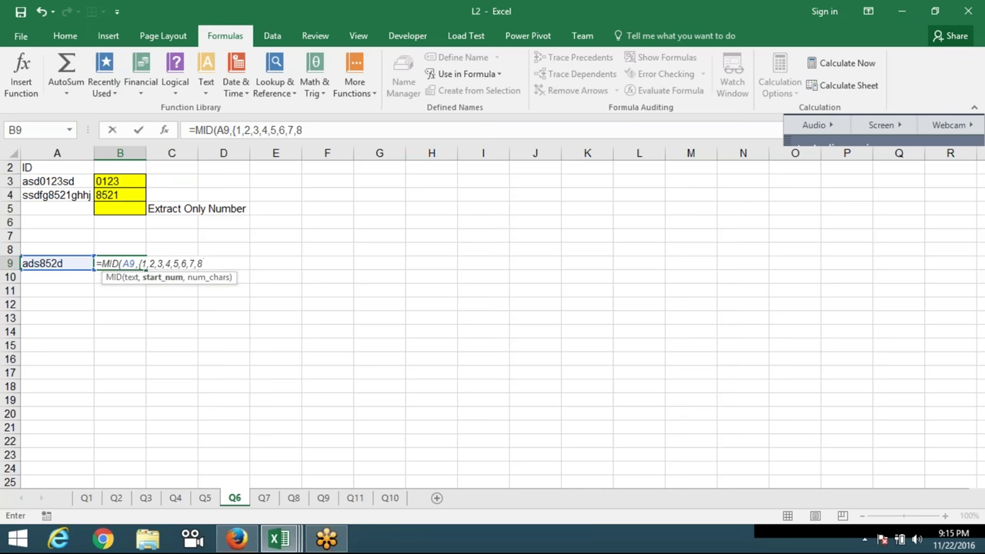
key(BackSpace)
key(BackSpace)
text(},1)
key(Return)
Step: Array-enter the MID formula across B9:I9 and check the extracted characters
drag(119, 263, 483, 263)
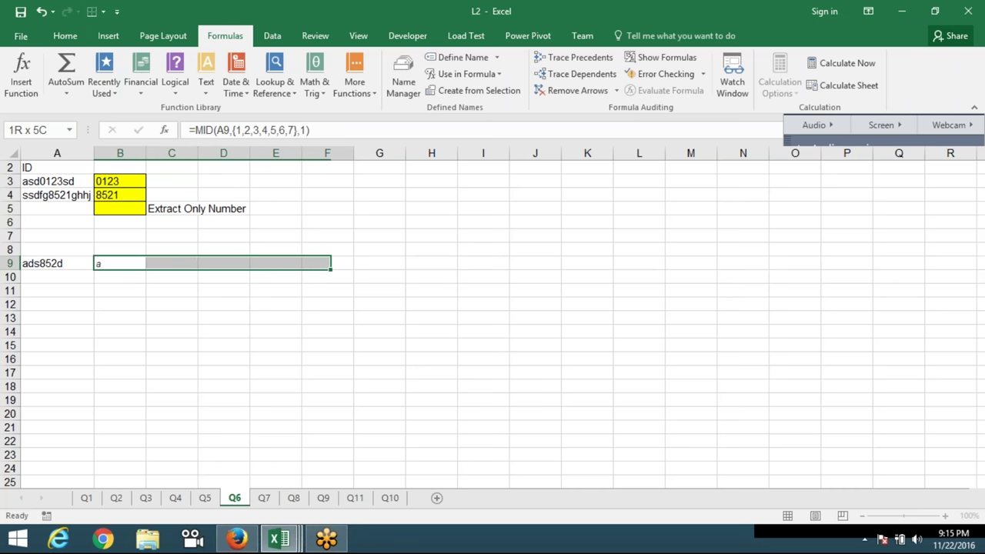
key(F2)
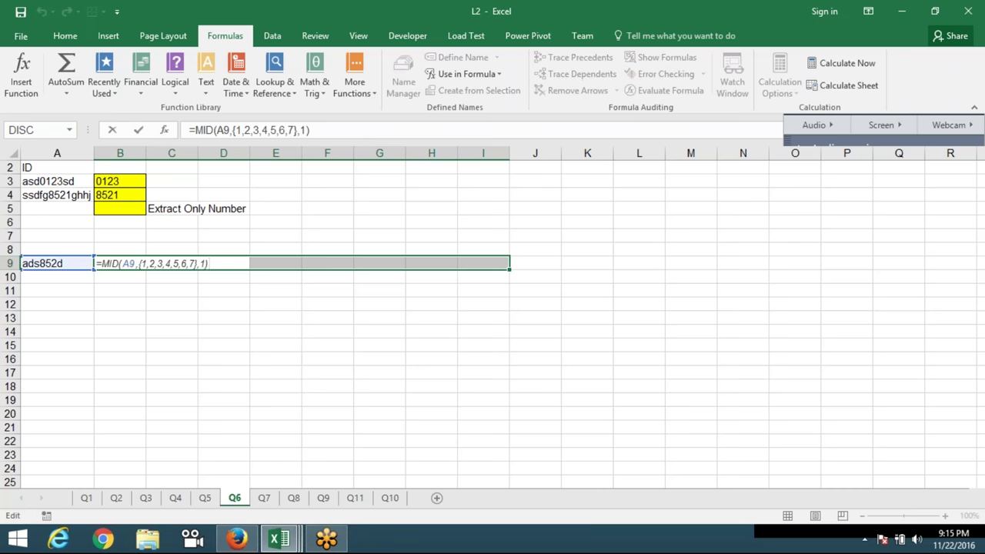
key(ctrl+shift+Return)
drag(171, 264, 223, 263)
click(172, 263)
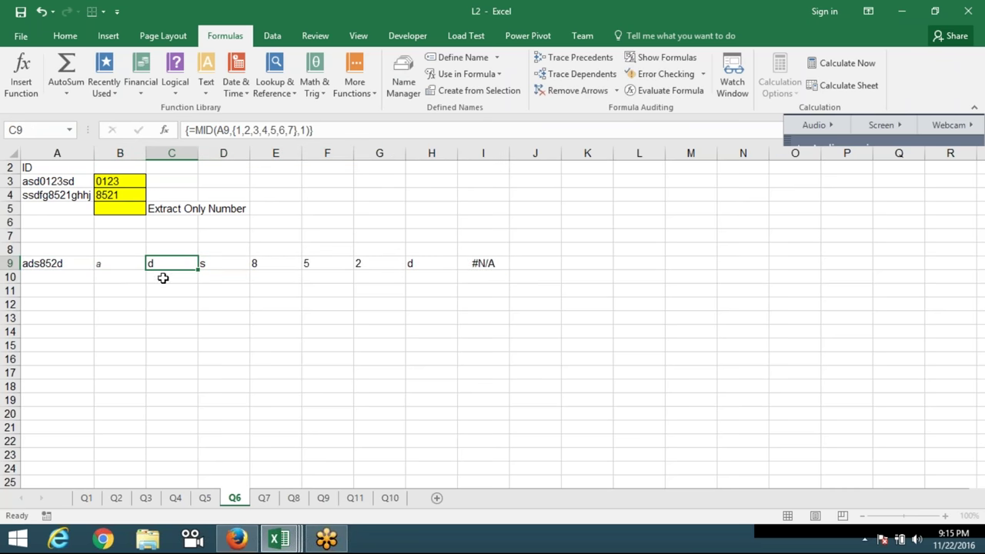
mouse_move(102, 265)
mouse_down()
mouse_move(408, 265)
mouse_move(412, 253)
mouse_up()
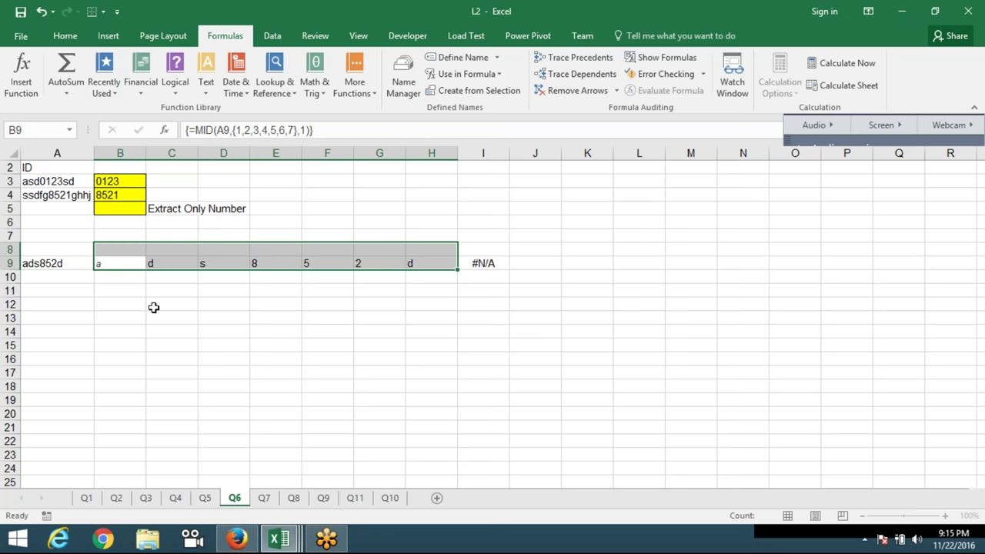
click(154, 305)
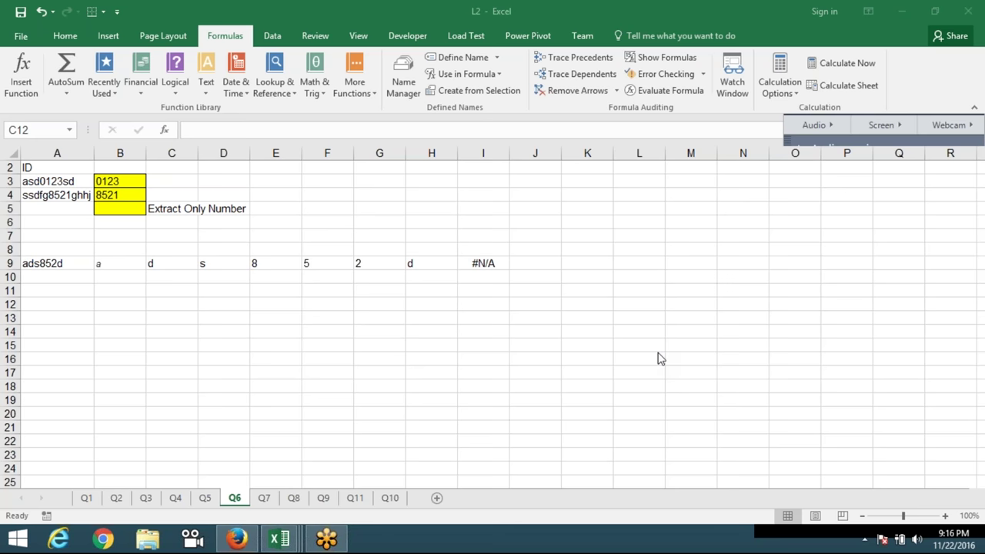
click(119, 264)
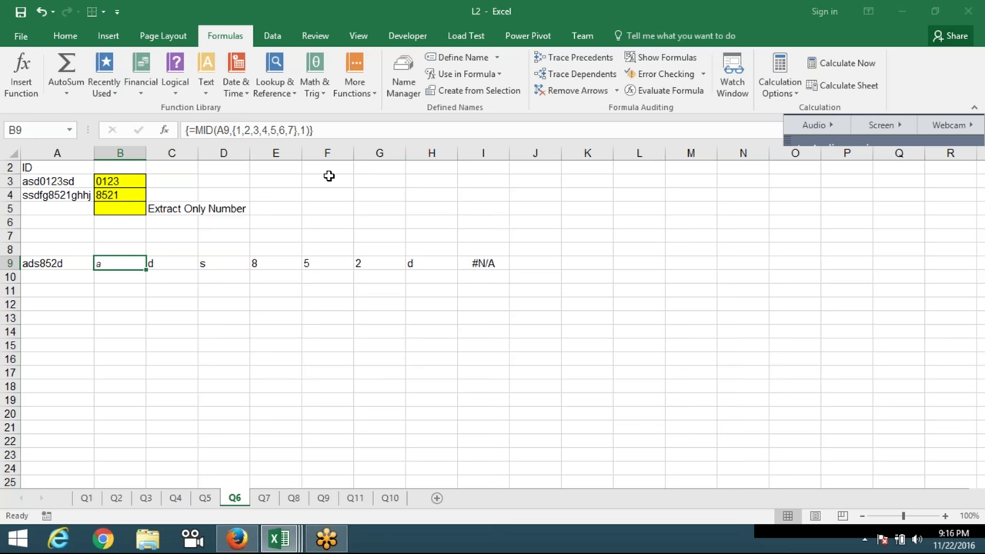
click(152, 268)
click(227, 264)
click(255, 265)
click(335, 266)
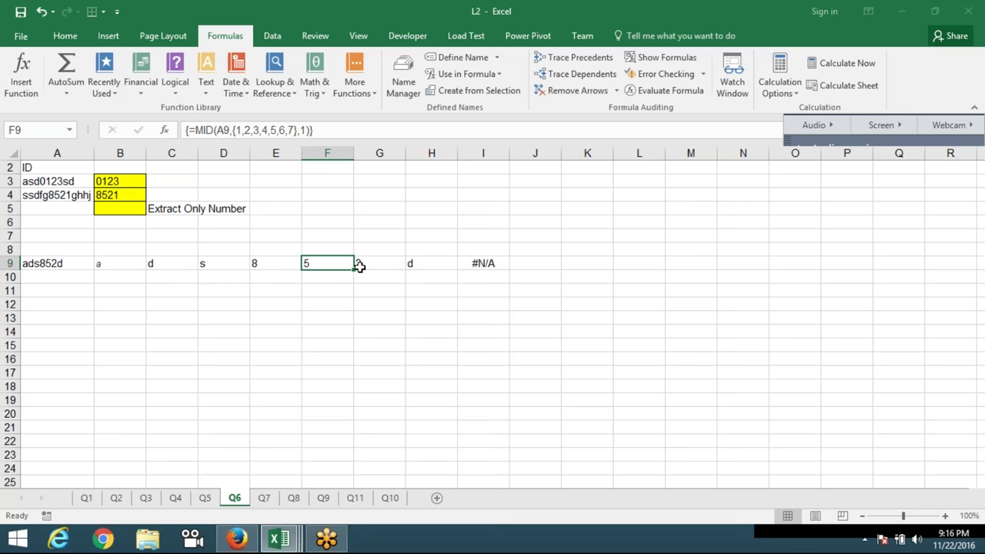
click(357, 266)
click(430, 266)
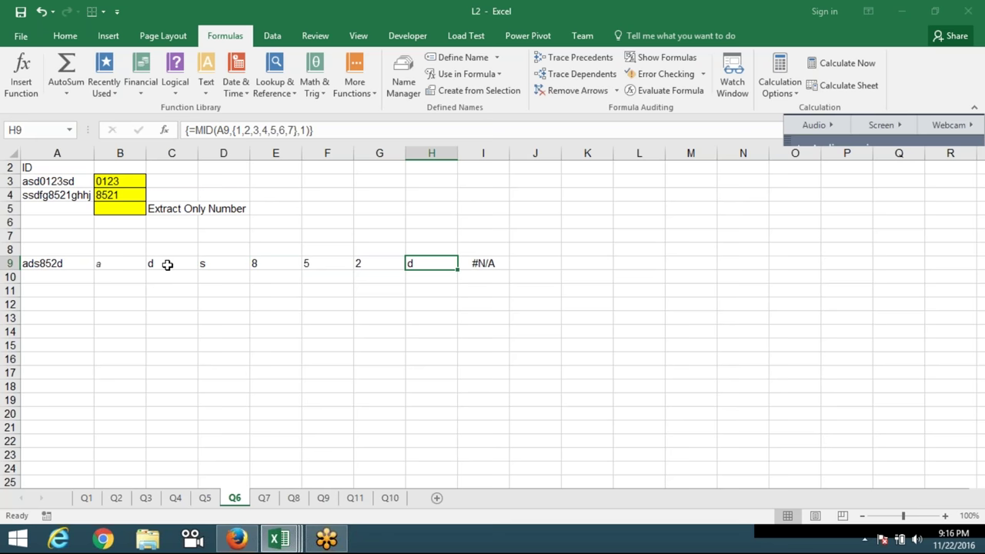
click(168, 265)
click(327, 264)
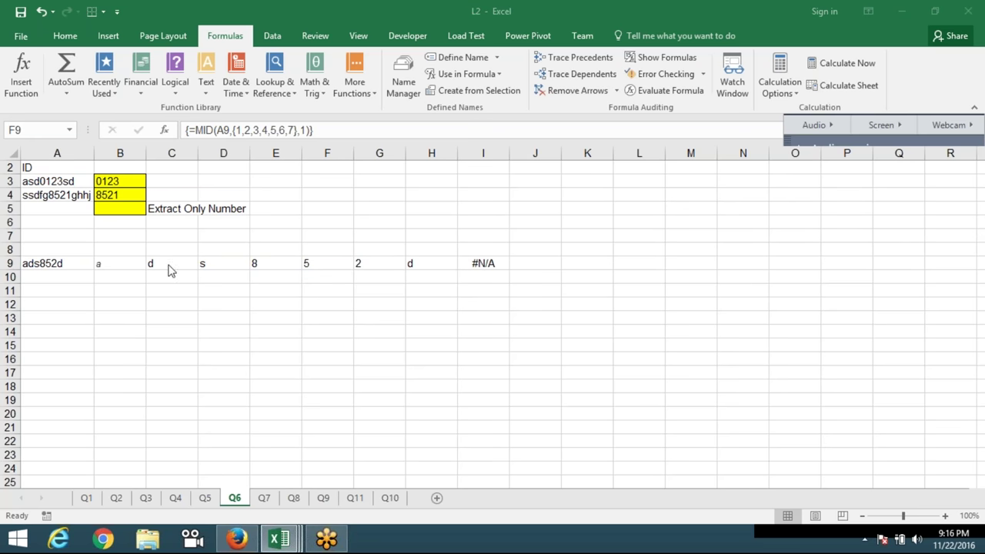
click(110, 277)
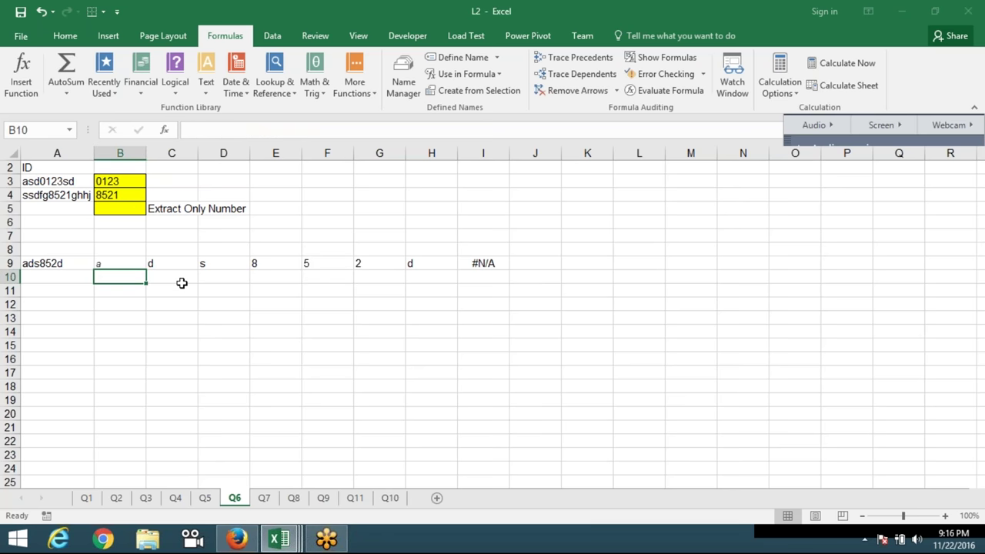
Step: Enter =B9*1 in B10 and fill it right across B10:H10
text(=)
key(Up)
text(*1)
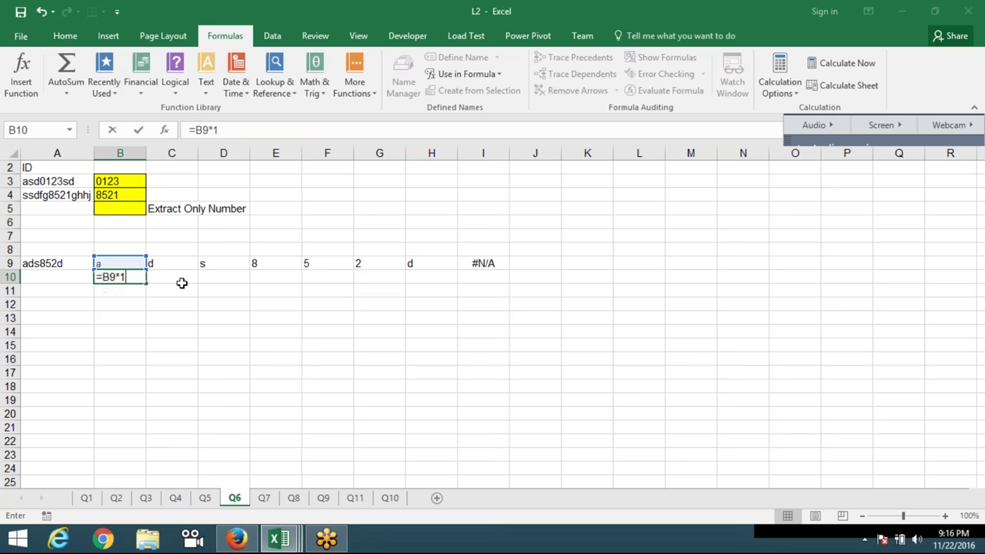
key(Return)
key(Up)
key(shift+Right)
key(shift+Right)
key(shift+Right)
key(shift+Right)
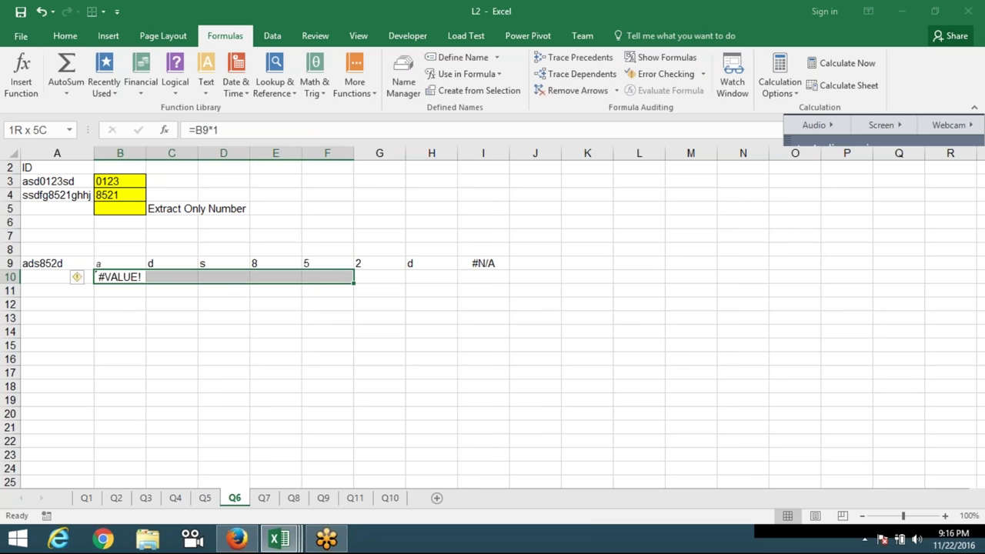
key(shift+Right)
key(shift+Right)
key(shift+Right)
key(shift+Left)
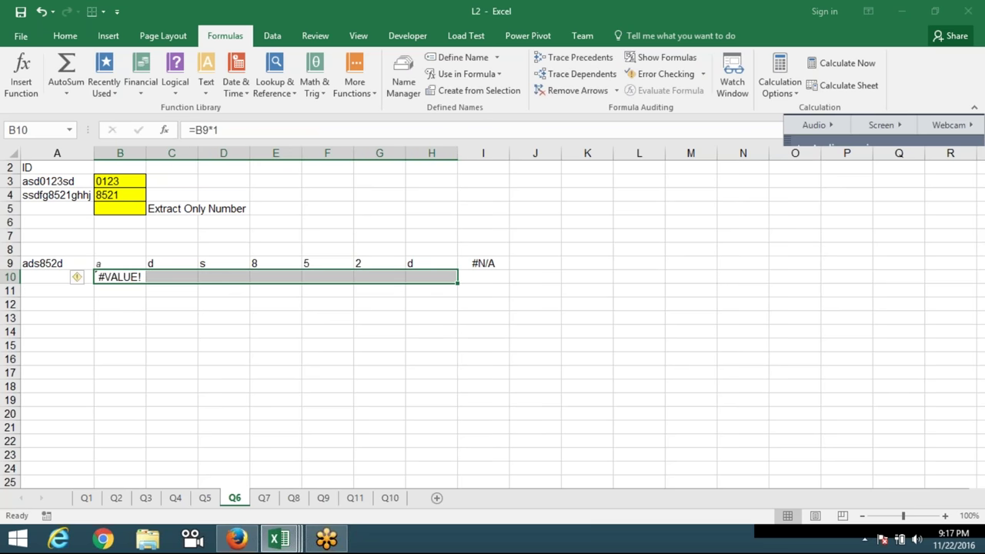
key(ctrl+r)
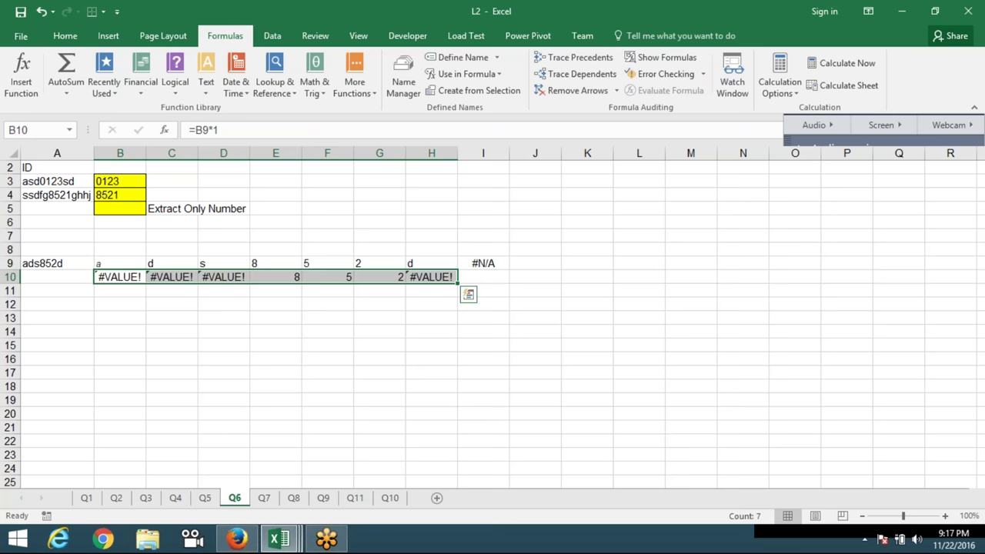
Step: Review the B9 and B10 formulas and the converted results along row 10
click(119, 263)
click(120, 276)
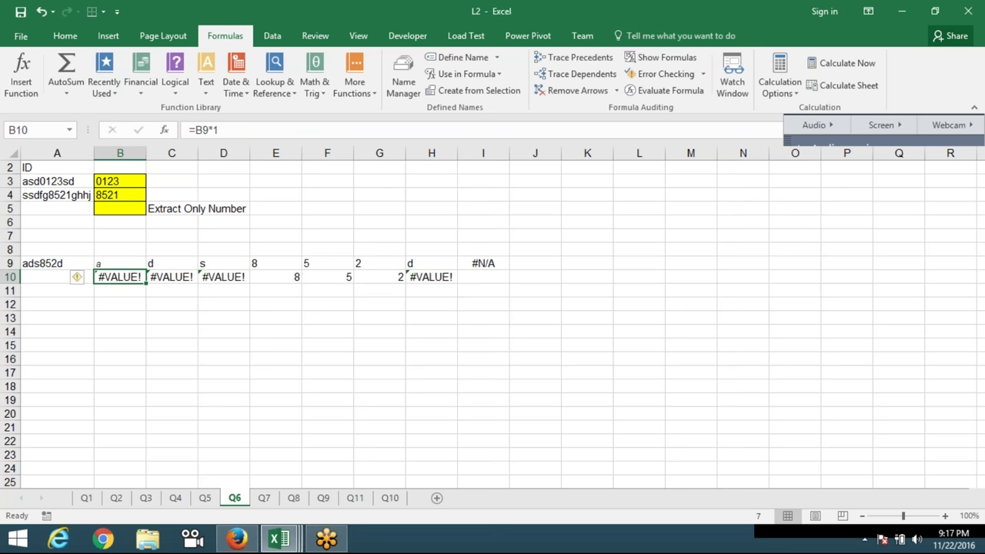
key(Right)
key(Right)
key(Right)
key(Right)
key(Right)
key(Right)
key(Right)
key(Left)
key(Left)
key(Home)
key(Right)
key(Down)
Step: Enter =ISBLANK(B10) in B11, fill it across to I11, and inspect E11
text(=)
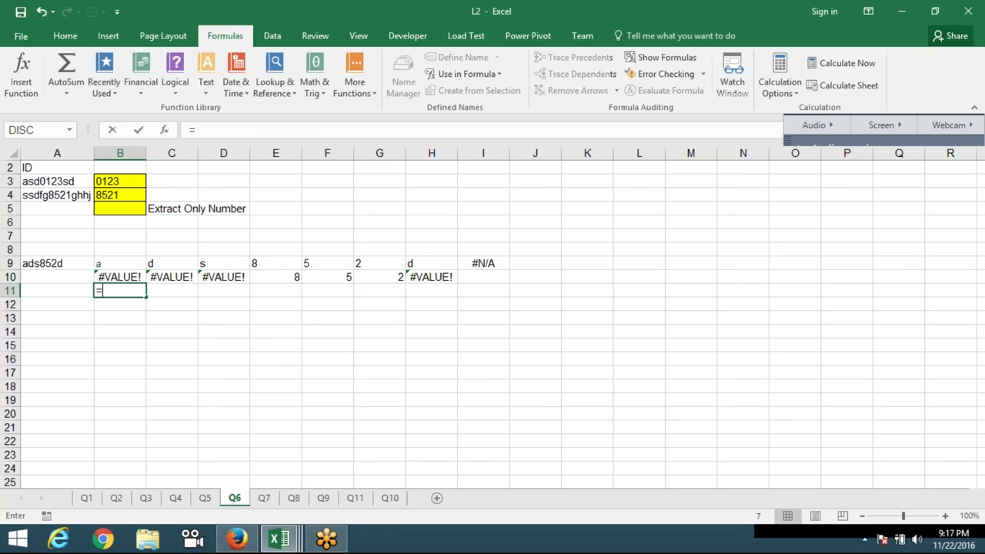
text(is)
key(Tab)
key(Up)
text())
key(ctrl+Return)
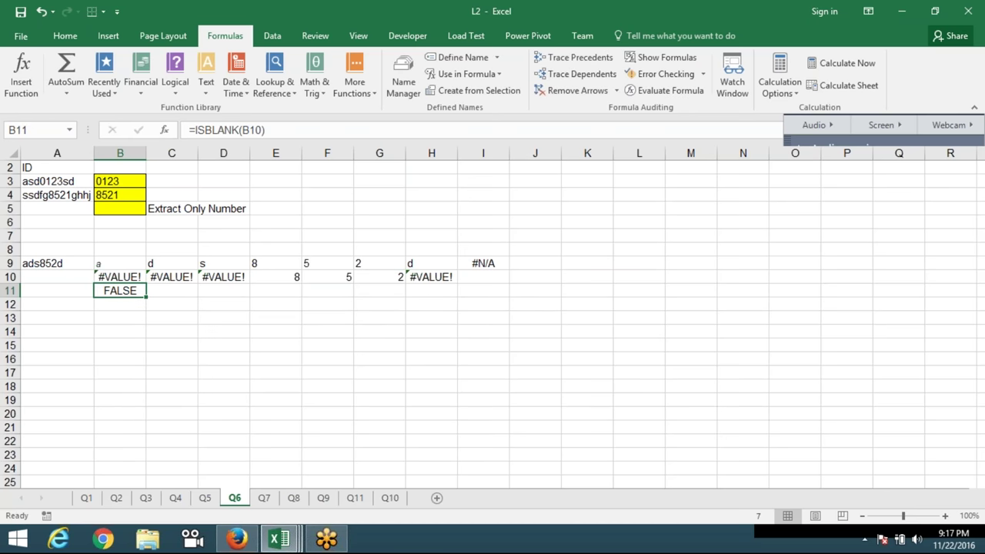
drag(120, 290, 224, 290)
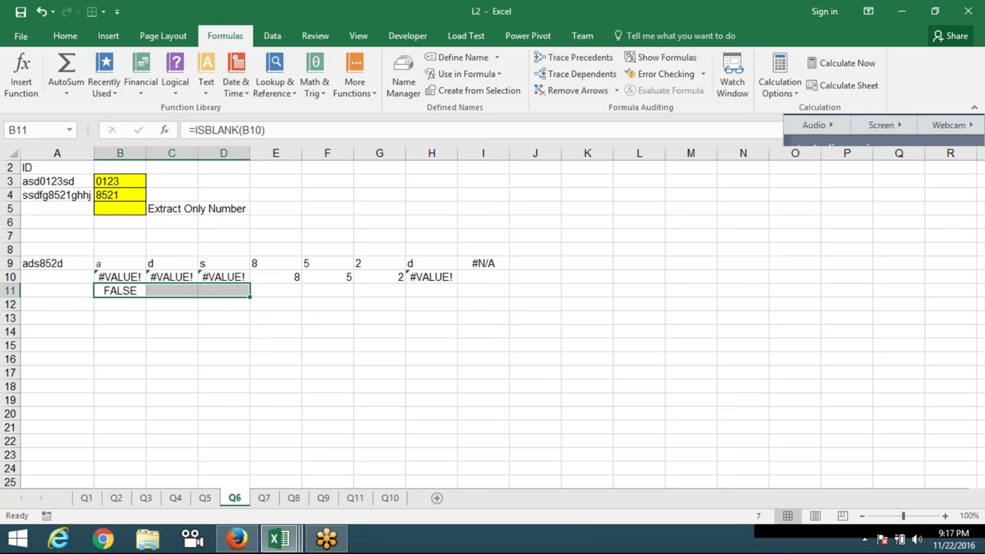
key(shift+Right)
key(shift+Right)
key(shift+Right)
key(shift+Right)
key(shift+Right)
key(shift+Right)
key(shift+Left)
key(ctrl+r)
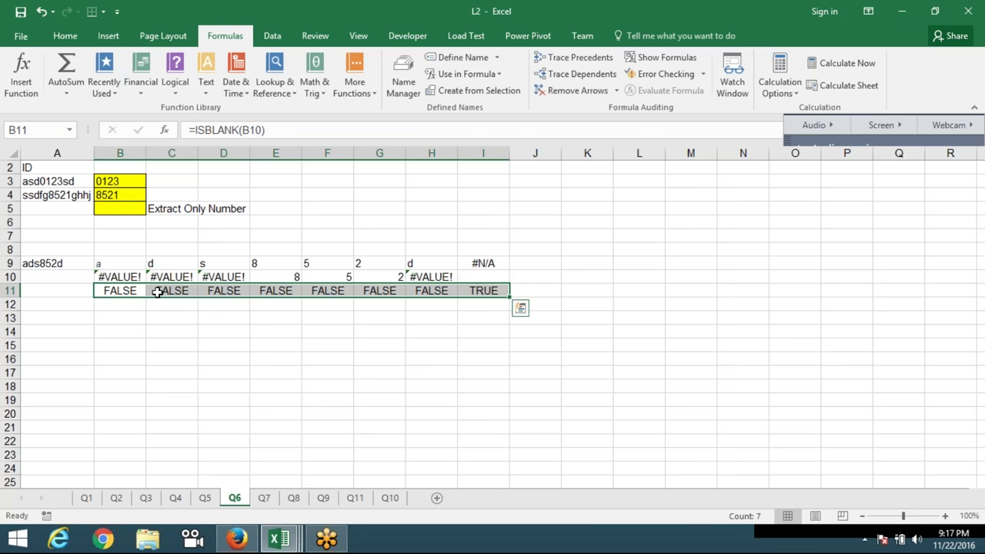
double_click(279, 290)
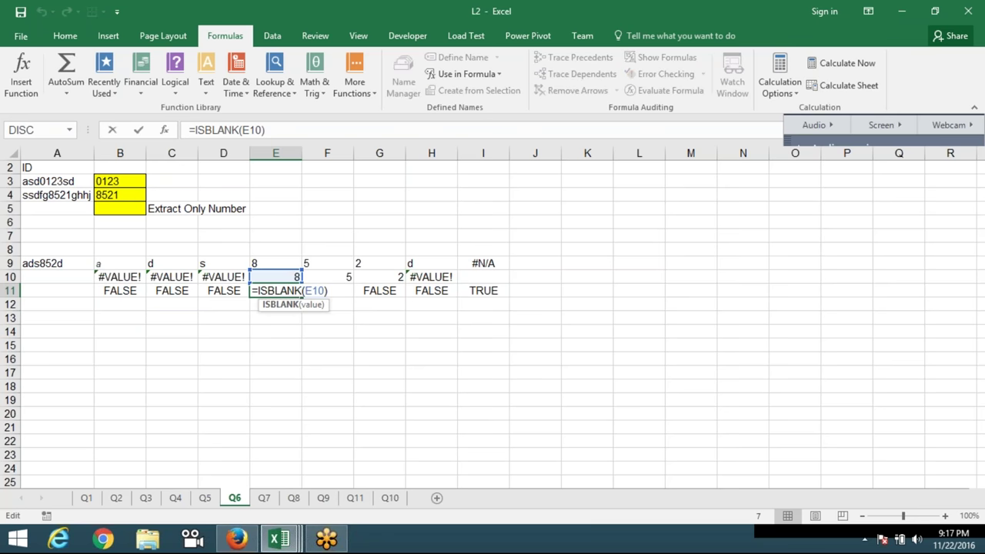
key(Escape)
Step: Rewrite B11 as =ISERROR(B10) and copy it across row 11 to I11
click(104, 289)
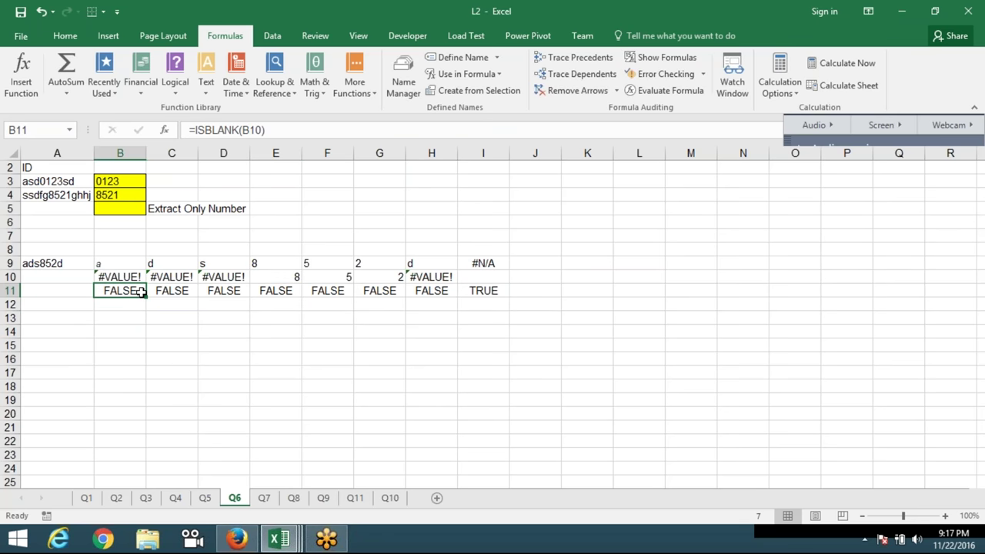
key(BackSpace)
text(ISE)
key(BackSpace)
key(BackSpace)
key(BackSpace)
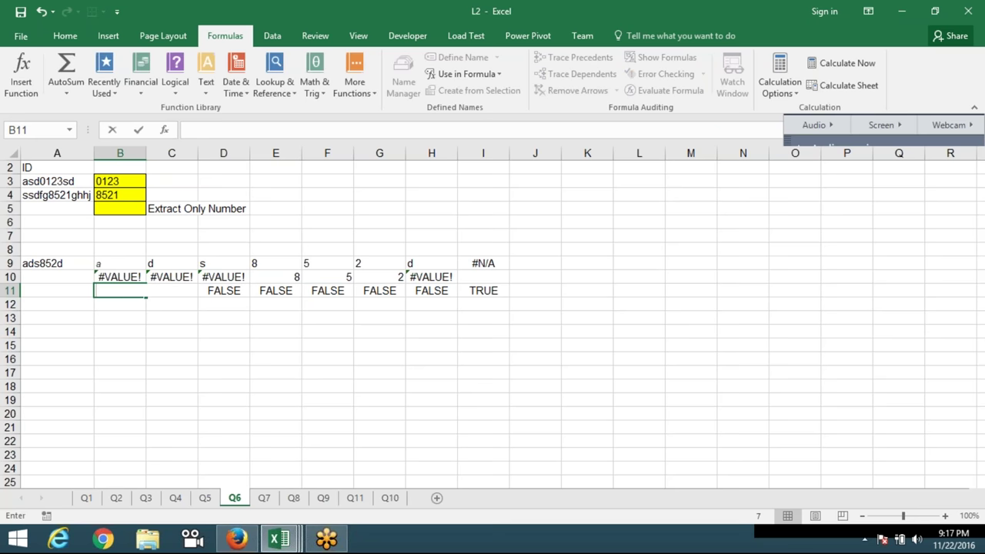
text(=)
text(IS)
key(Down)
key(Down)
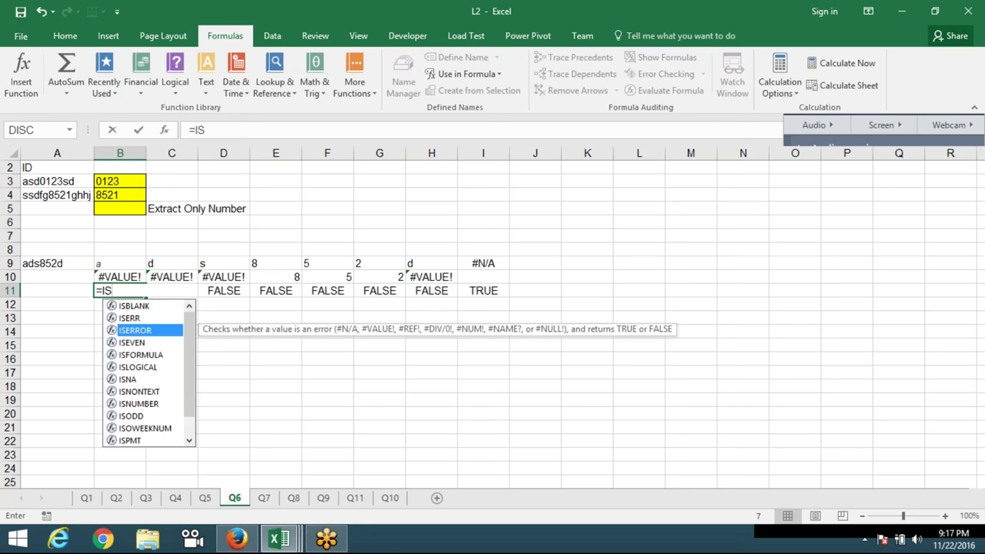
key(Tab)
key(Up)
key(Return)
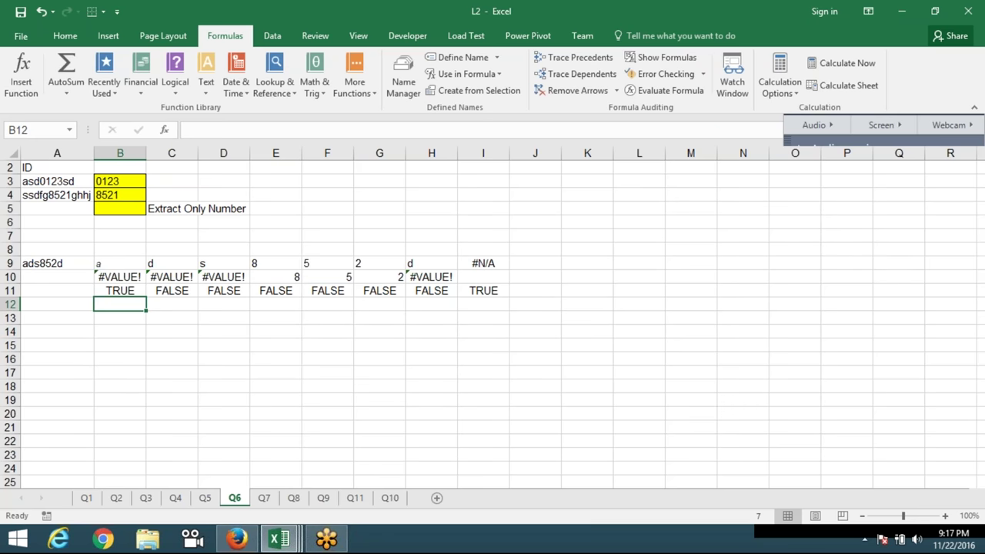
click(125, 291)
drag(146, 297, 489, 298)
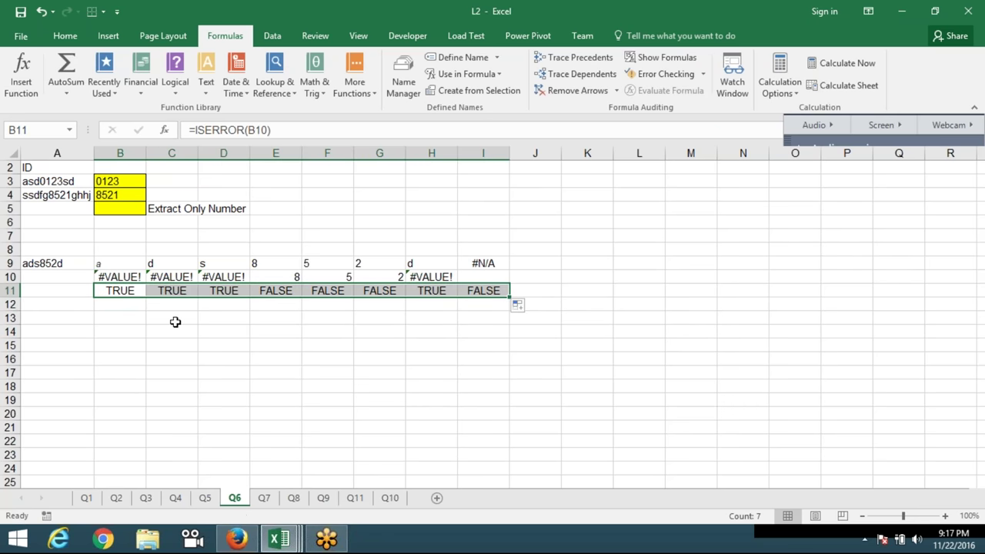
click(176, 321)
key(Left)
Step: Enter =MATCH(TRUE,B11:I11,0) in B13
text(=)
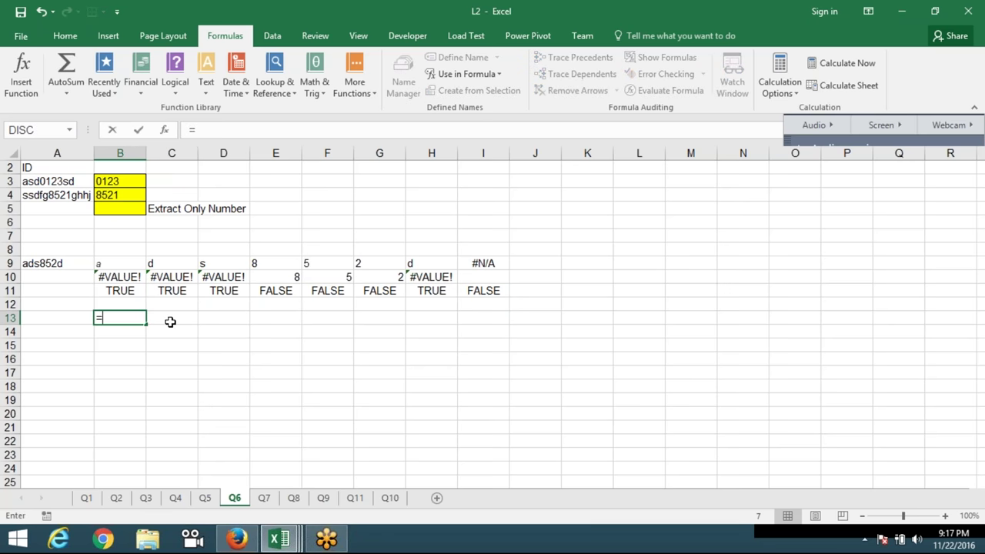
text(MATCH()
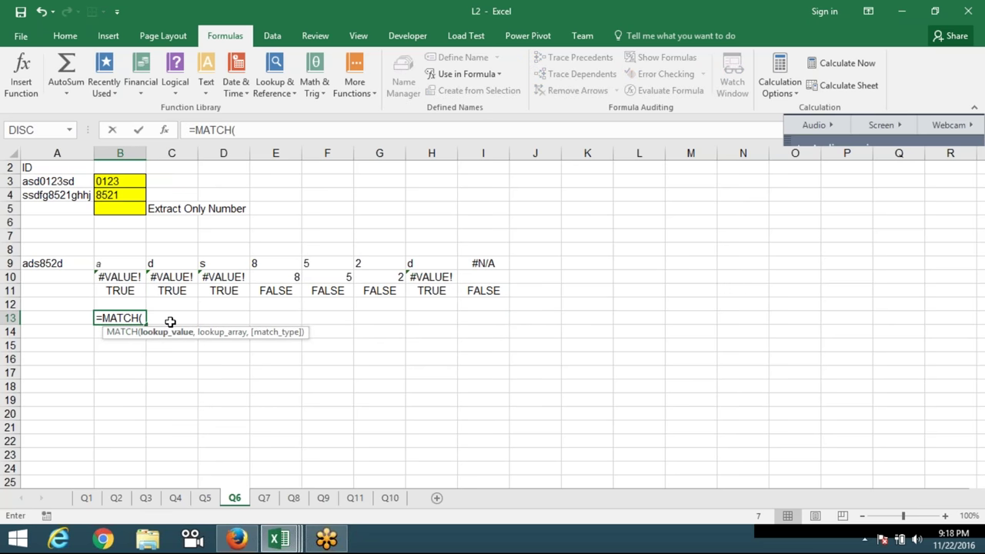
text(TRU)
key(Tab)
text(`)
key(Return)
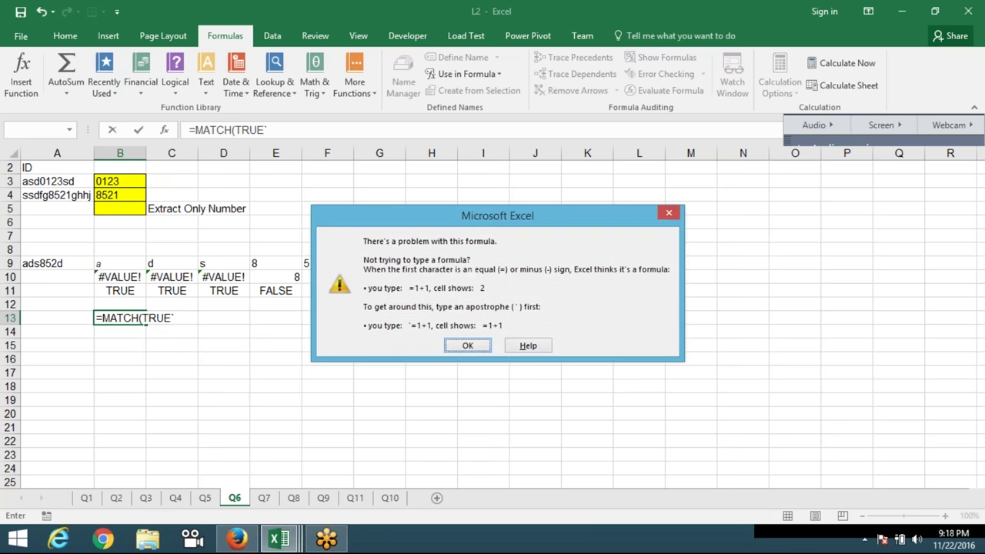
key(Return)
key(Right)
key(BackSpace)
text(,)
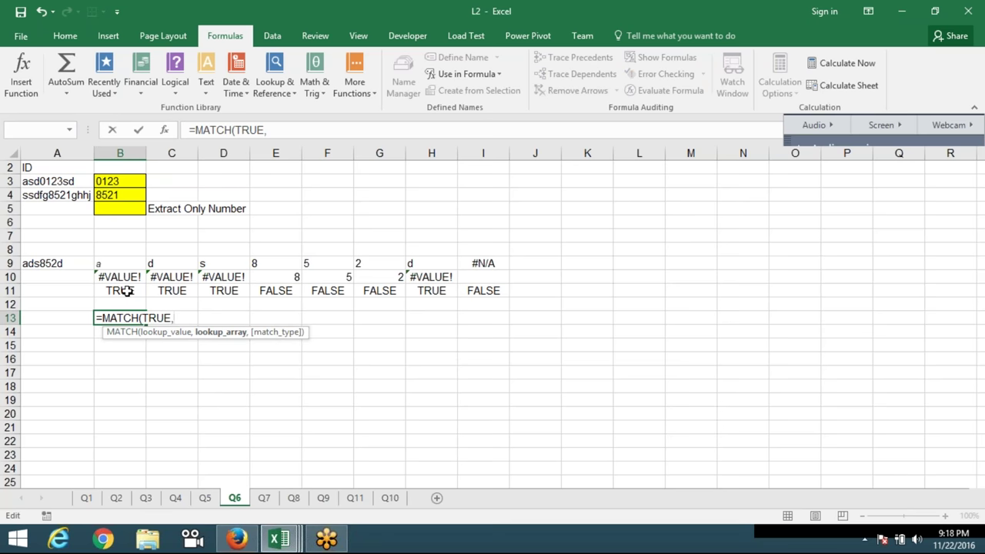
drag(123, 290, 469, 291)
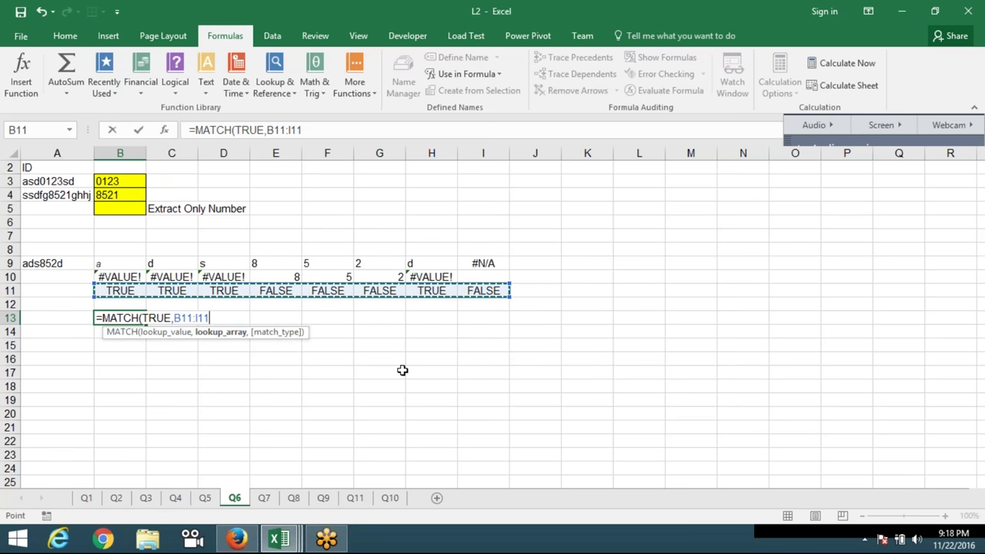
text(,)
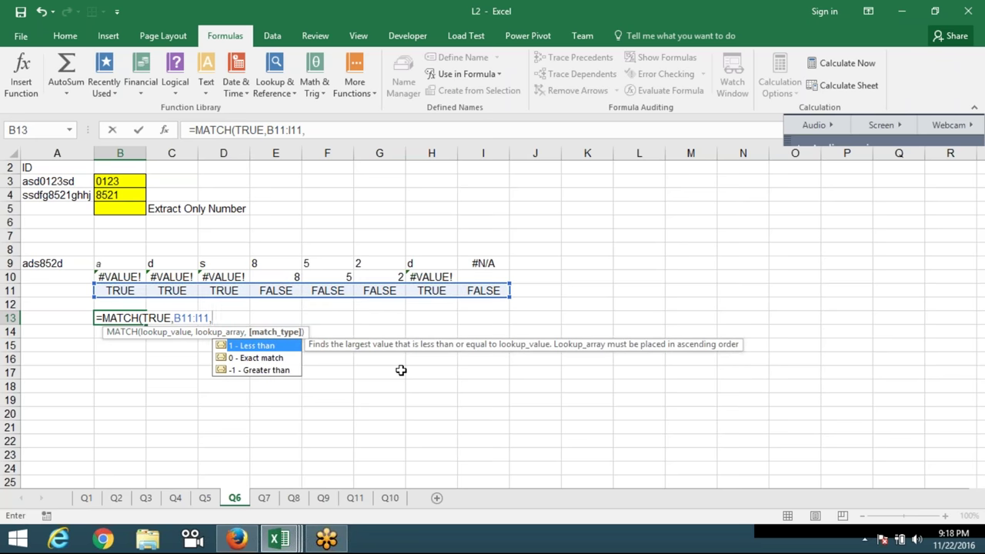
text(0)
key(Return)
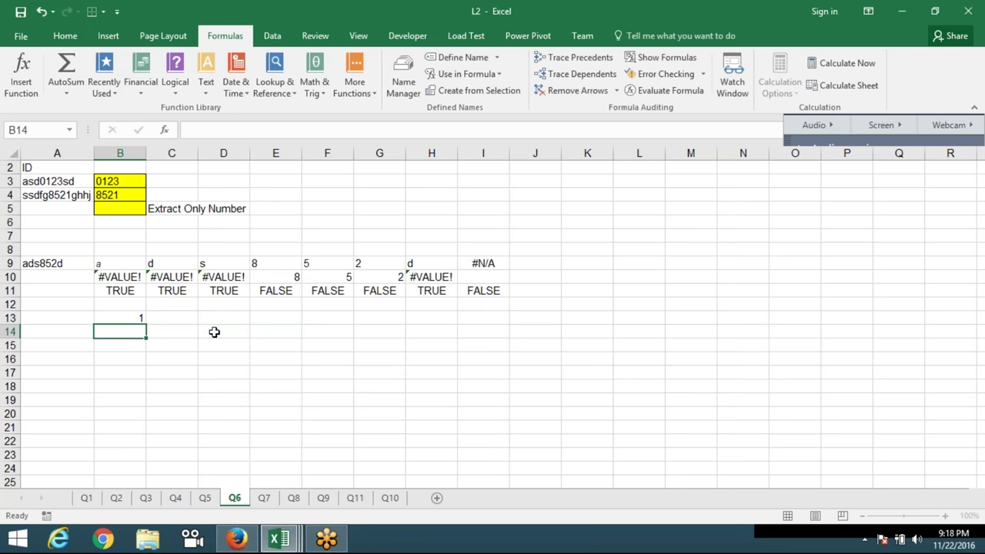
Step: Change the lookup value to FALSE so B13 returns 4
click(114, 317)
click(315, 130)
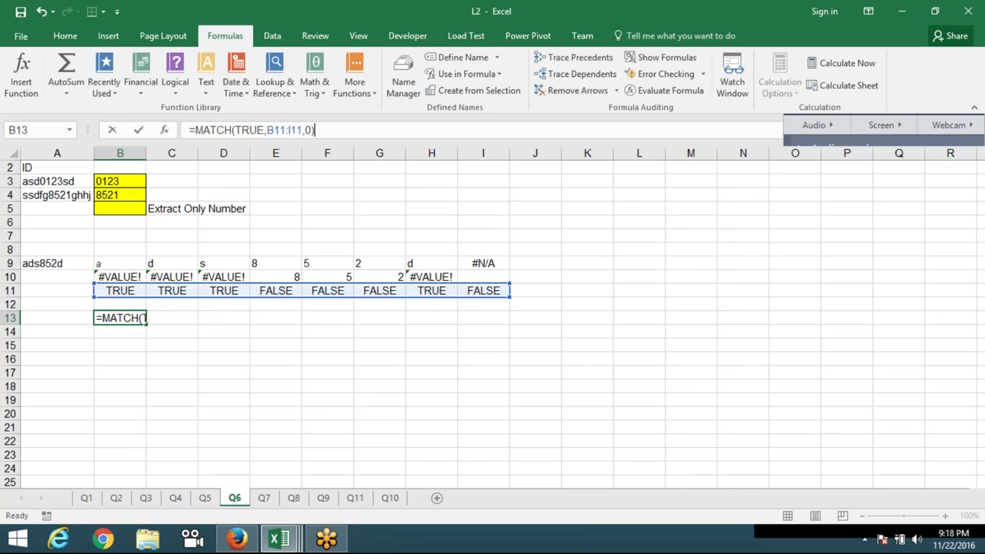
double_click(250, 130)
text(FALSE)
key(Escape)
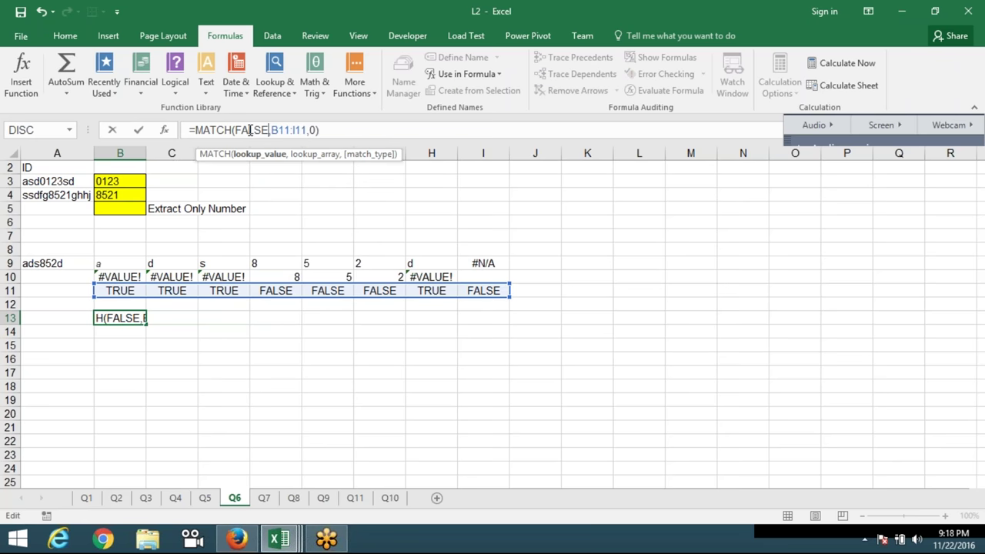
key(Return)
key(Up)
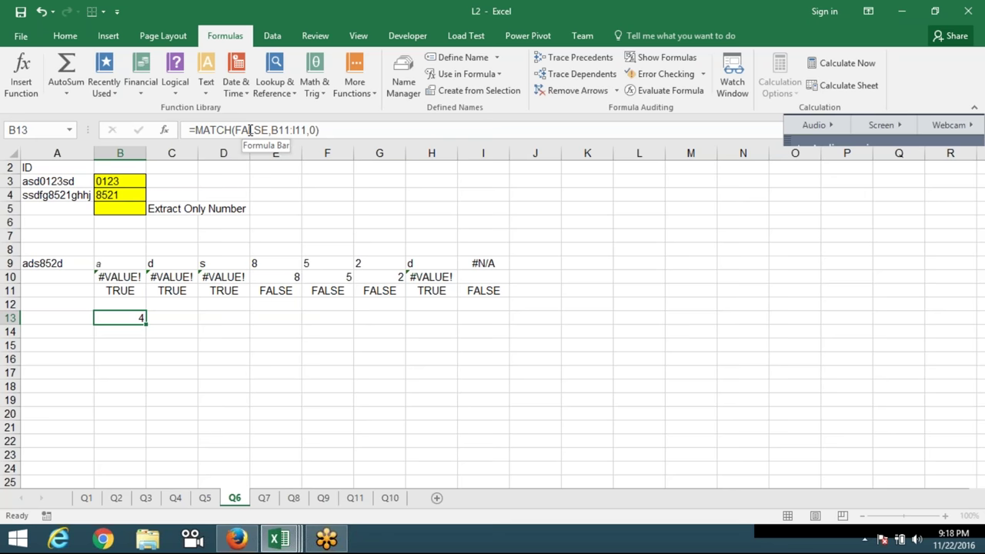
click(288, 279)
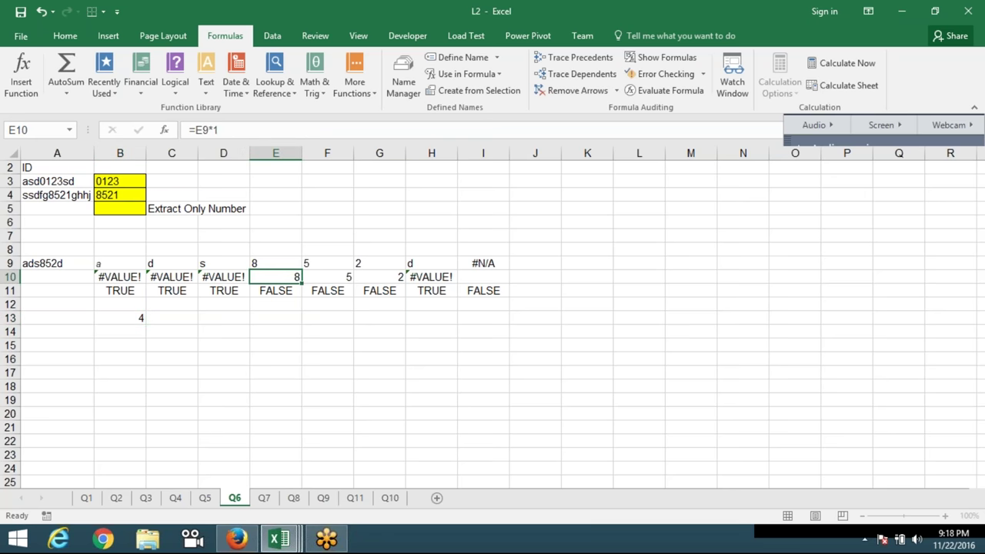
click(281, 289)
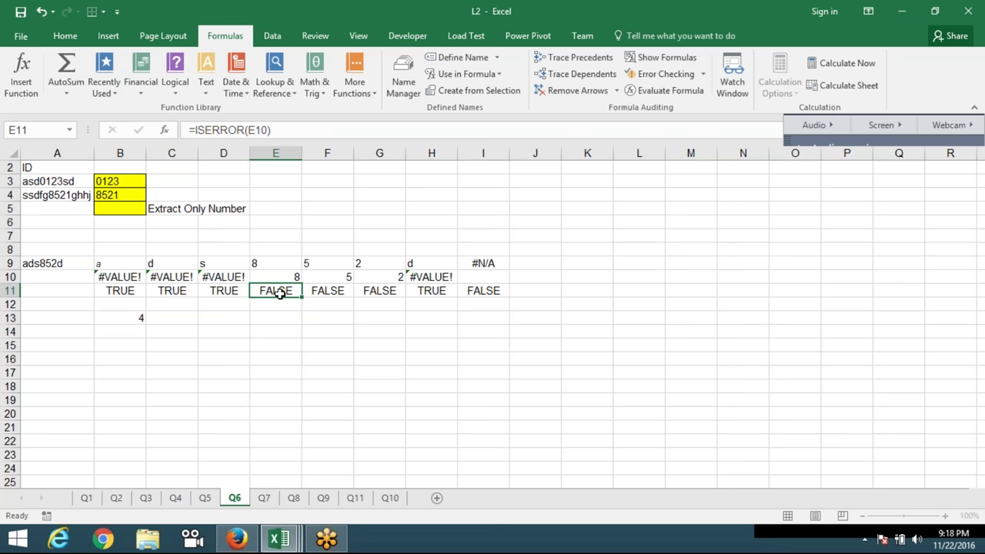
click(310, 320)
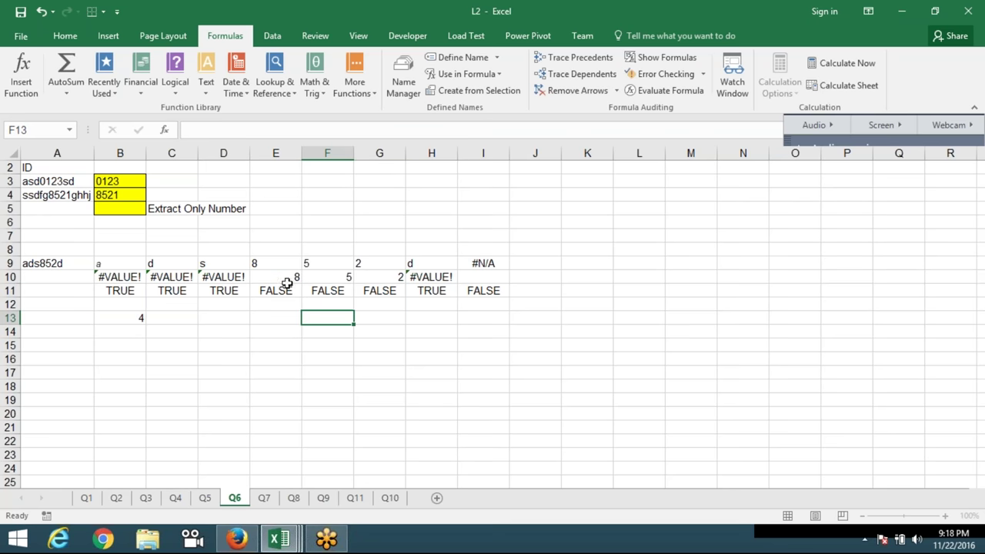
drag(284, 276, 378, 276)
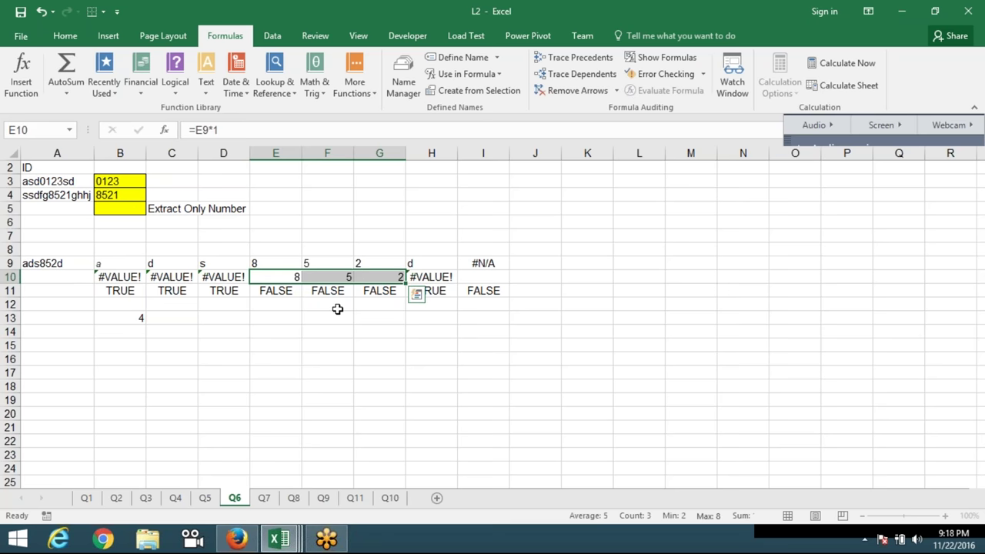
drag(281, 290, 362, 291)
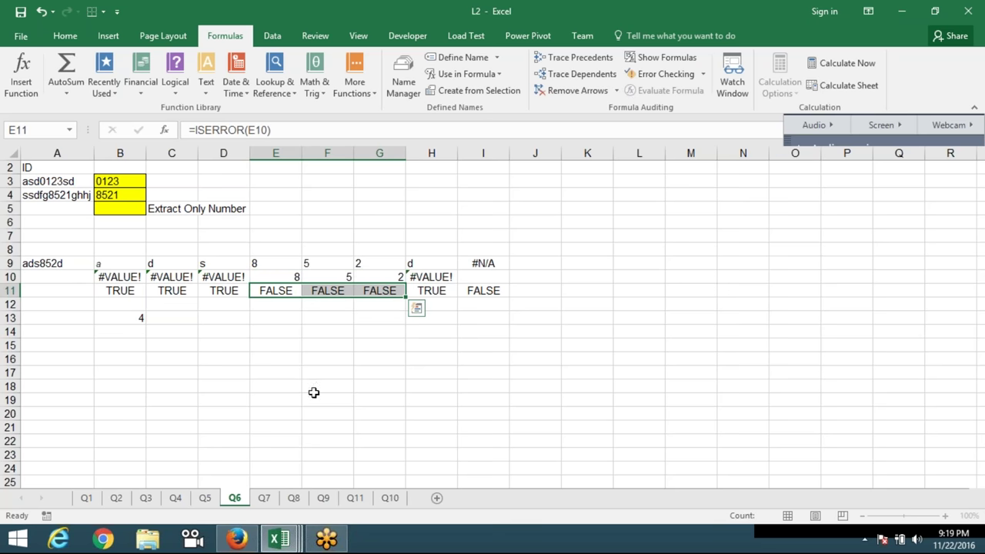
click(195, 321)
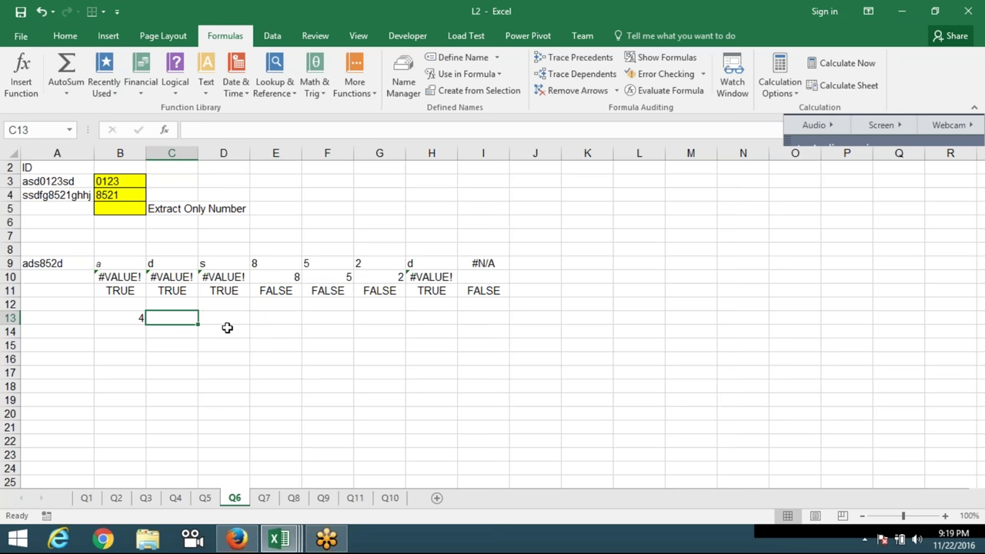
Step: Enter =COUNTIF(B11:I11,FALSE) in C13
text(-)
key(BackSpace)
text(=)
key(BackSpace)
text(=COU)
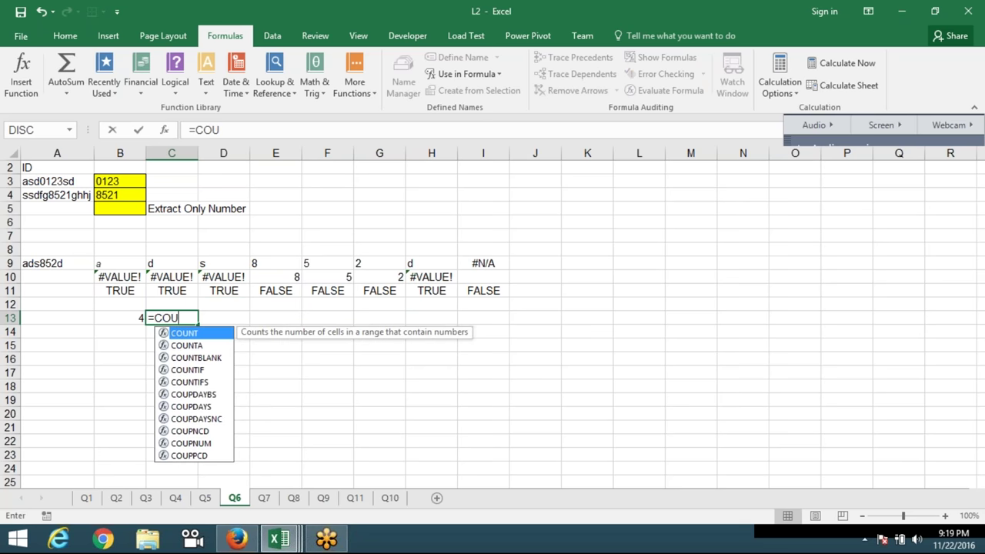
key(Down)
key(Down)
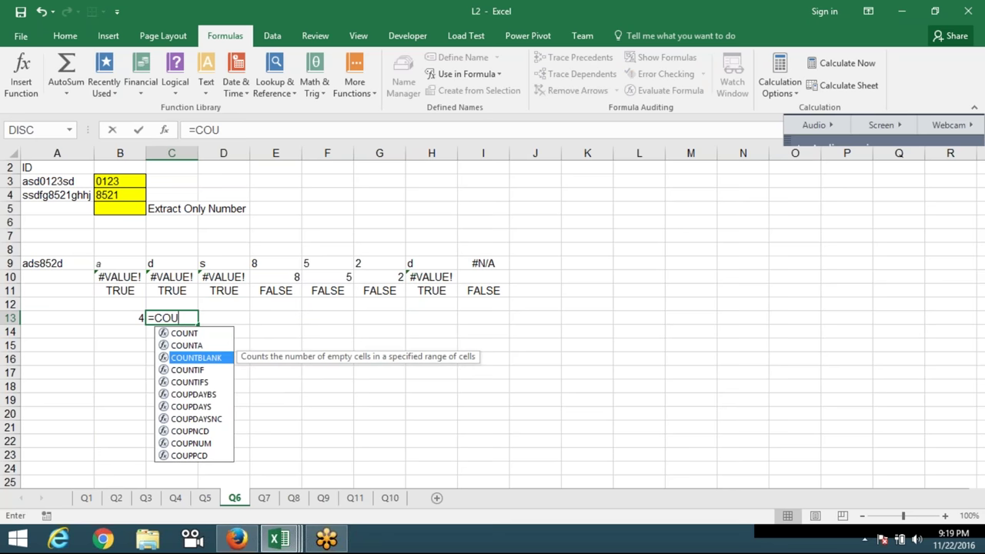
key(Down)
key(Tab)
key(Up)
key(Up)
key(Up)
key(Left)
key(Down)
key(shift+Right)
key(shift+Right)
key(shift+Right)
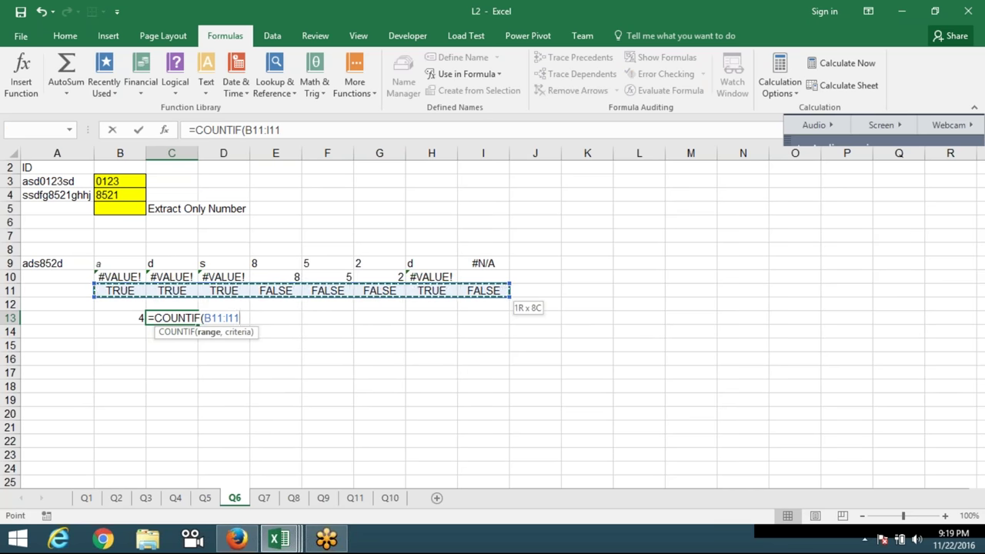
text(,FALSE)
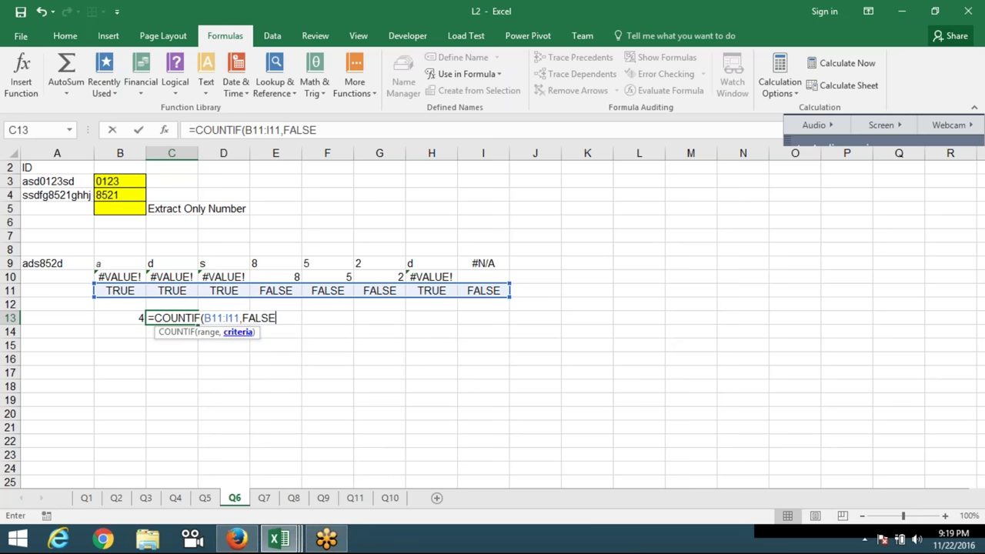
key(Return)
Step: Narrow the COUNTIF range in C13 to B11:H11
click(172, 318)
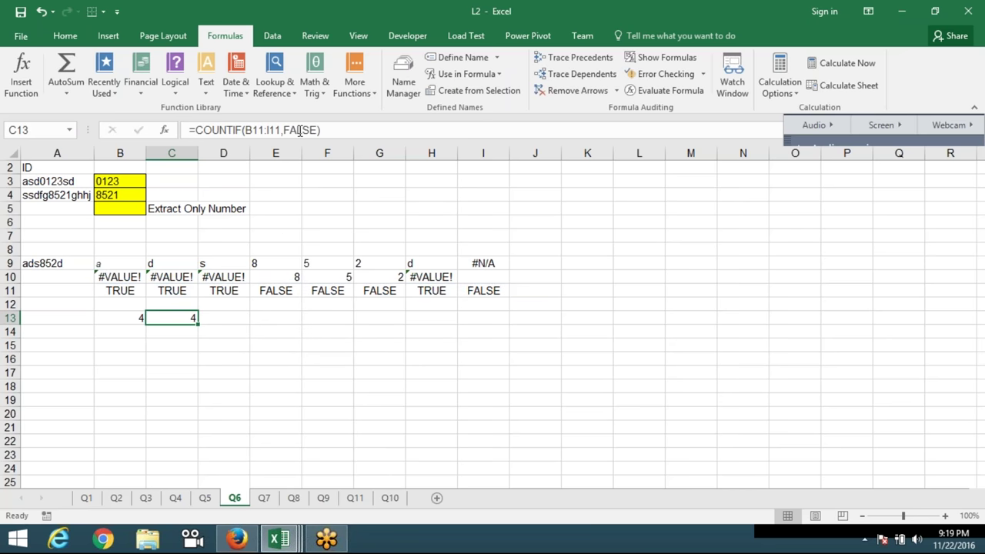
double_click(187, 320)
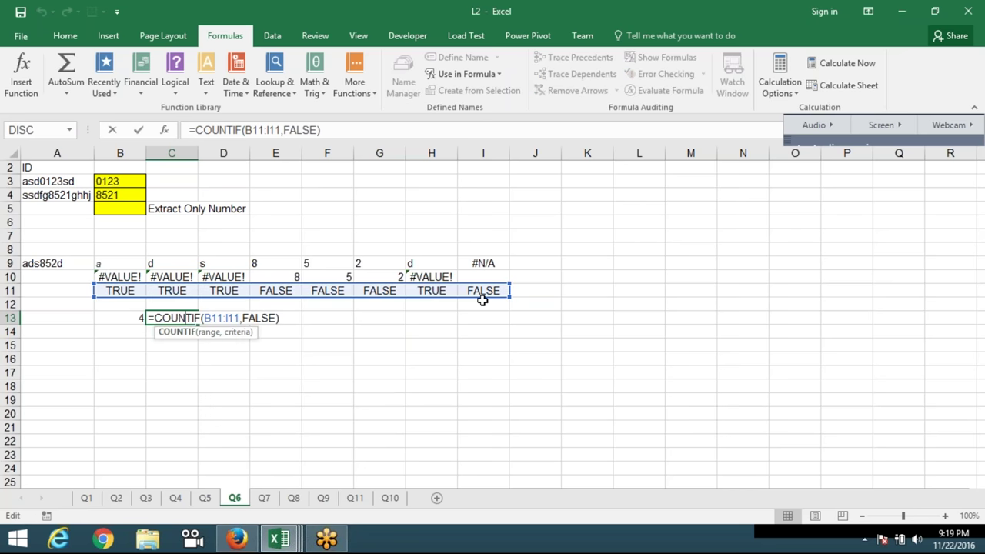
drag(502, 298, 476, 291)
key(Return)
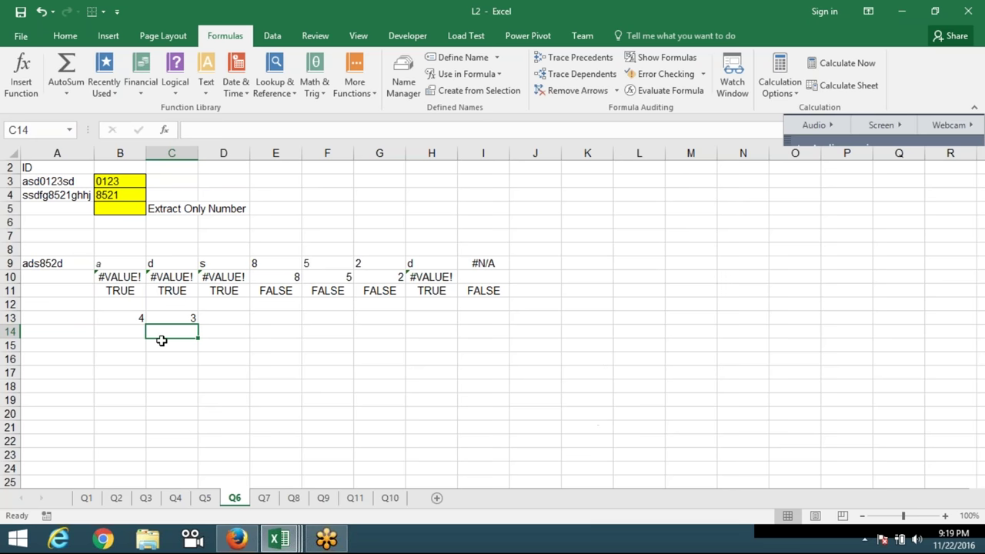
Step: Review the position in B13, the count in C13 and digits 8, 5, 2 in row 10
click(138, 318)
click(271, 280)
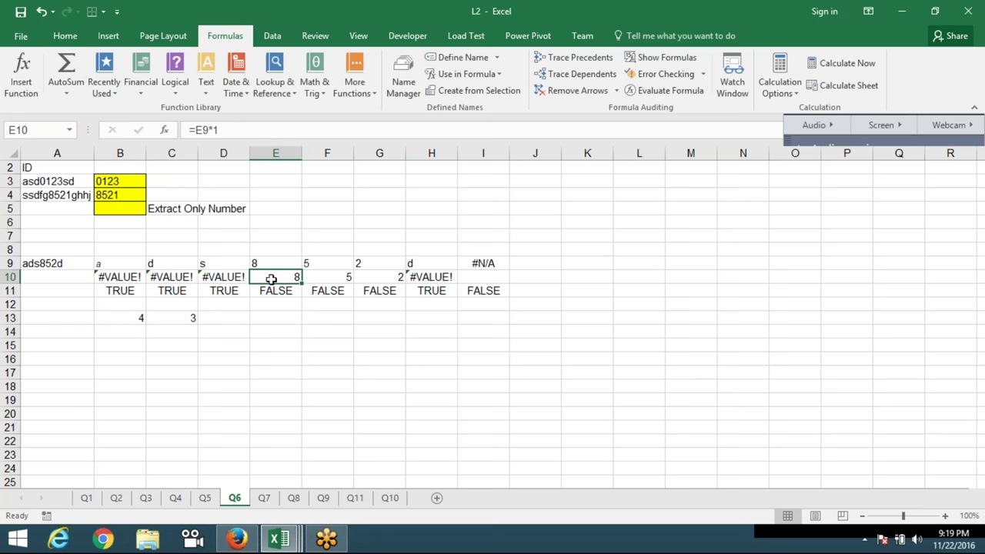
click(184, 318)
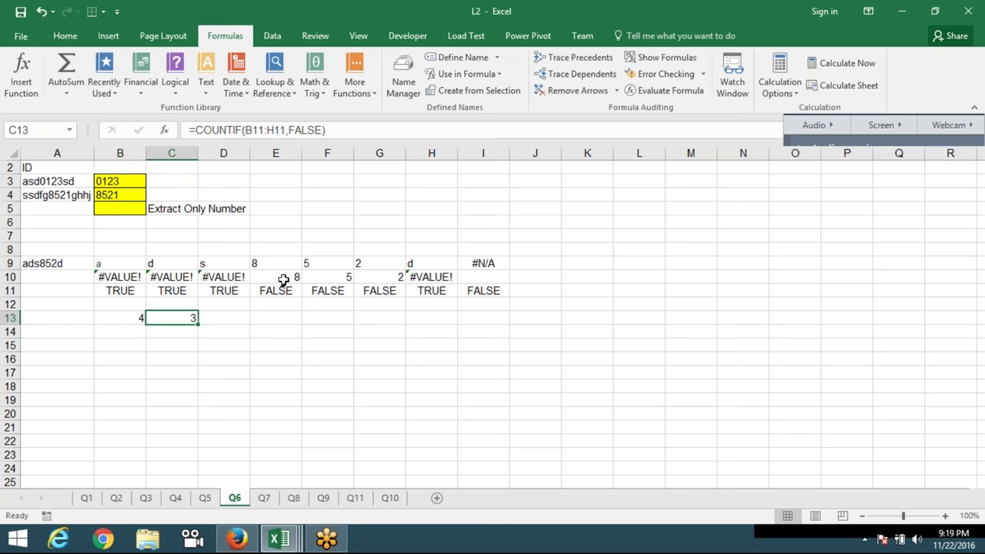
drag(277, 281, 365, 279)
Step: Enter =MID(A9,B13,C13) in D13 to return 852
click(245, 321)
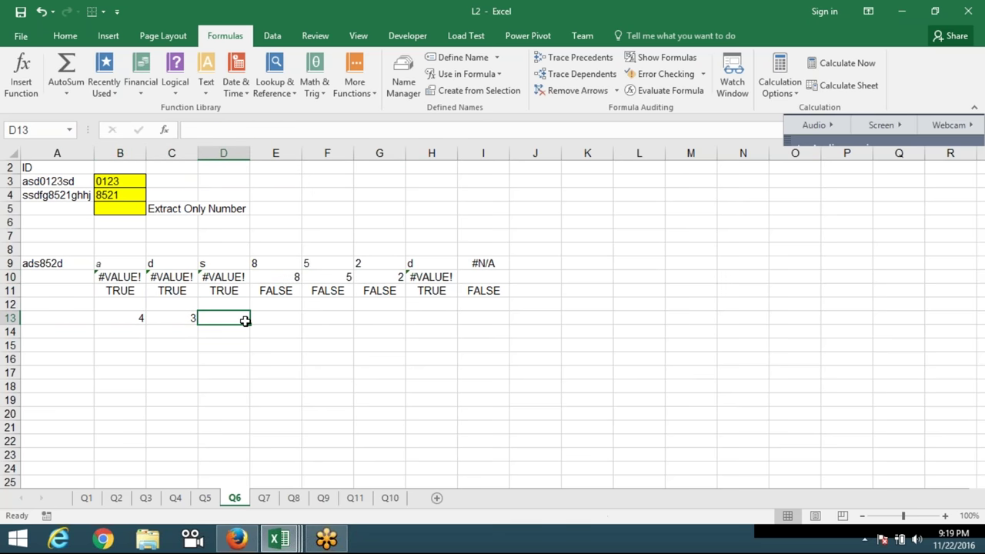
text(=MID()
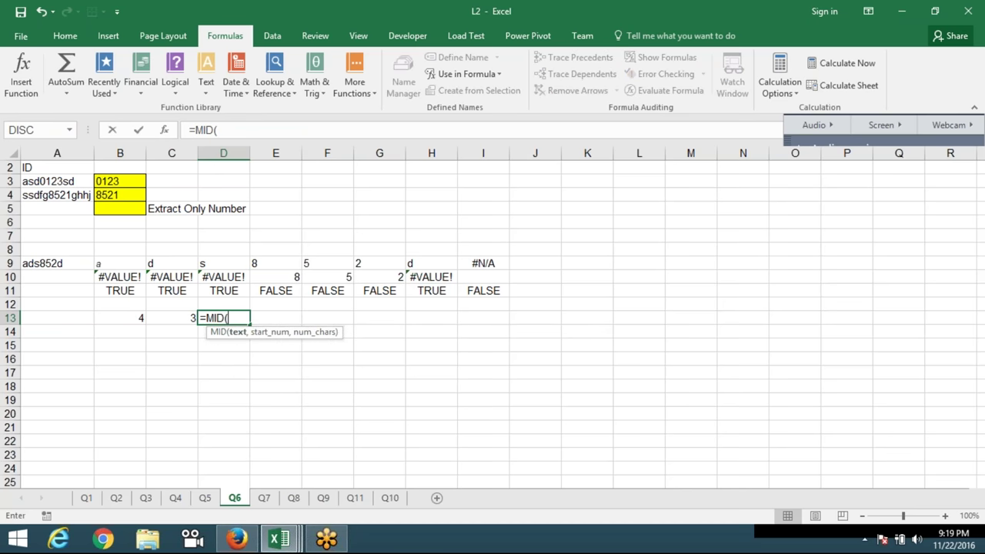
click(68, 266)
text(,)
click(138, 315)
text(,)
click(189, 316)
key(Return)
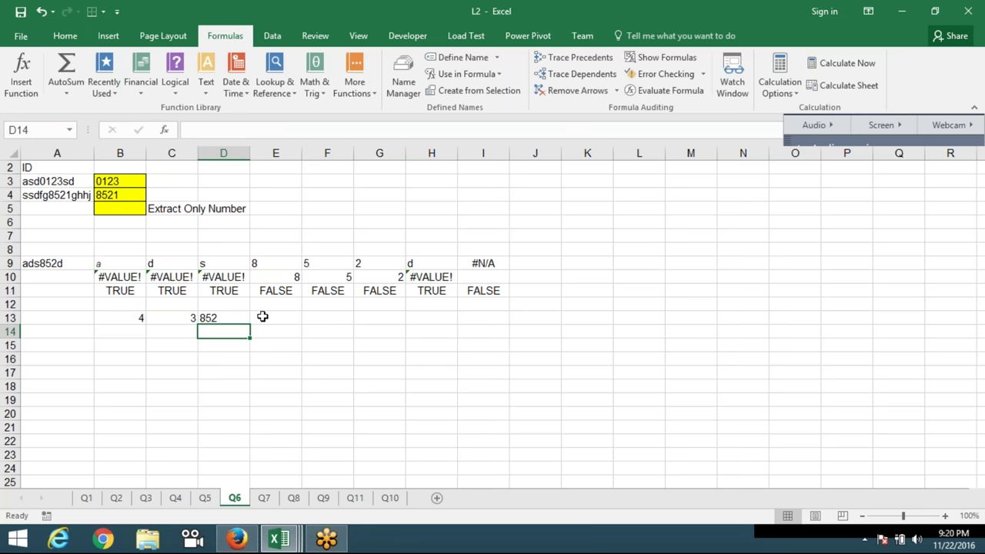
mouse_move(110, 266)
mouse_down()
mouse_move(437, 277)
mouse_move(473, 290)
mouse_up()
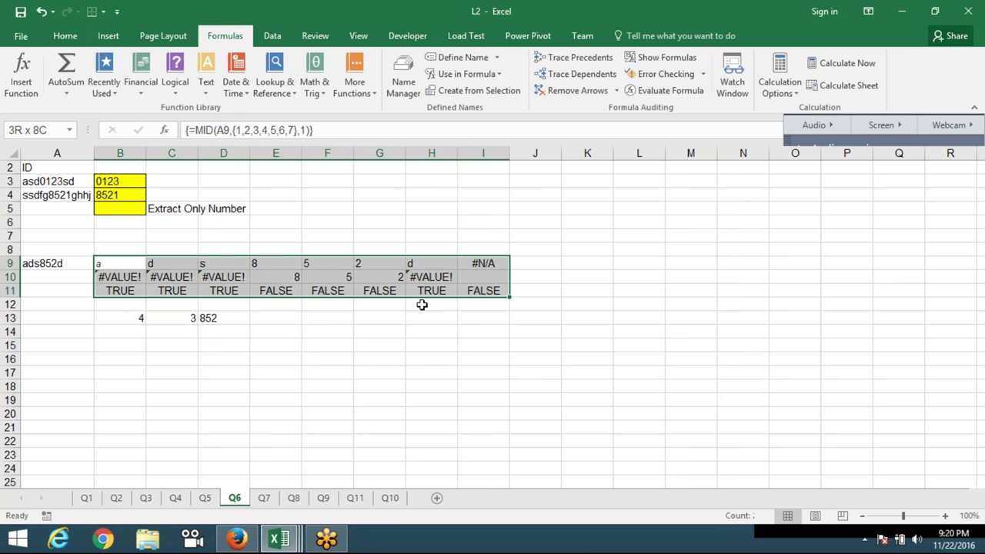
drag(144, 318, 223, 318)
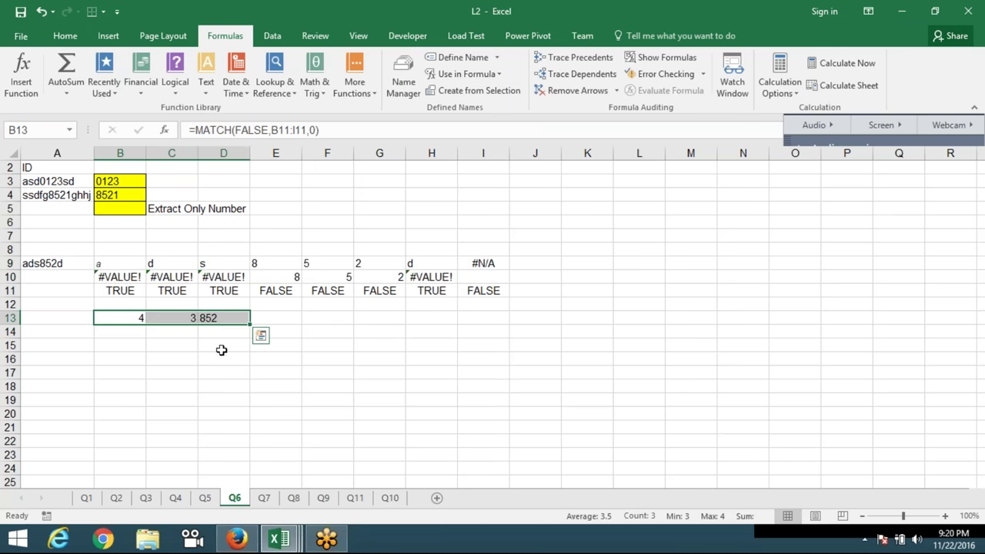
click(318, 370)
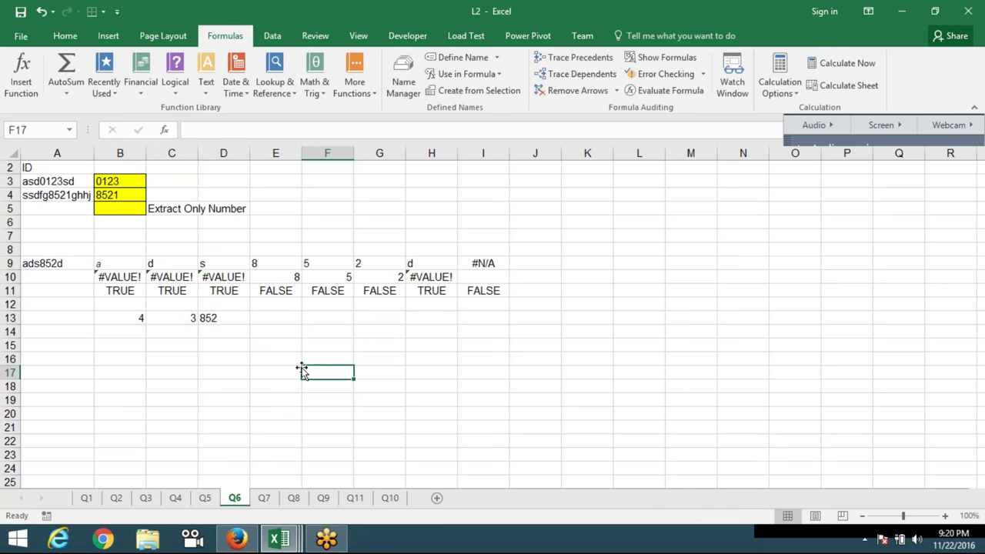
click(118, 321)
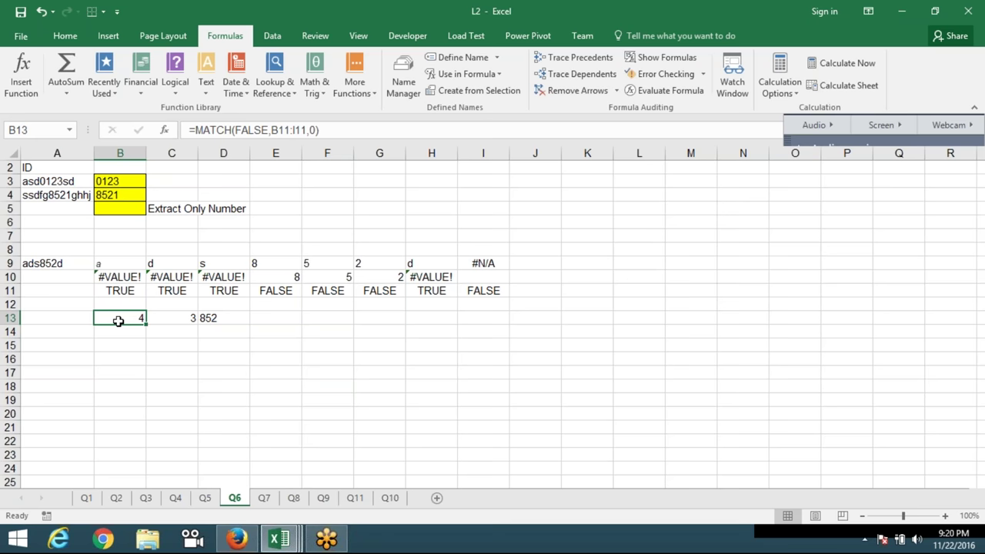
click(172, 320)
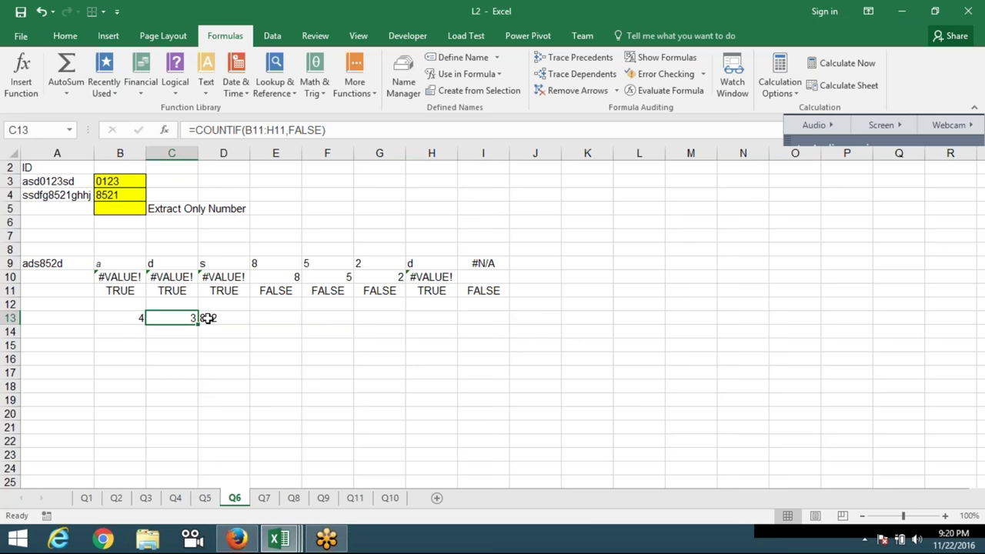
click(126, 319)
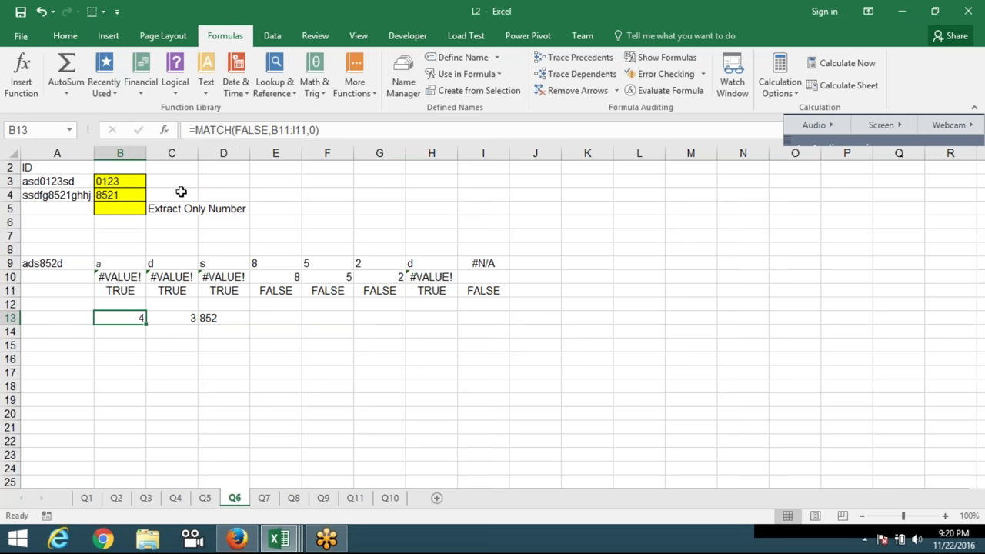
click(176, 317)
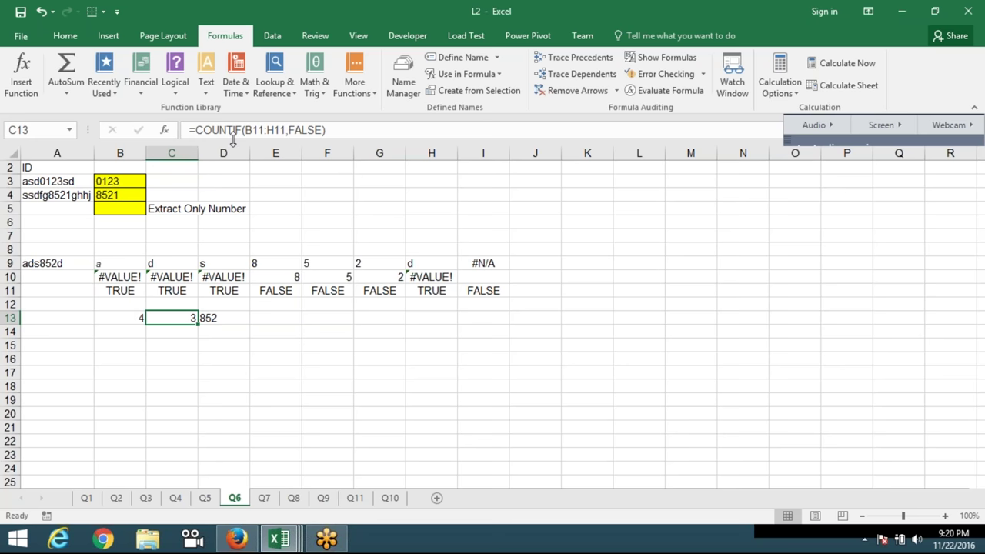
click(210, 319)
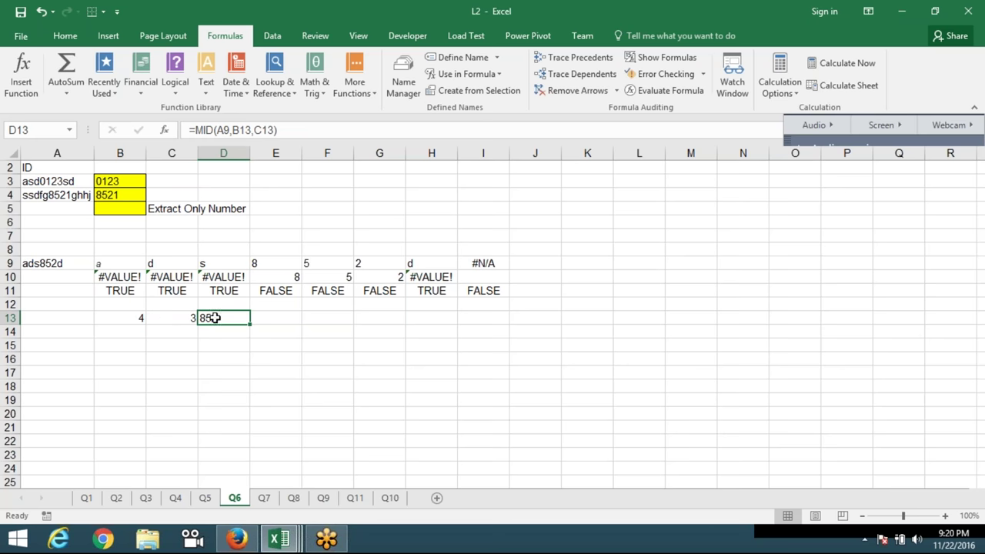
click(116, 267)
drag(119, 263, 477, 316)
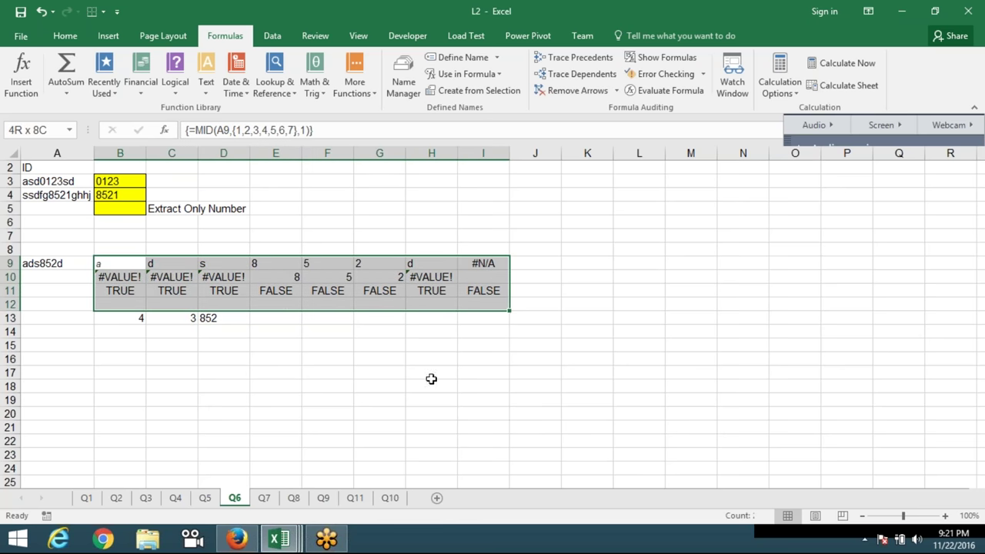
click(431, 385)
click(43, 268)
click(97, 264)
mouse_move(97, 264)
mouse_down()
mouse_move(477, 265)
mouse_move(409, 270)
mouse_up()
drag(107, 279, 431, 278)
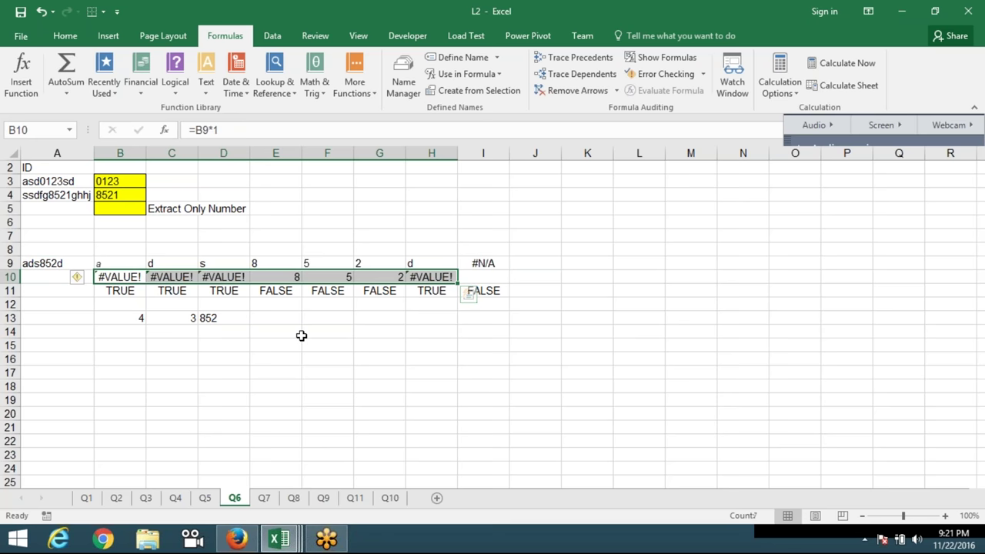
click(131, 266)
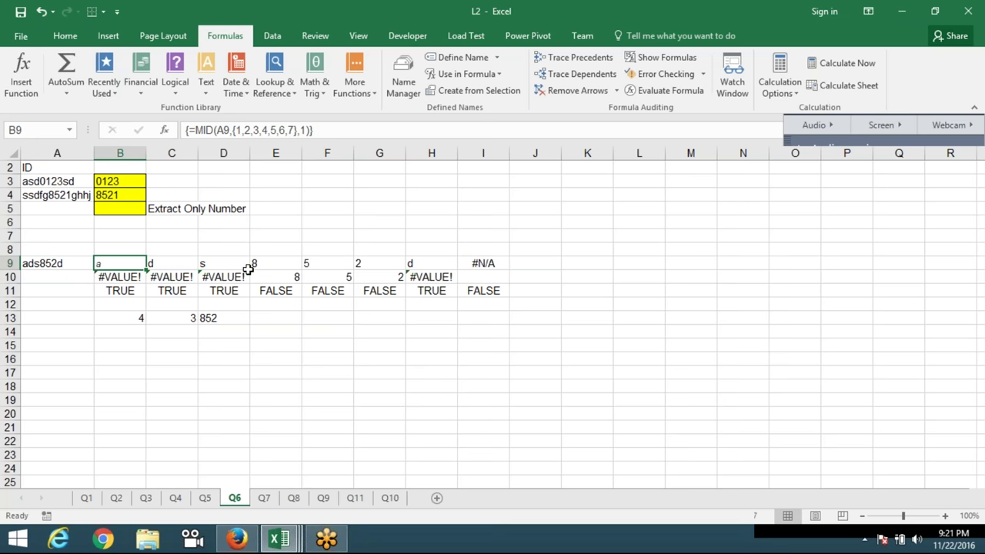
click(123, 276)
click(202, 275)
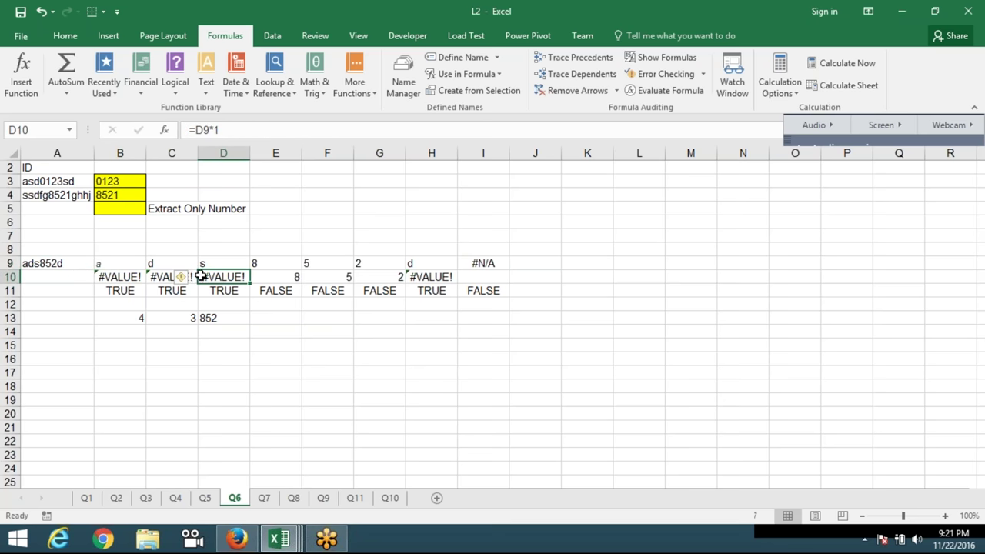
click(282, 276)
click(375, 277)
click(416, 278)
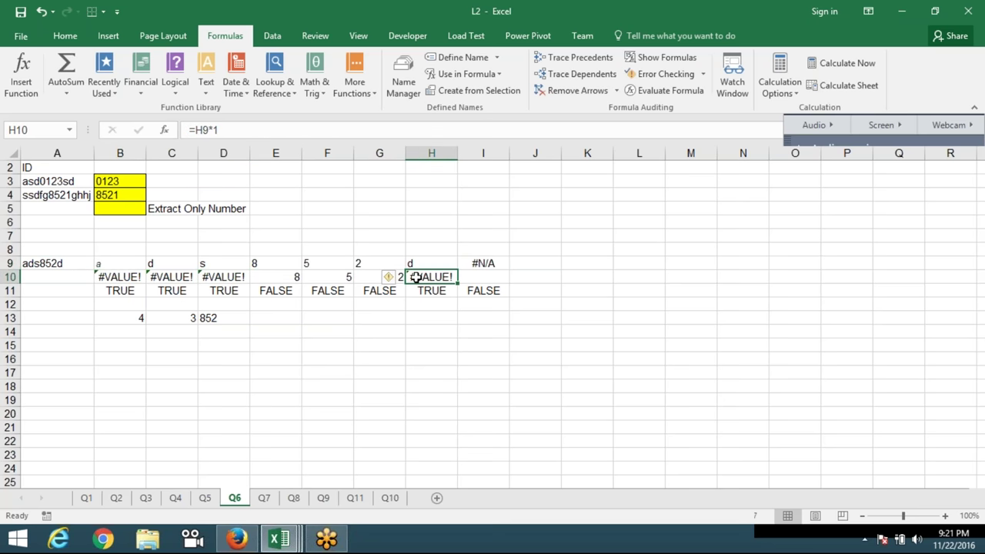
click(274, 278)
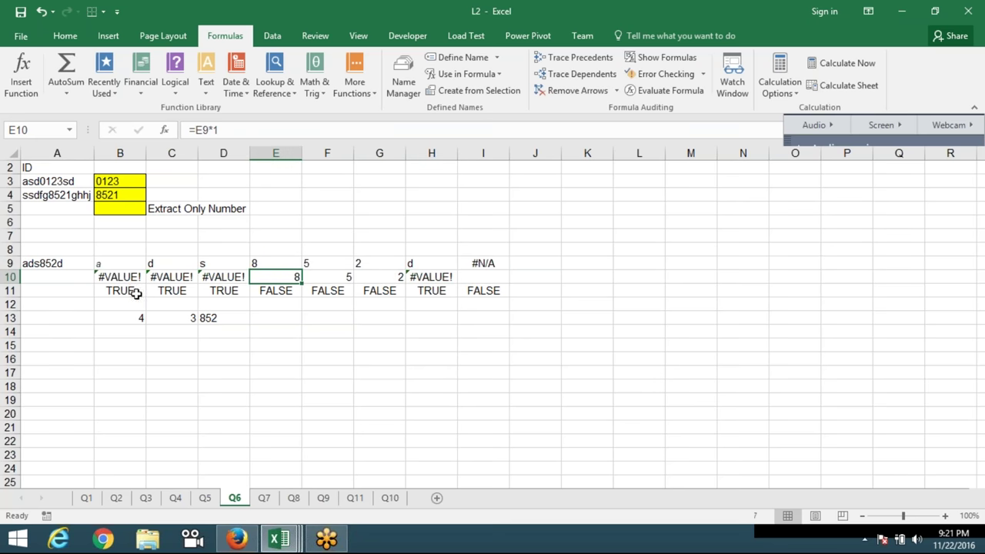
drag(110, 277, 483, 291)
click(114, 291)
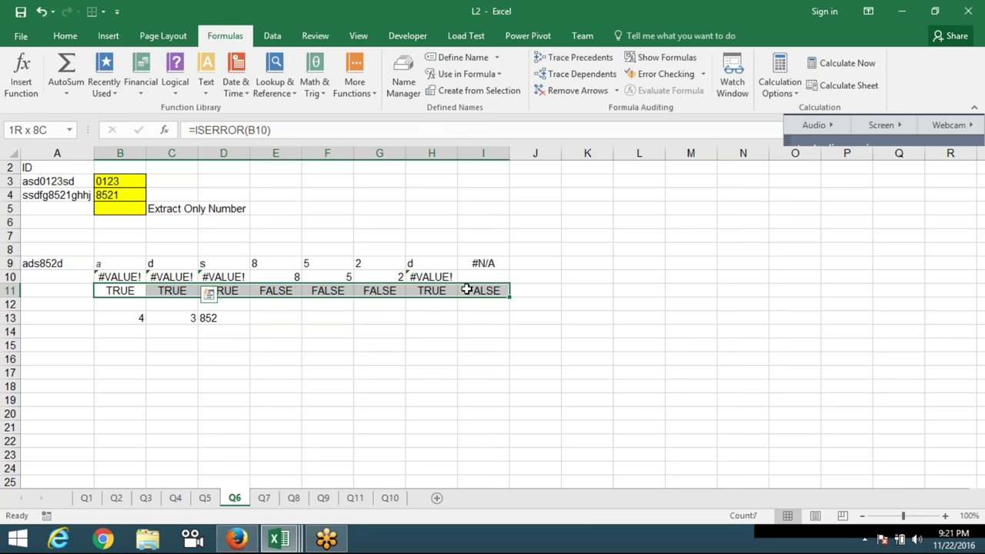
click(325, 319)
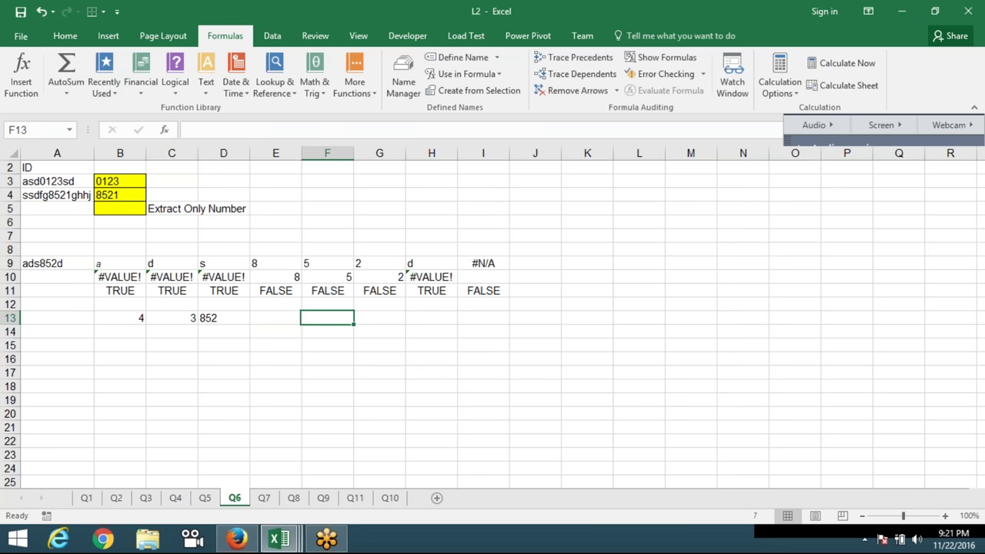
click(116, 278)
drag(115, 279, 117, 291)
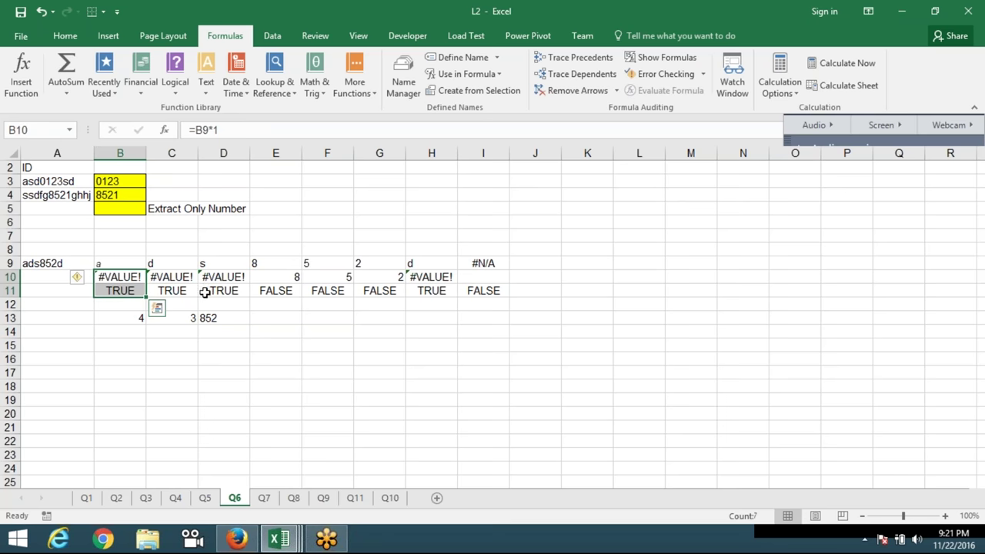
click(269, 286)
drag(269, 286, 271, 278)
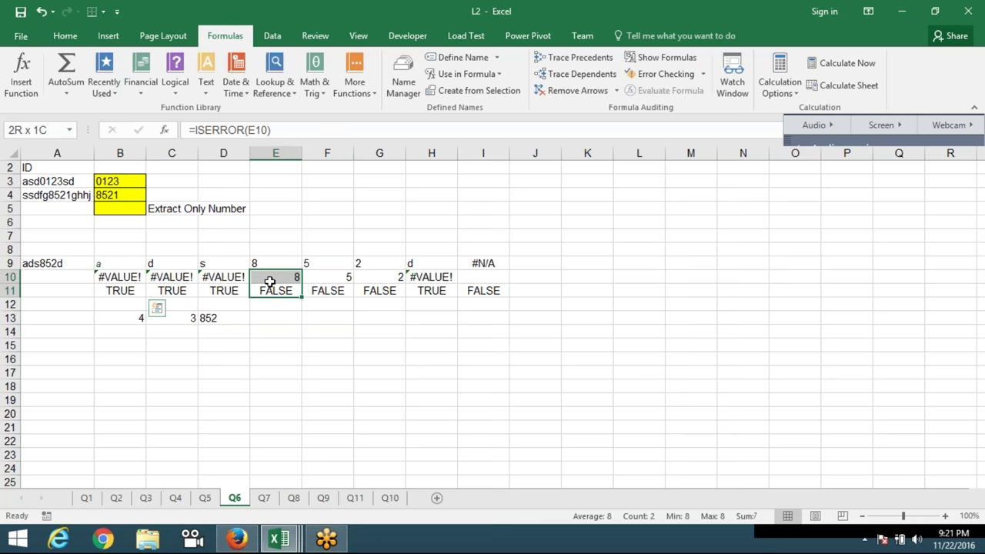
click(135, 317)
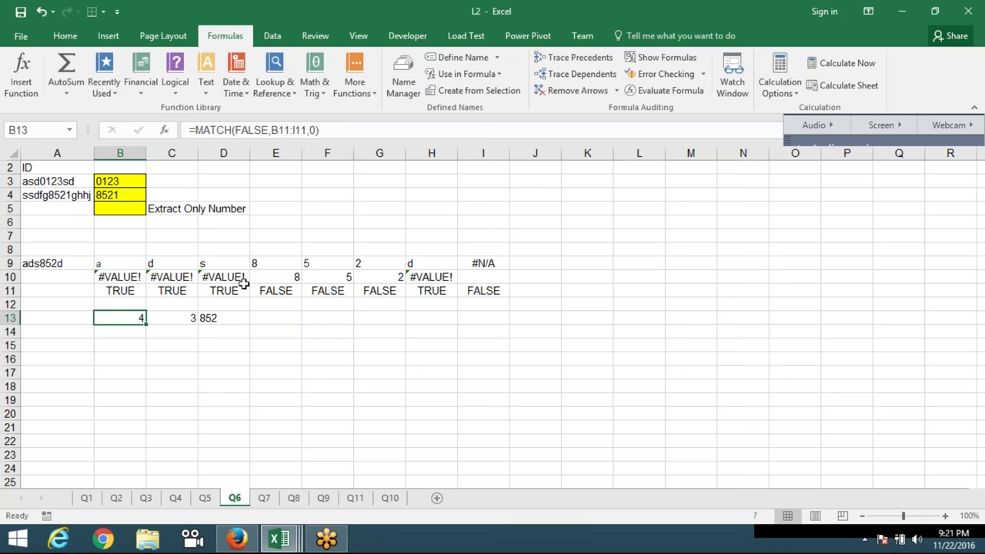
click(123, 292)
drag(123, 293, 272, 291)
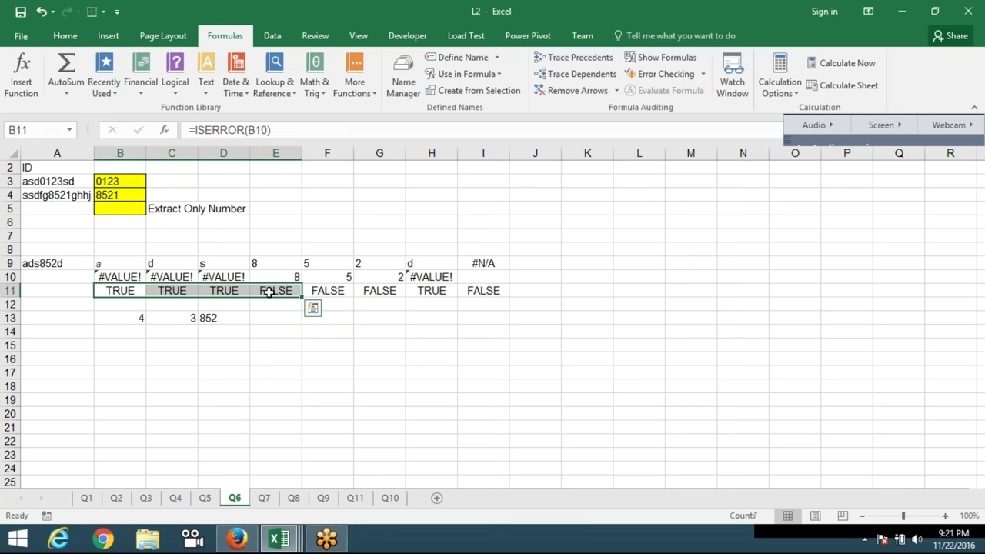
click(261, 333)
click(192, 318)
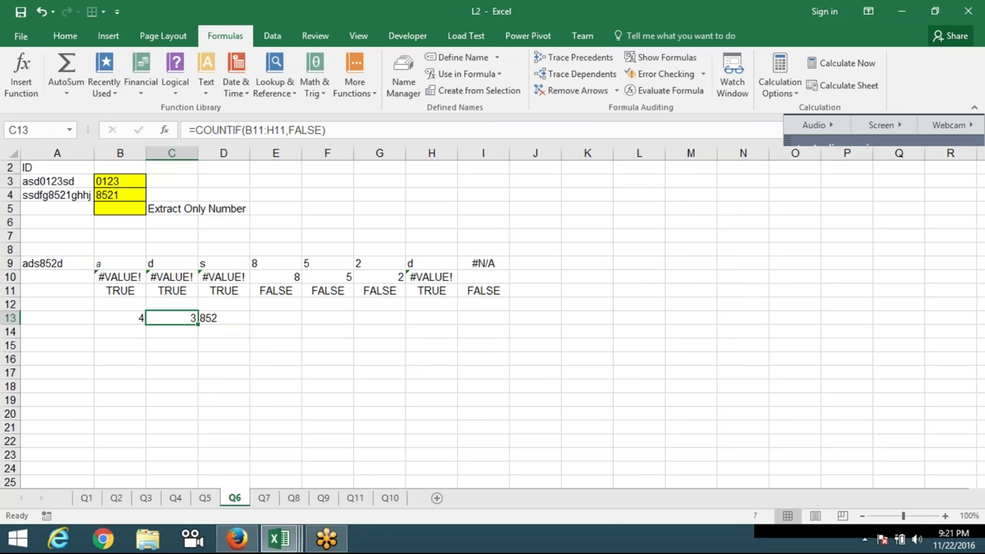
drag(123, 290, 475, 291)
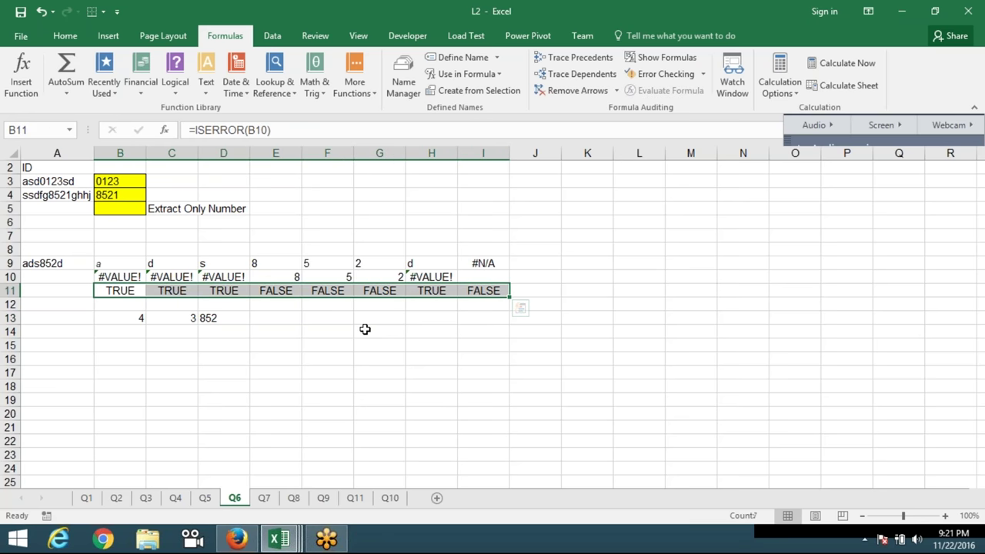
click(215, 321)
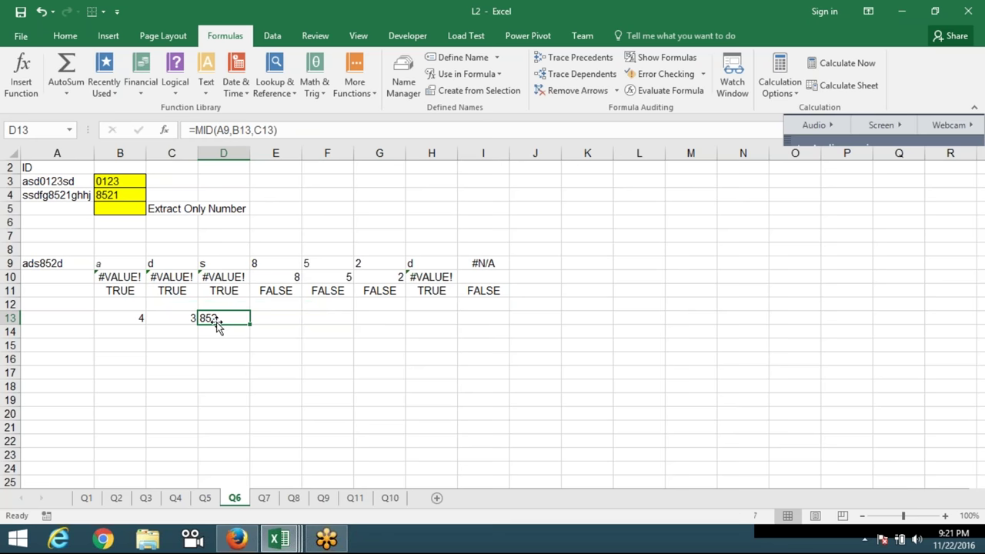
click(116, 332)
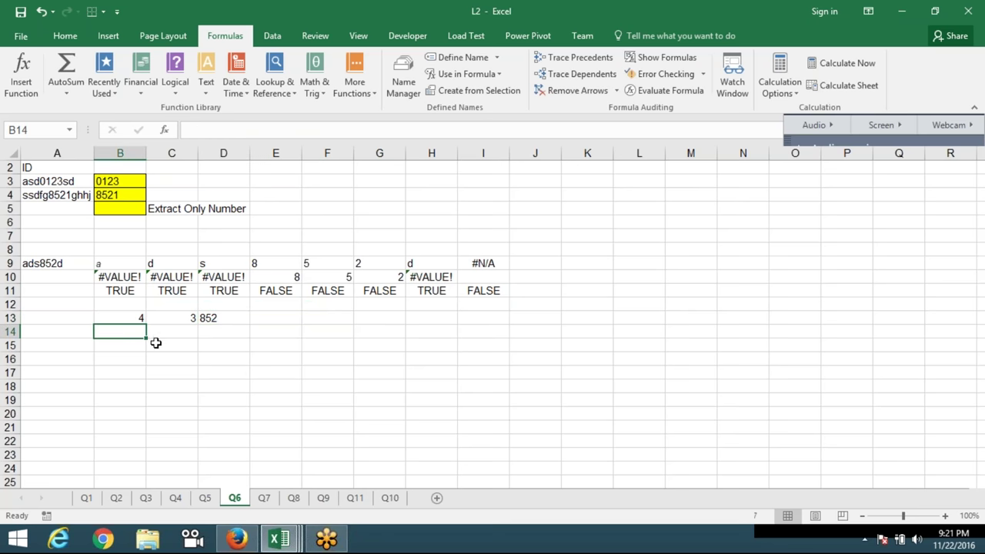
Step: Start B14's formula as =MATCH(FALSE,ISERROR(MID(A9, with A9 as MID's source
text(=-)
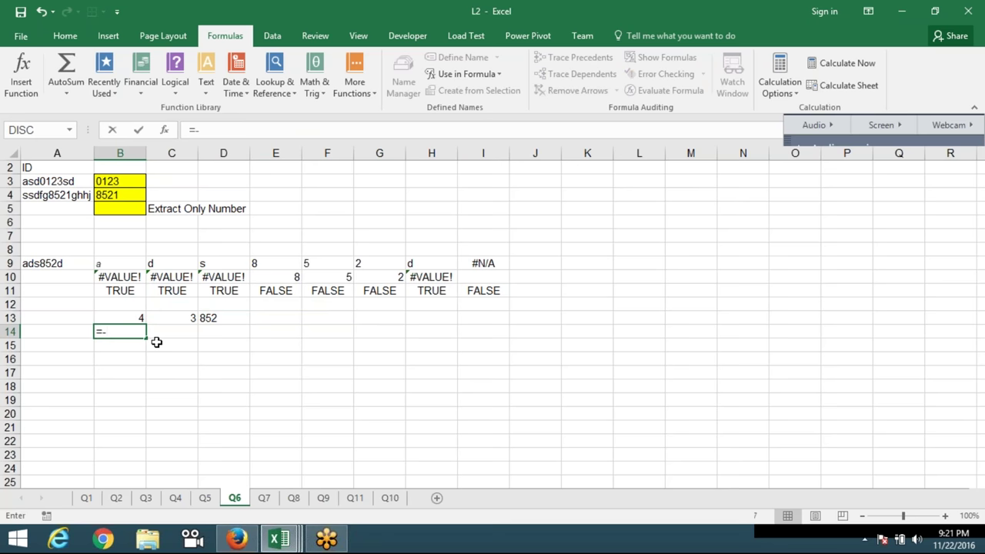
text(M)
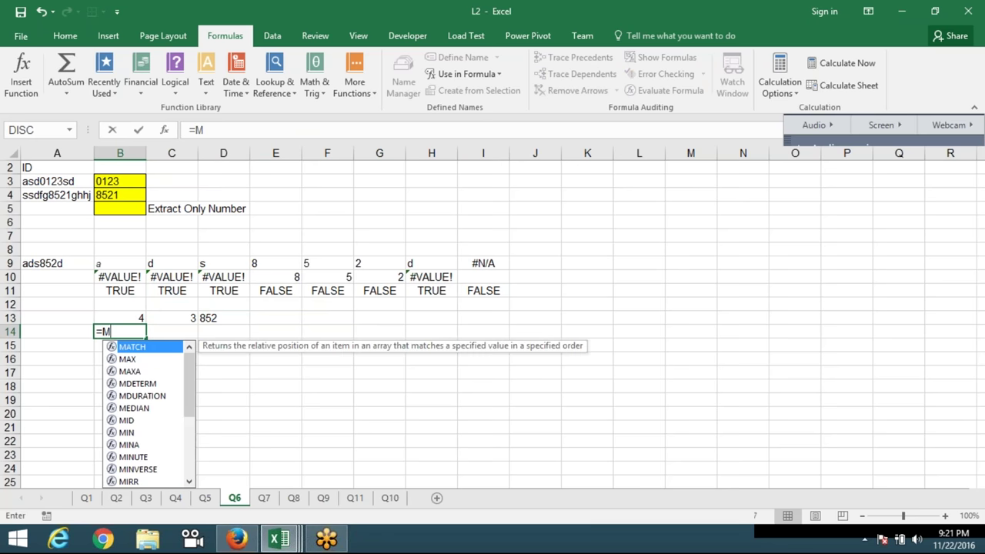
key(Tab)
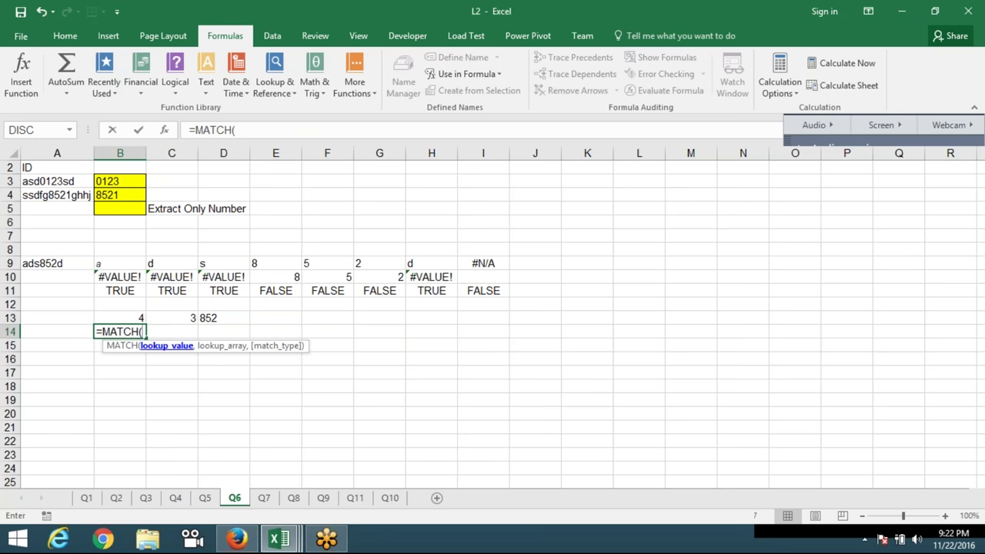
text(FAL)
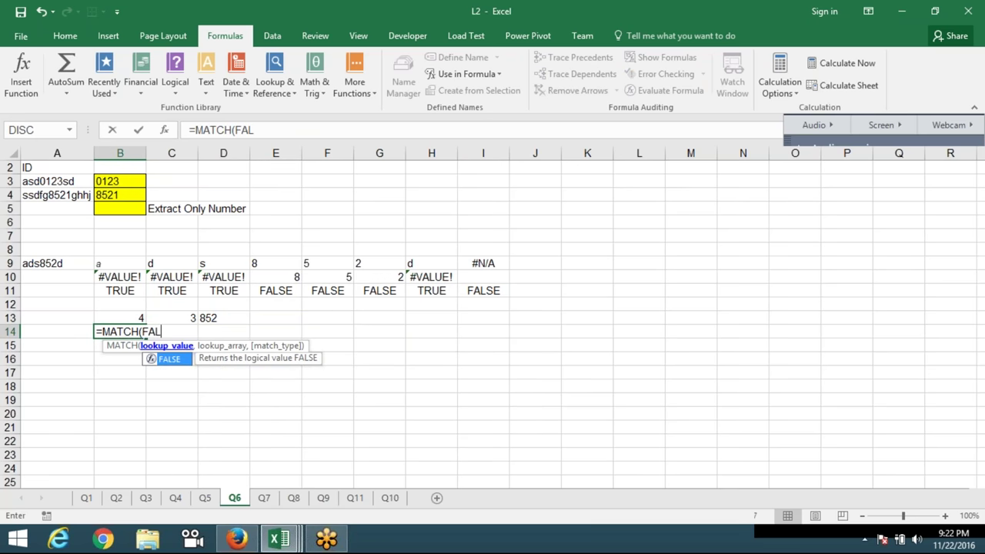
text(SE,)
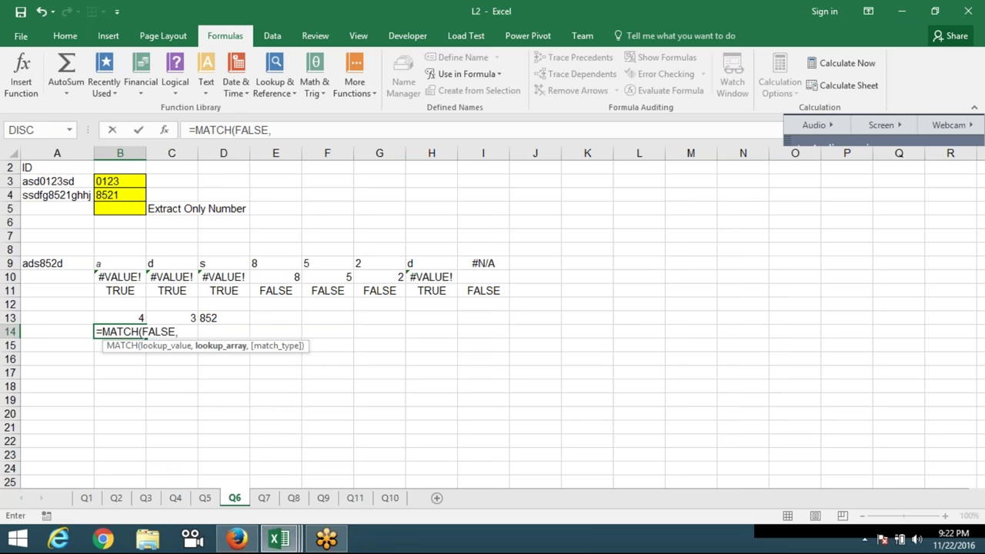
text(IS)
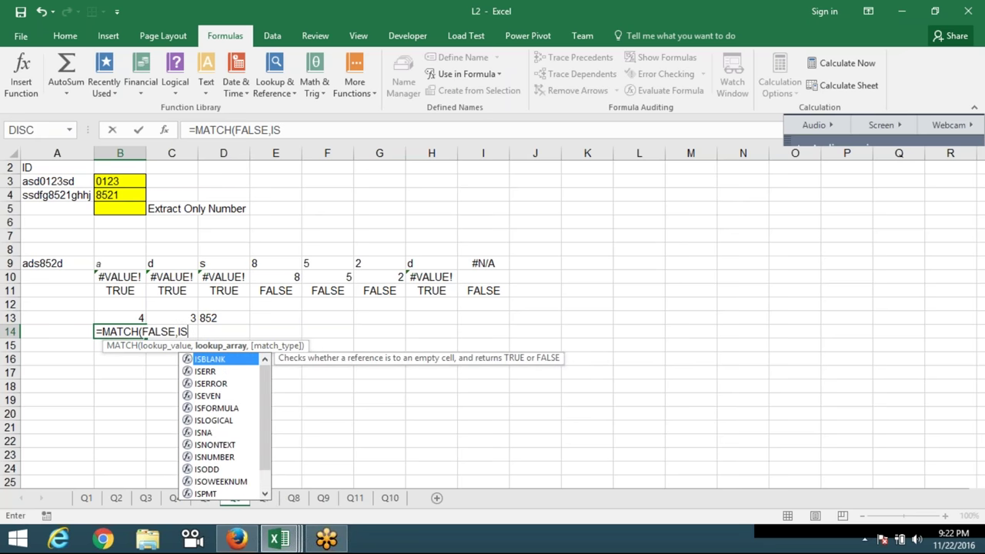
key(Down)
key(Down)
key(Tab)
text(MID)
key(Tab)
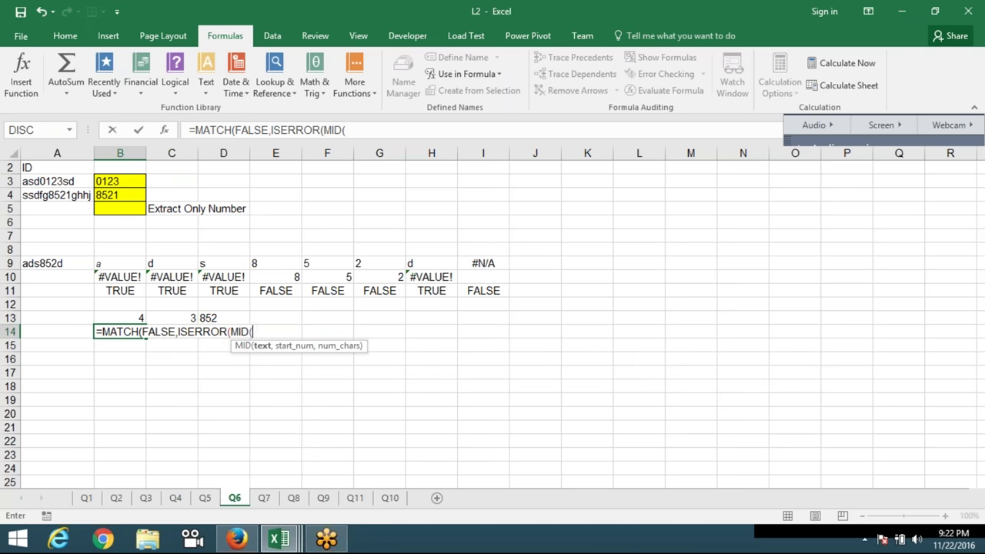
click(46, 264)
Step: Finish it with ROW(INDIRECT("1:"&LEN(A9))),1)),0) and array-enter it with Ctrl+Shift+Enter
text(,)
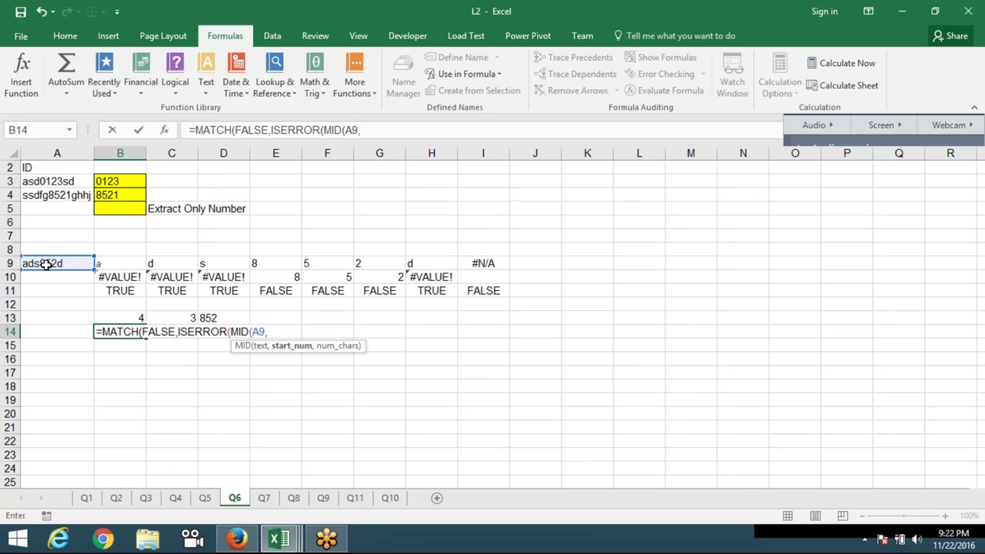
text(RO)
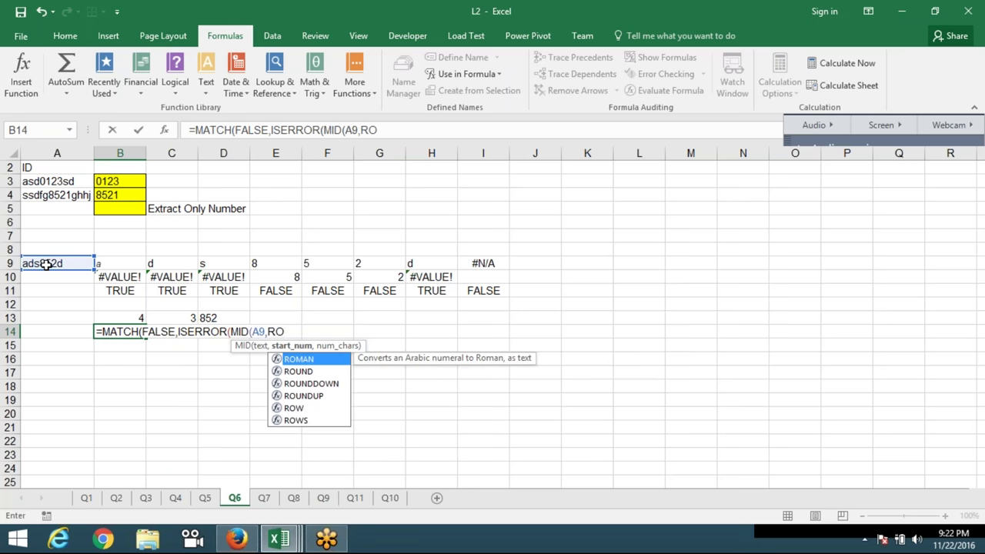
text(W()
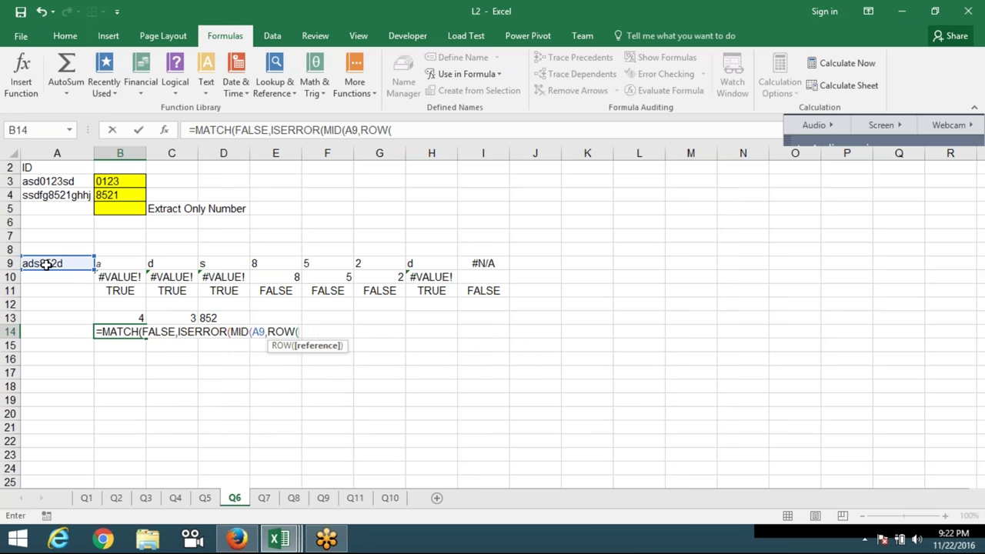
text(IND)
key(Tab)
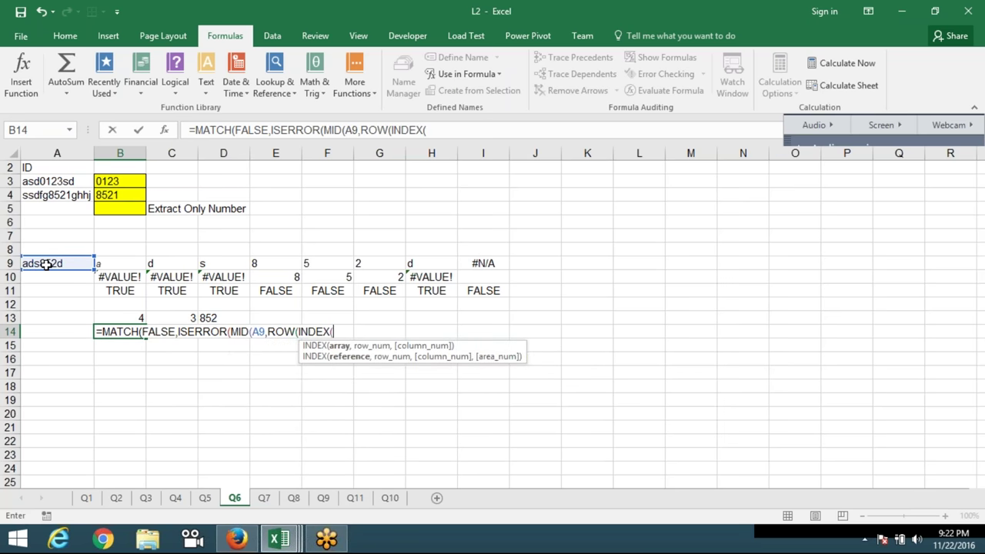
key(BackSpace)
key(BackSpace)
key(BackSpace)
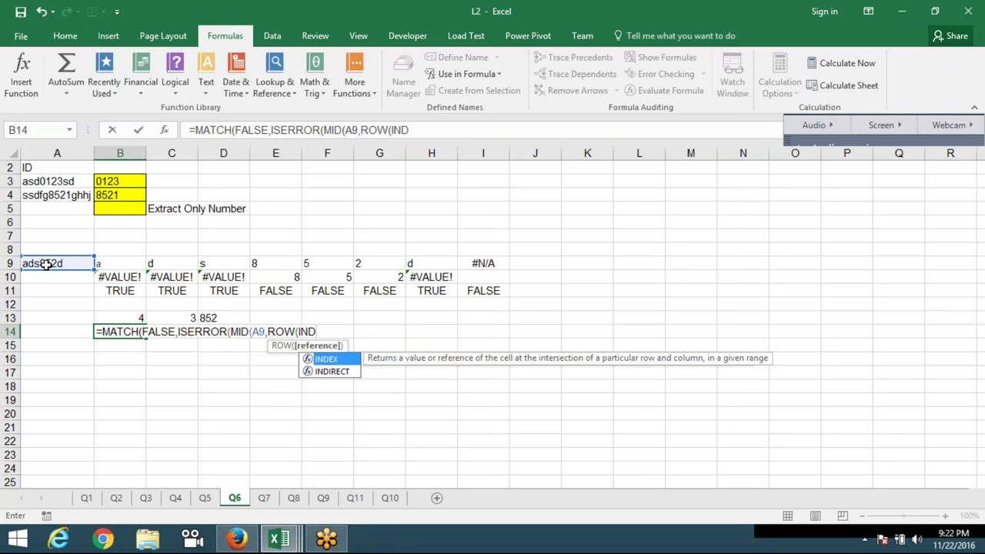
key(Down)
key(Tab)
text("1)
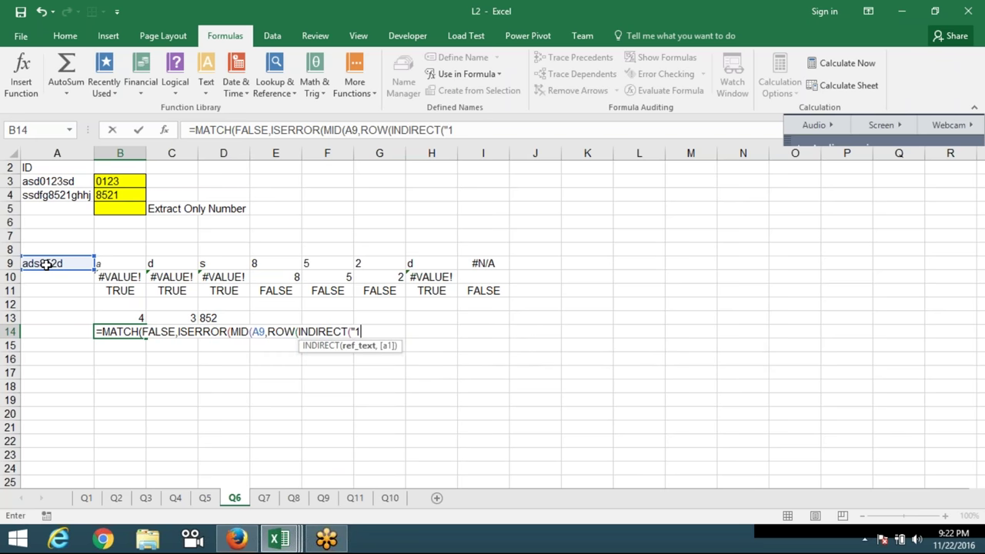
text(:"&)
text(LEN)
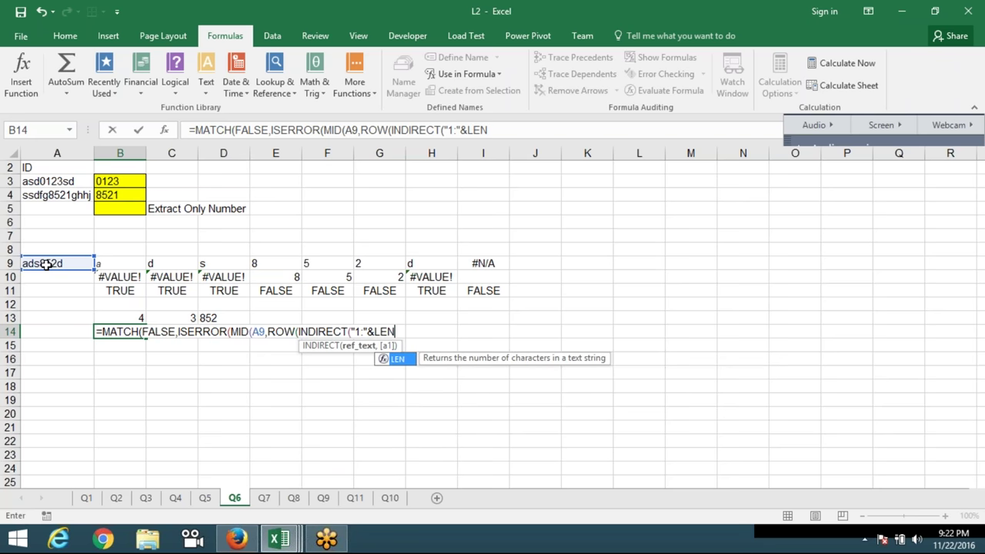
text(()
click(45, 264)
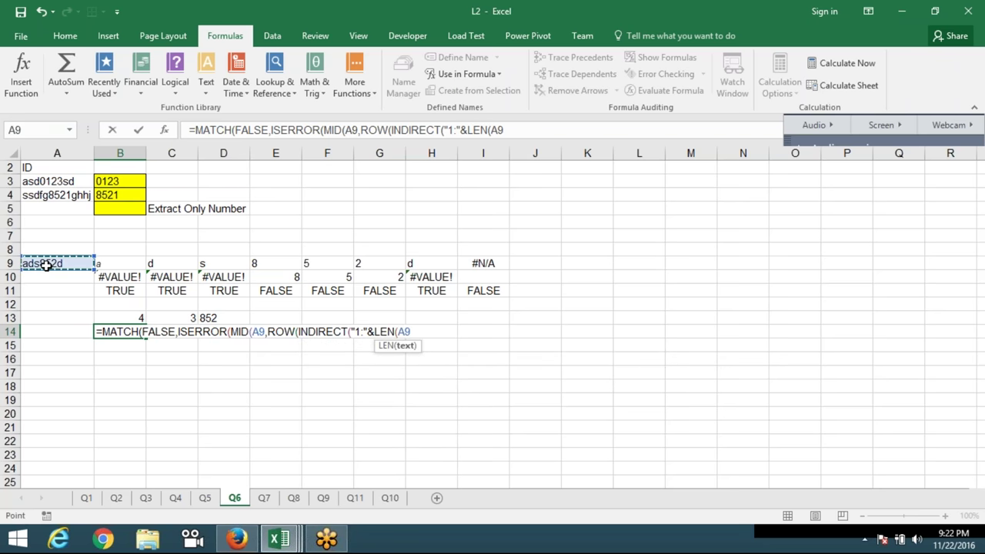
text())
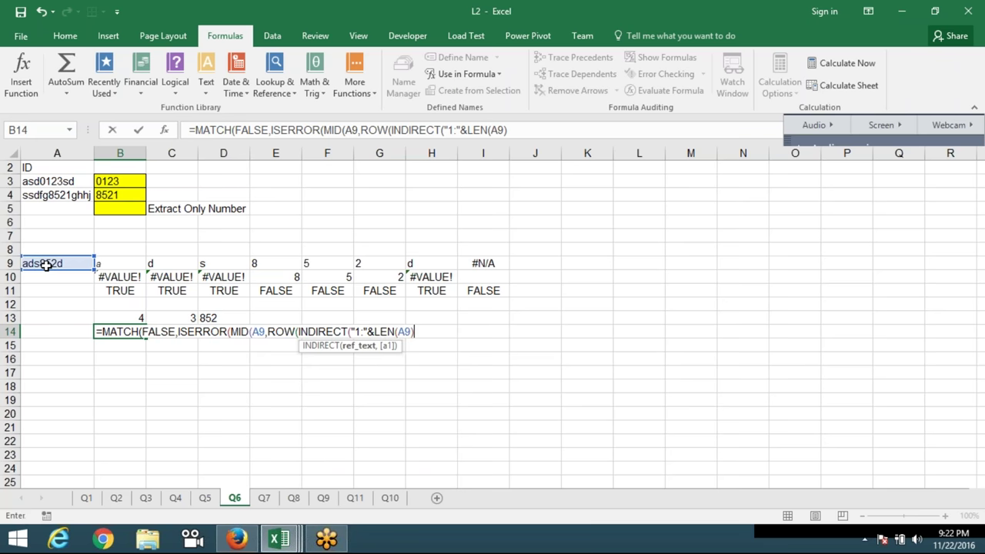
text())
text())
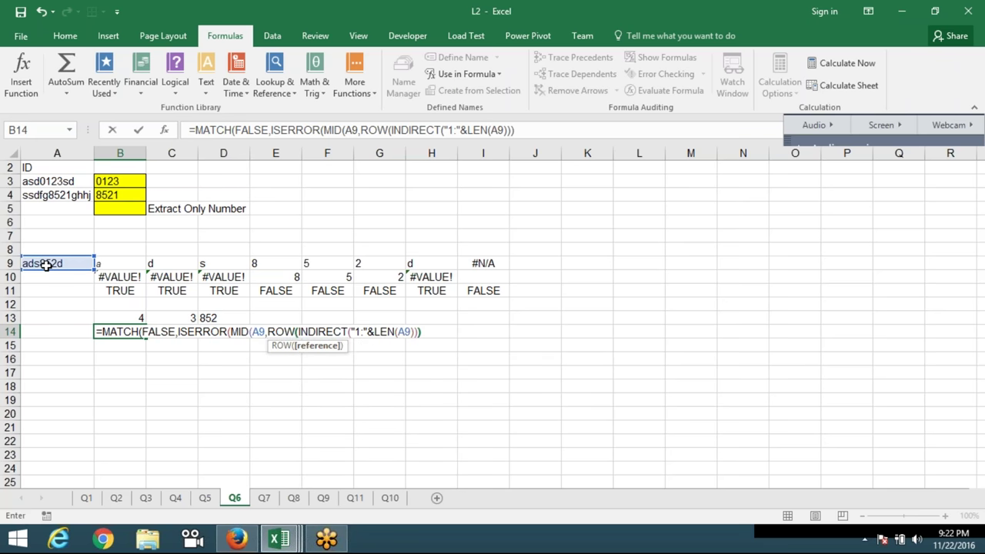
text(,1))
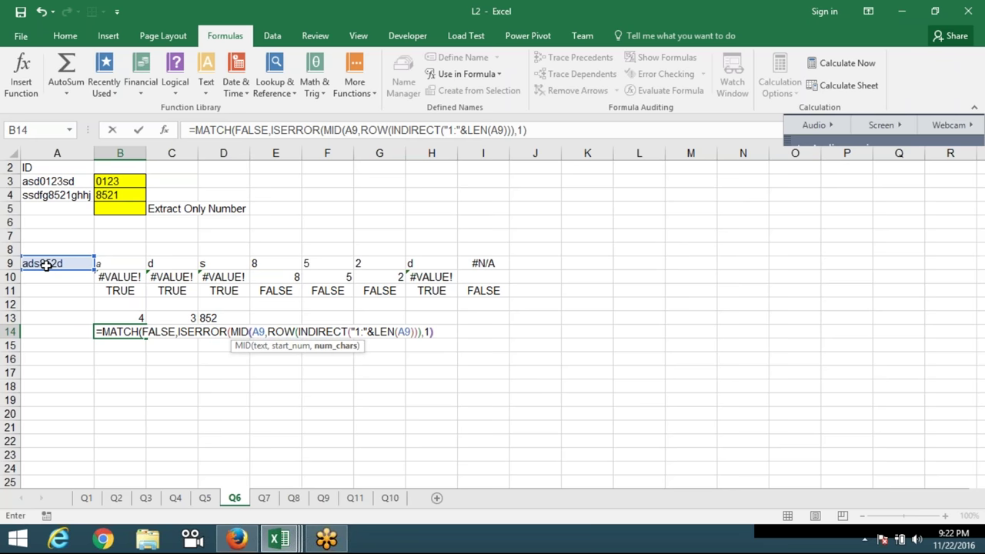
text())
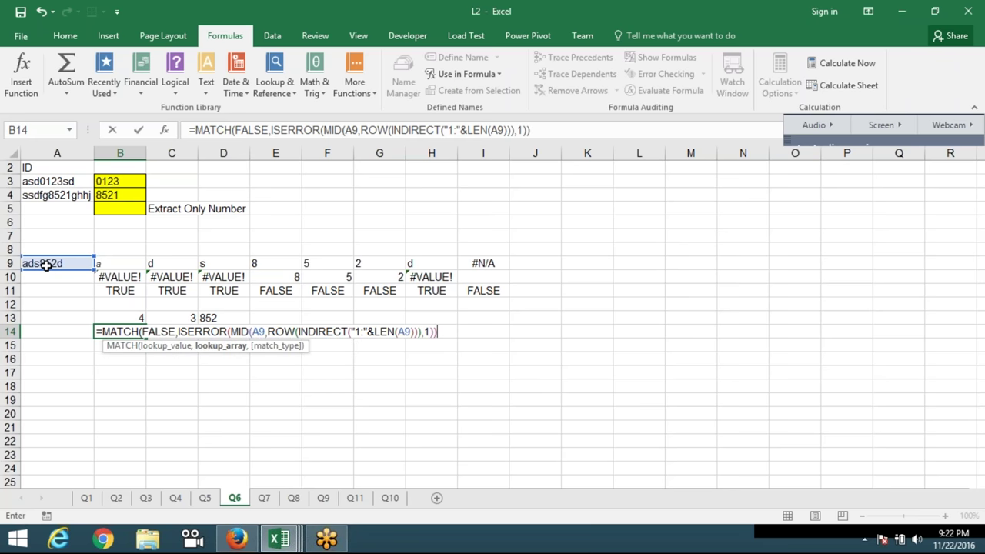
text(,0)
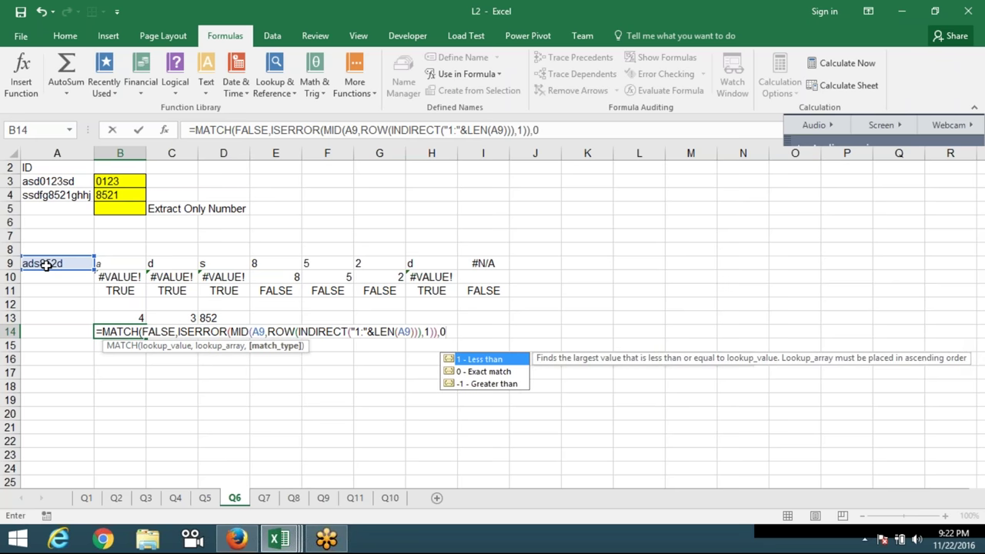
key(ctrl+shift+Return)
key(Return)
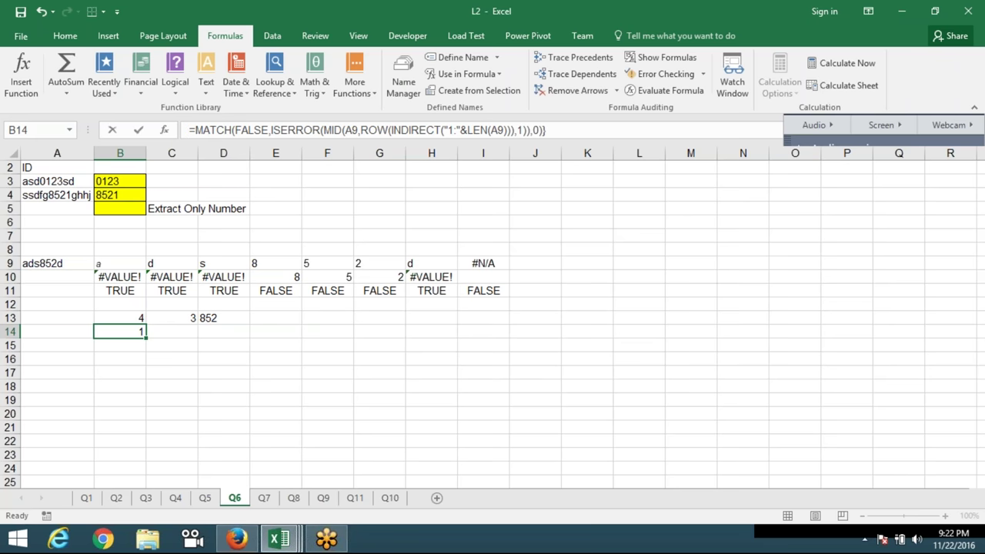
key(F2)
Step: Insert *1 after B14's MID(...,1) and re-enter it as an array formula, returning 4
key(ctrl+shift+Return)
double_click(134, 331)
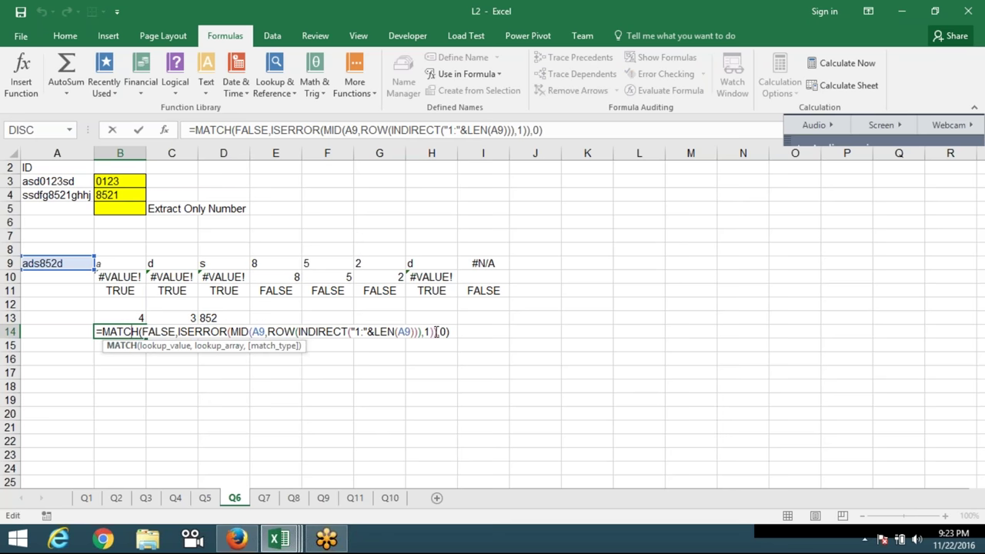
click(435, 332)
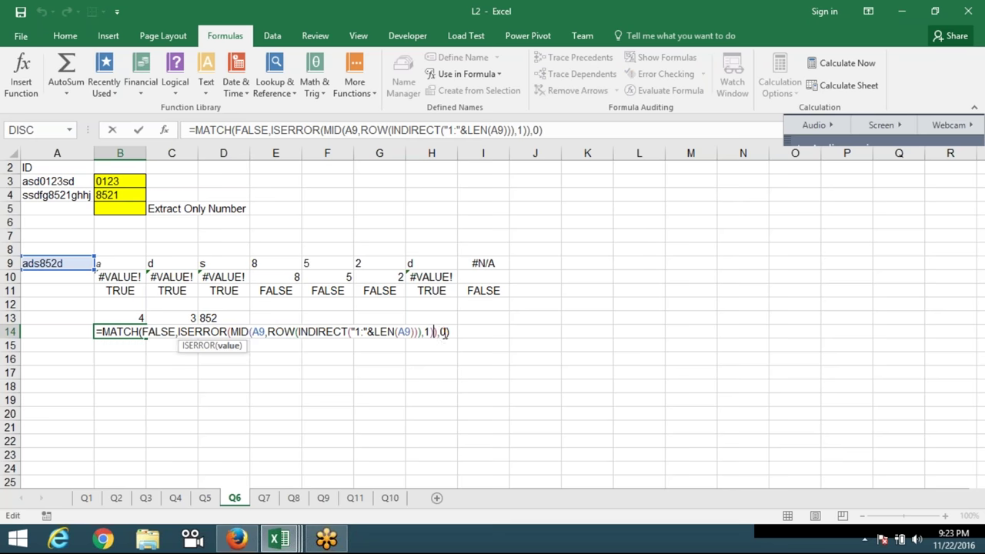
text(*1)
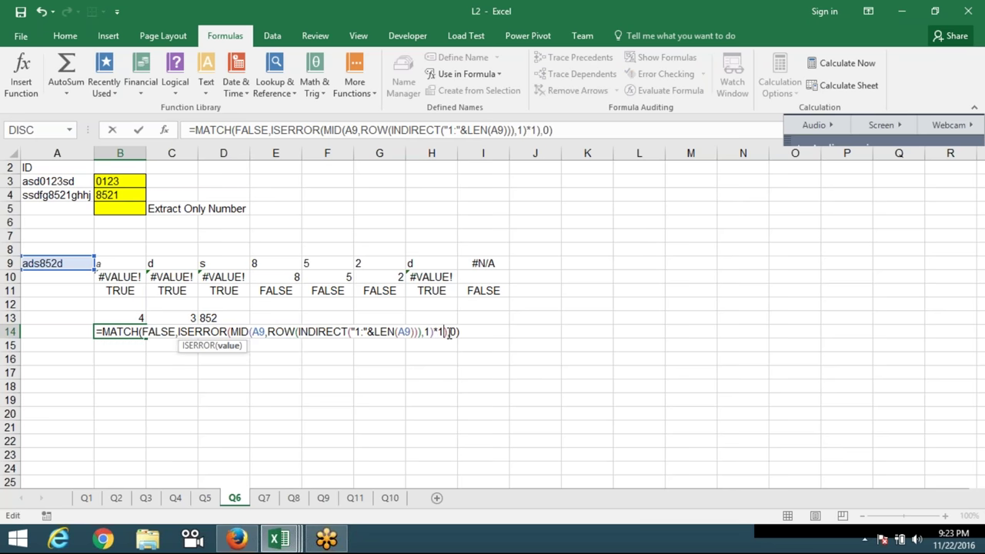
key(ctrl+shift+Return)
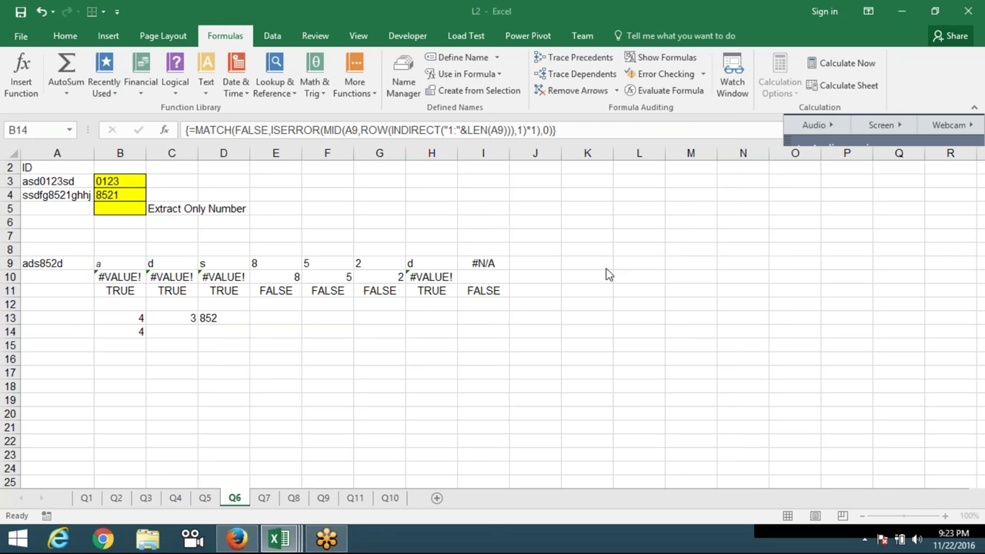
Step: Inspect C13's COUNTIF formula, then return to B14's MATCH formula
click(192, 323)
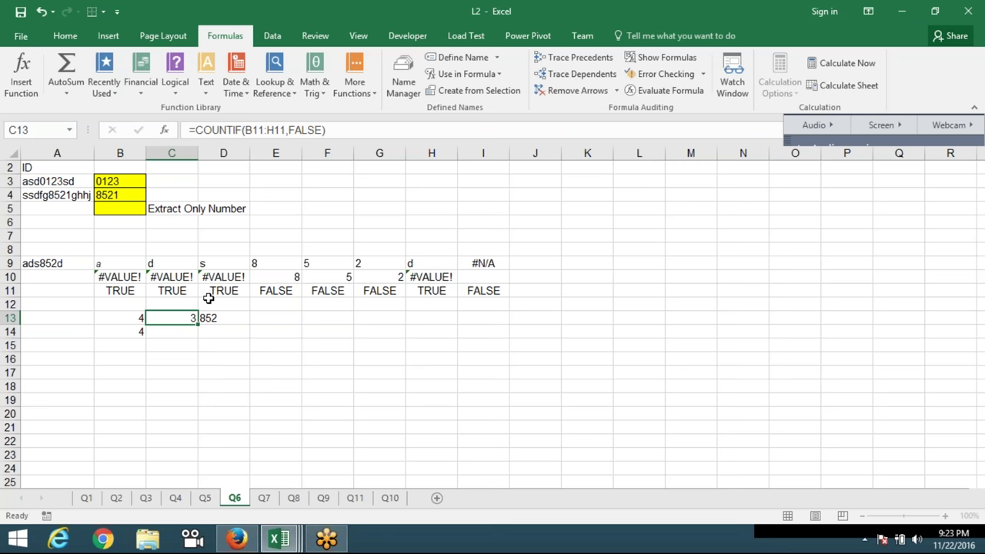
drag(196, 131, 239, 136)
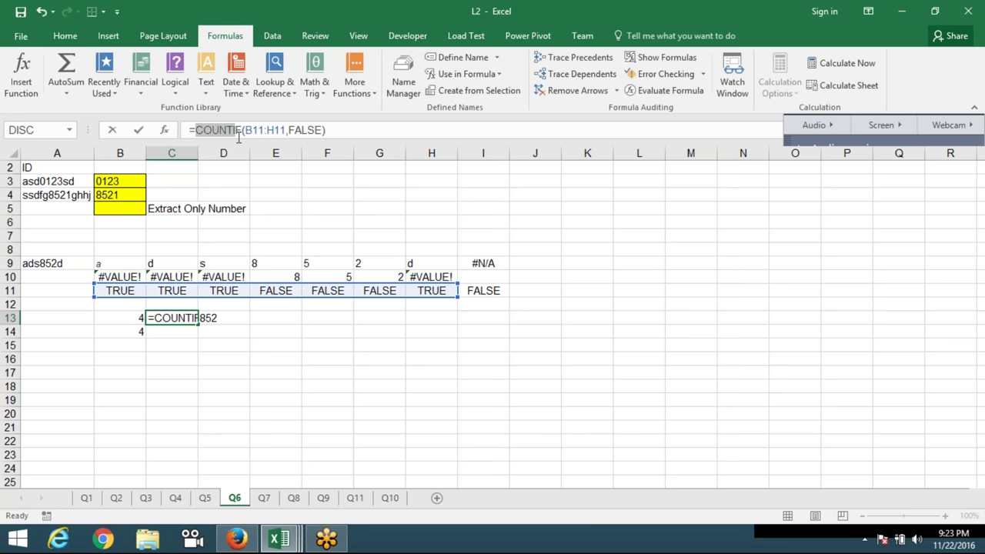
key(Escape)
key(Left)
key(Down)
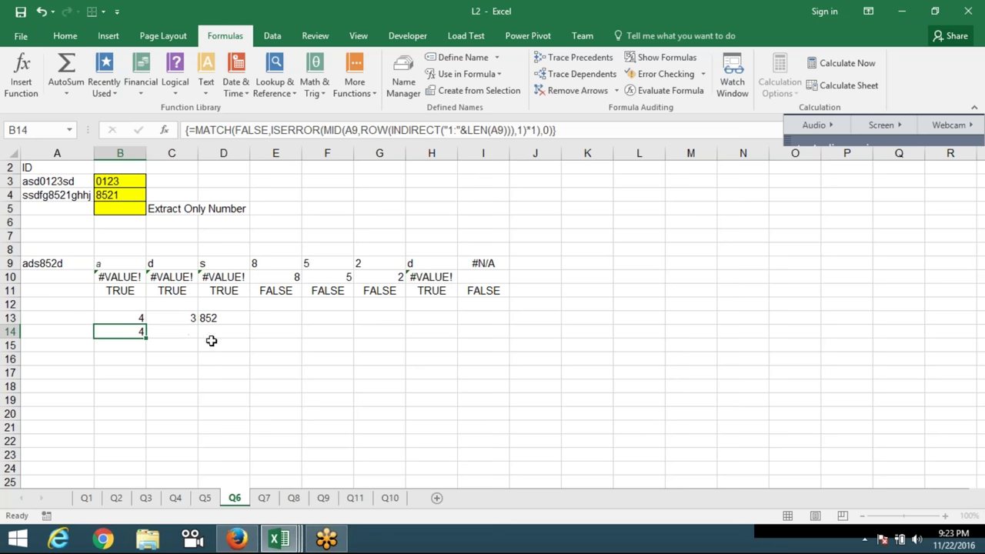
click(192, 335)
click(189, 316)
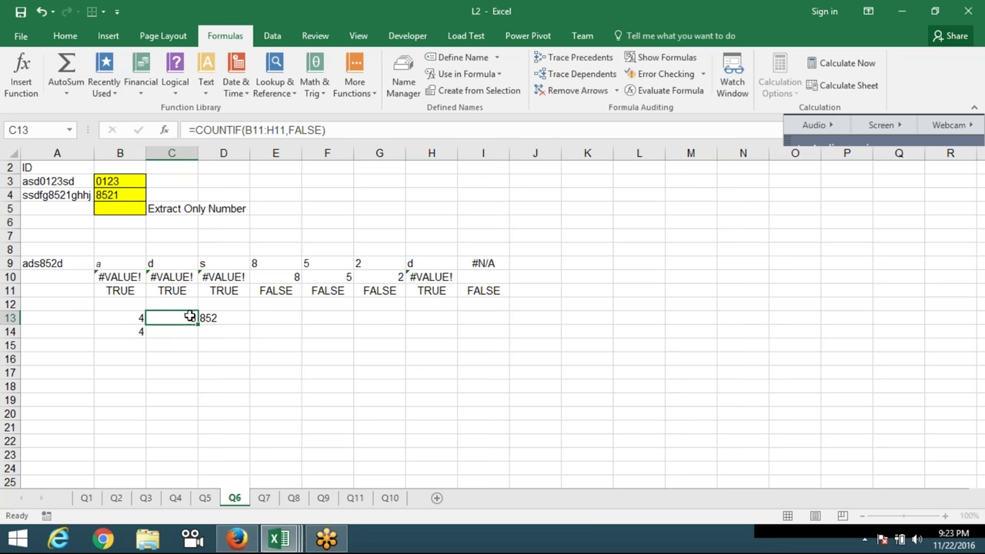
click(192, 334)
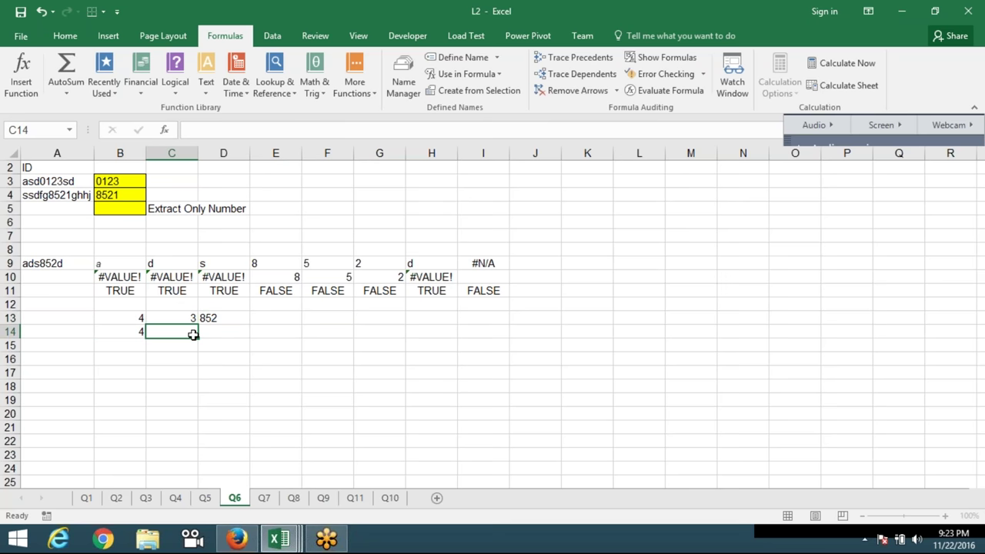
key(Up)
key(Left)
key(Down)
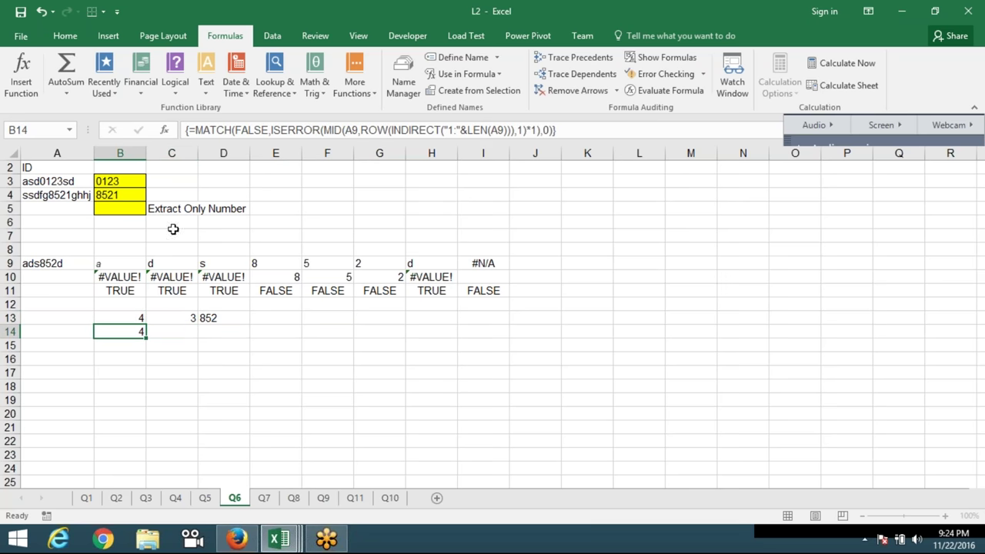
Step: Highlight B14's ISERROR part, recommit it as an array formula, and begin C14 with =IF
drag(271, 129, 542, 131)
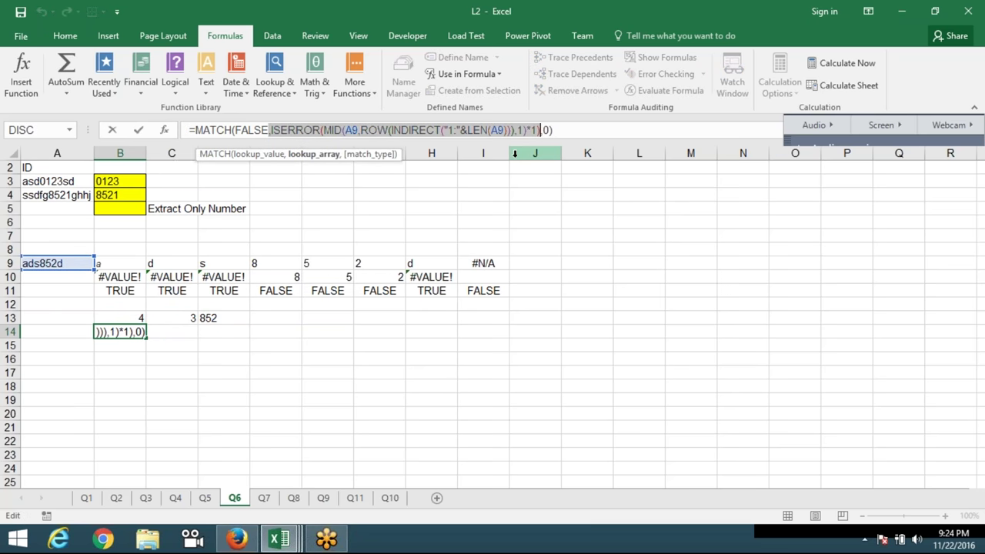
key(ctrl+shift+Return)
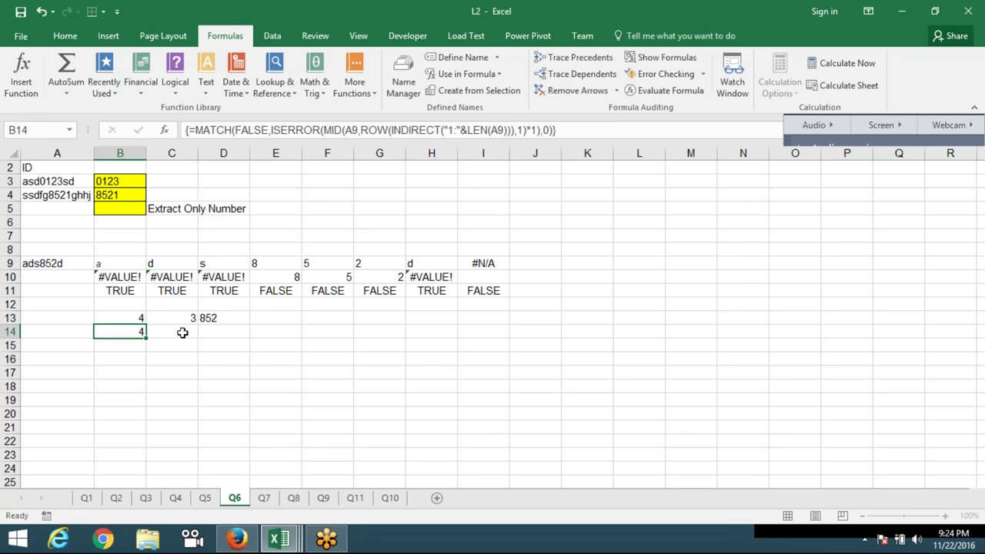
click(182, 333)
text(=)
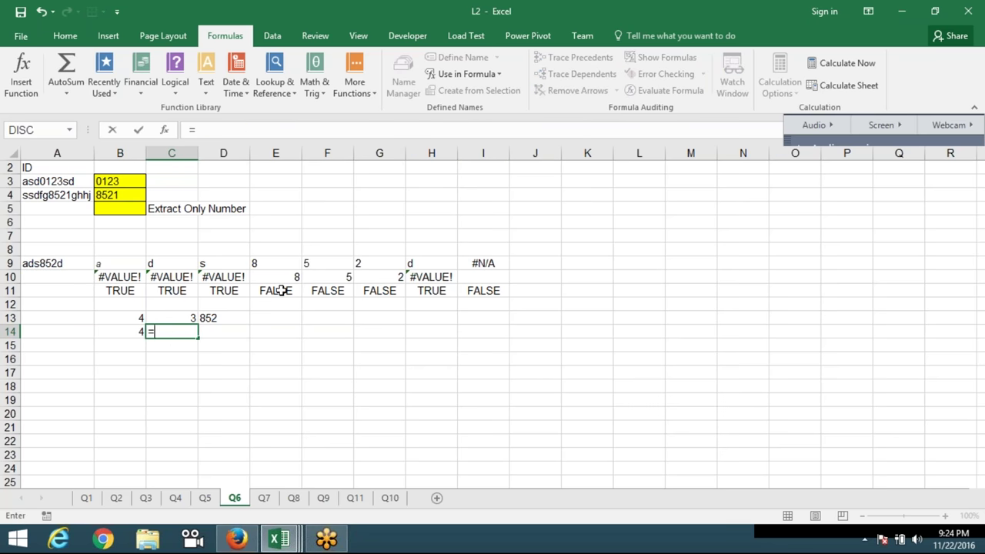
text(IF)
Step: Enter {=SUM(IF(ISERROR(MID(A9,ROW(INDIRECT("1:"&LEN(A9))),1)*1)=FALSE,1))} as C14's array formula
key(BackSpace)
key(BackSpace)
text(SUM(IF()
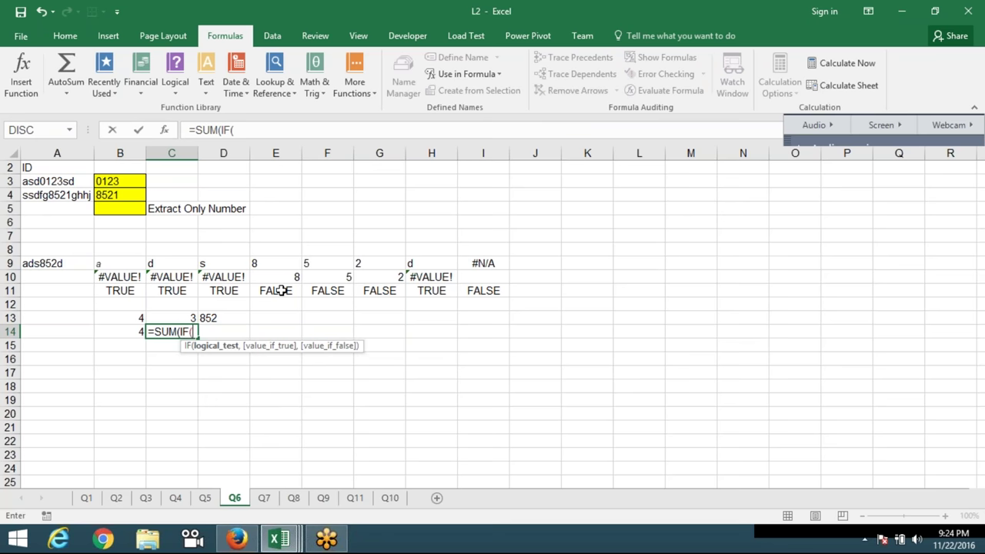
text(,ISERROR(MID(A9,ROW(INDIRECT("1:"&LEN(A9))),1)*1))
text(=)
text(F)
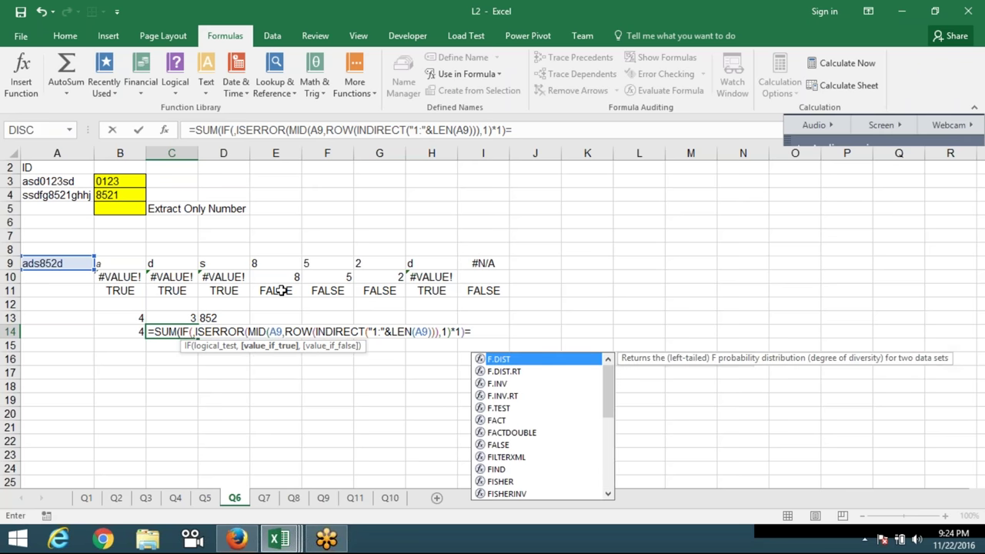
text(ASE)
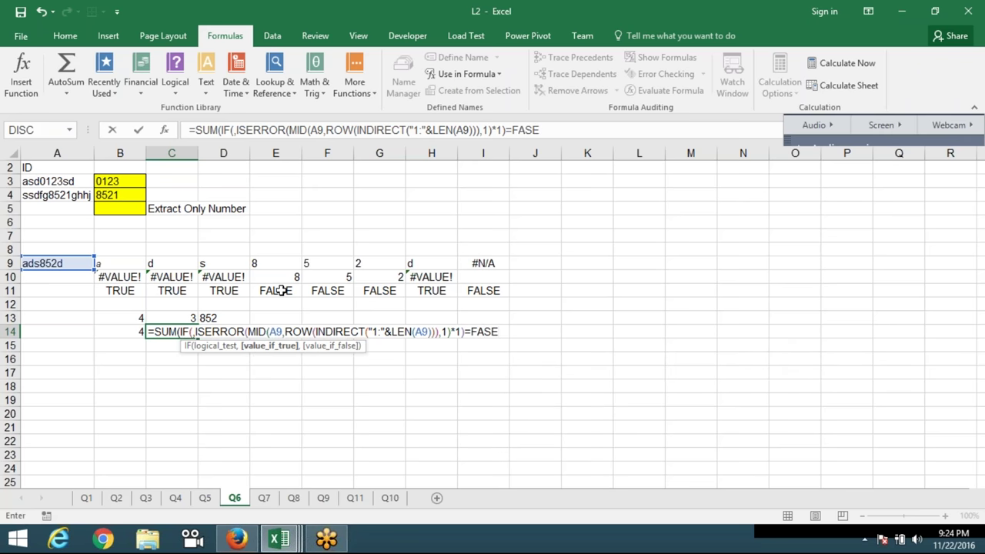
key(BackSpace)
key(BackSpace)
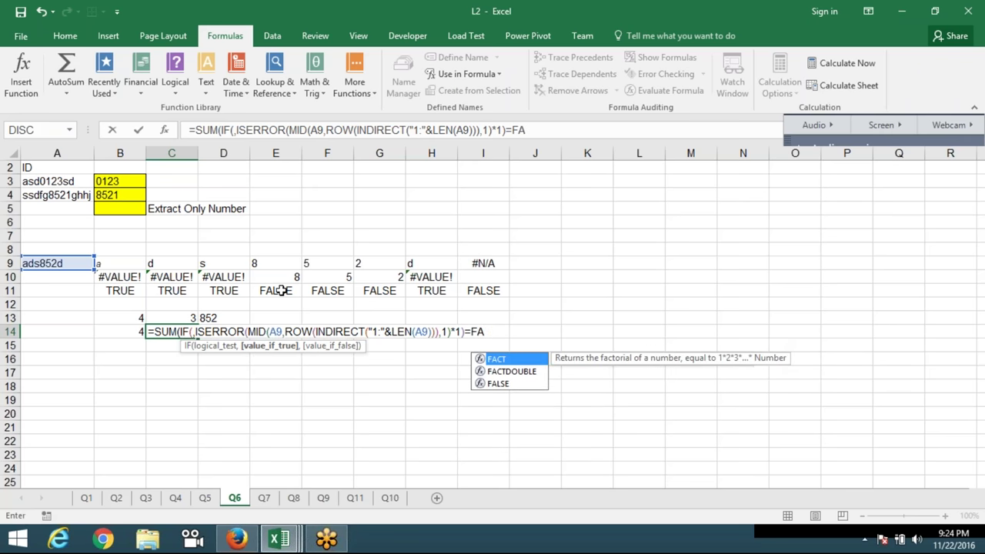
text(LSE)
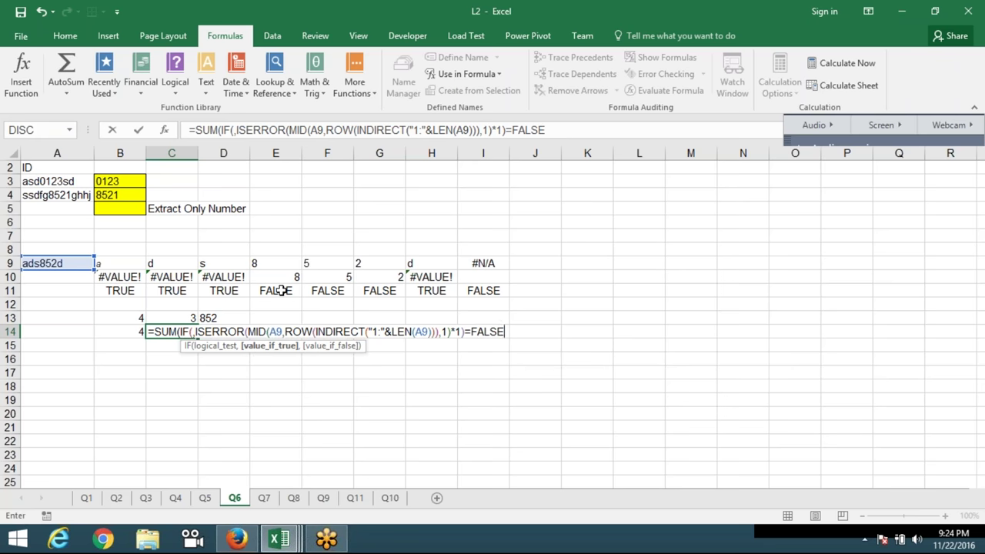
text(,1)
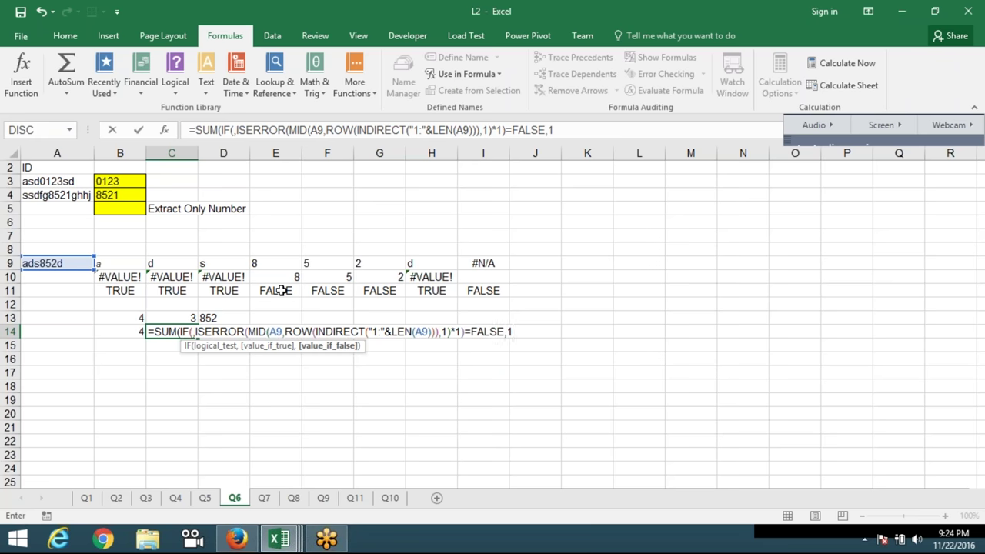
key(ctrl+shift+Return)
key(Return)
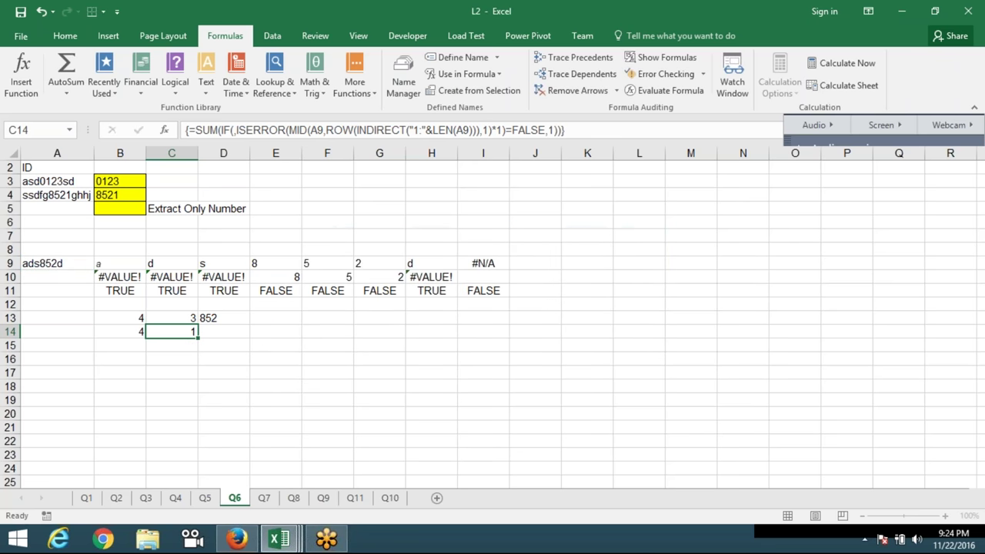
click(282, 131)
key(ctrl+shift+Return)
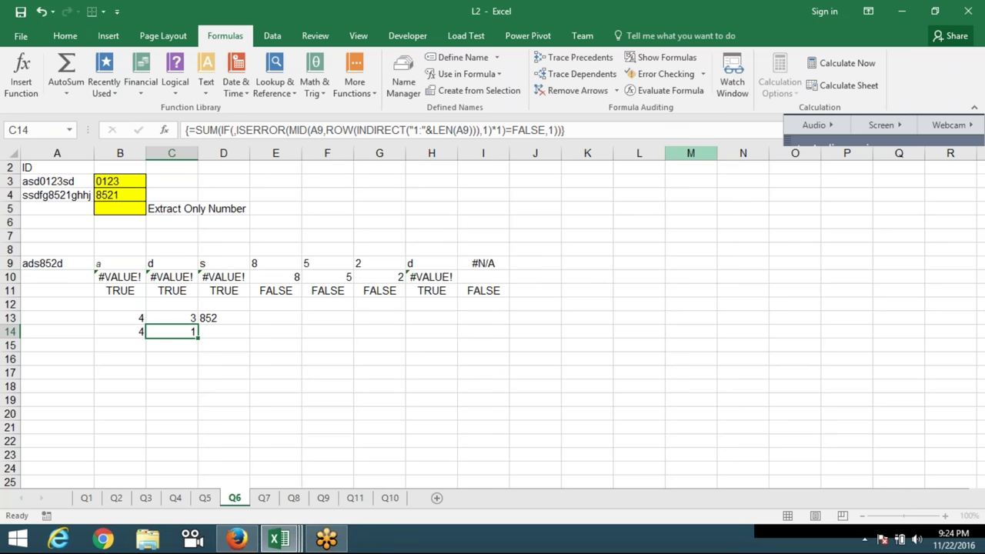
click(657, 92)
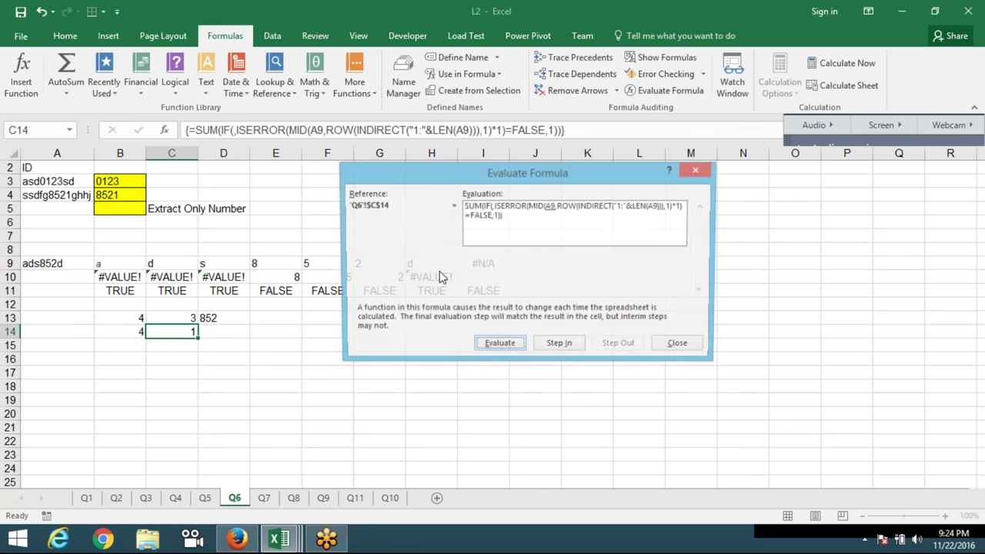
click(503, 348)
click(502, 349)
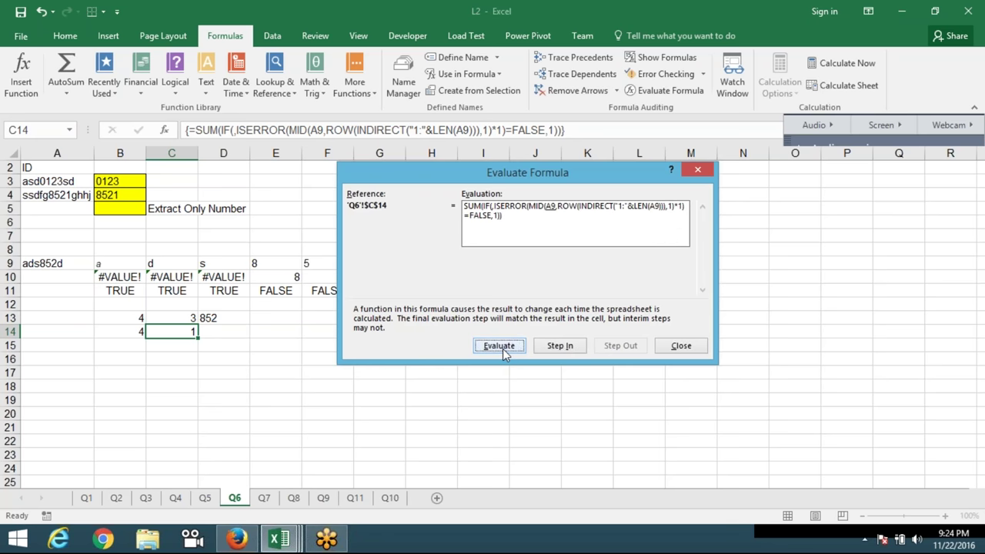
key(Escape)
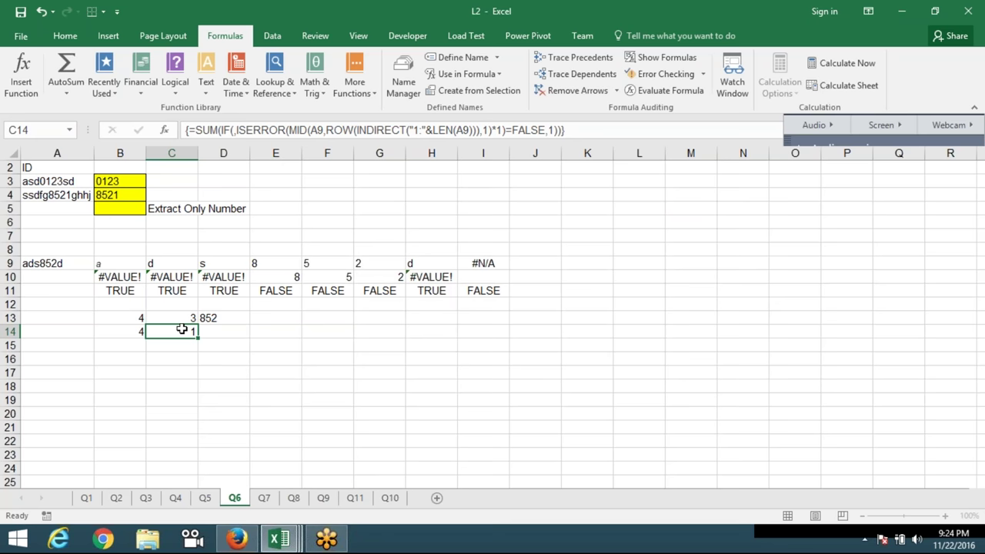
double_click(181, 331)
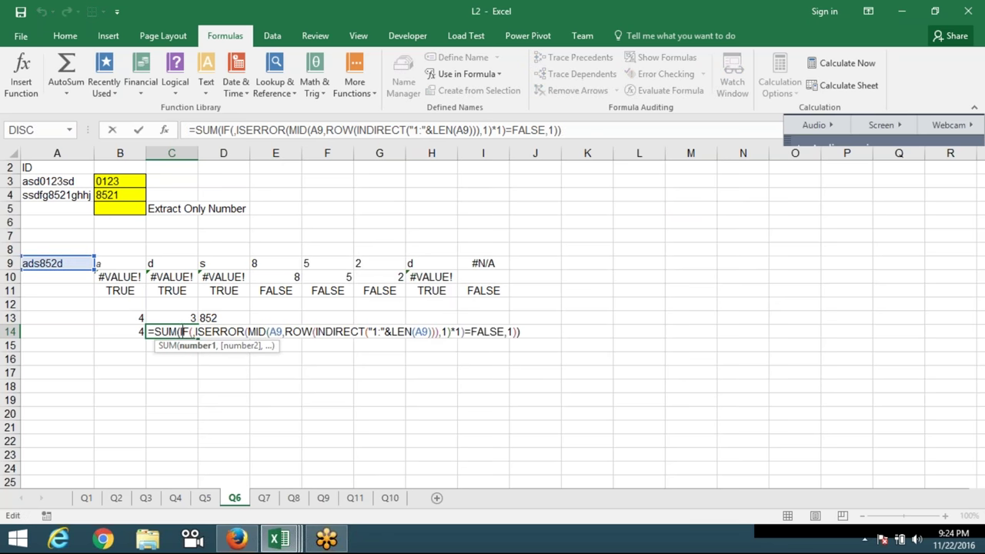
Step: Delete the stray comma after IF( in C14's array formula so it returns 3
click(464, 332)
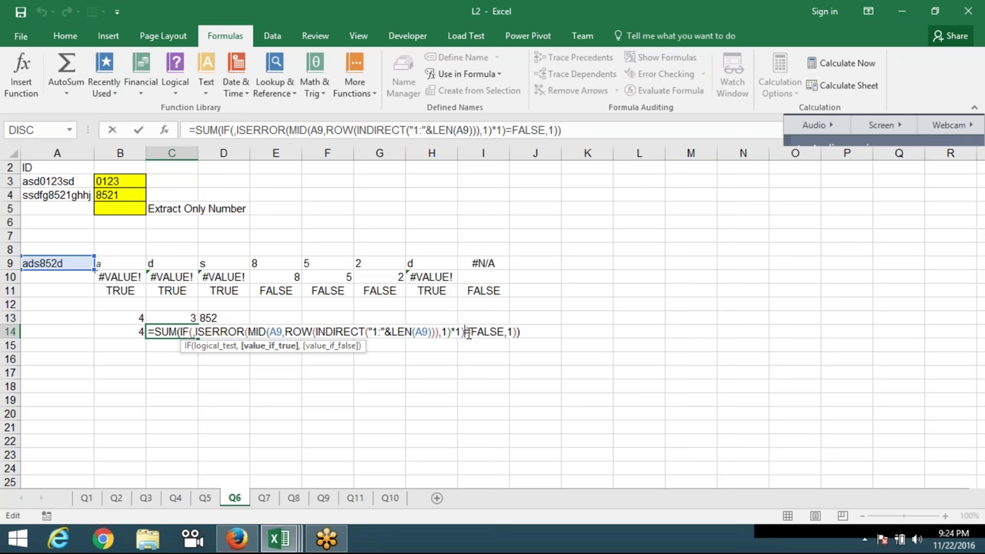
click(471, 332)
click(197, 331)
key(BackSpace)
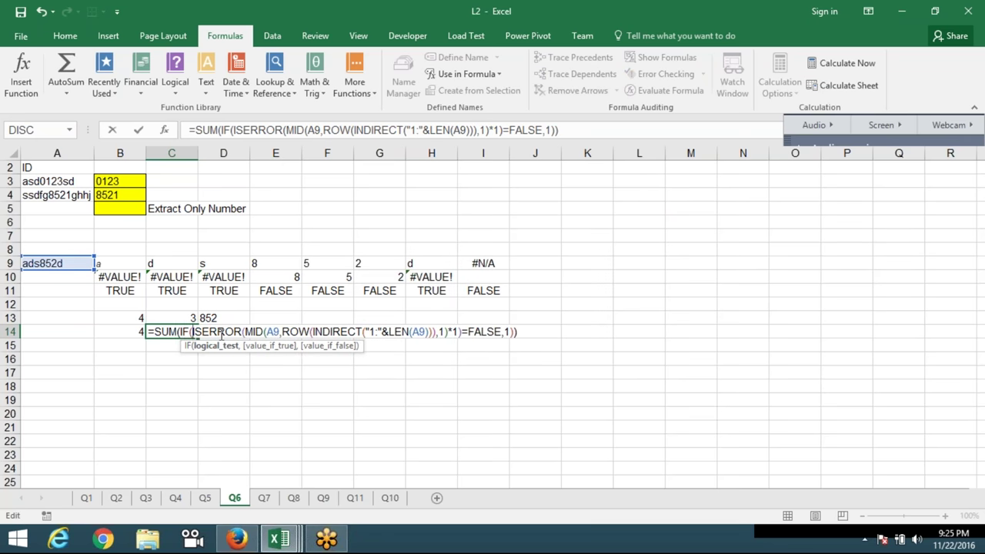
key(ctrl+shift+Return)
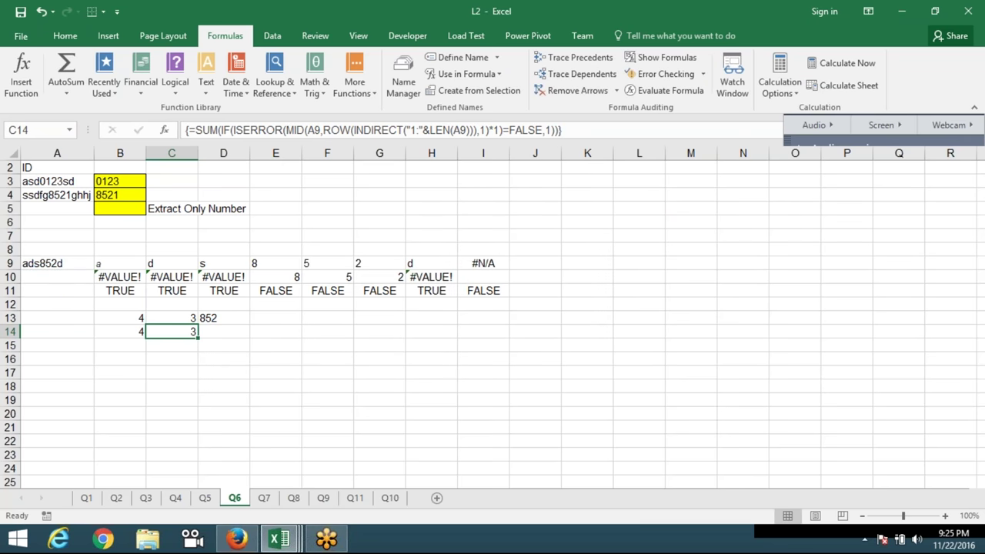
key(Right)
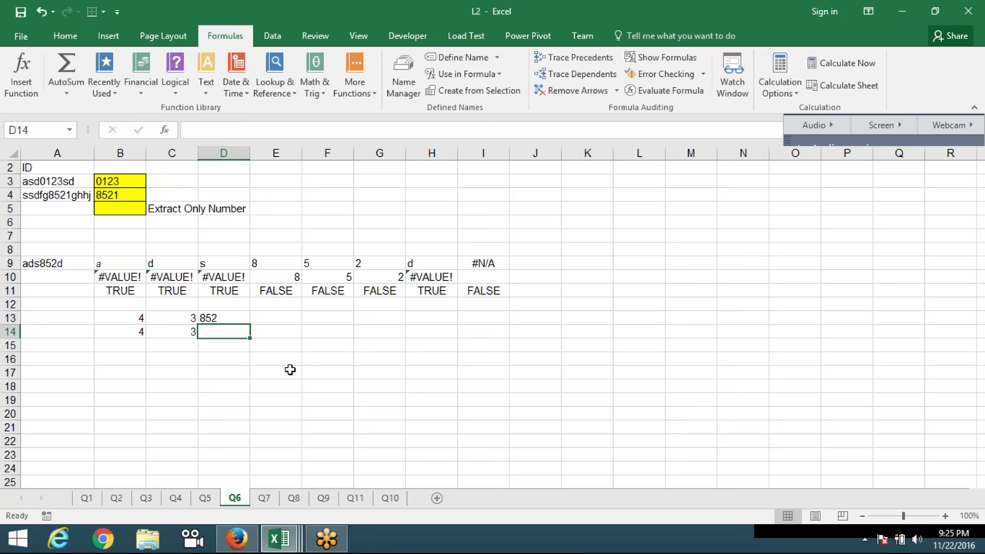
Step: Enter =MID(A9,B14,C14) in D14 to extract 852, then recheck C14 and D14
text(=MID()
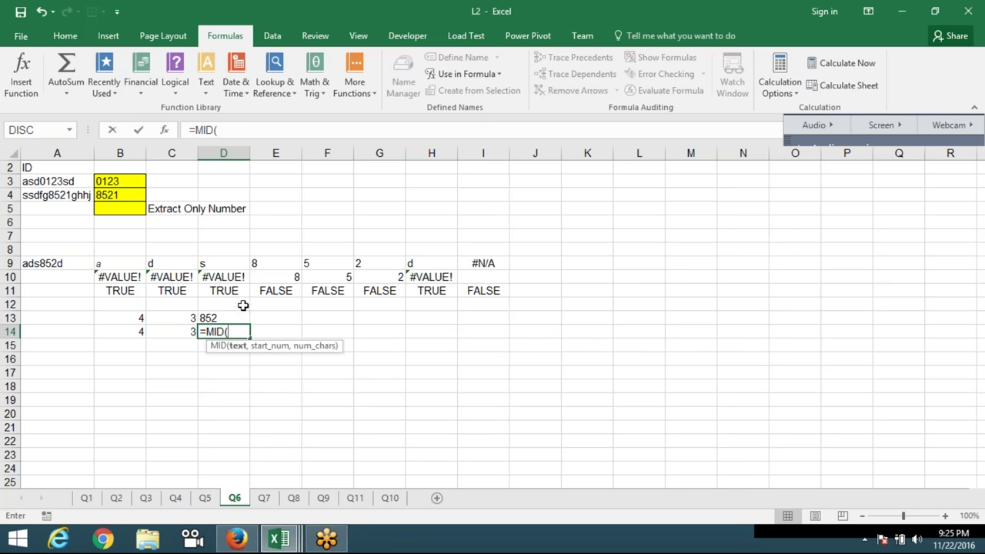
click(54, 264)
text(,)
click(123, 331)
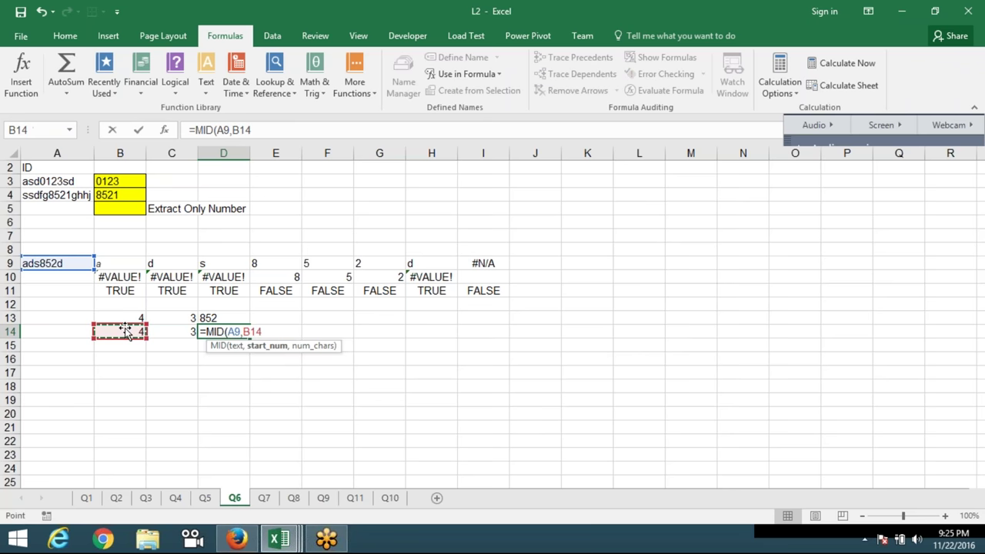
text(,)
click(173, 331)
key(Return)
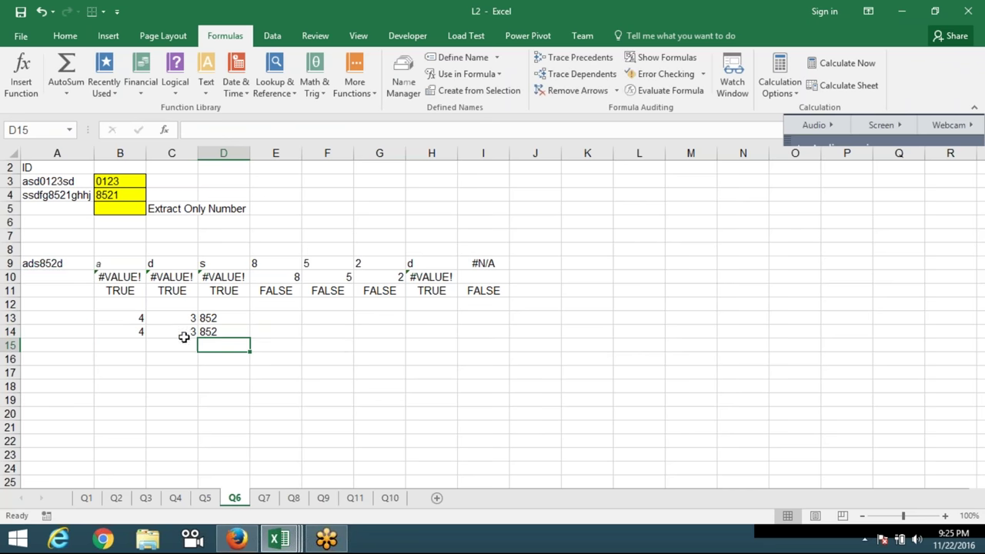
click(177, 331)
click(212, 331)
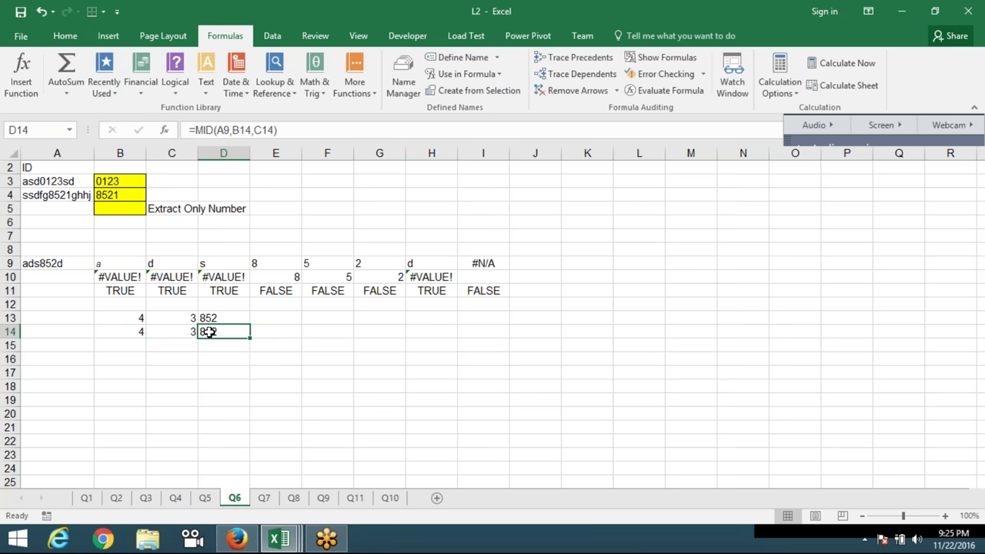
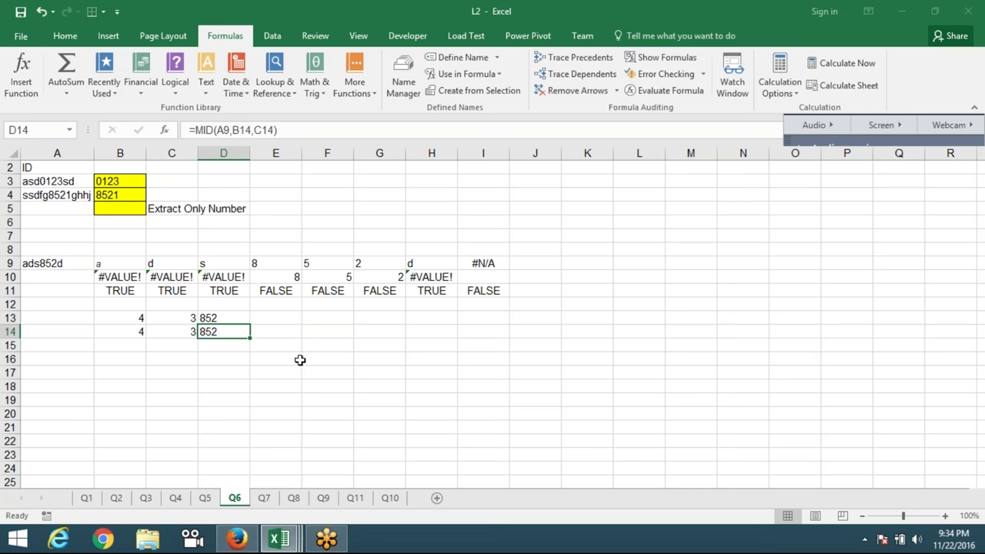
Step: Leave Q6's 852 result and go to the Q7 'Sum only every 3rd data' sheet
click(305, 362)
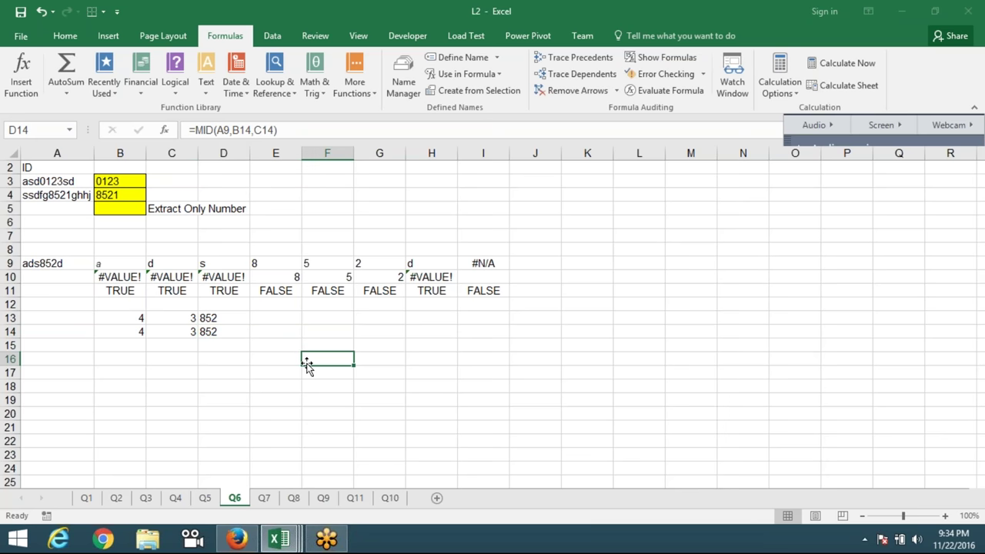
click(246, 360)
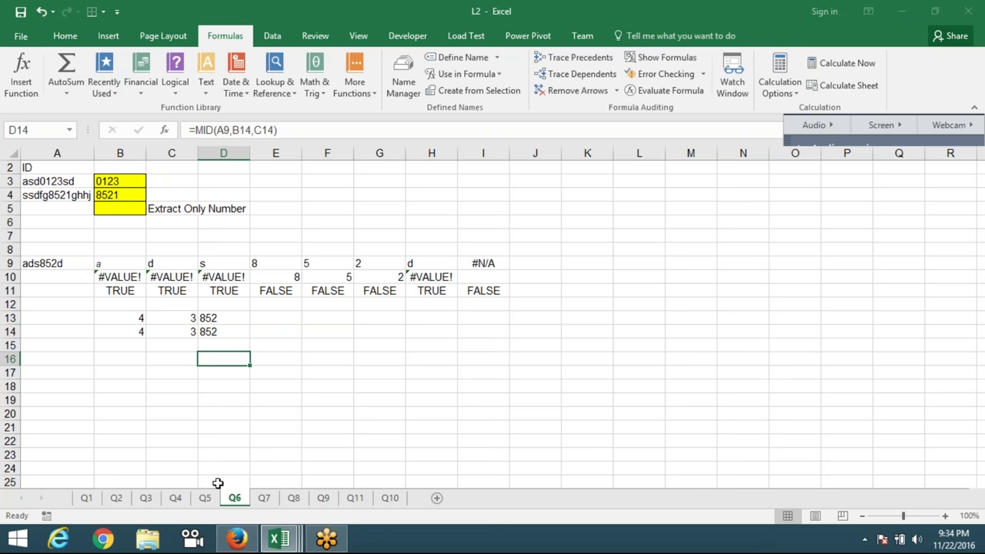
click(205, 497)
click(264, 498)
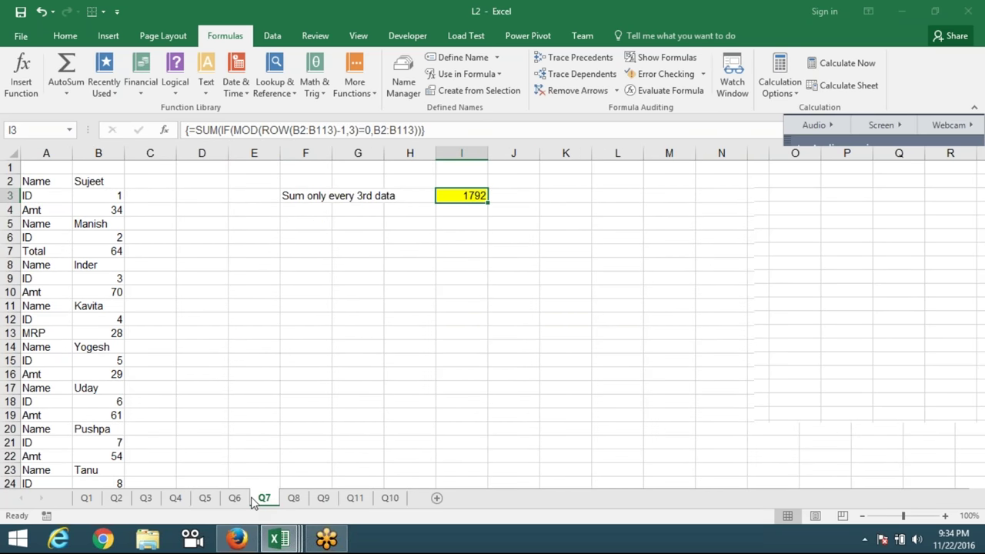
Step: Clear the 1792 SUM formula from answer cell I3 and scroll through the Name/ID/Amt list
click(285, 356)
click(460, 201)
click(253, 264)
scroll(220, 304, down, 4)
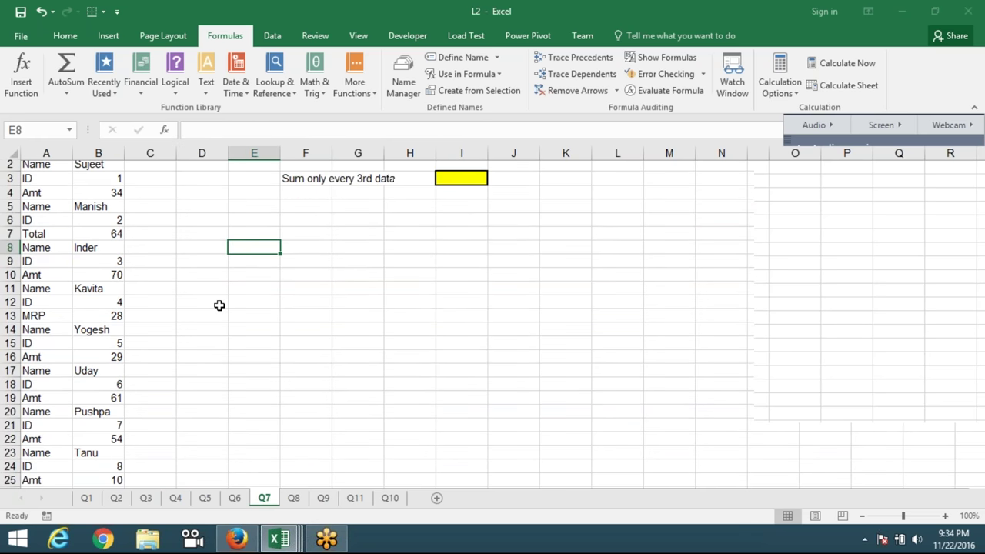
scroll(218, 305, down, 5)
scroll(216, 308, down, 5)
scroll(215, 310, down, 7)
scroll(216, 310, up, 5)
scroll(215, 310, up, 8)
scroll(215, 311, up, 5)
scroll(215, 310, up, 3)
scroll(215, 310, down, 1)
scroll(215, 310, up, 1)
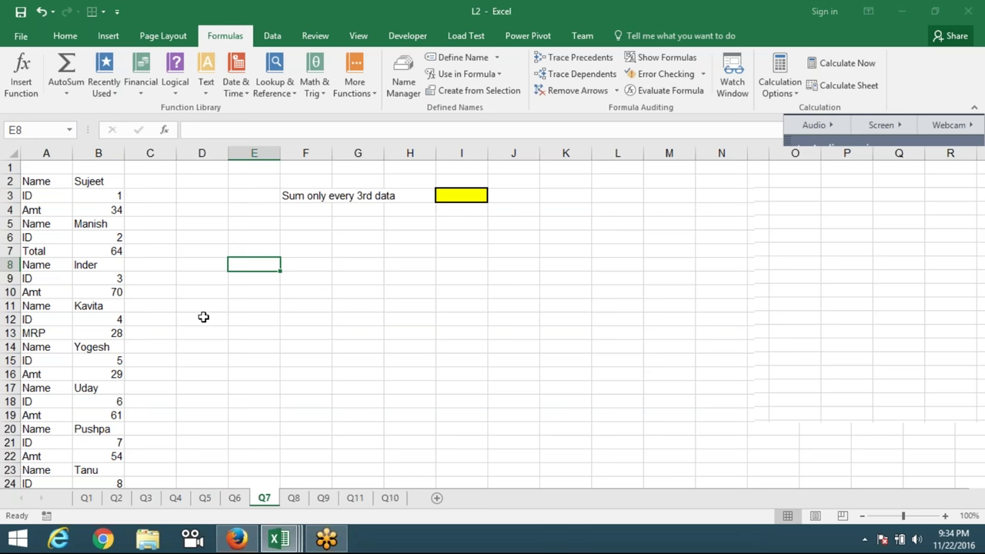
click(120, 211)
click(111, 251)
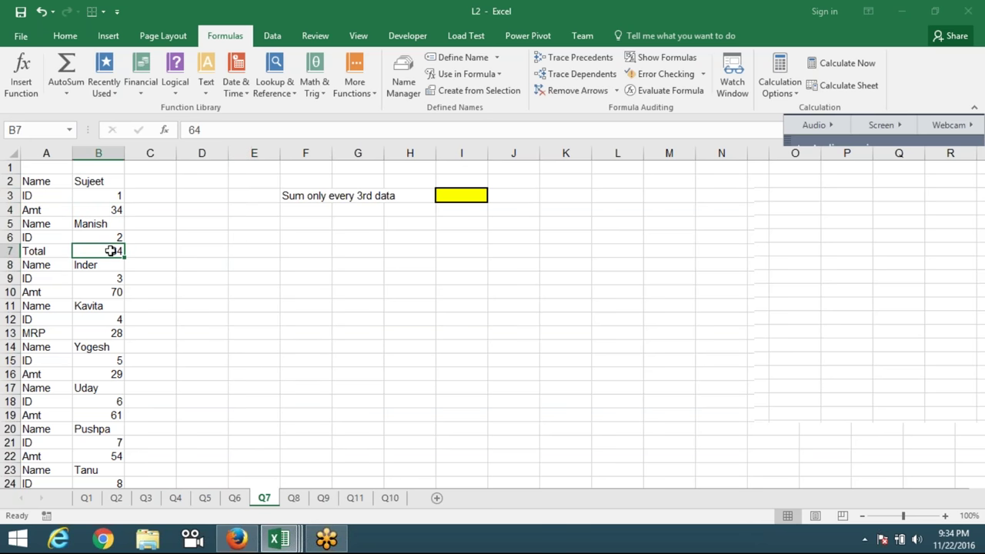
click(116, 289)
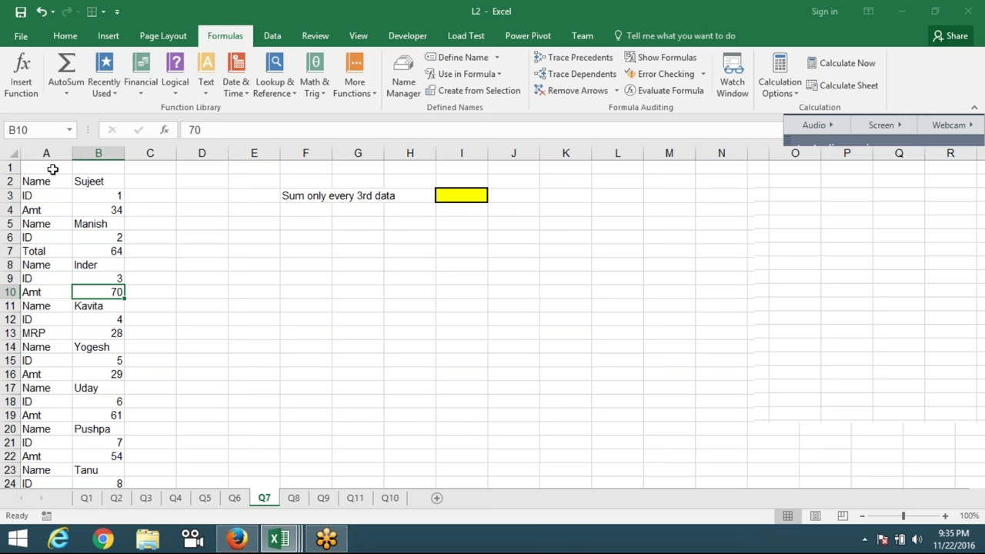
drag(60, 154, 91, 154)
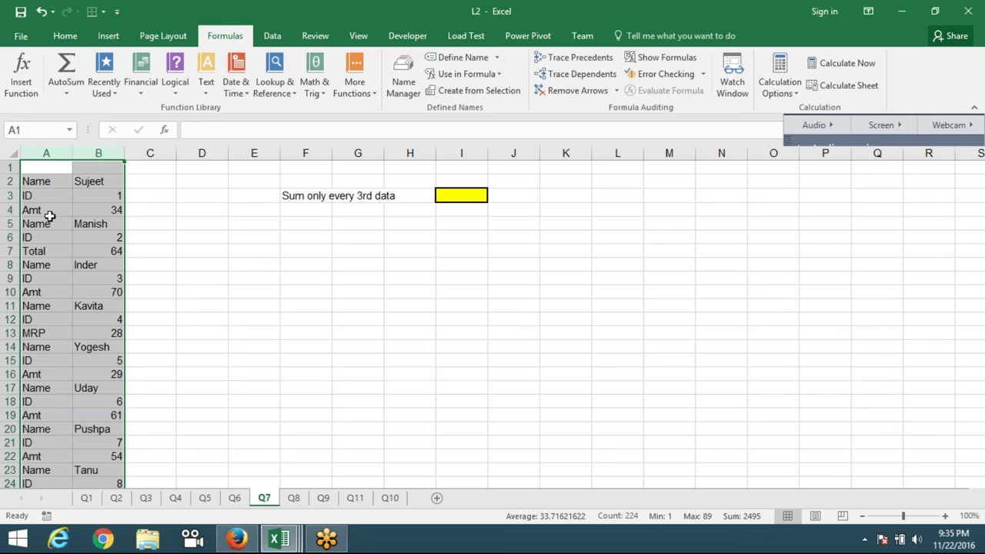
drag(48, 214, 90, 214)
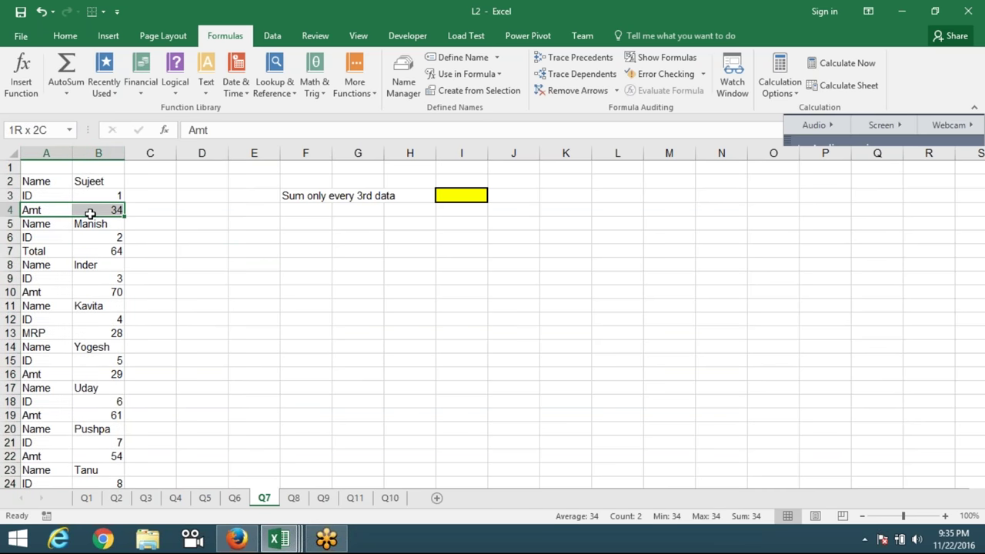
drag(58, 251, 98, 253)
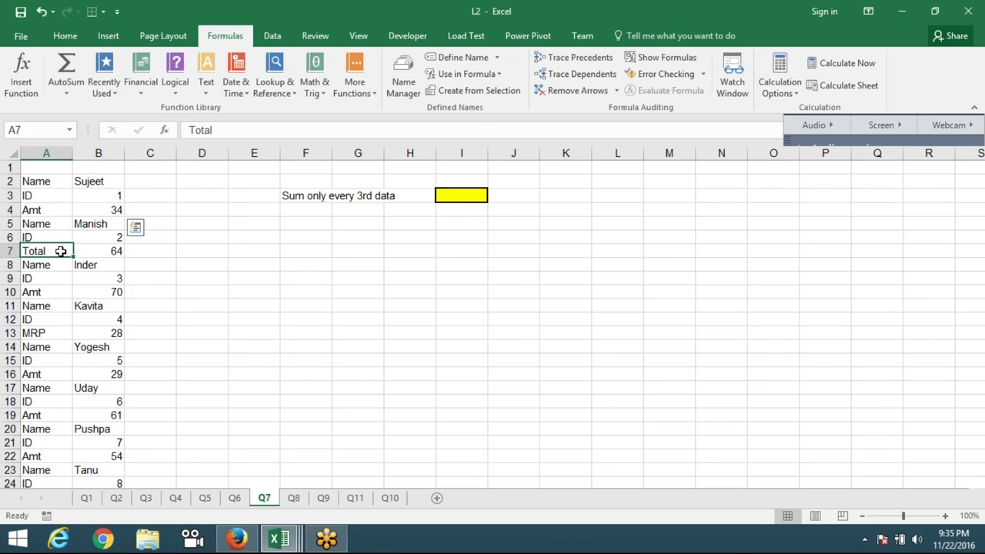
drag(54, 332, 83, 332)
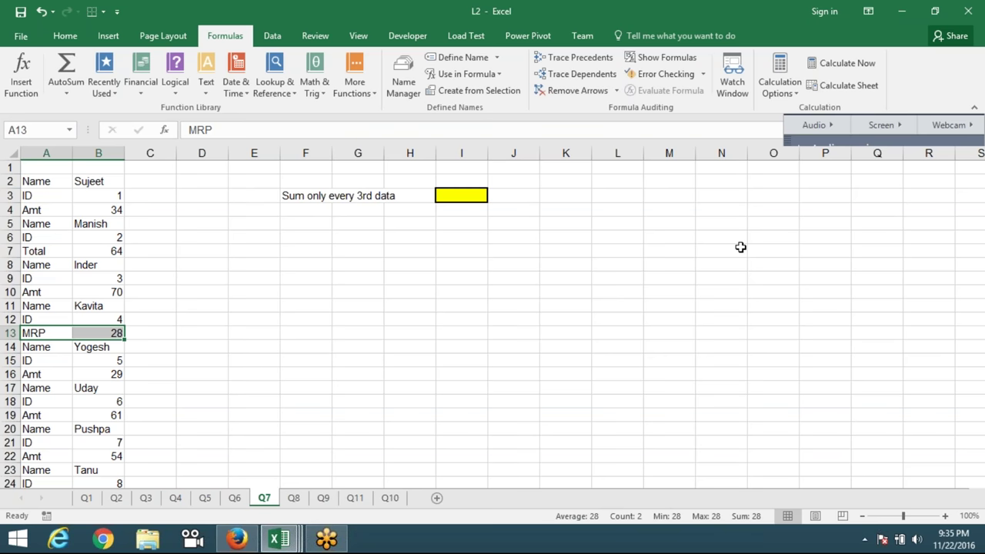
click(70, 212)
drag(70, 212, 99, 206)
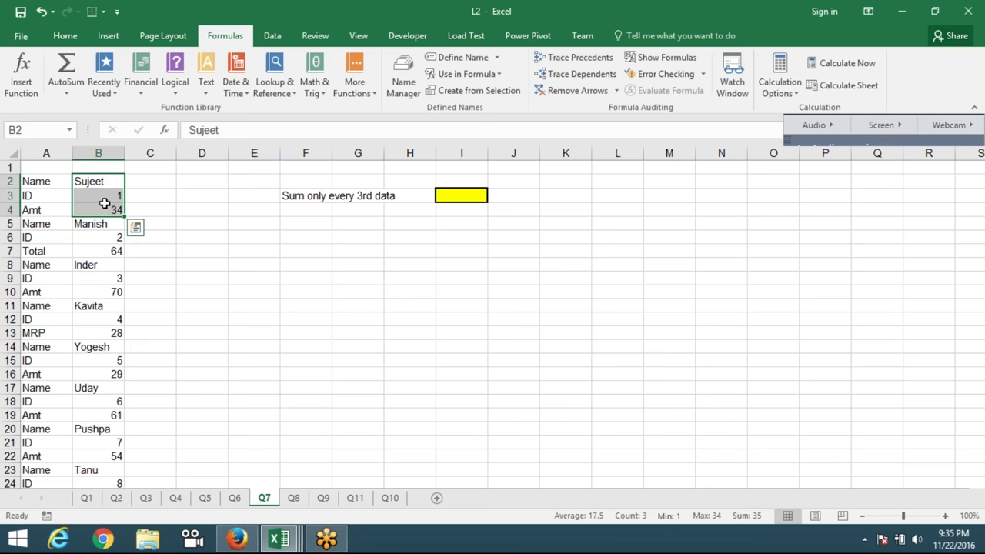
click(98, 181)
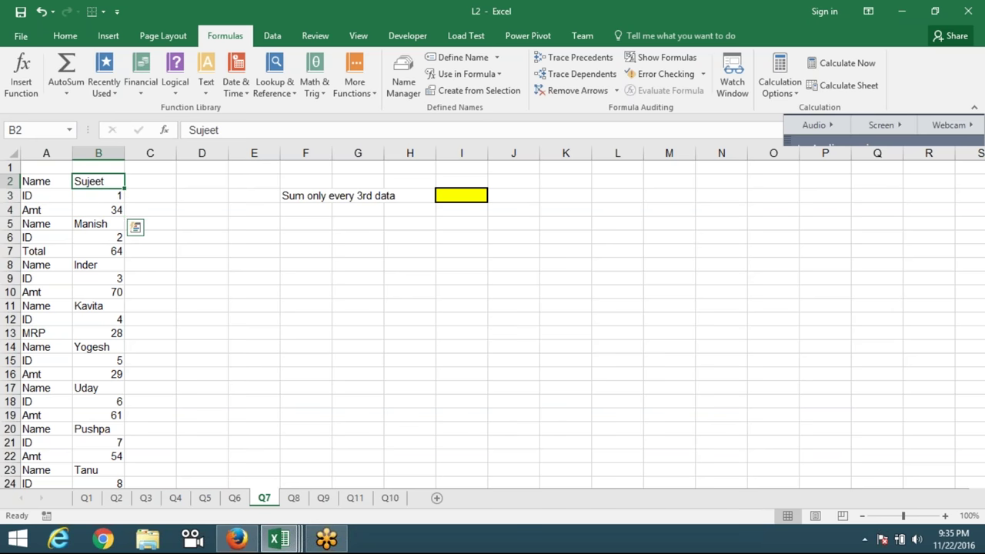
click(109, 195)
click(99, 210)
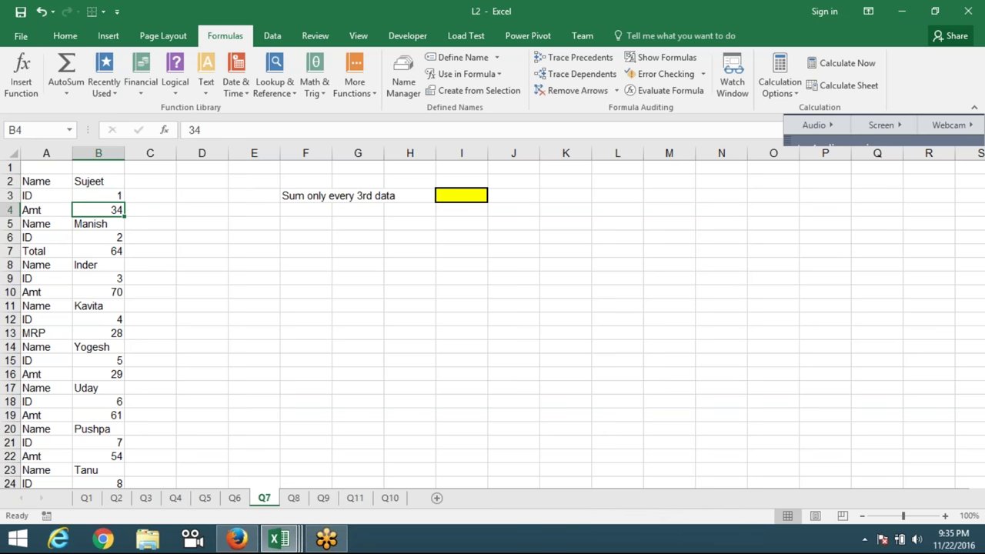
click(109, 223)
click(111, 237)
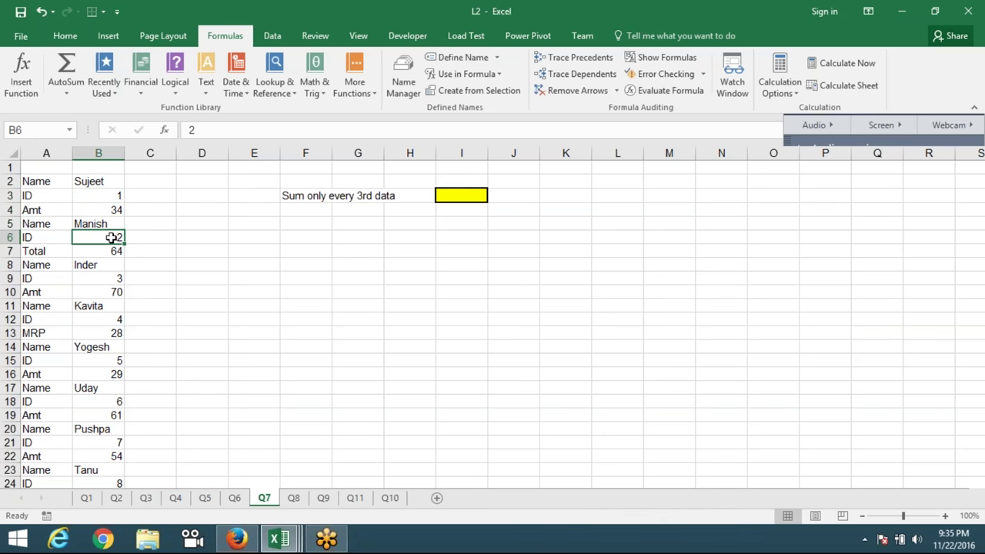
click(113, 251)
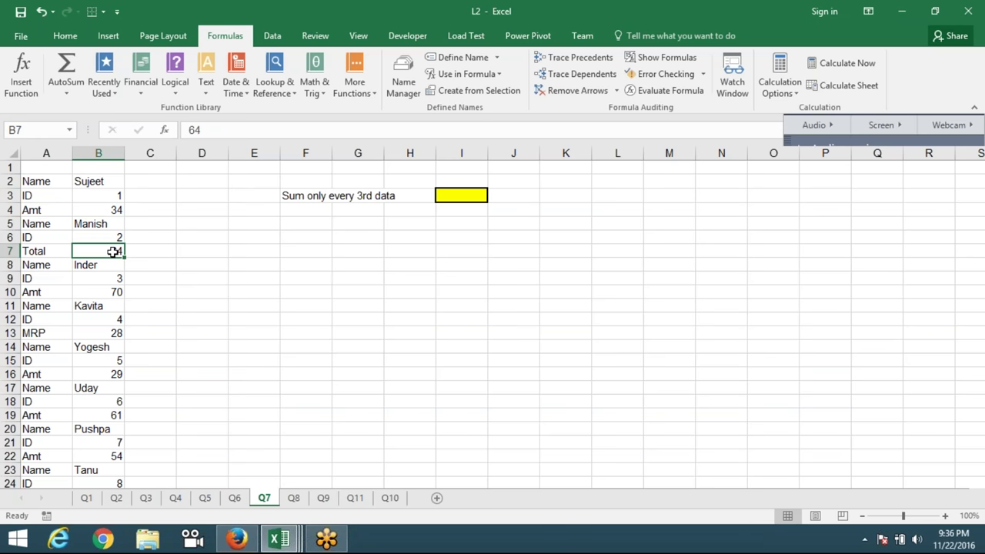
click(150, 153)
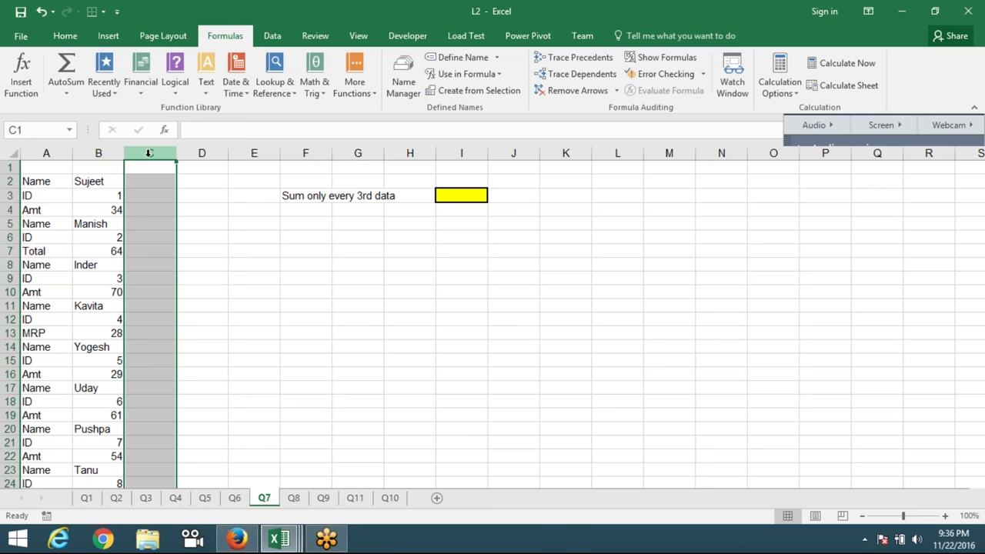
Step: Insert an empty column at C beside the list with Ctrl+Shift+=
key(Return)
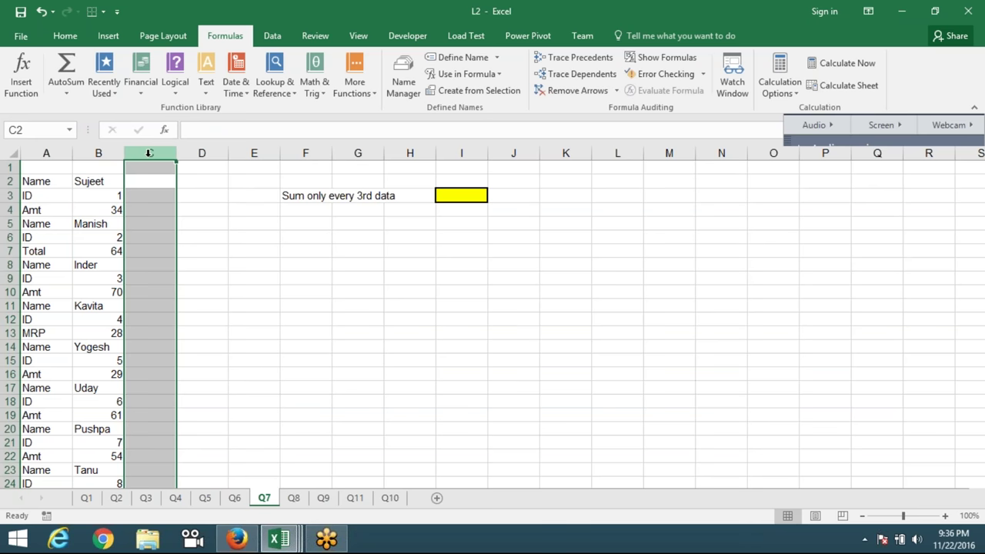
key(shift+Return)
key(ctrl+shift+plus)
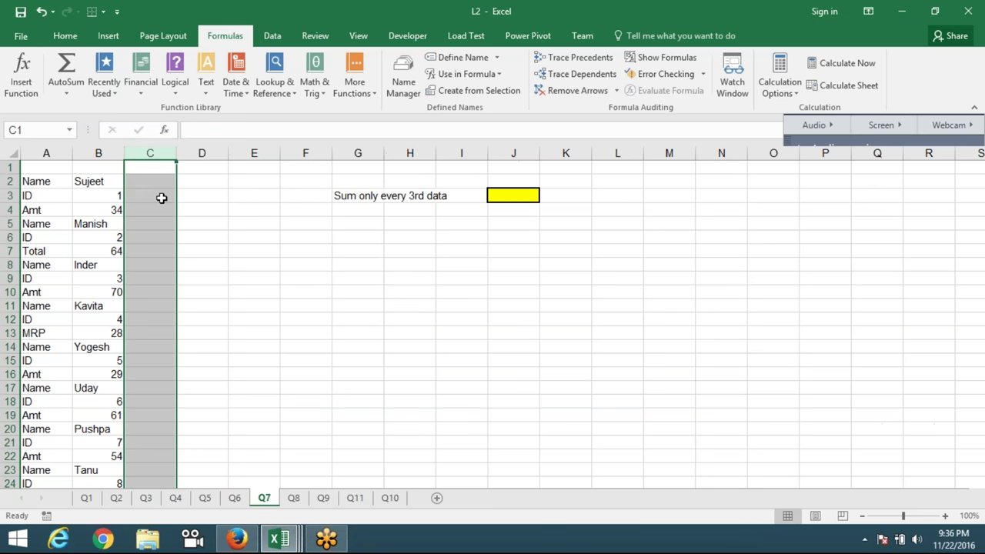
Step: Try SUM and ROWS formulas in C2, cancel both, and select row 1
click(160, 196)
click(164, 178)
text(=)
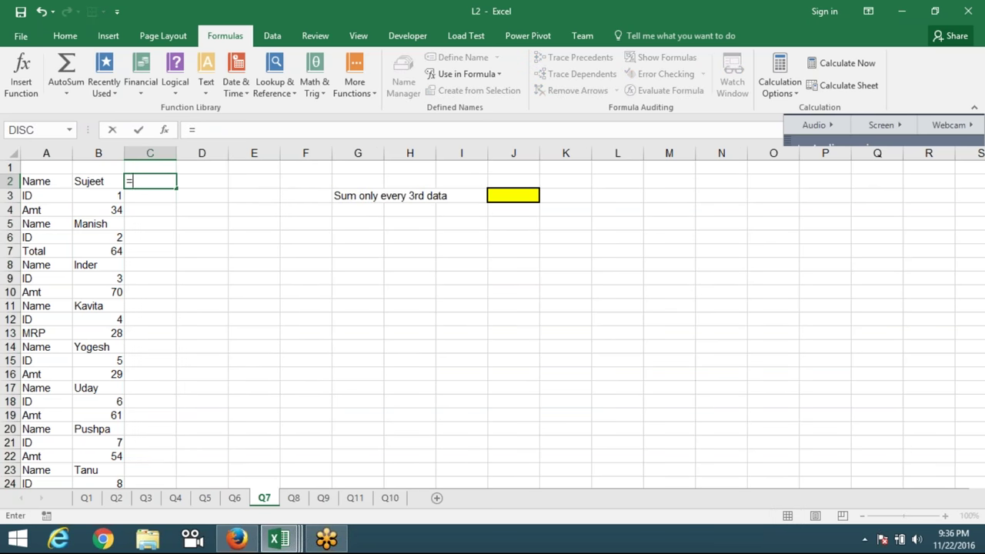
text(S)
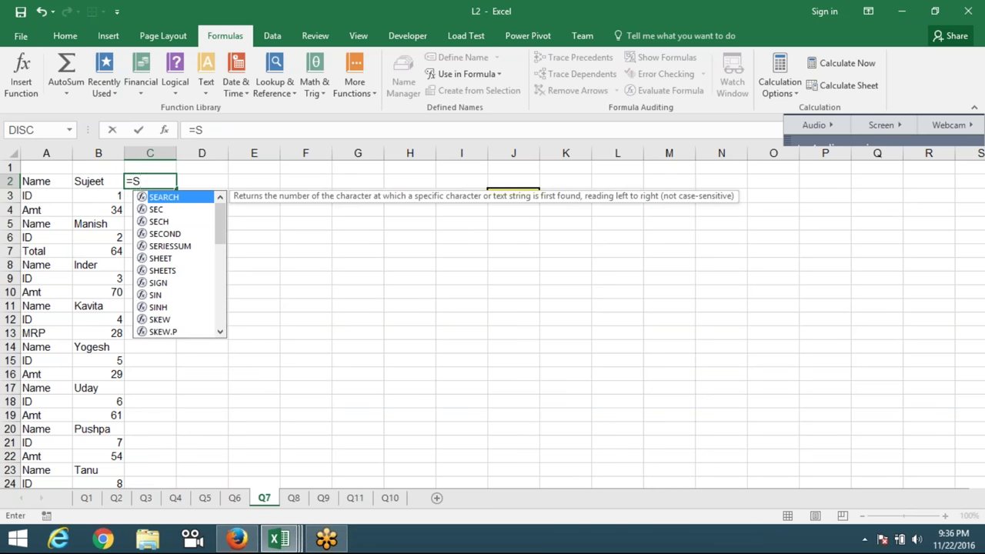
text(UM)
key(BackSpace)
key(BackSpace)
key(BackSpace)
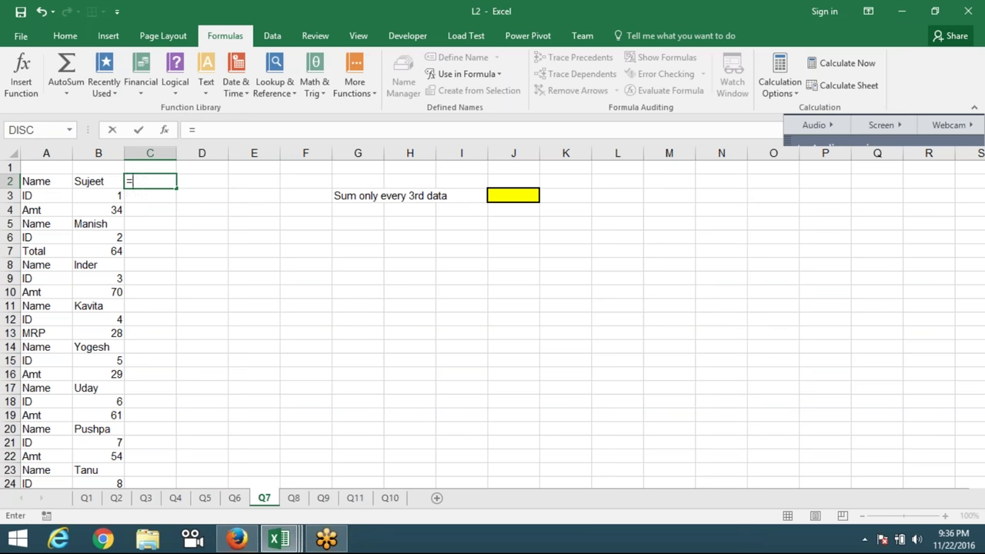
key(Escape)
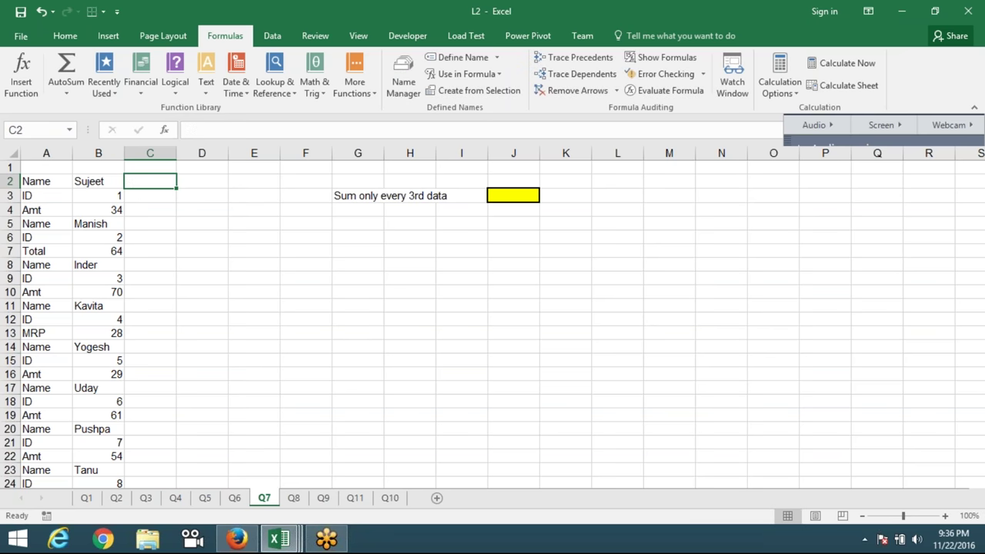
text(=)
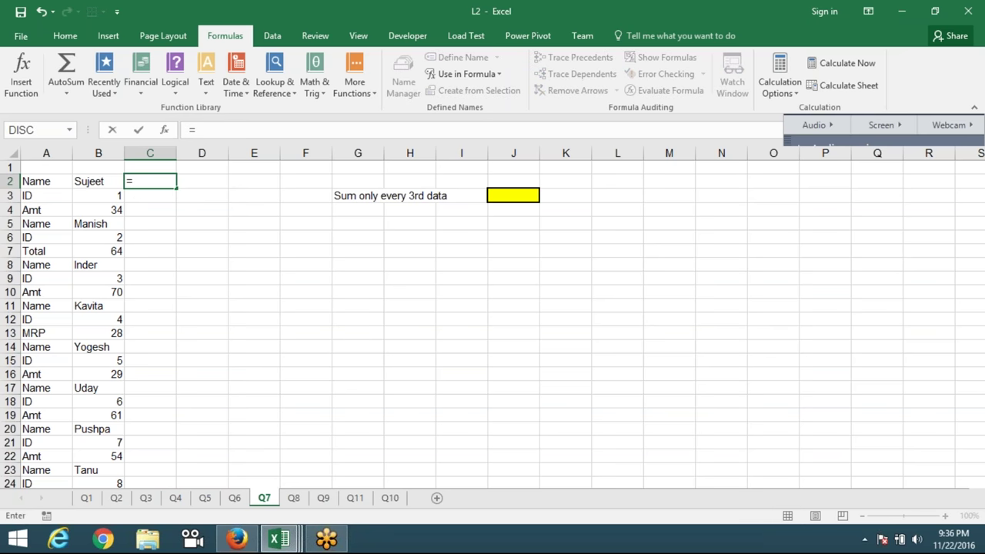
text(ROW)
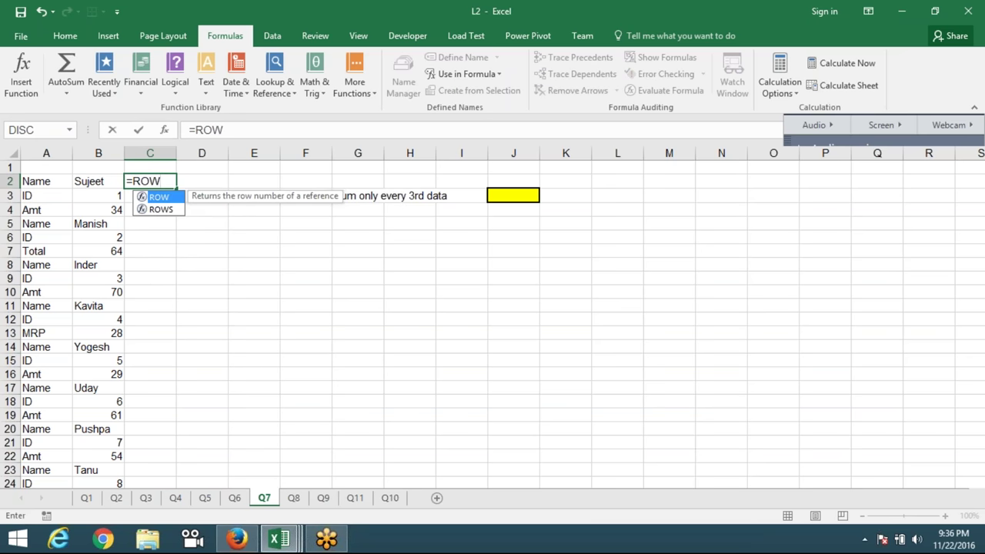
key(Down)
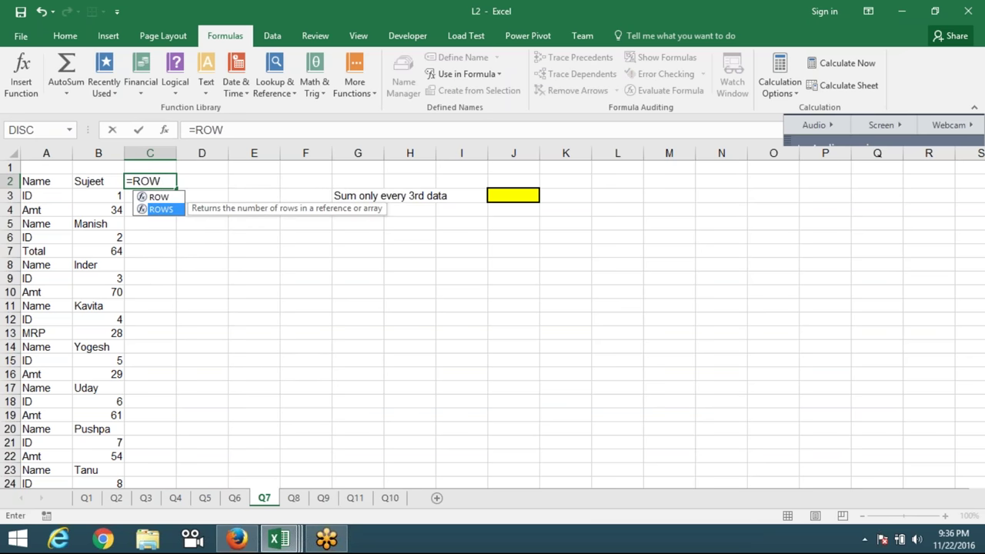
key(Tab)
key(Left)
key(Left)
key(Escape)
key(Up)
key(shift+space)
Step: Delete the blank row 1 and fill column C down to C112 with =ROW()
key(ctrl+minus)
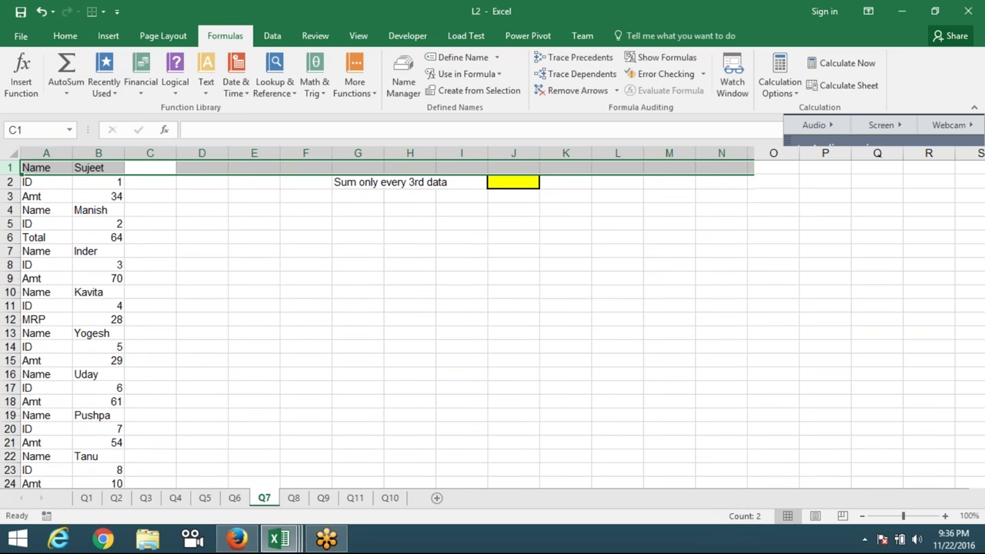
click(150, 166)
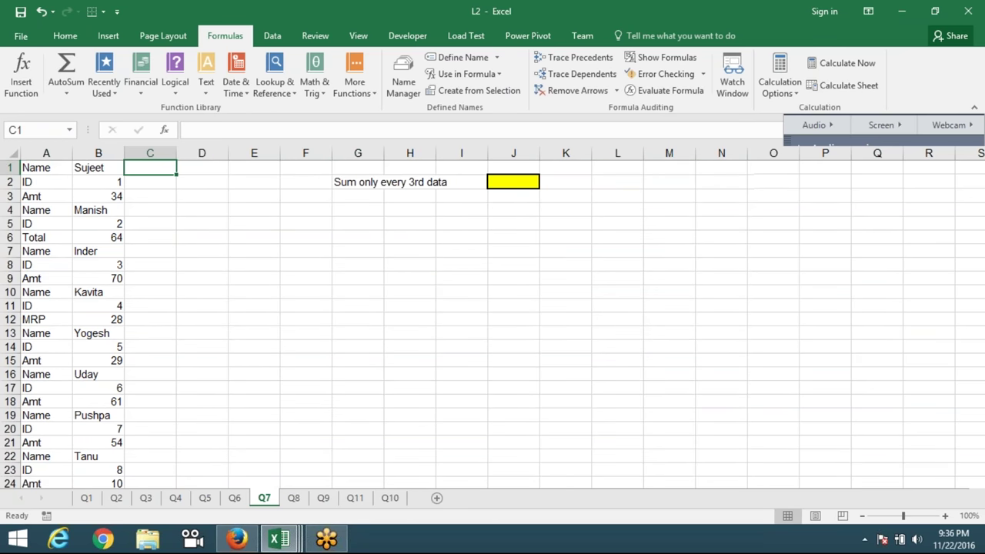
text(=)
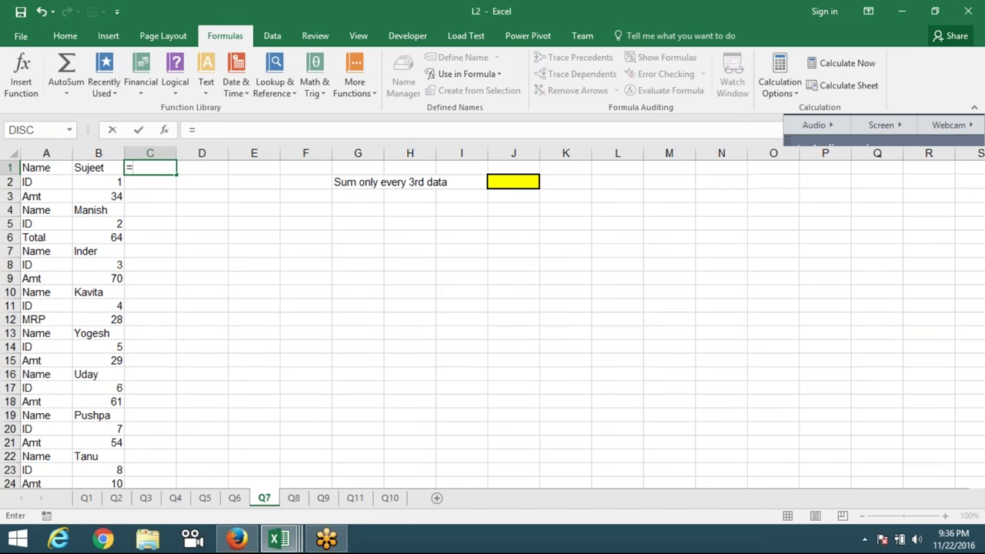
text(ROW()
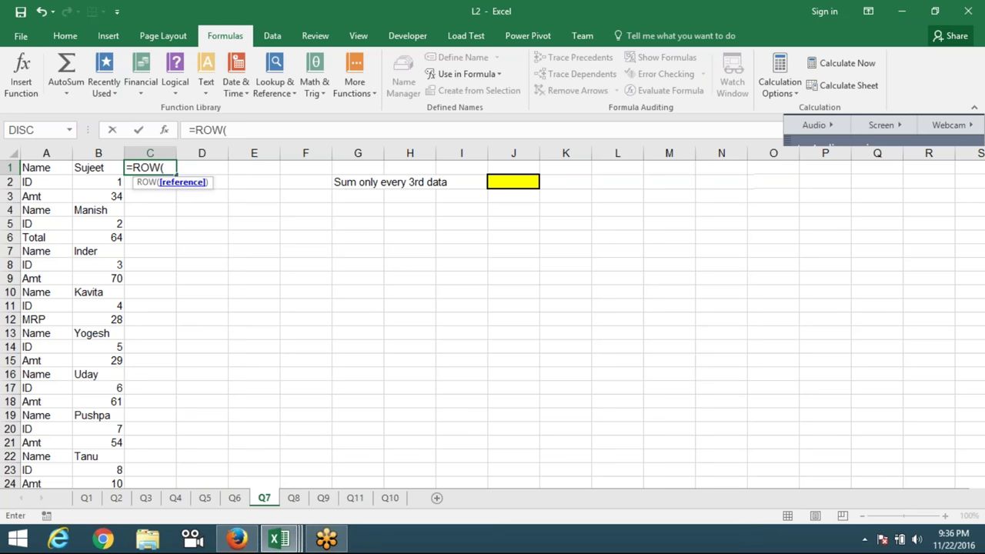
text())
key(ctrl+Return)
drag(176, 175, 164, 470)
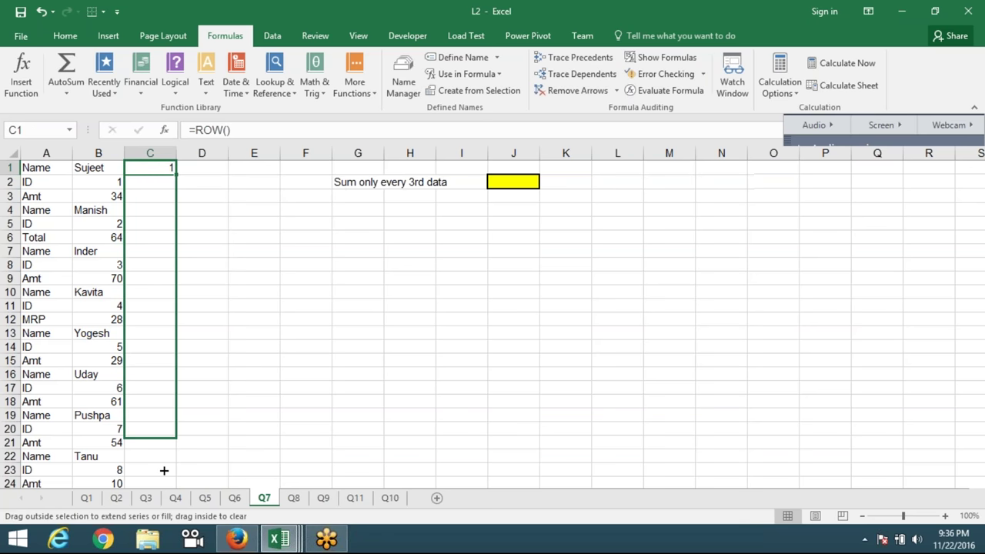
drag(164, 470, 150, 460)
Step: Check that the row numbers run from 1 in C1 to 112 in C112
key(ctrl+Up)
key(Down)
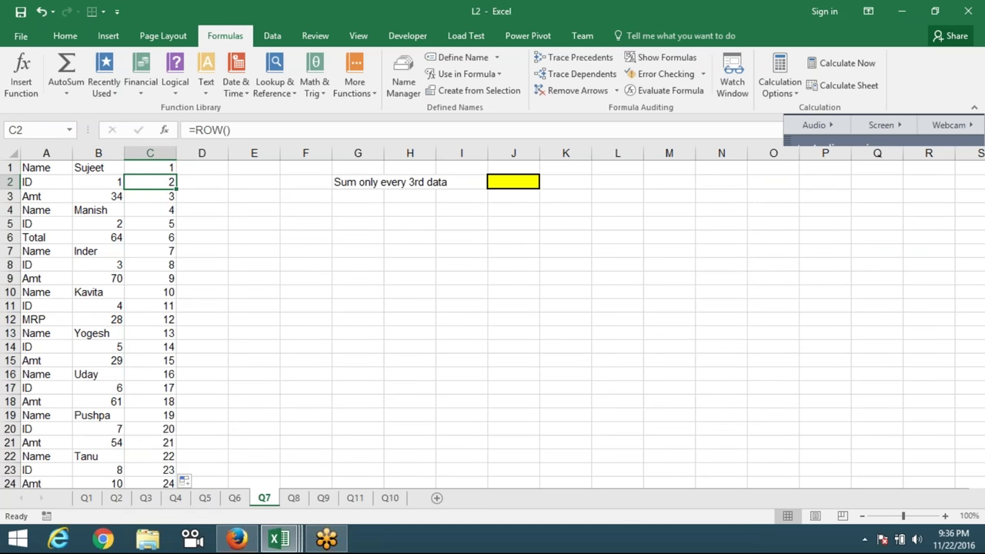
click(150, 167)
key(Down)
key(ctrl+Down)
key(Up)
key(ctrl+Up)
Step: Enter =MOD(C1,3) in D1 and copy it down column D
key(Right)
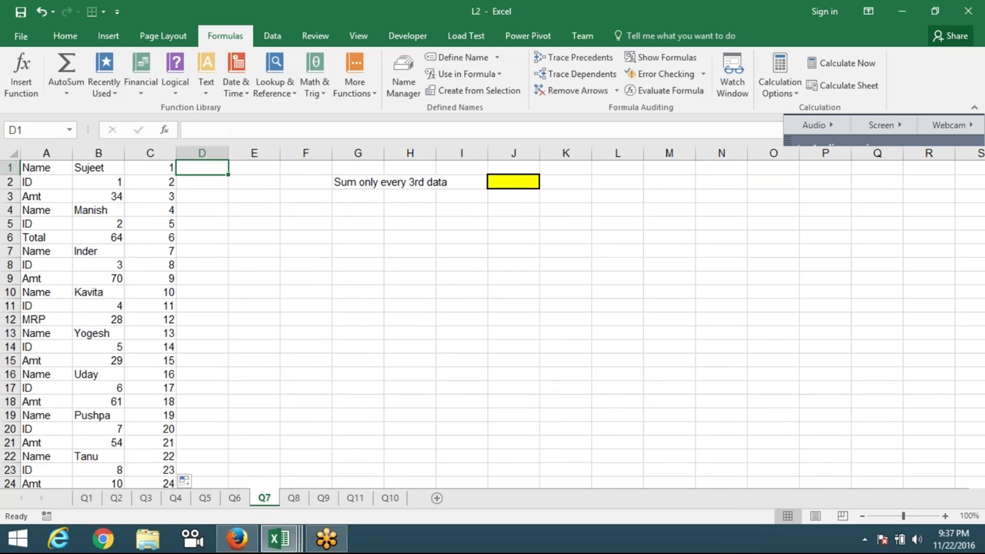
text(=MOD)
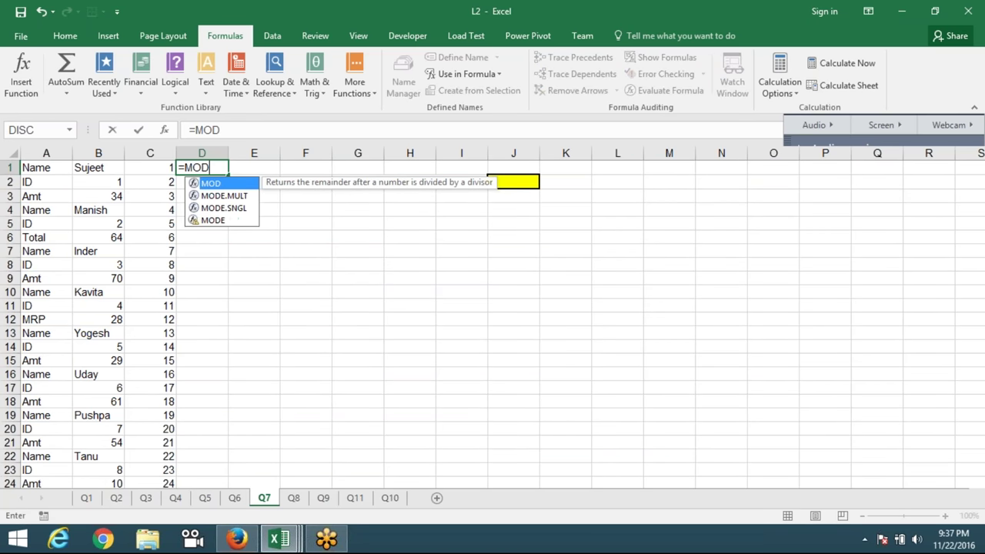
text(()
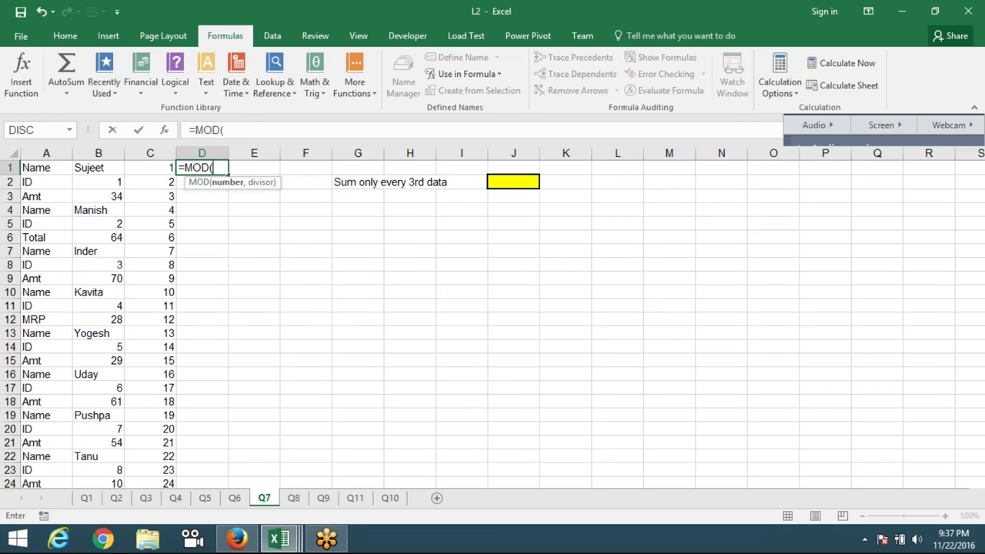
key(Left)
text(,3)
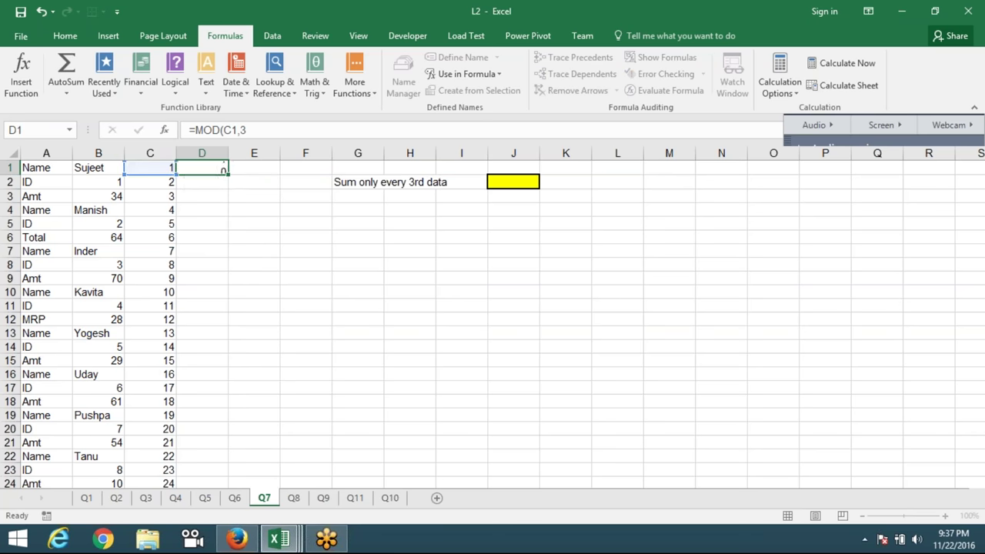
key(Return)
key(Up)
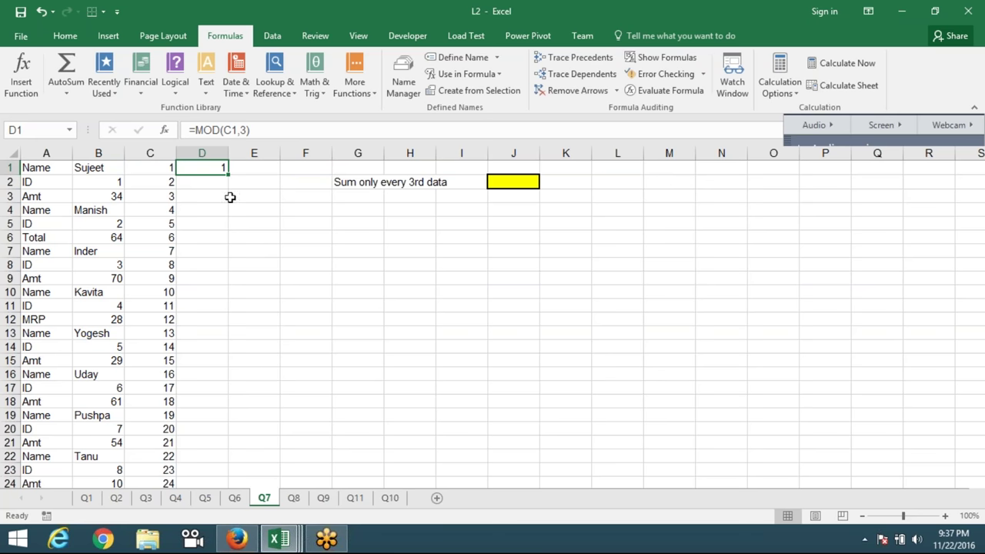
double_click(228, 175)
Step: Verify the remainders in column D repeat 1, 2, 0 against the row numbers
drag(161, 199, 215, 197)
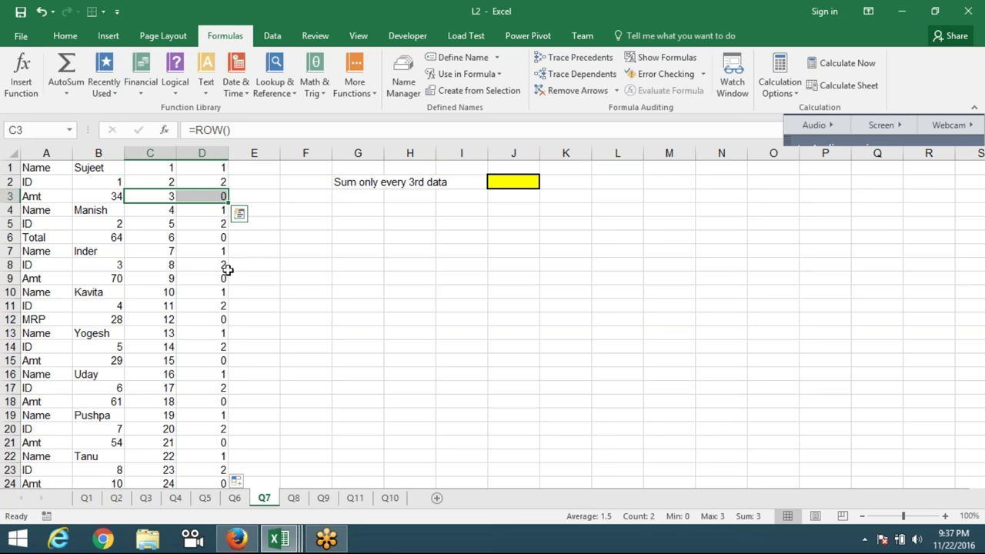
key(Down)
key(Down)
key(Down)
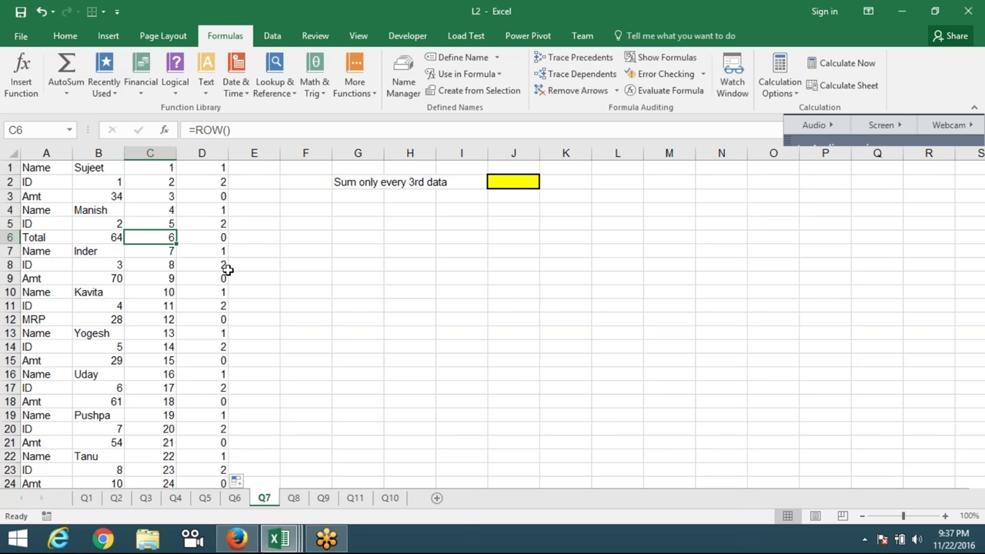
key(Down)
key(Down)
key(Down)
key(Down)
key(Down)
key(Down)
key(Up)
key(Down)
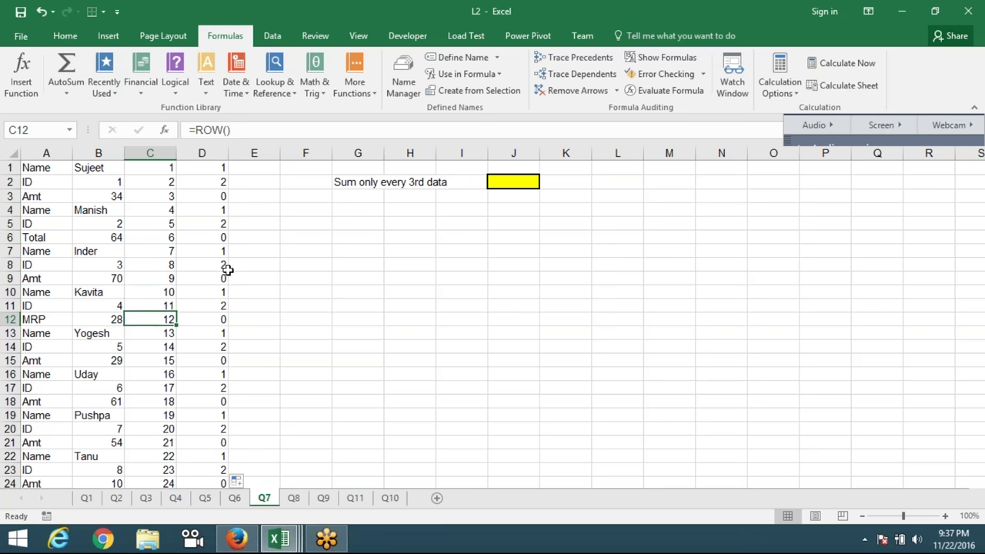
key(Right)
key(ctrl+Up)
key(Down)
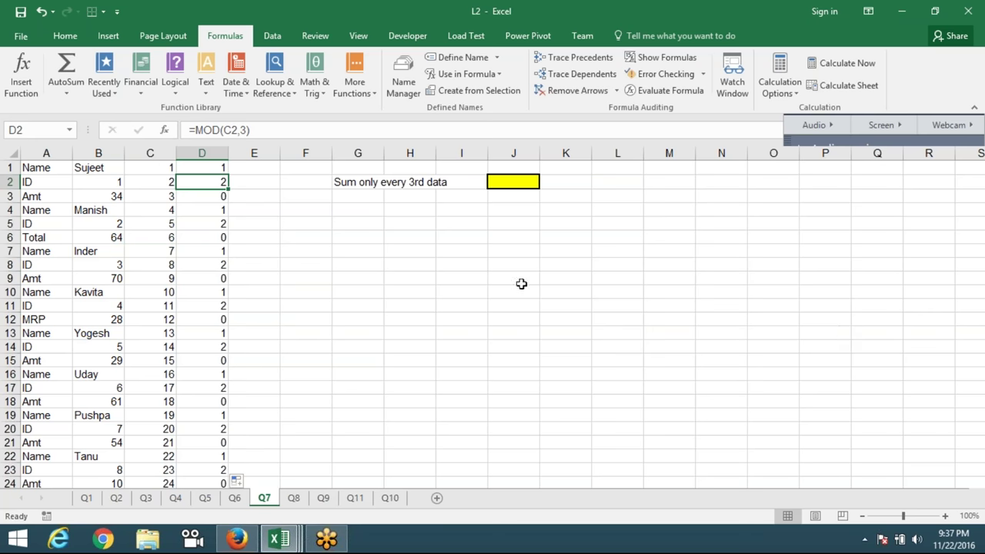
click(202, 198)
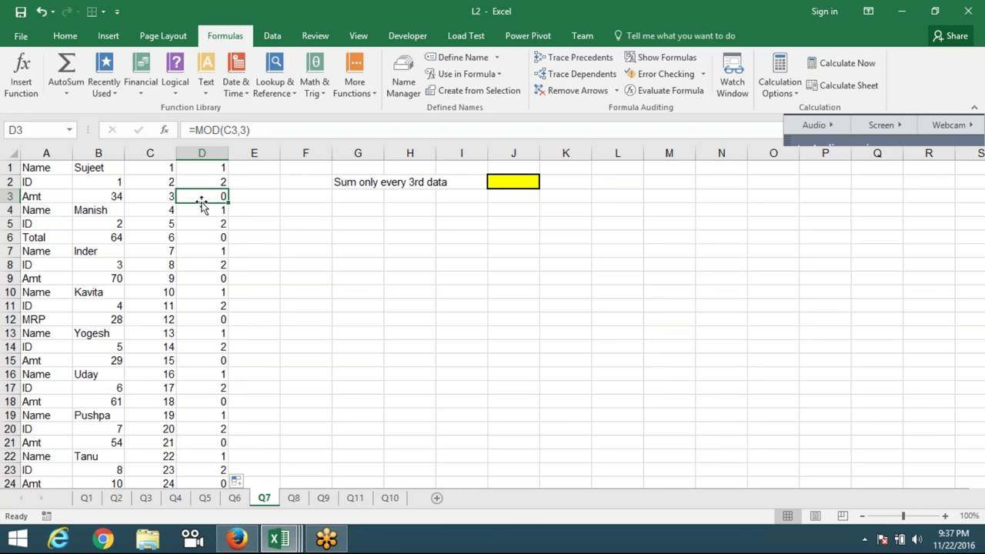
key(Up)
Step: Enter =SUMIF(D:D,0,B:B) in E2 to total the remainder-0 rows, giving 1792
key(Right)
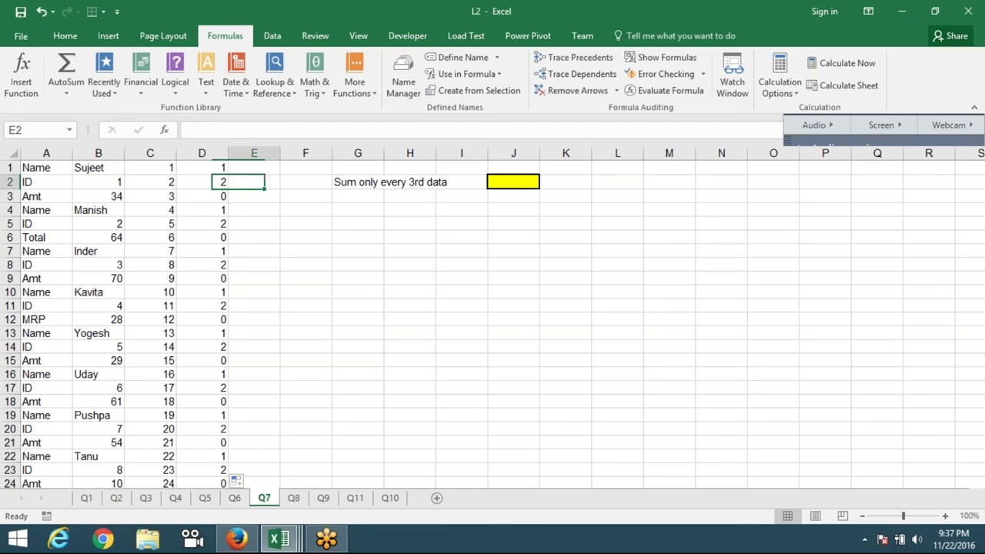
text(=S)
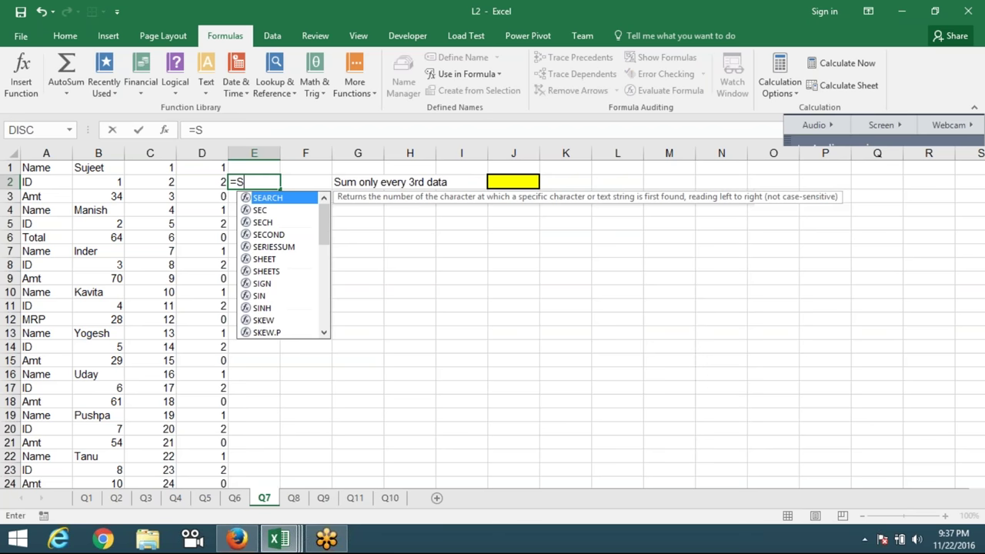
text(UMIF()
key(Left)
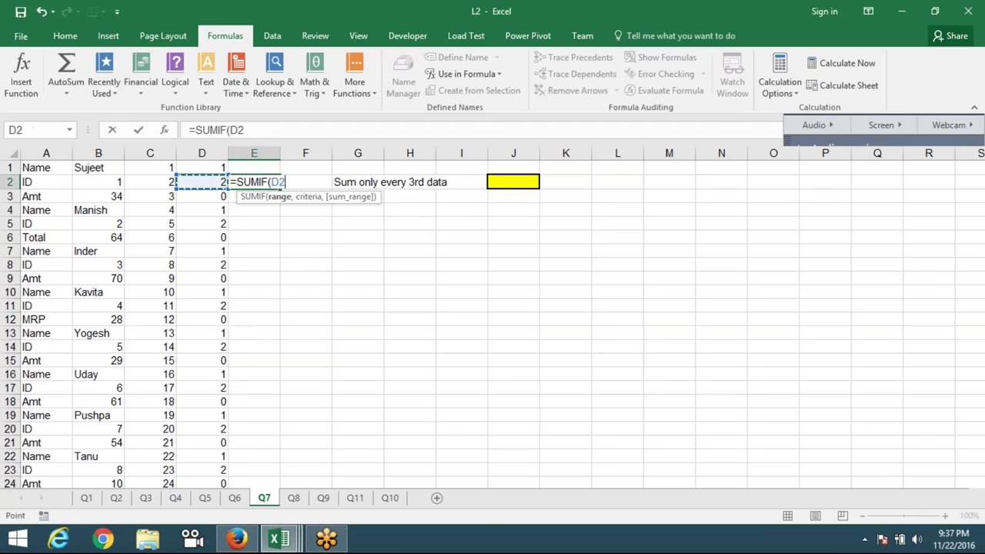
key(ctrl+space)
text(,0,)
key(Left)
key(Left)
key(Left)
key(ctrl+space)
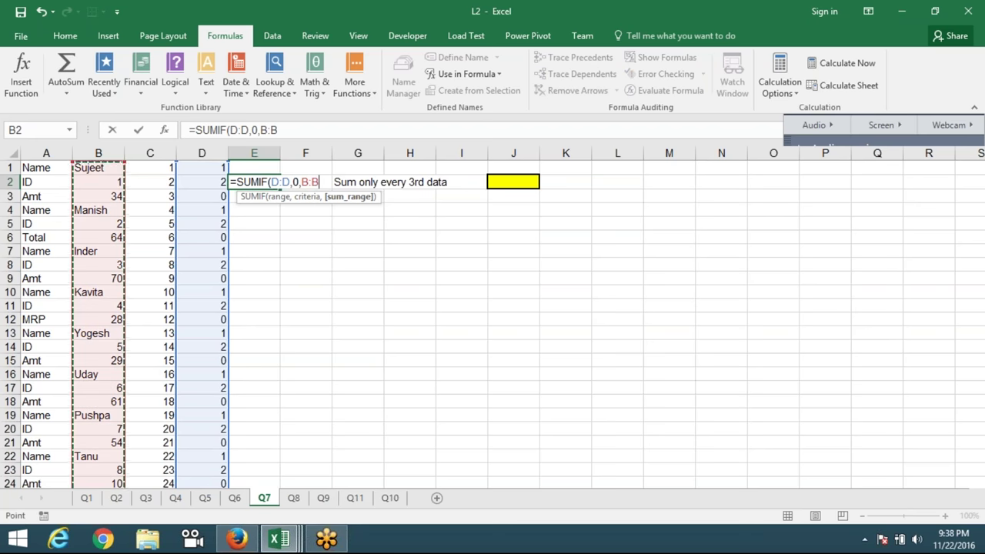
key(Return)
click(254, 182)
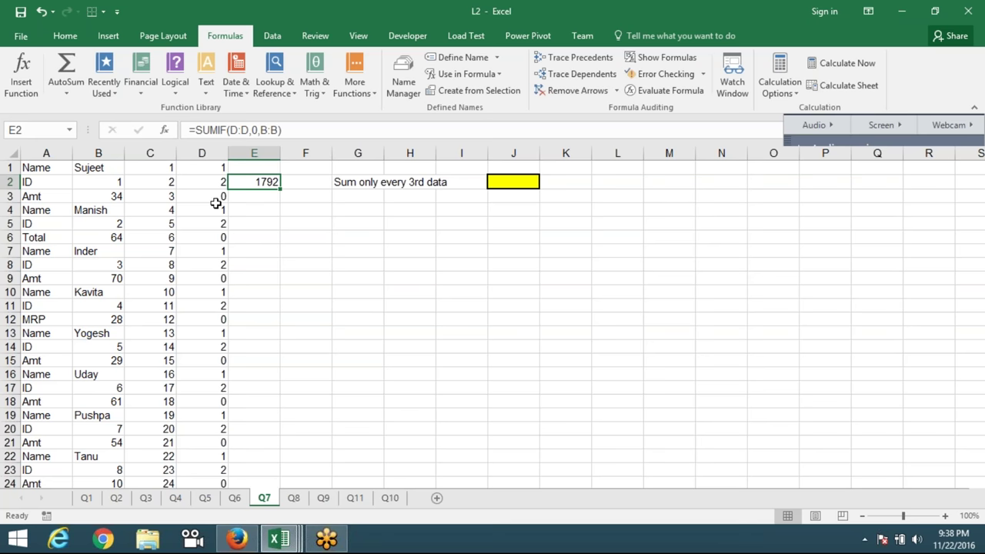
click(513, 183)
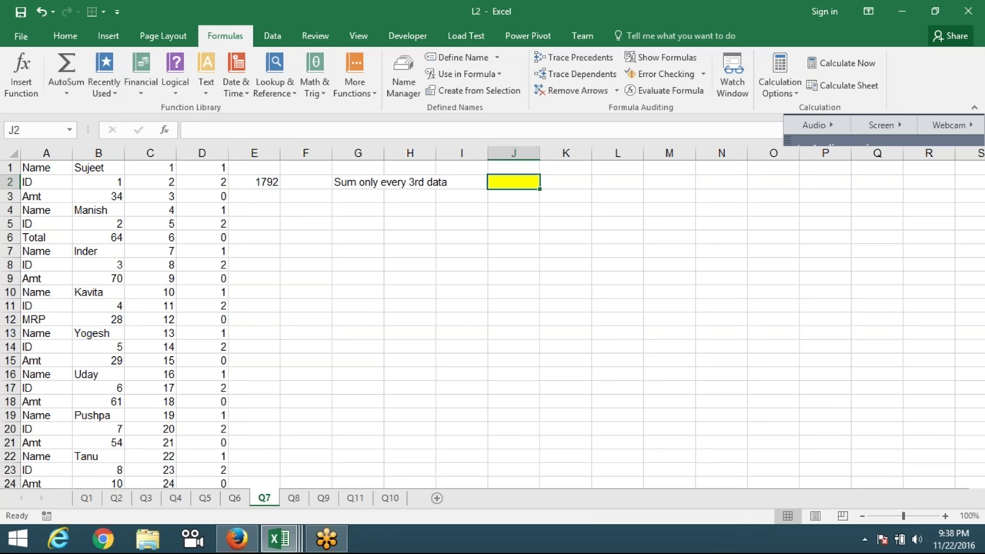
Step: Start J2's formula as =SUM(IF(MOD(ROW(B1:B112),3)=0,
text(=SUM()
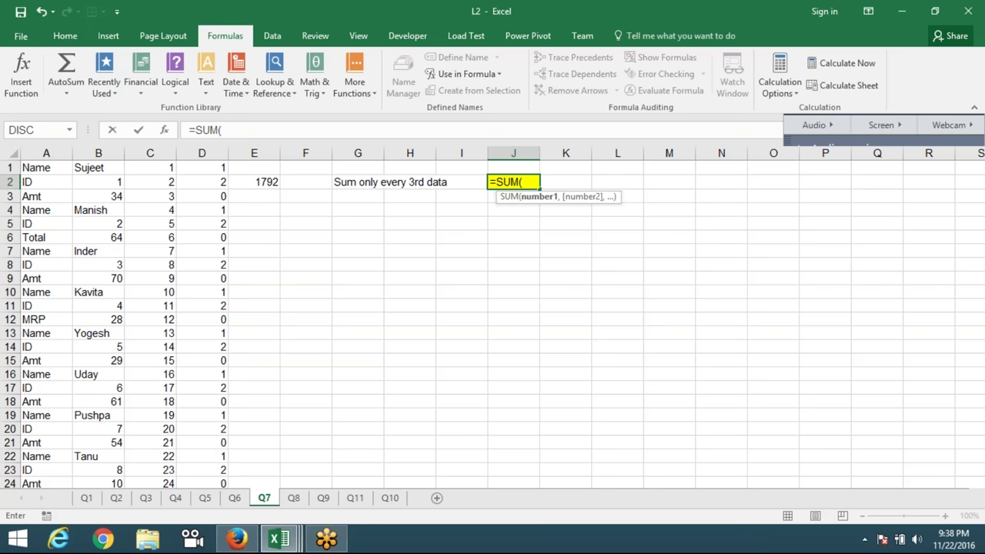
text(IF()
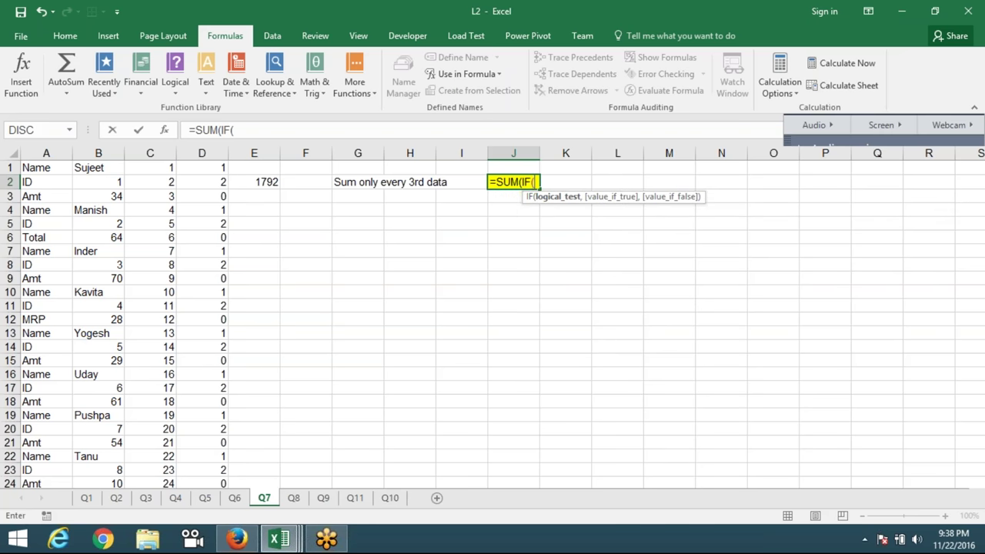
text(MOD()
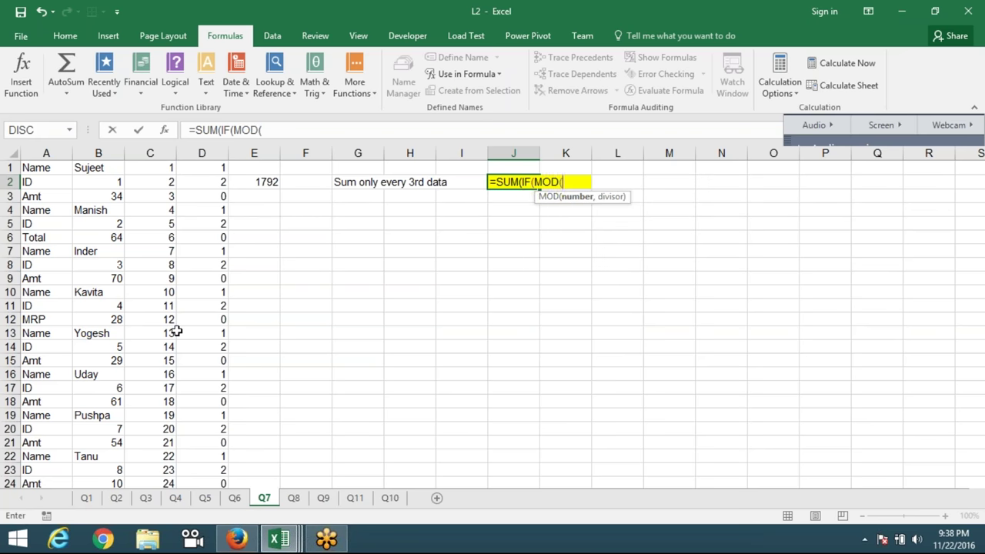
text(ROW()
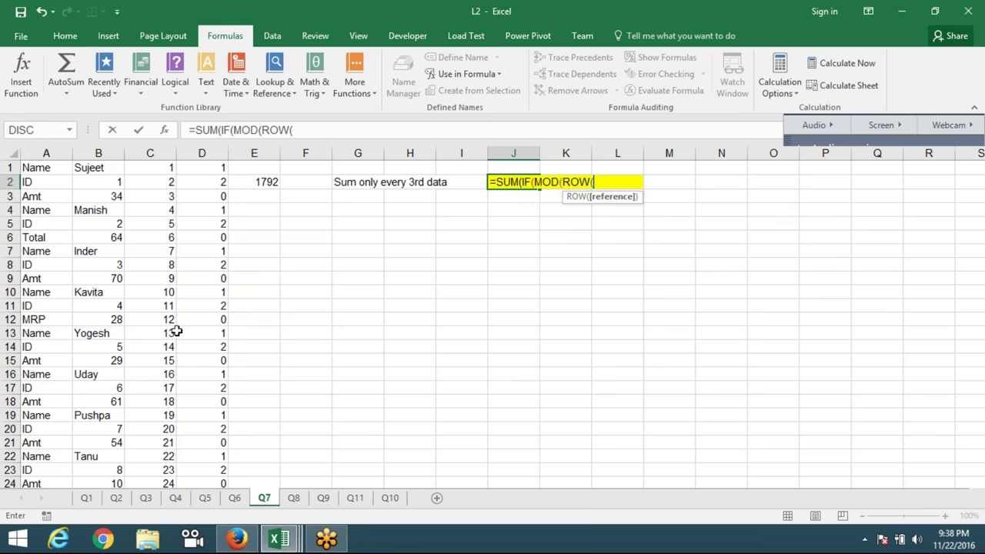
click(59, 167)
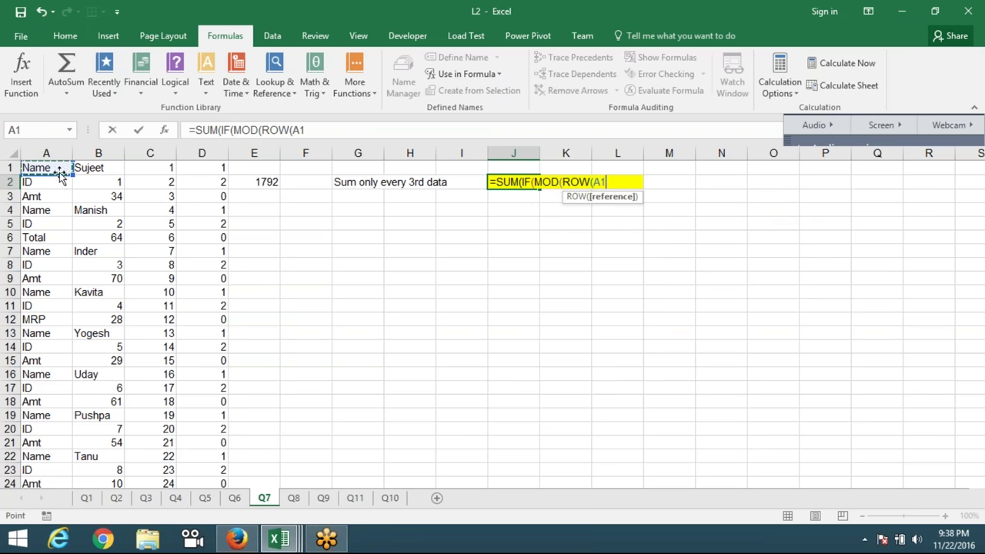
drag(98, 167, 126, 492)
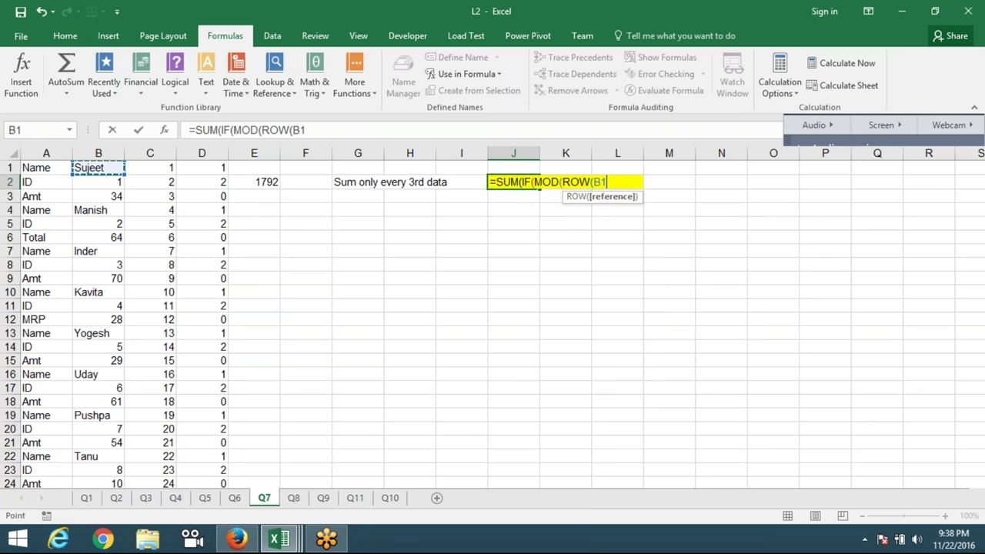
text())
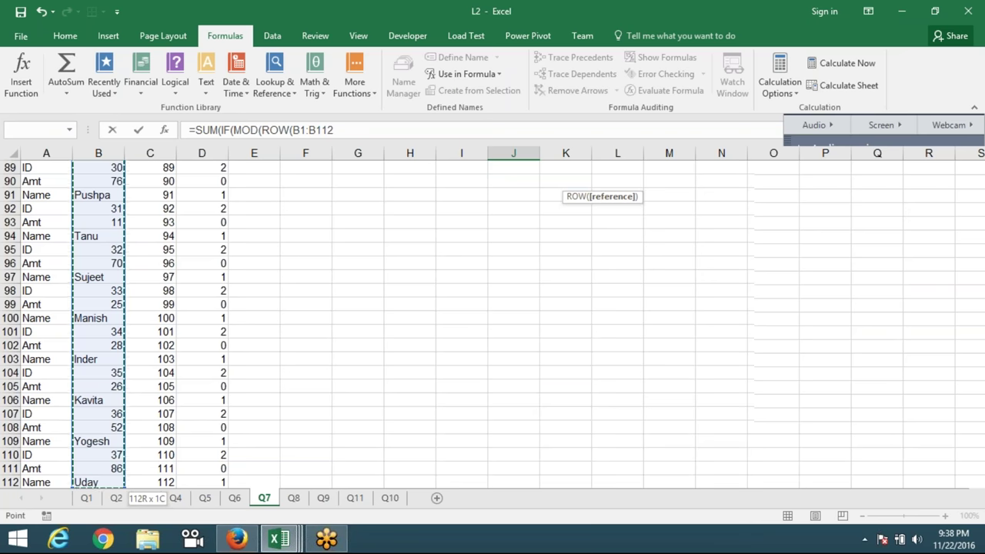
text(,3)
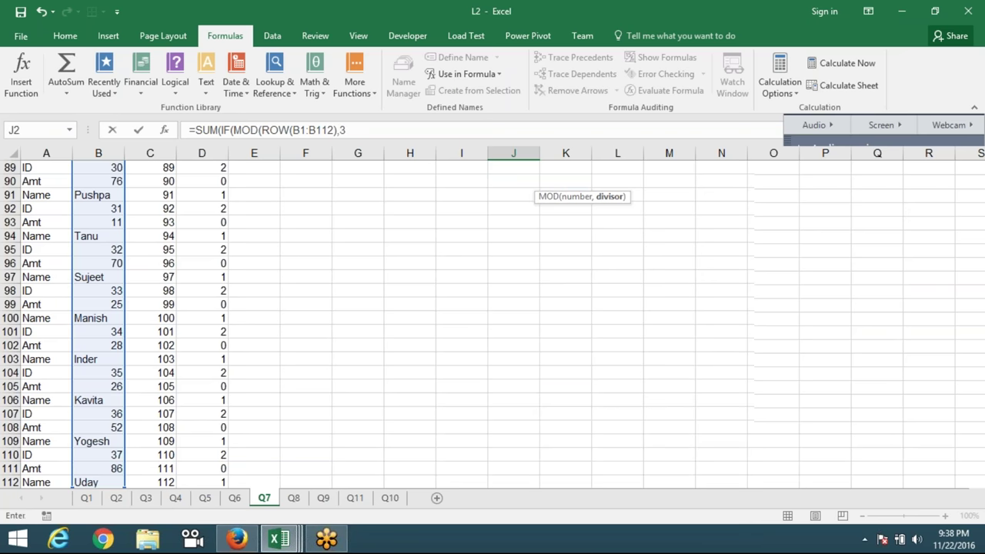
text())
text(=0,)
Step: Add B1:B112 as the summed range and commit as an array formula, accepting the correction
key(Left)
key(Left)
key(Left)
key(Home)
key(ctrl+Right)
key(Up)
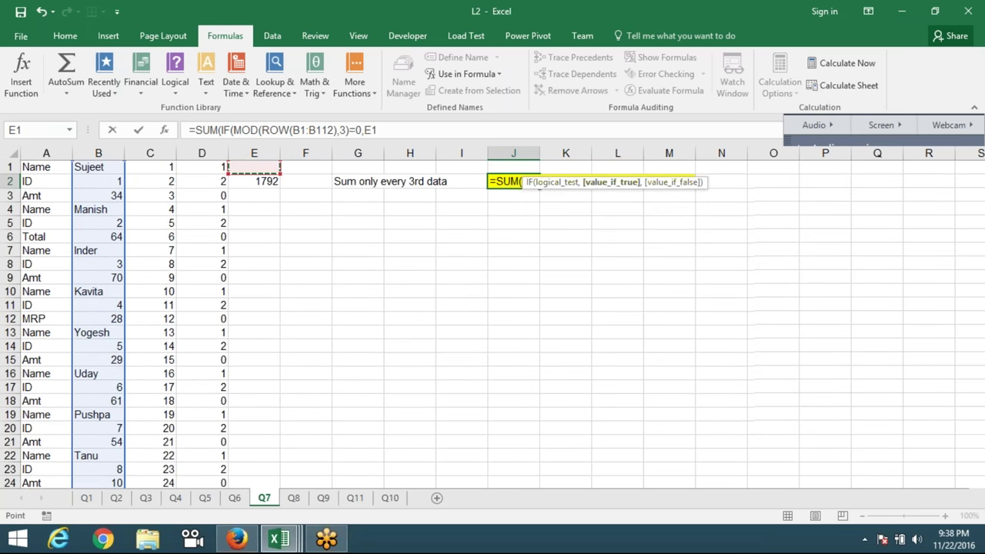
key(Left)
key(Left)
key(Left)
key(ctrl+shift+Down)
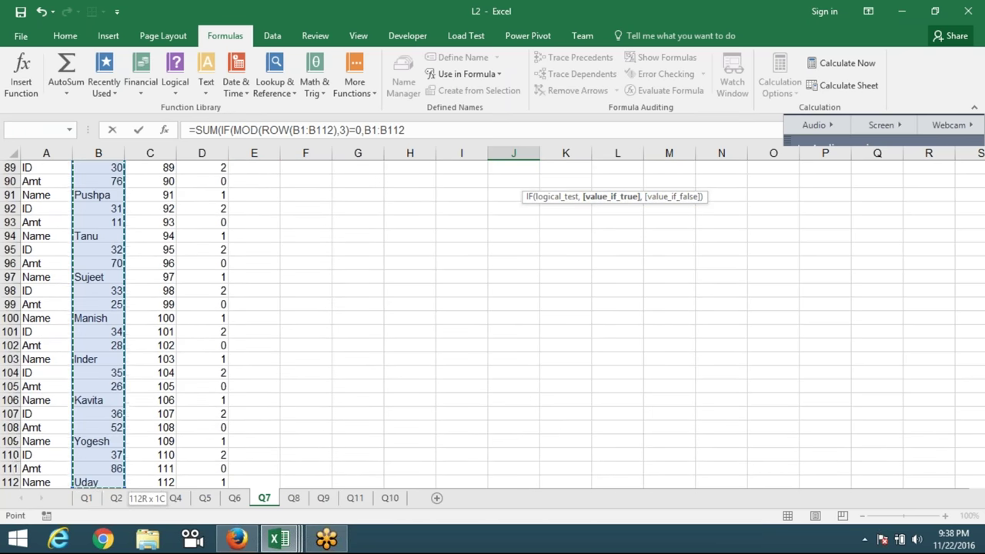
key(ctrl+shift+Return)
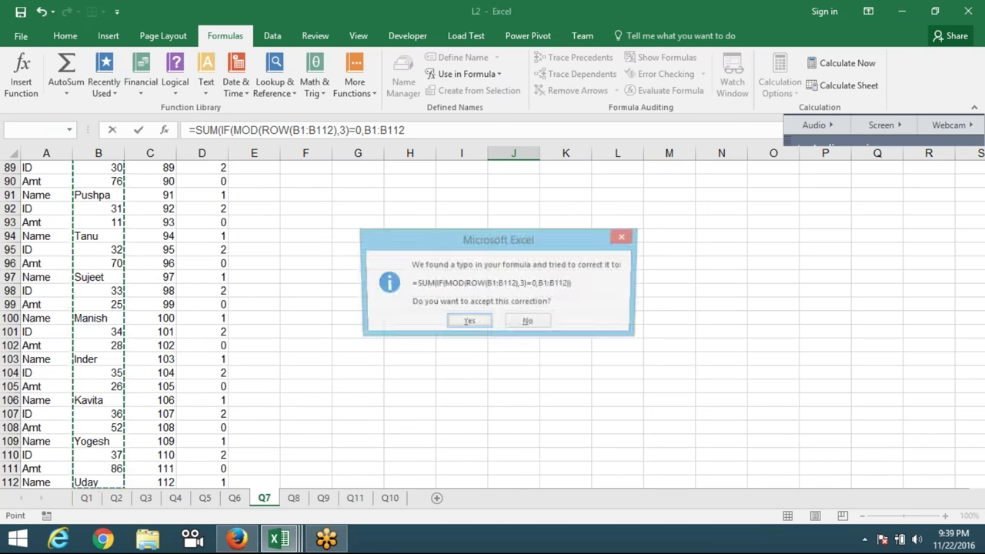
key(Return)
scroll(143, 209, up, 20)
scroll(143, 209, up, 8)
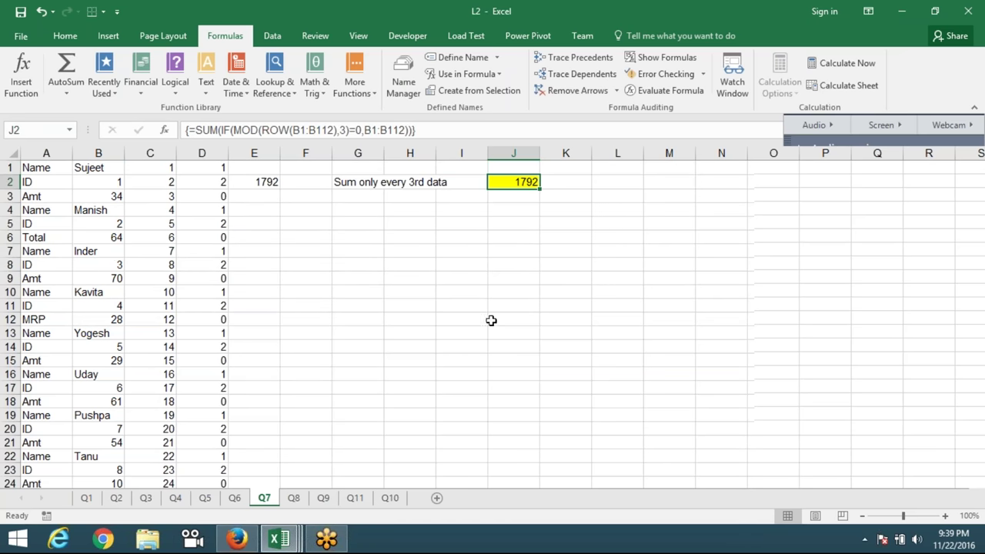
Step: Evaluate J2's formula through the ROW, MOD and IF stages to the final 1792, then close
click(652, 92)
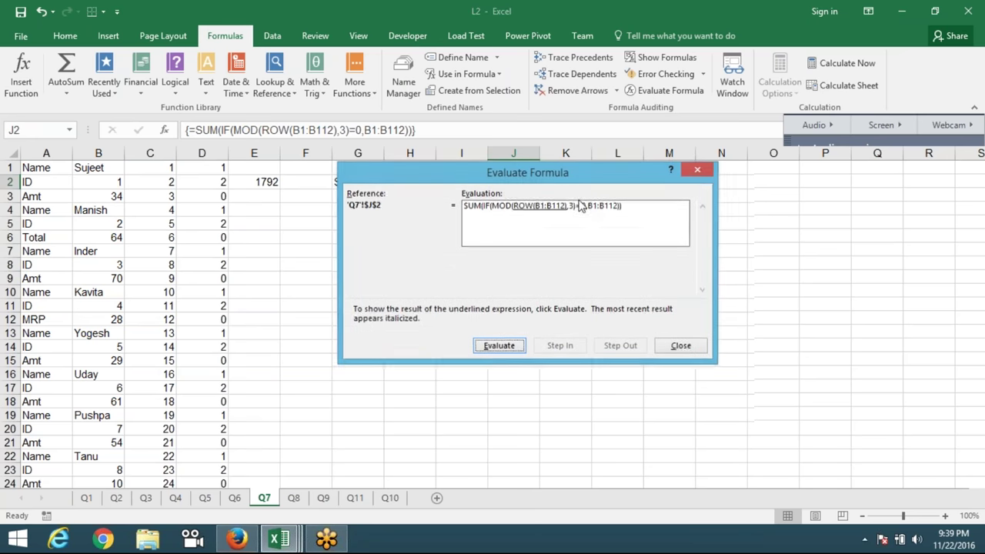
drag(572, 178, 574, 260)
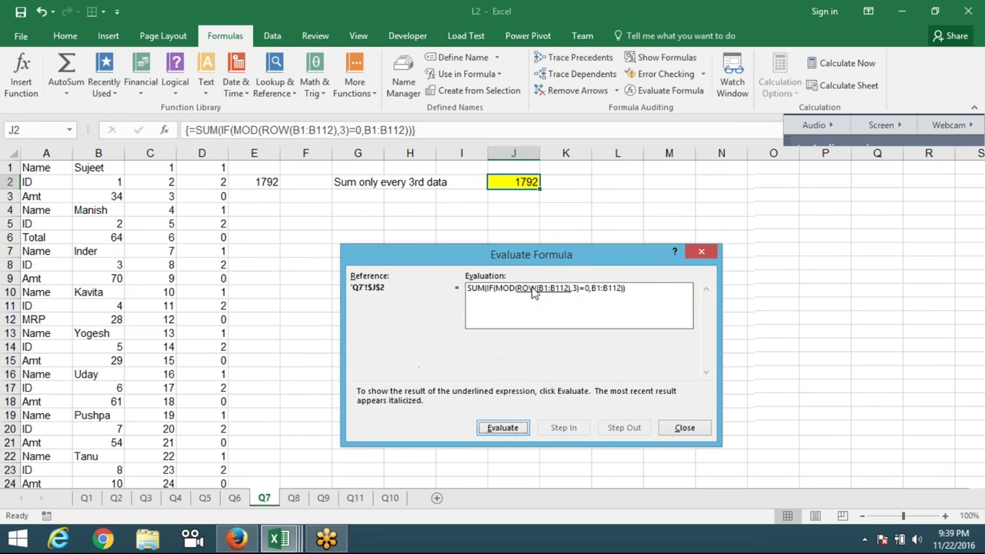
click(504, 429)
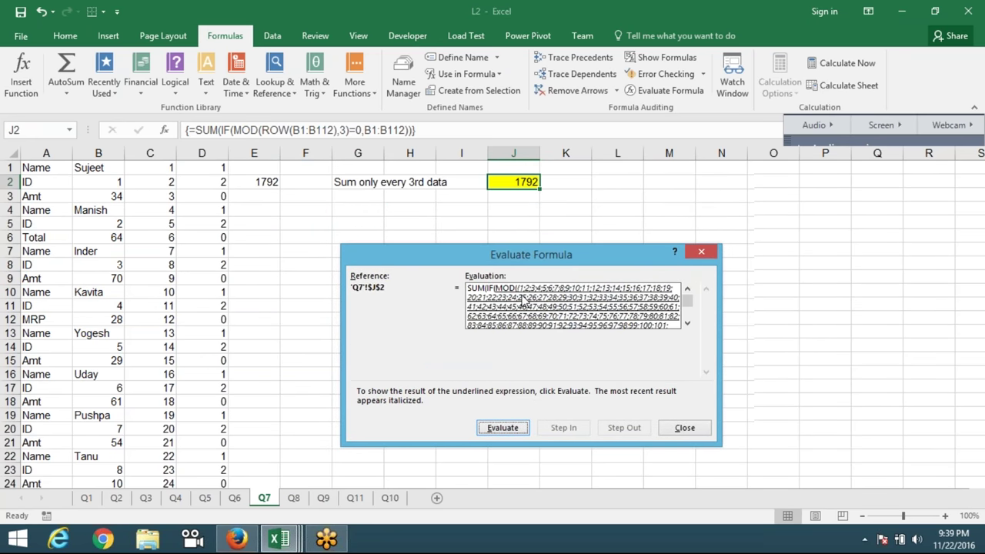
click(687, 323)
click(688, 323)
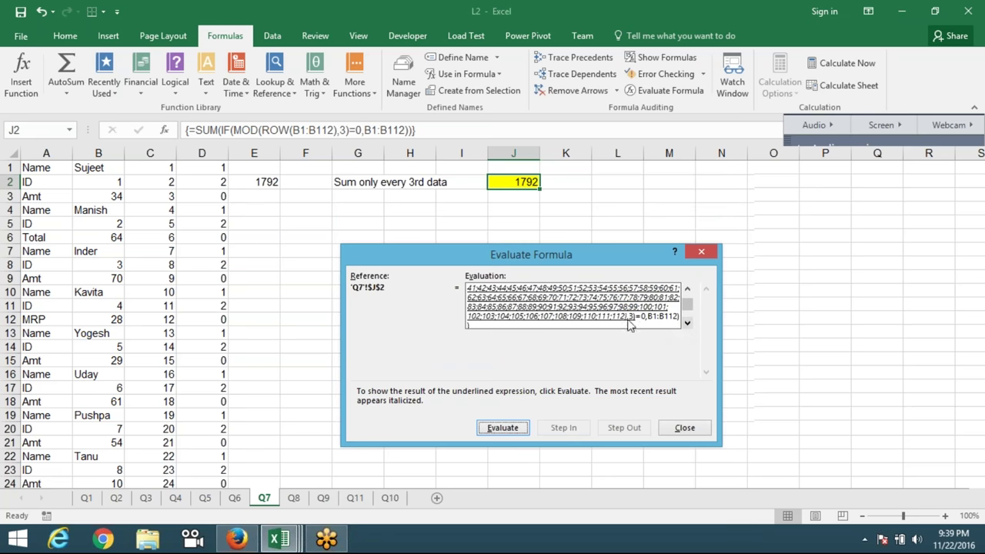
click(511, 431)
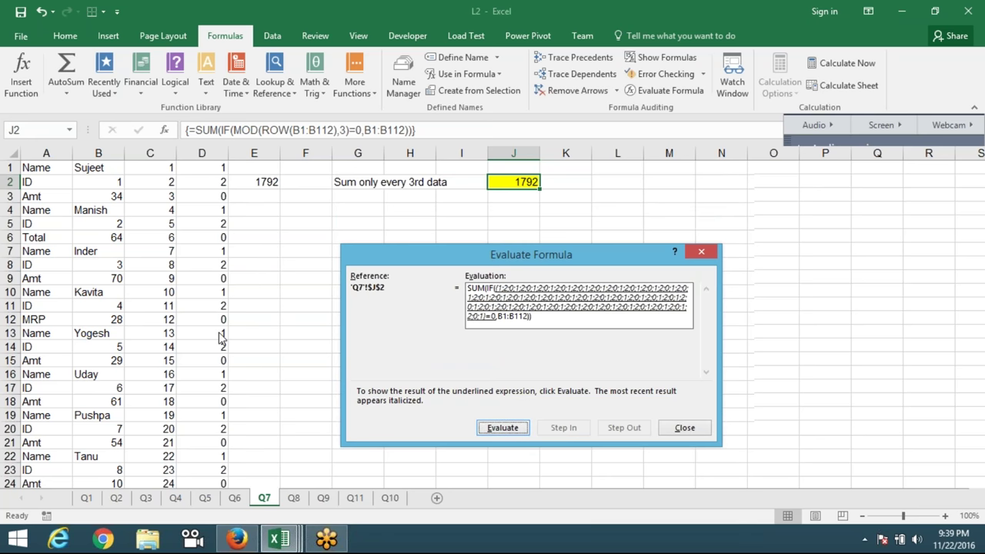
click(504, 429)
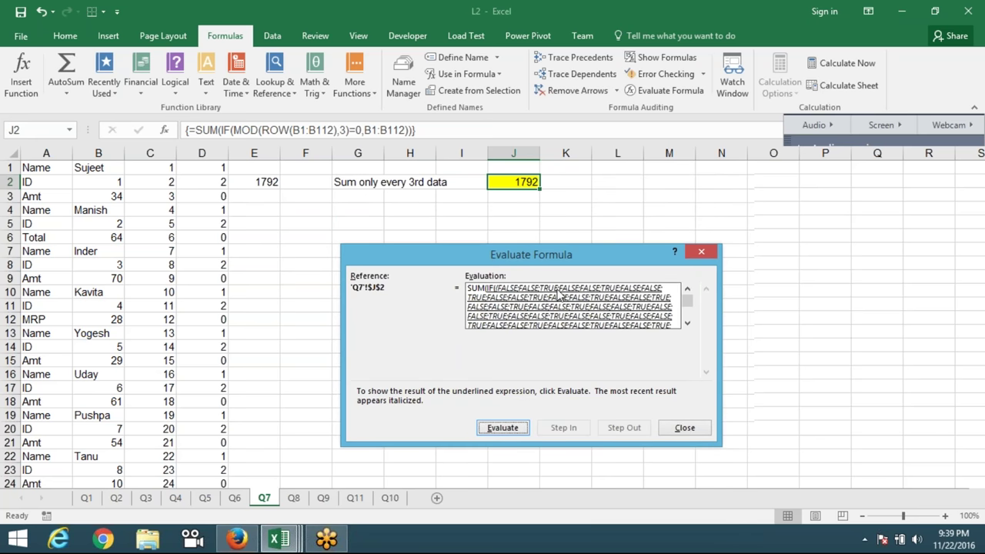
click(510, 431)
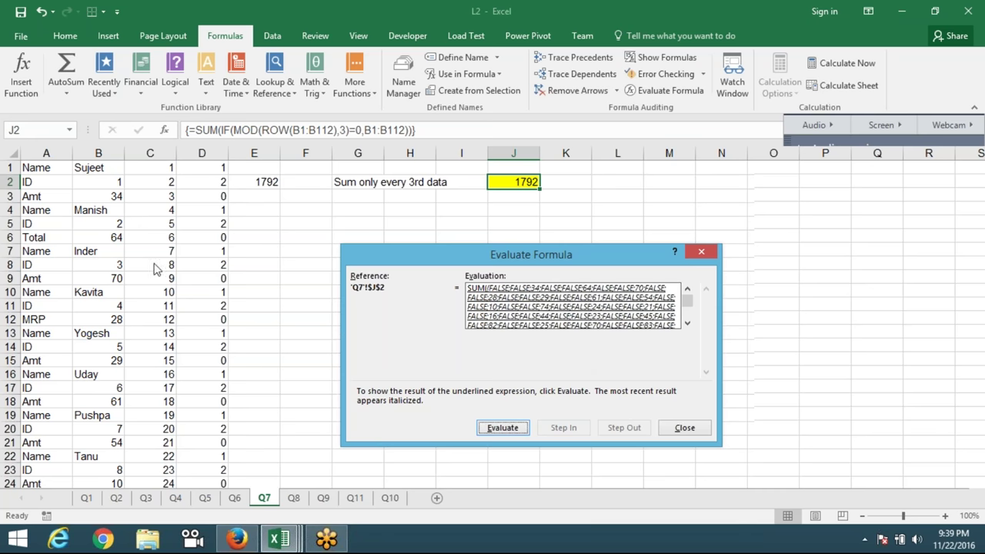
click(502, 429)
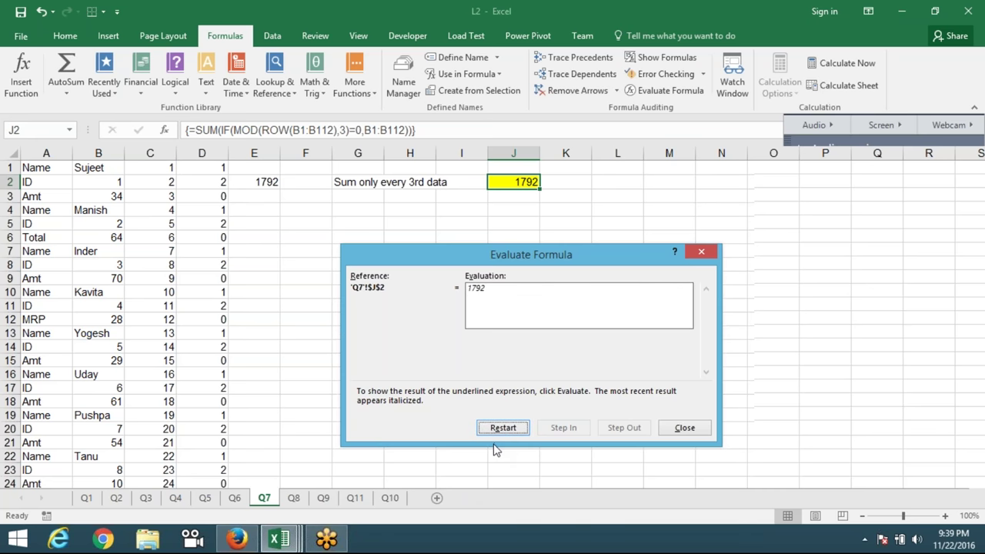
click(684, 428)
Step: Review E2's SUMIF formula and J2's array formula on Q7
click(342, 356)
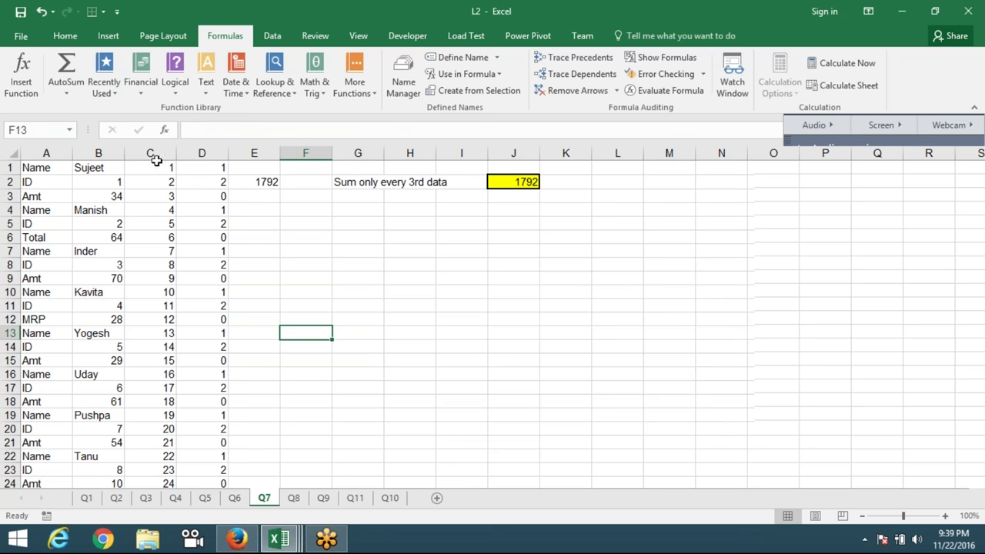
drag(150, 153, 194, 159)
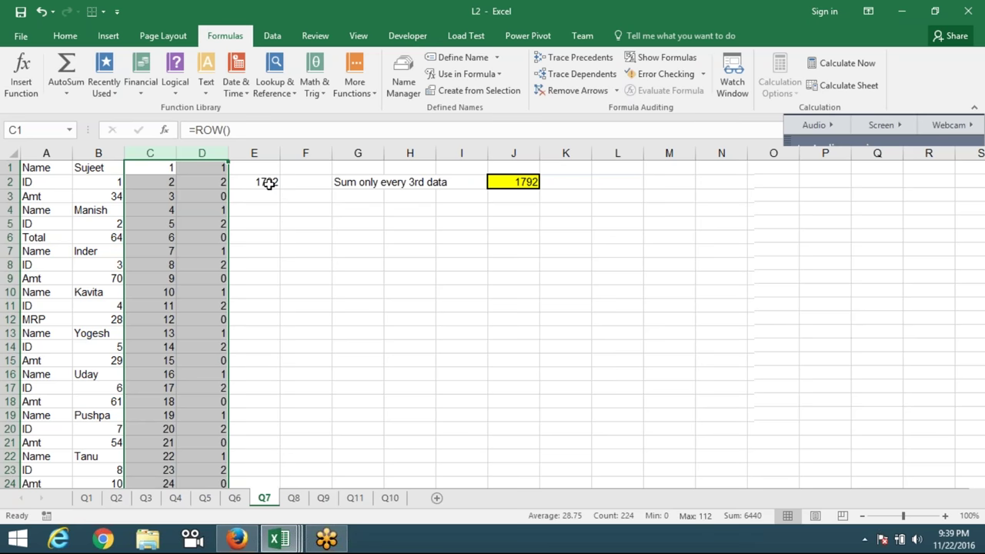
click(268, 182)
click(528, 183)
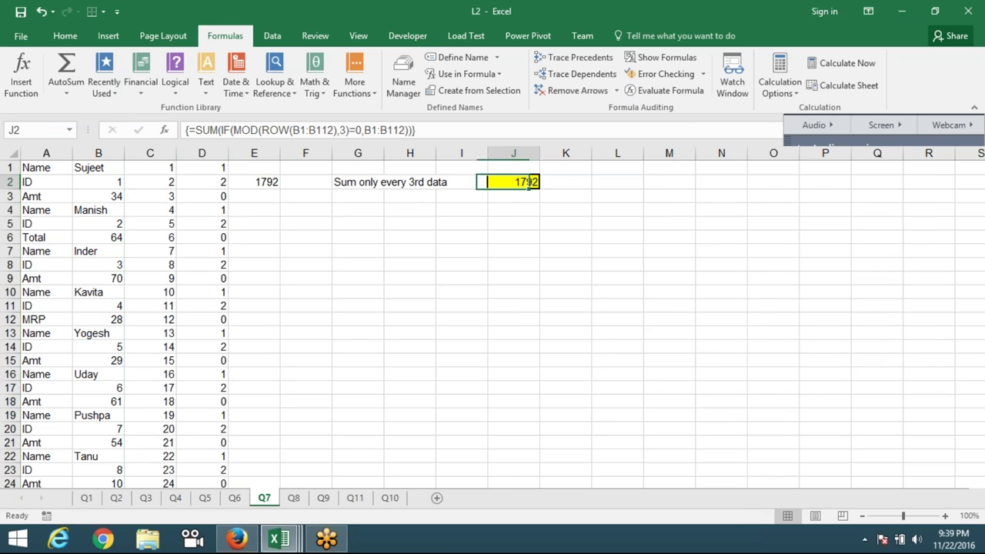
Step: Browse sheets Q8 to Q11, then Q6 back through Q1, returning to Q7
click(303, 499)
click(323, 499)
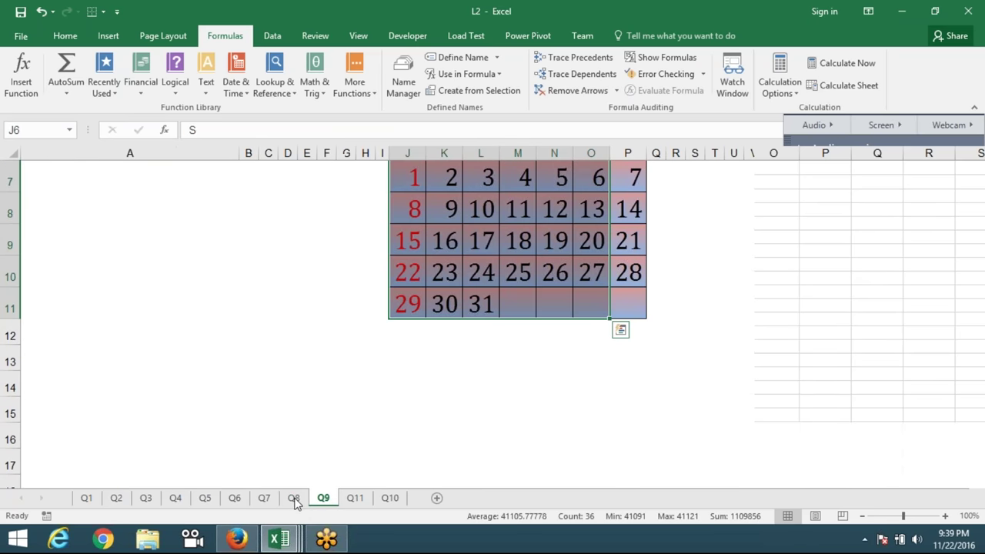
click(282, 445)
scroll(301, 471, up, 2)
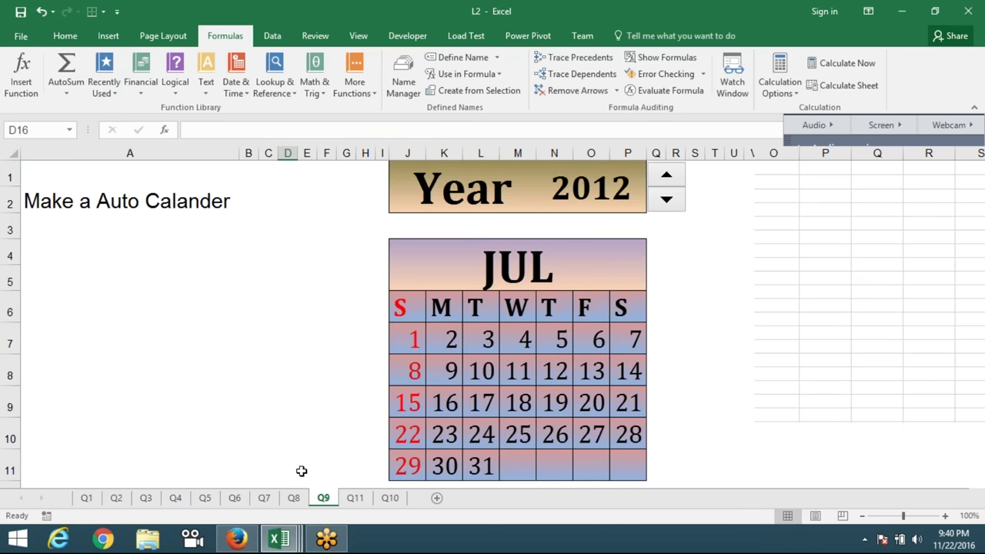
click(293, 498)
click(359, 500)
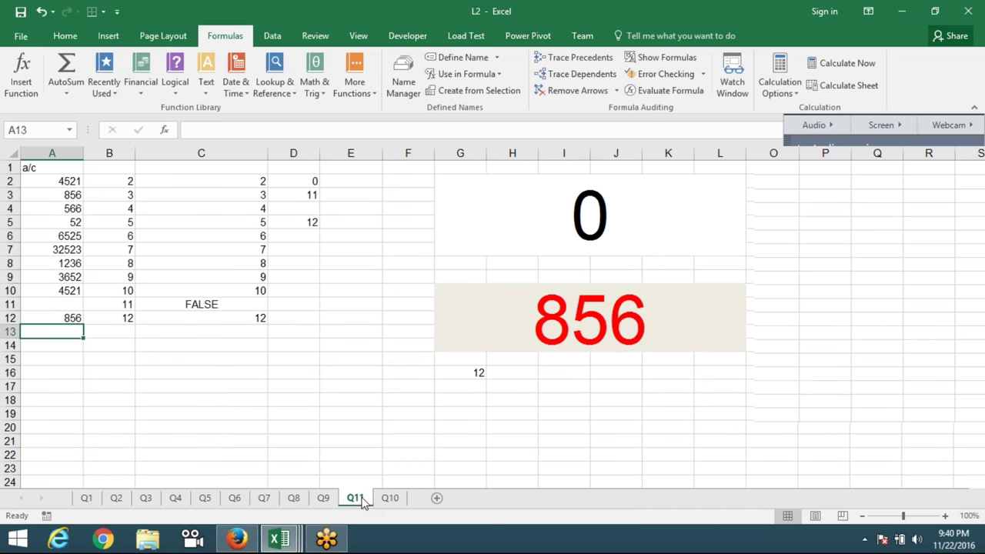
click(391, 498)
click(264, 498)
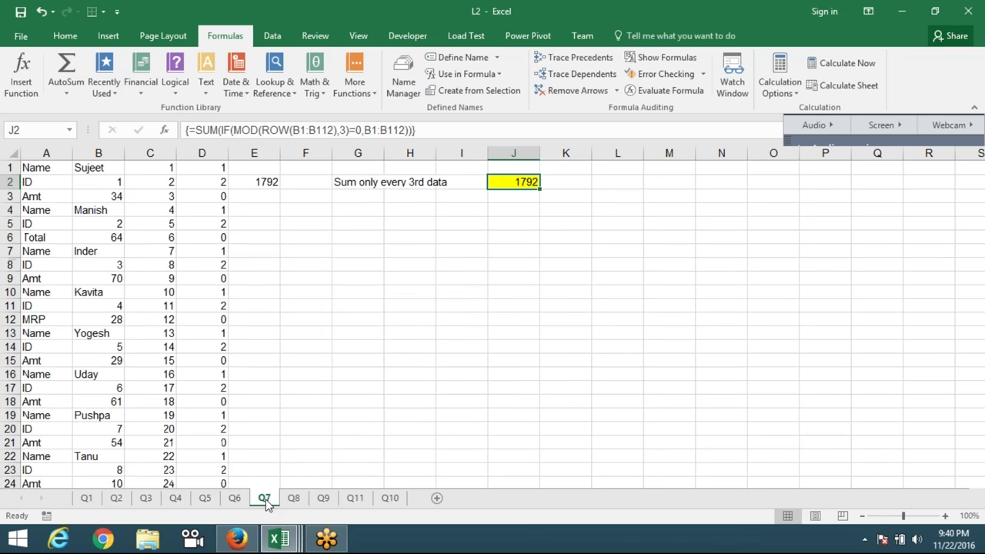
click(235, 499)
click(205, 499)
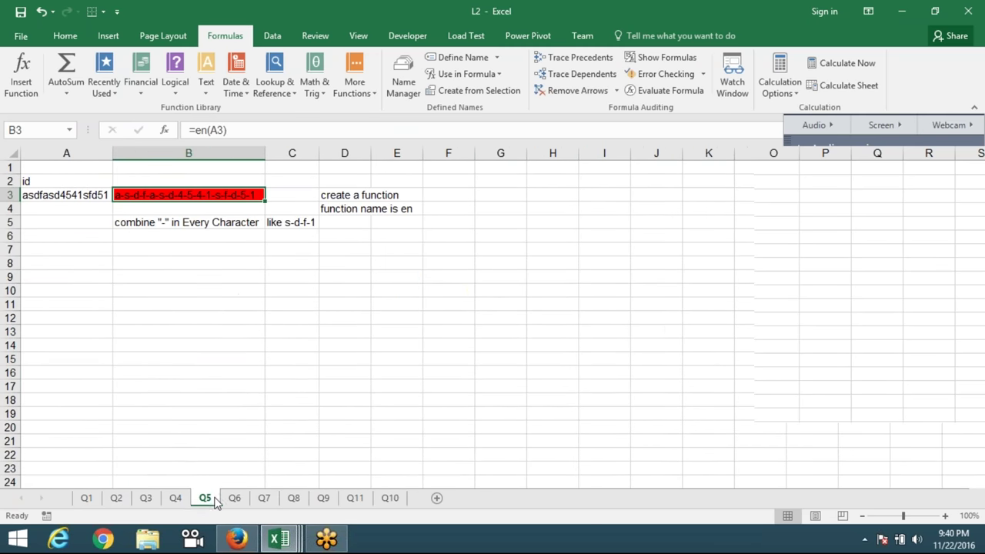
click(175, 498)
click(146, 499)
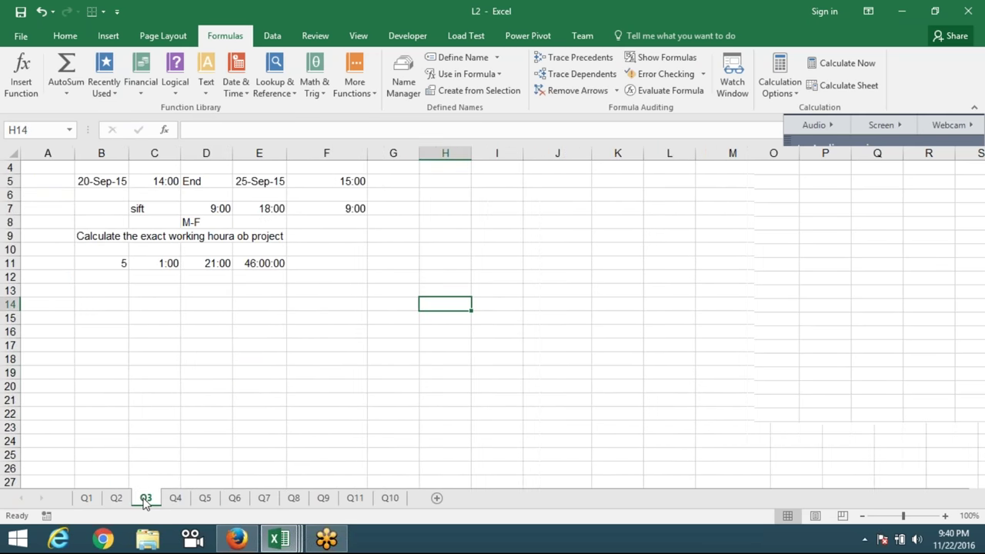
click(116, 500)
click(92, 499)
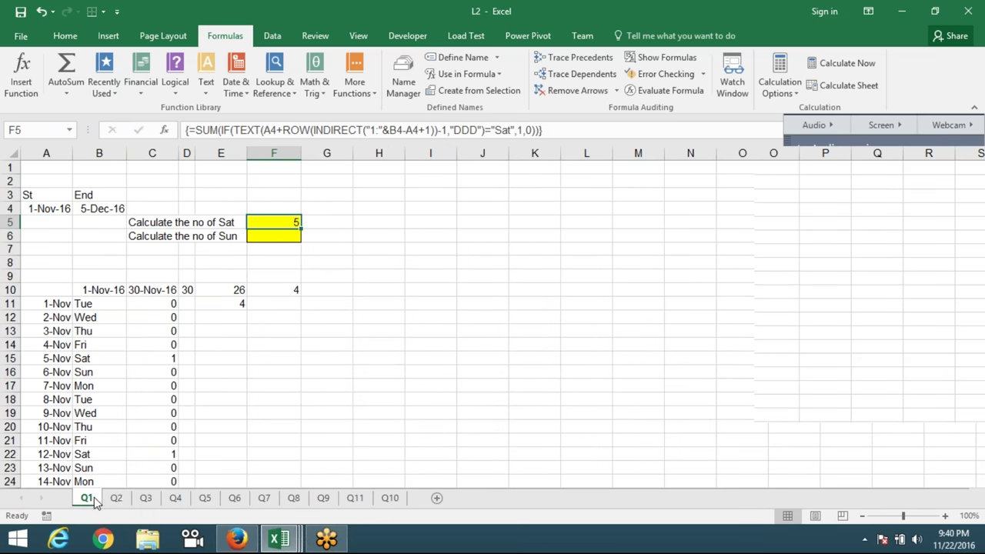
click(264, 499)
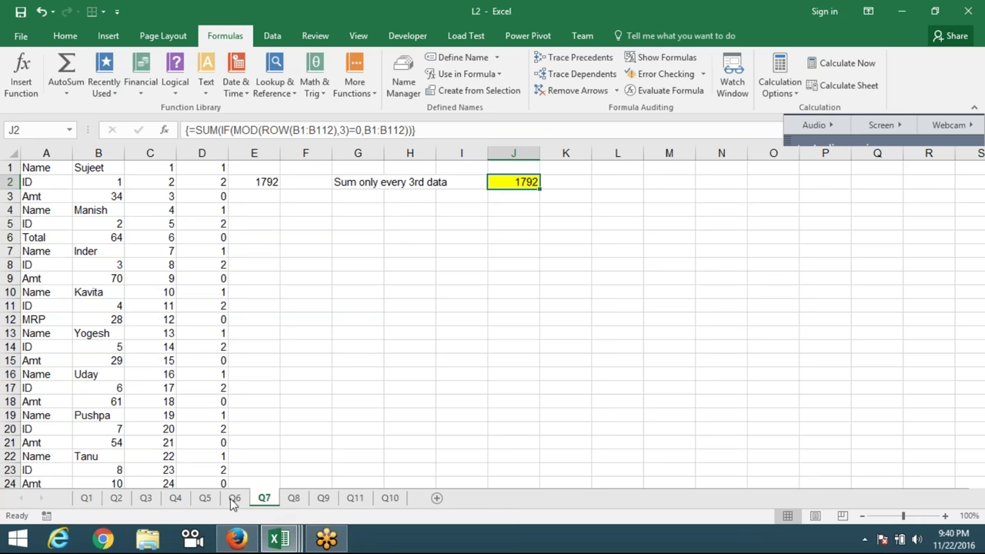
Step: Step through Q4, Q5, Q1, Q2, then Q3 to Q11 in order, ending back on Q7
click(177, 500)
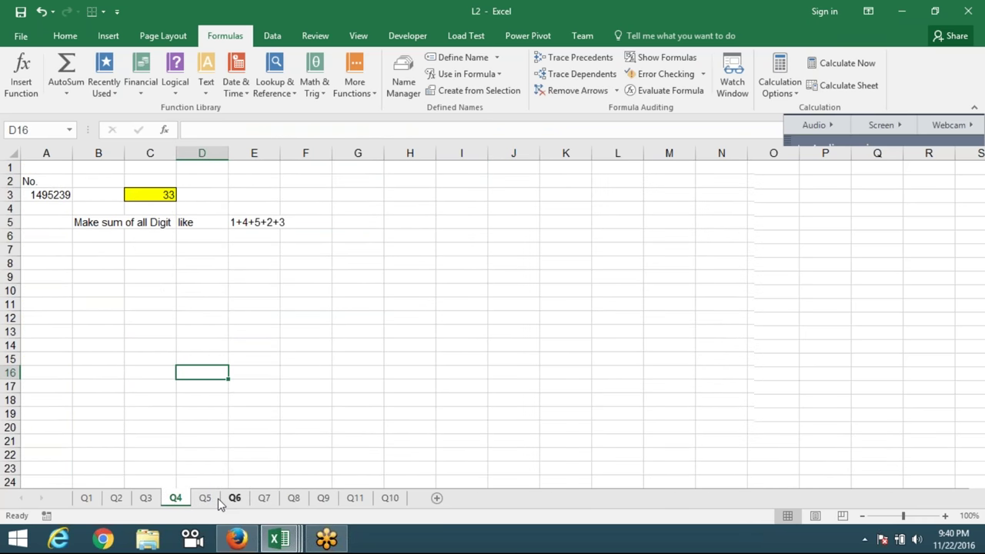
click(209, 500)
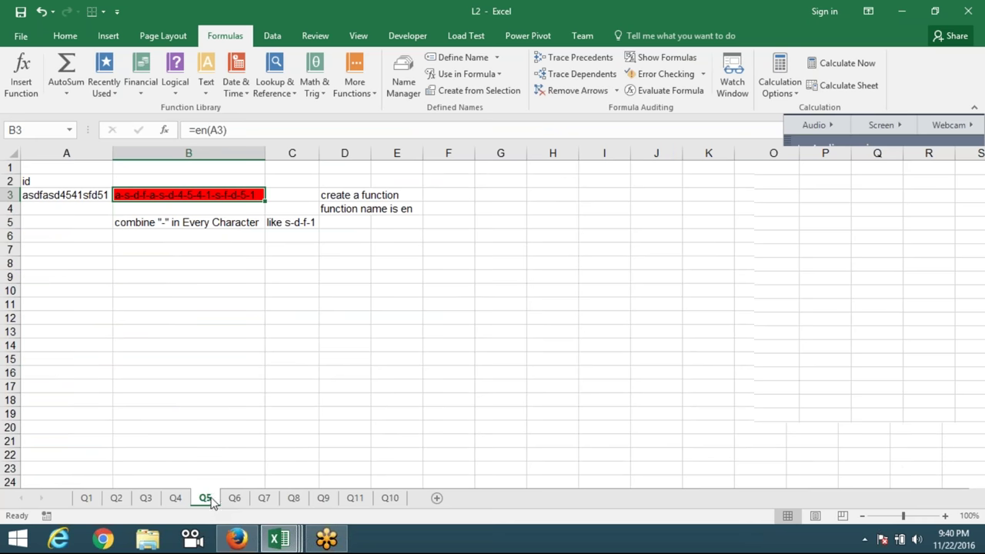
click(96, 504)
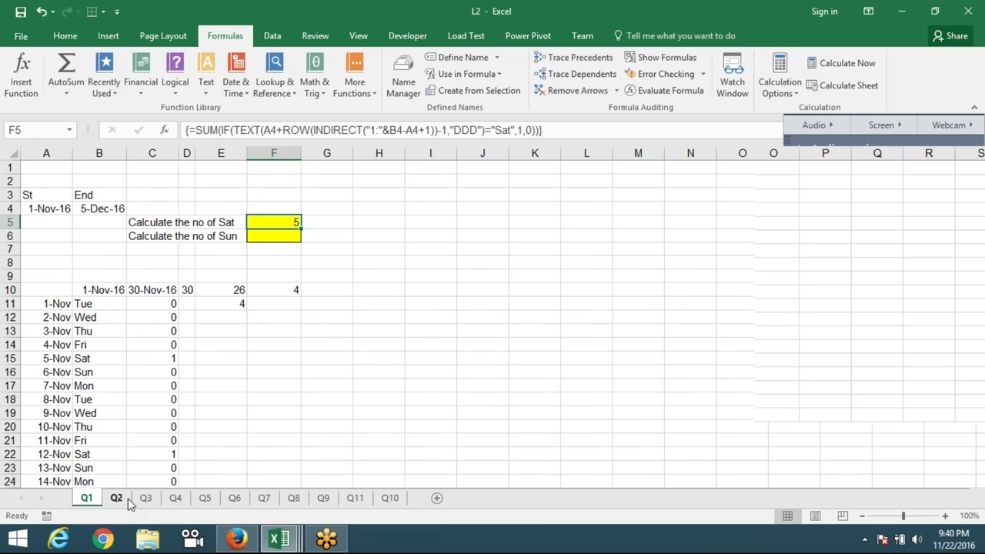
click(117, 499)
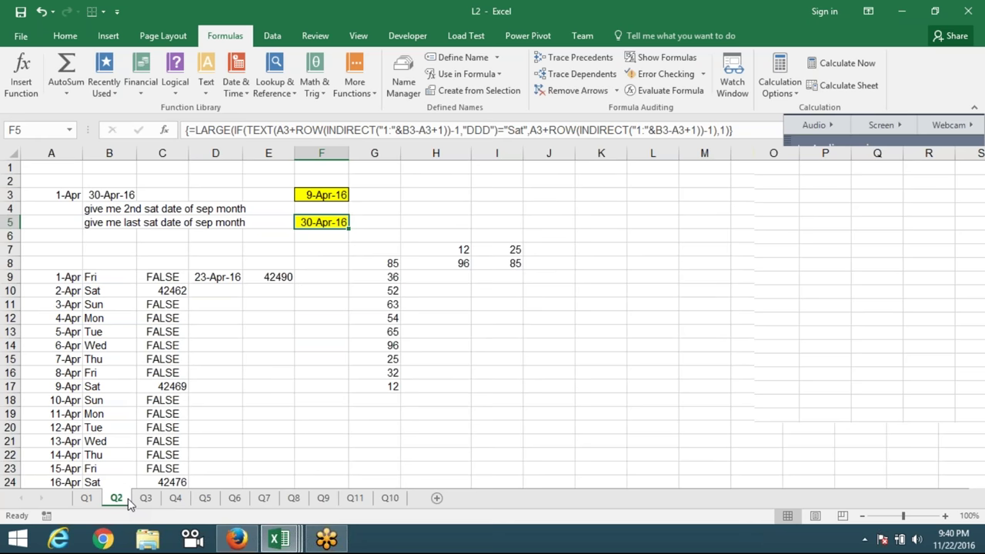
click(145, 498)
click(175, 499)
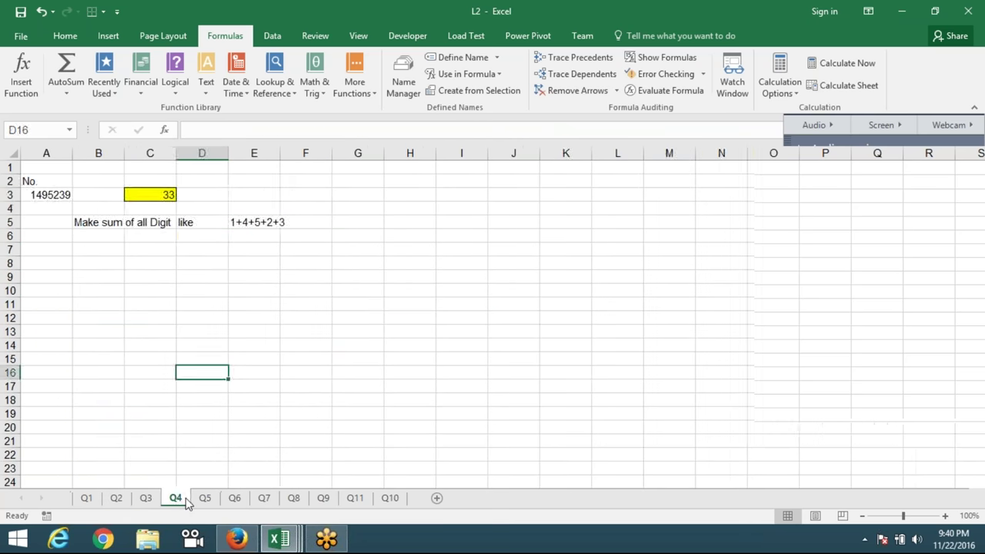
click(205, 498)
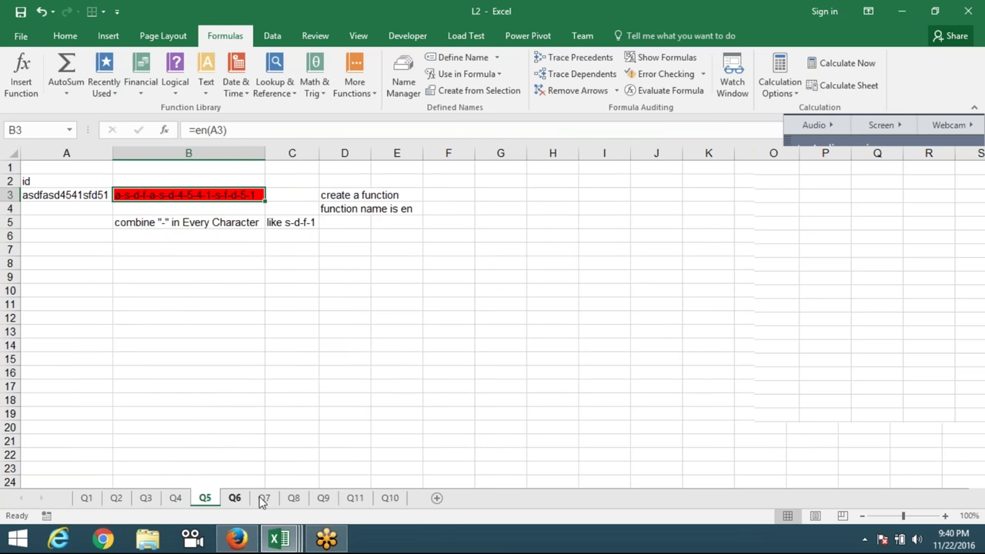
click(268, 499)
click(289, 499)
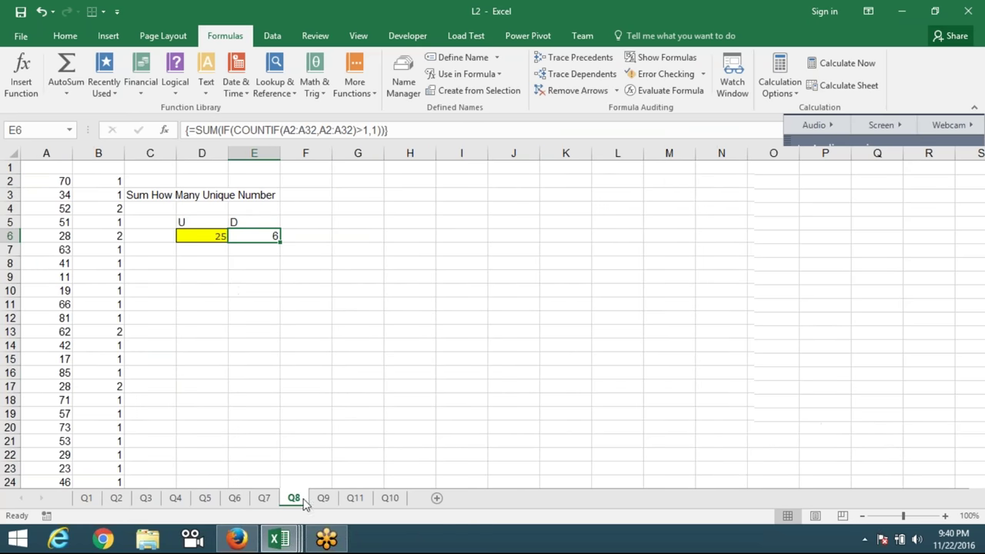
click(325, 499)
click(354, 499)
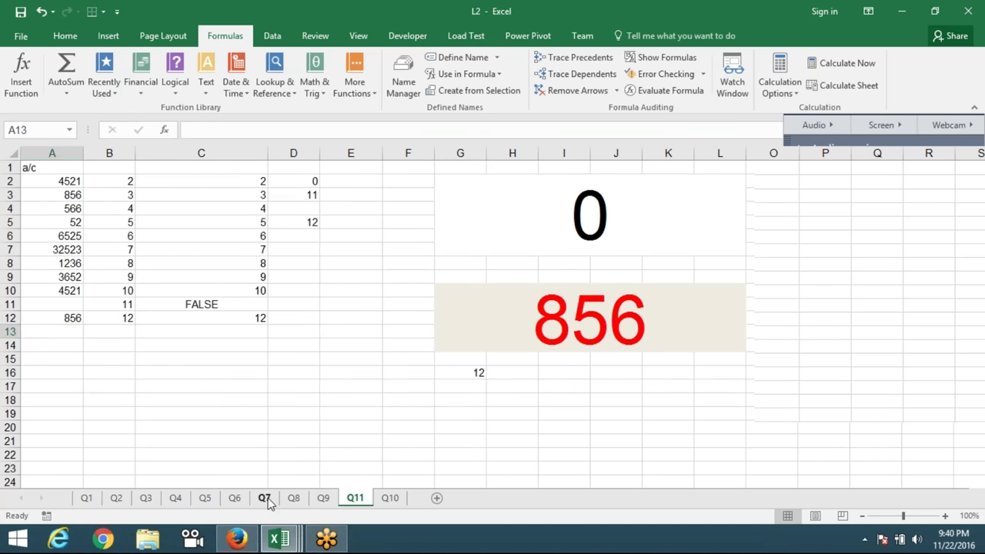
click(264, 498)
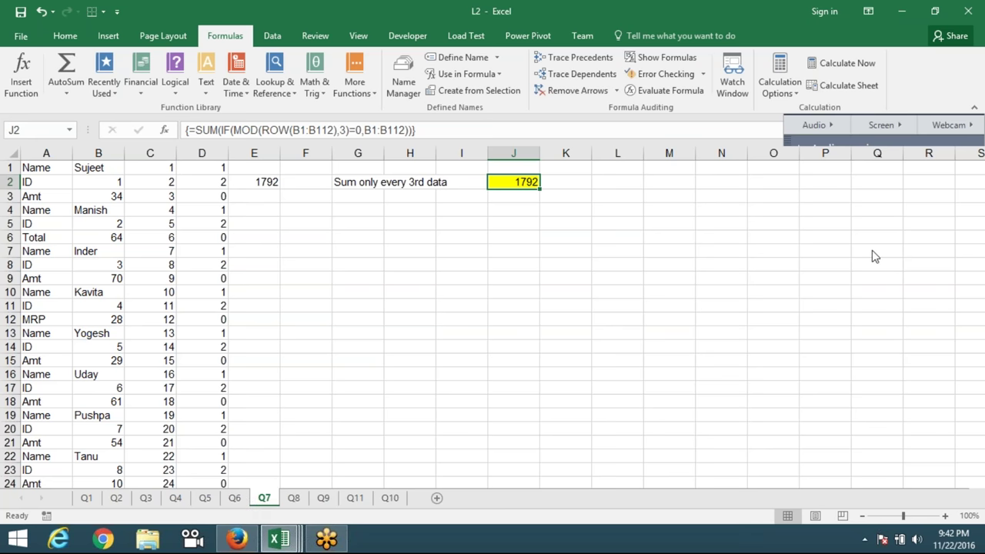
Step: Select a cell on Q7, where E2 and the yellow J2 both show 1792
click(529, 243)
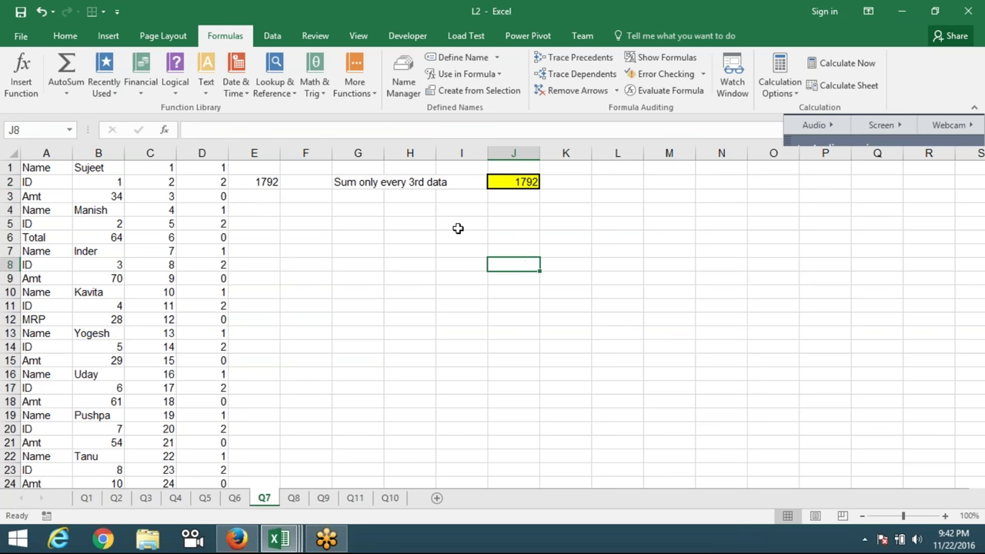
Step: Look through the Q8 and Q9 sheets of the L2 workbook
click(457, 228)
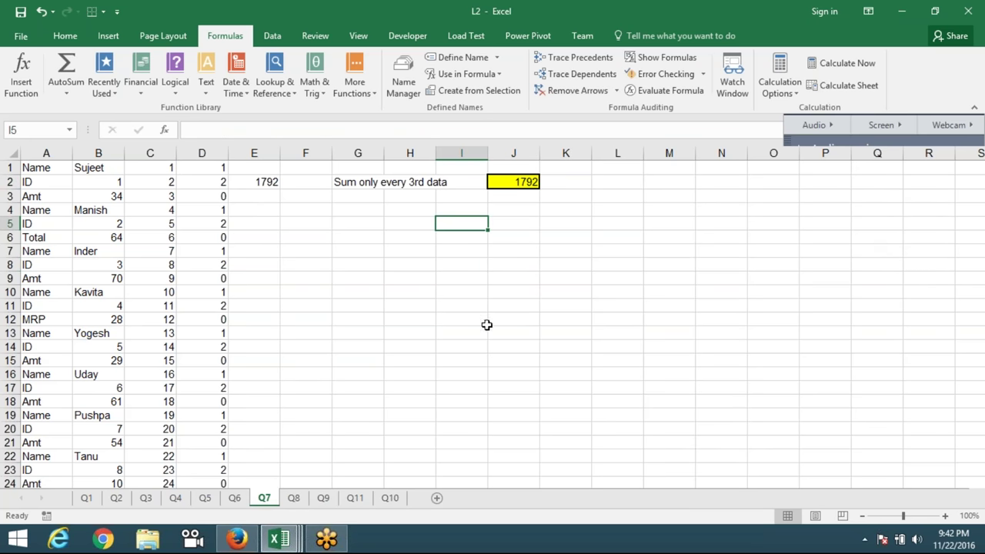
click(450, 336)
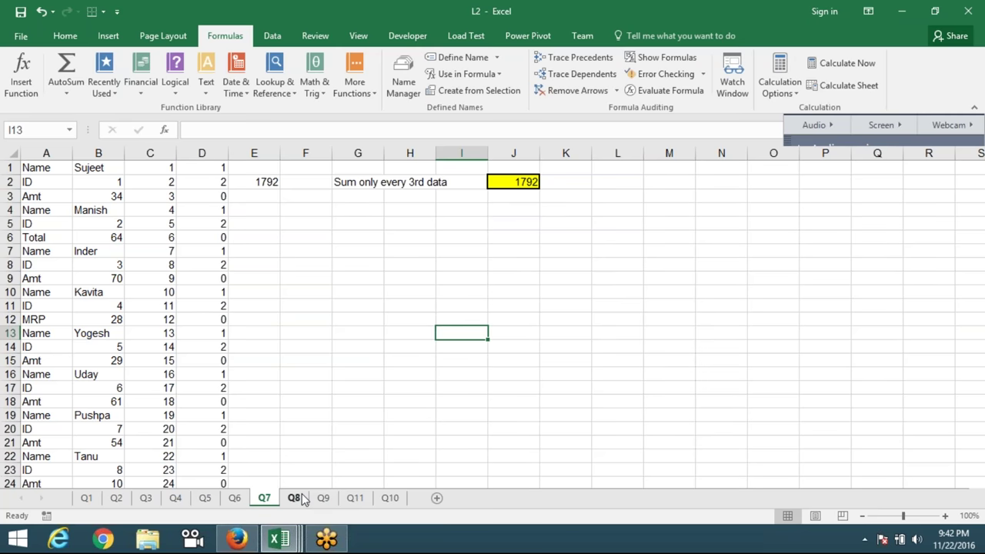
click(296, 500)
click(324, 499)
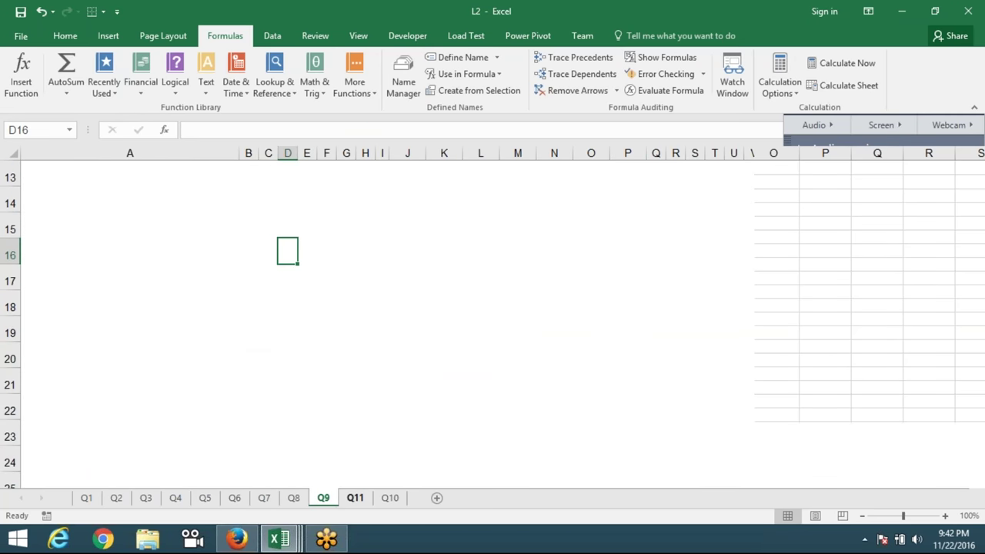
click(444, 328)
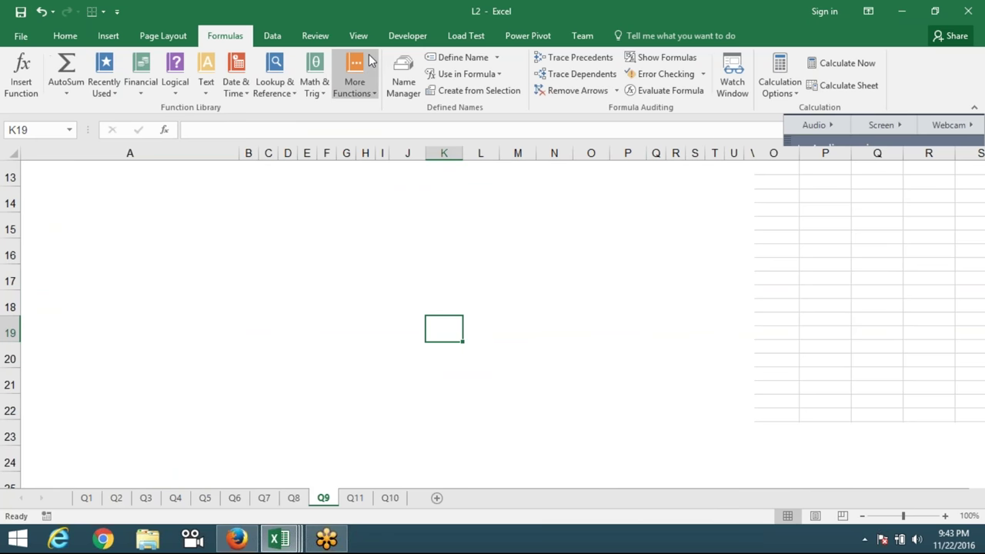
click(674, 200)
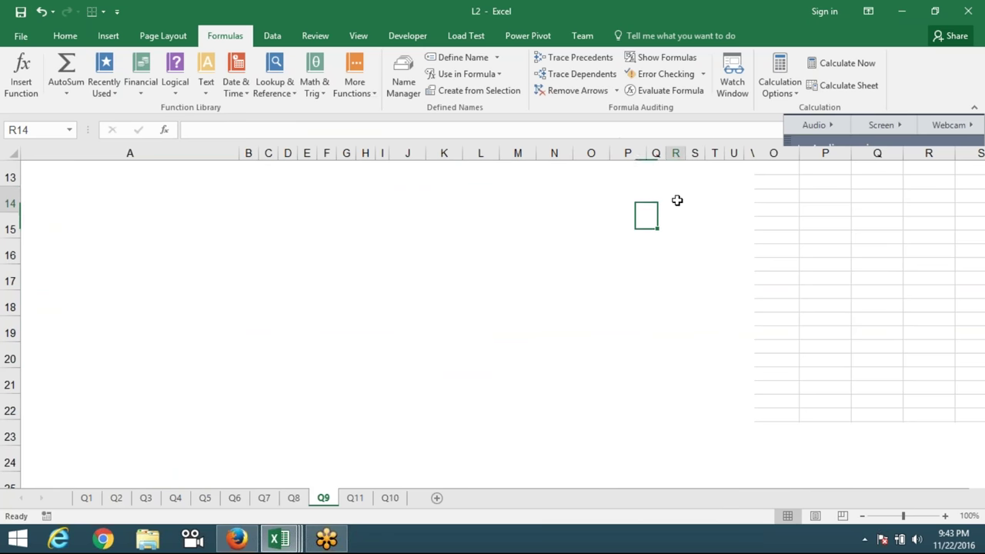
Step: Close L2 and the blank Book1, bringing Firefox to the front
click(968, 12)
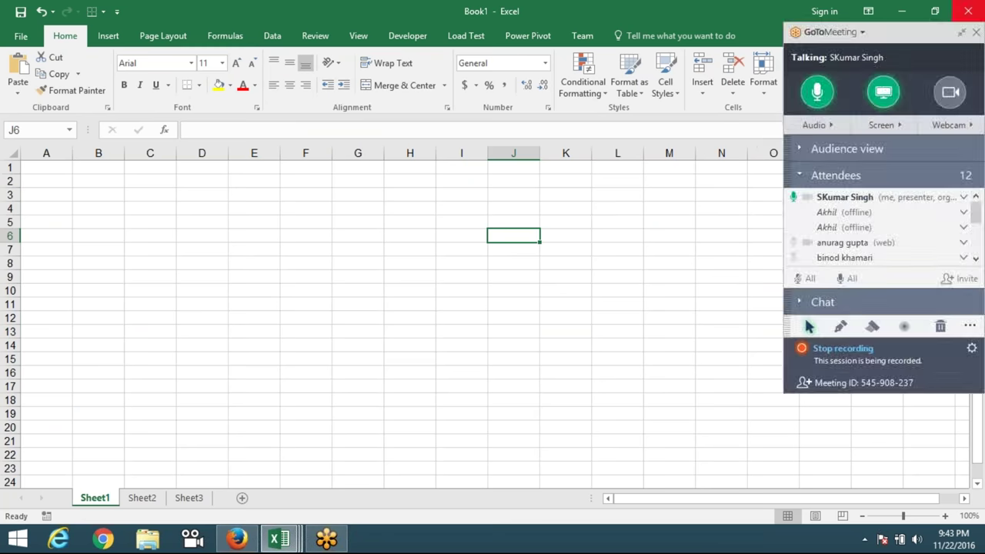
click(981, 15)
click(237, 539)
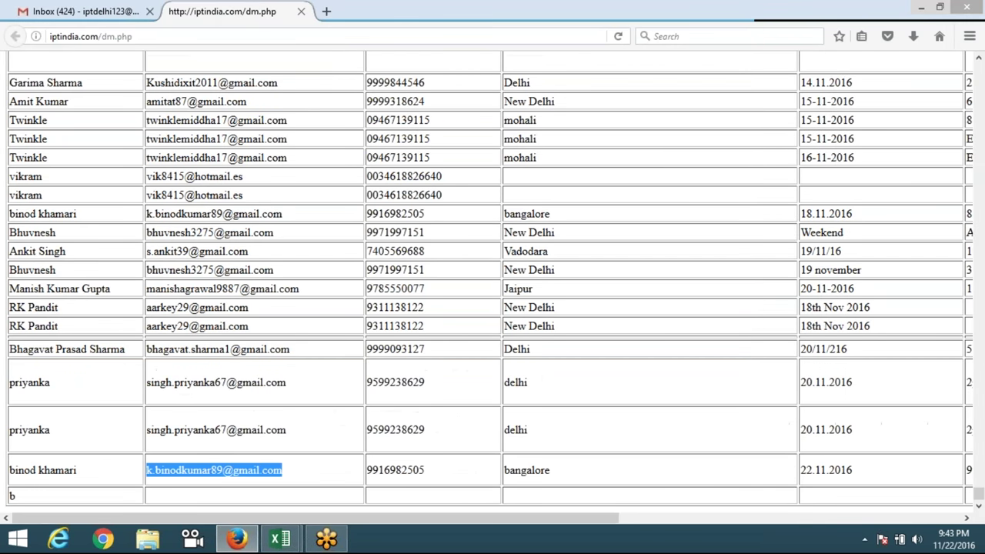
Step: Open a new browser tab on the Google home page
click(326, 11)
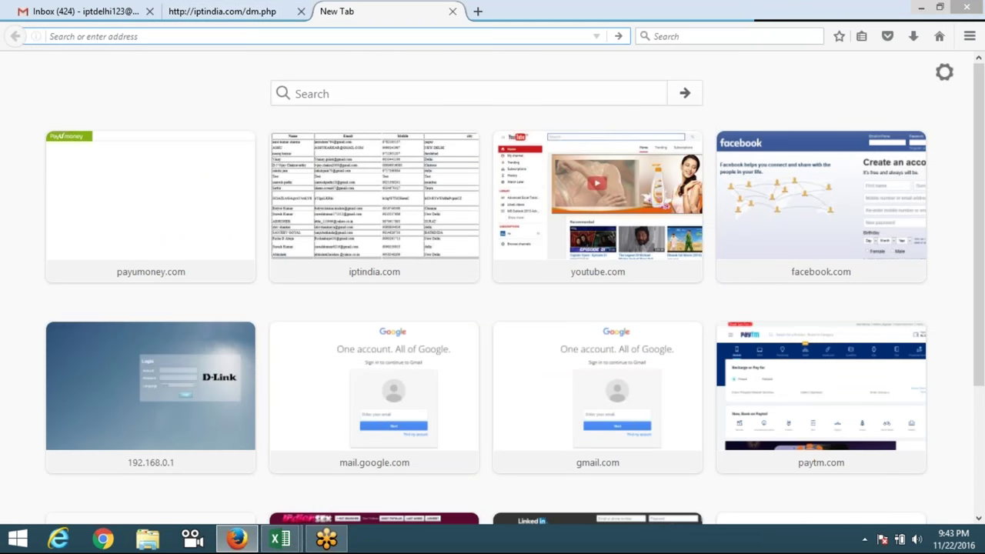
text(GOOgle.com/)
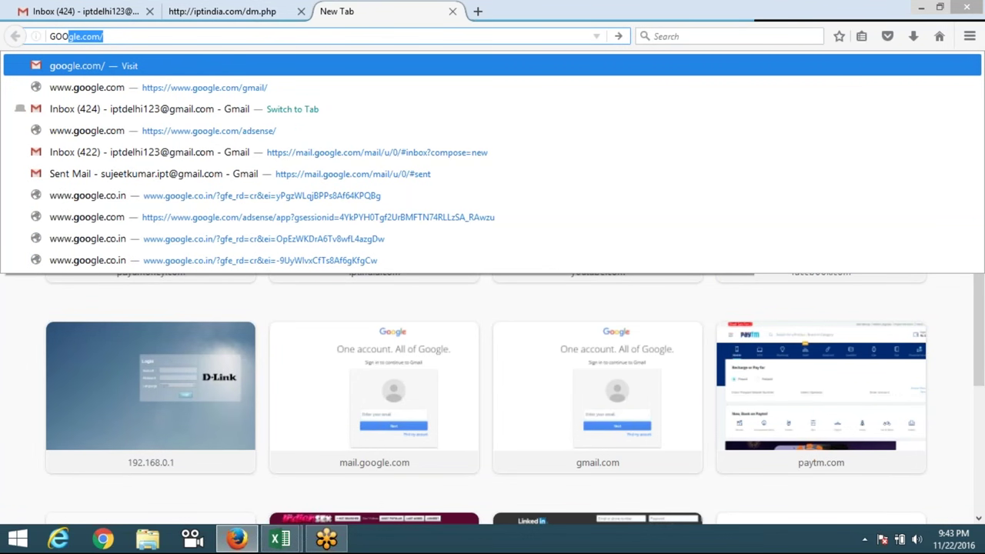
key(Return)
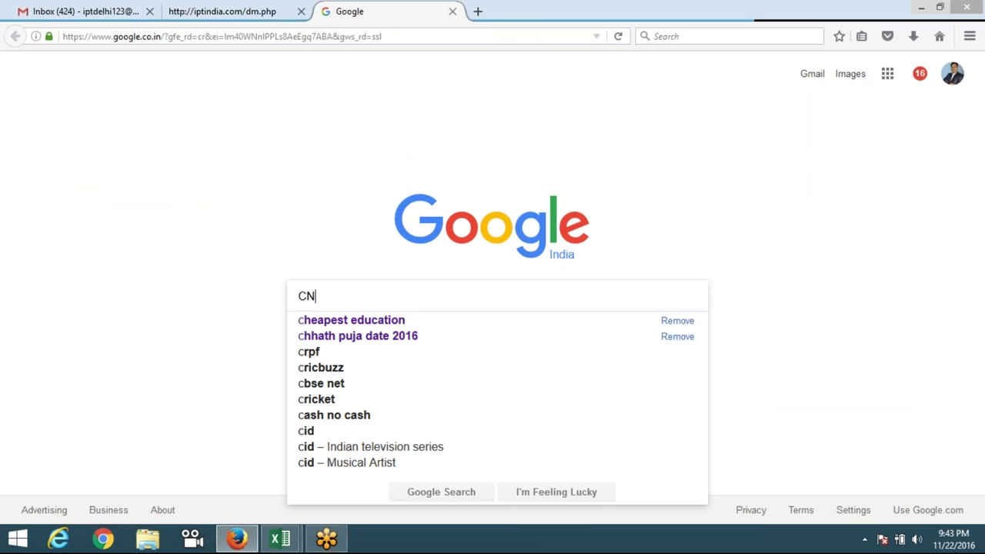
Step: Search Google for 'CTR + SHIFT + ENTER BOOK'
text(T)
key(BackSpace)
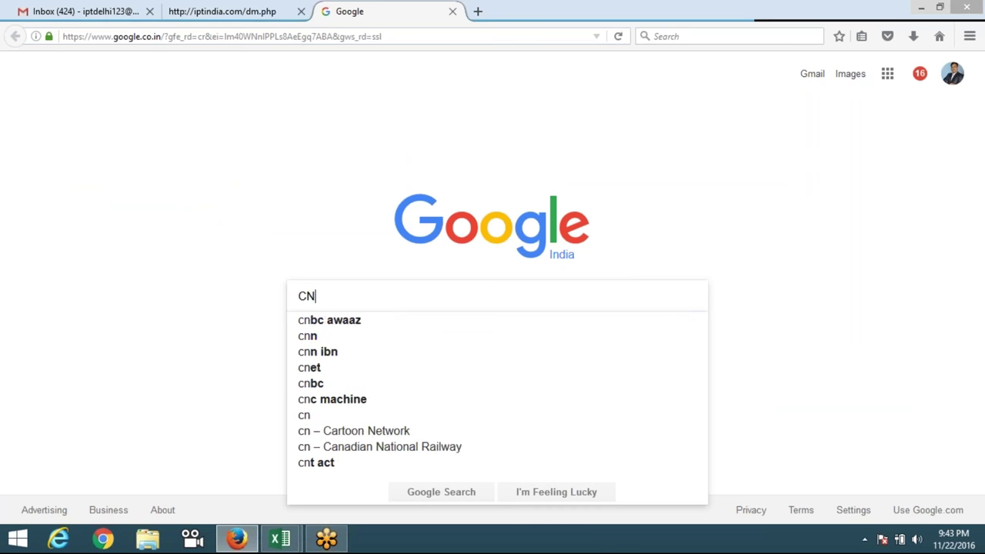
key(BackSpace)
text(R)
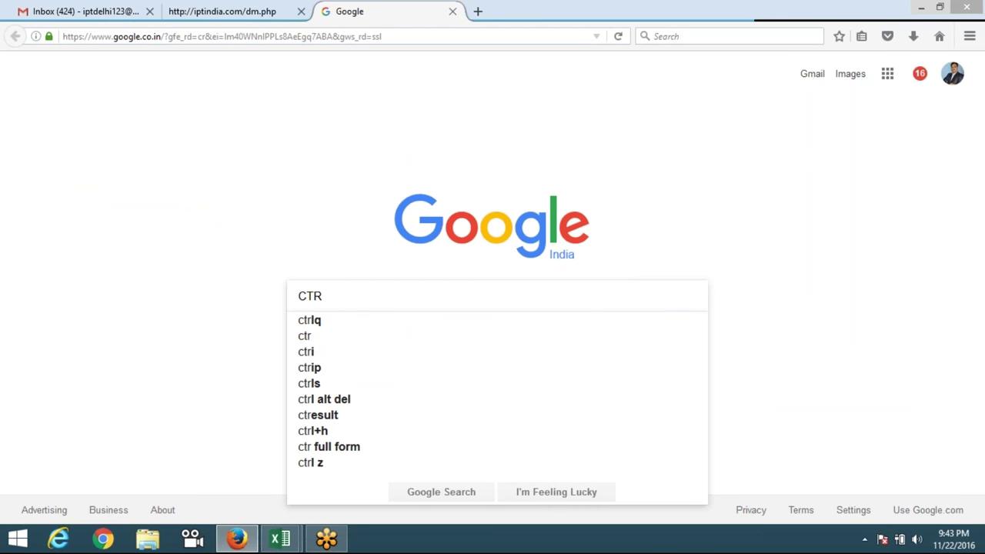
text( +)
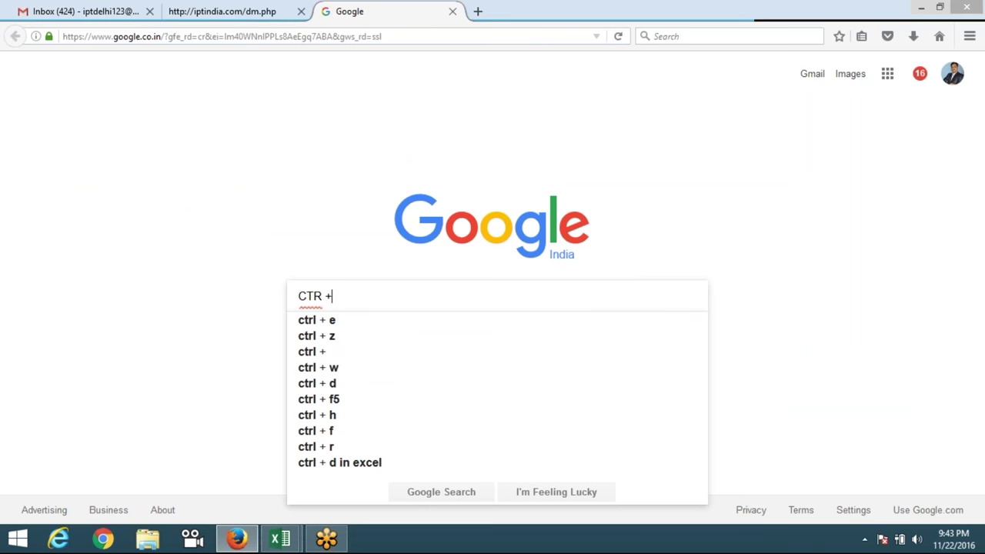
text( SH)
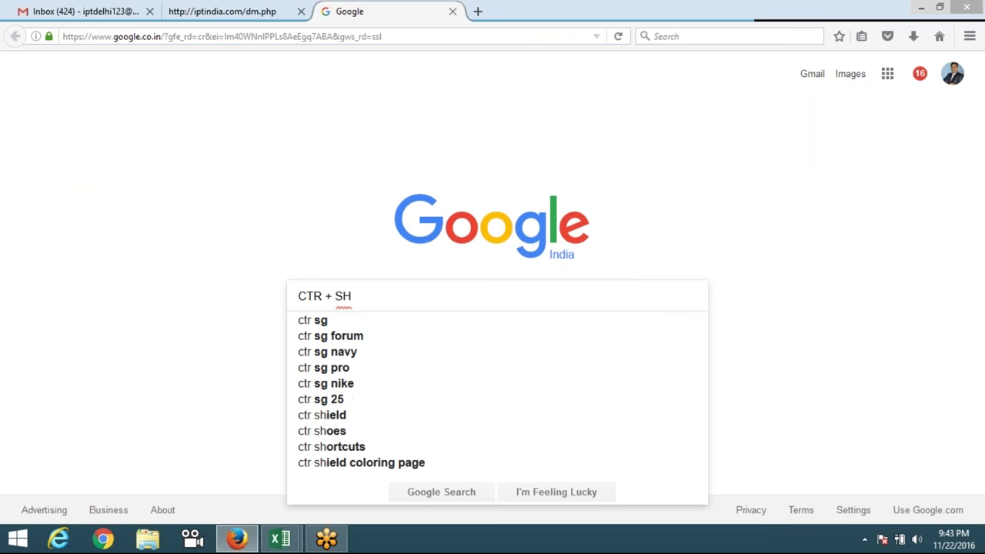
text(IFT )
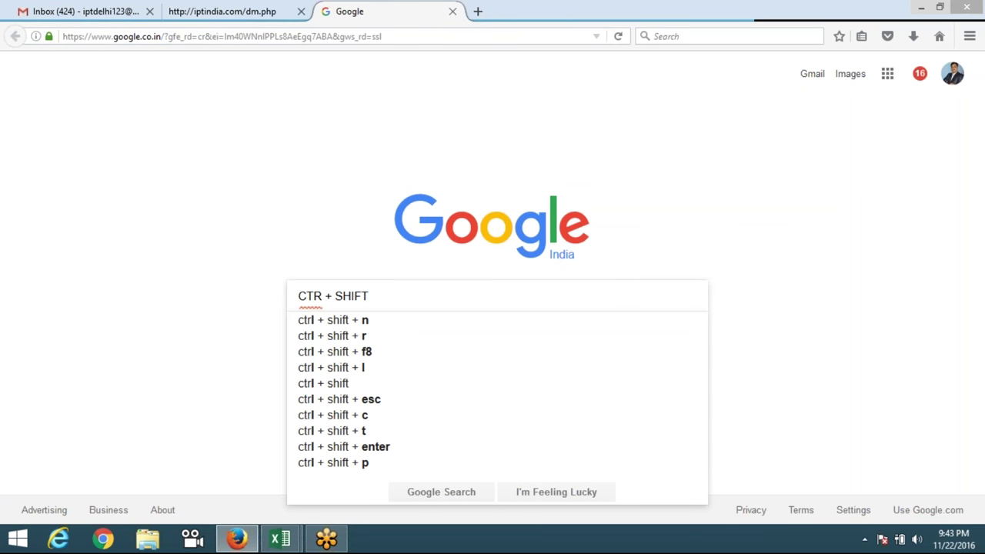
text(+ E)
text(NTER B)
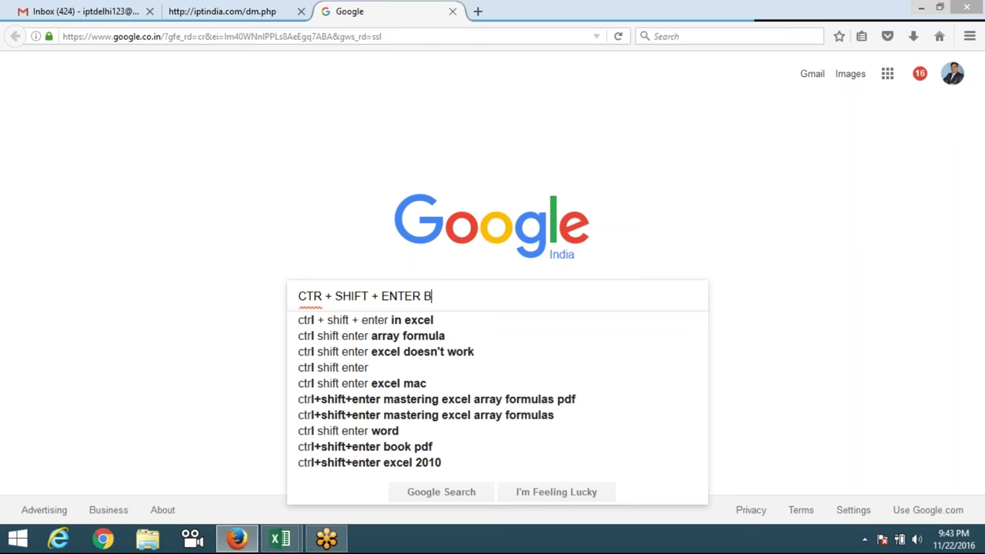
text(OOKL)
key(BackSpace)
key(Return)
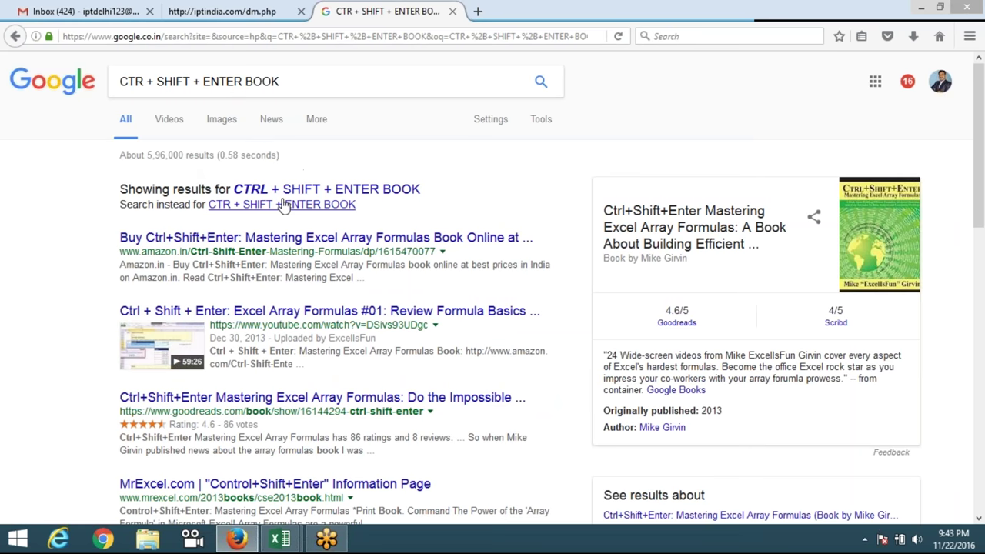
Step: In image results, preview the book covers from Goodreads, MrExcel.com and Booktopia
click(213, 128)
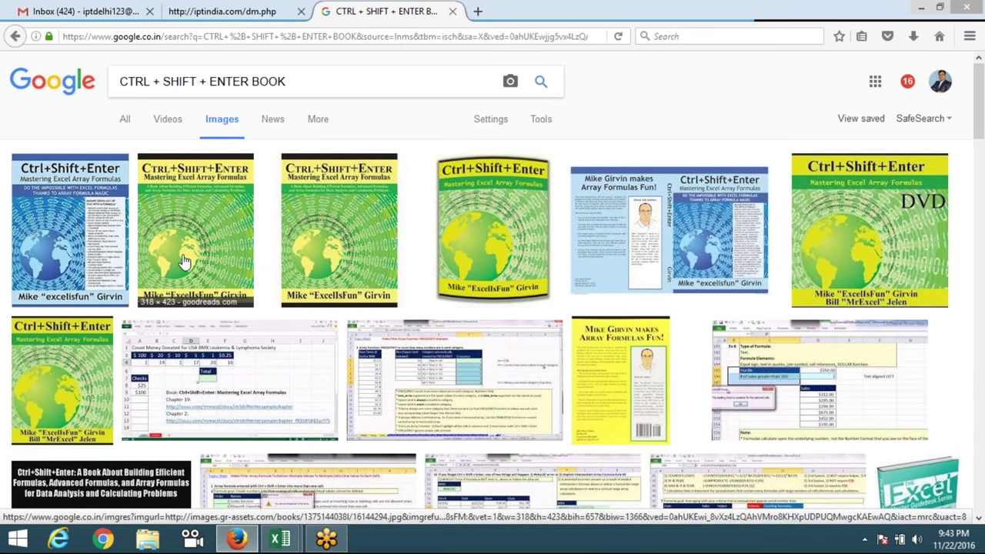
click(69, 231)
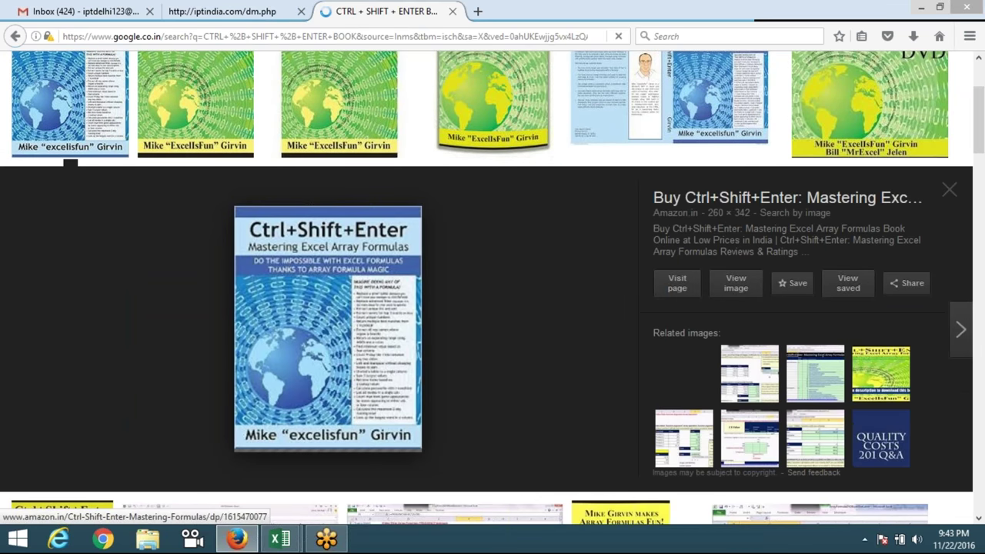
click(185, 148)
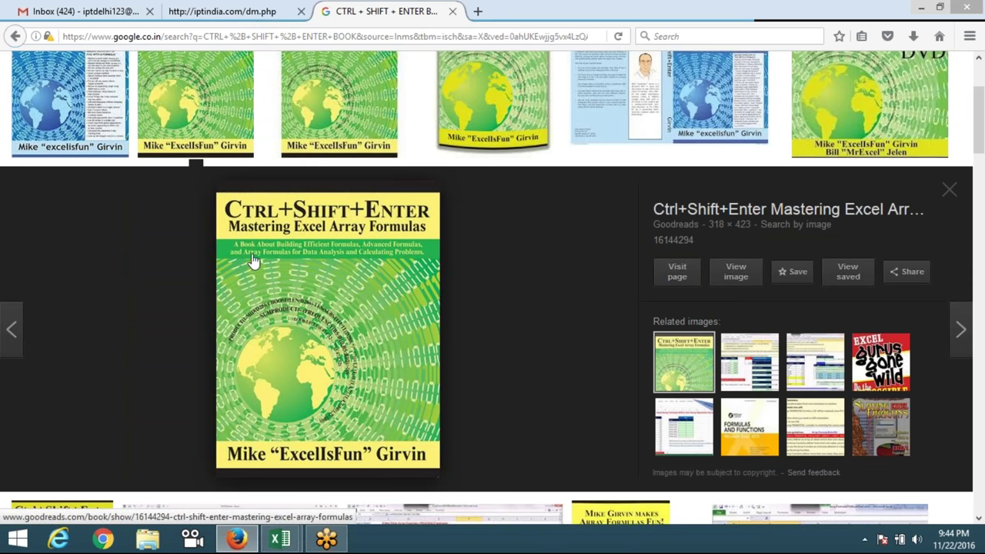
click(302, 232)
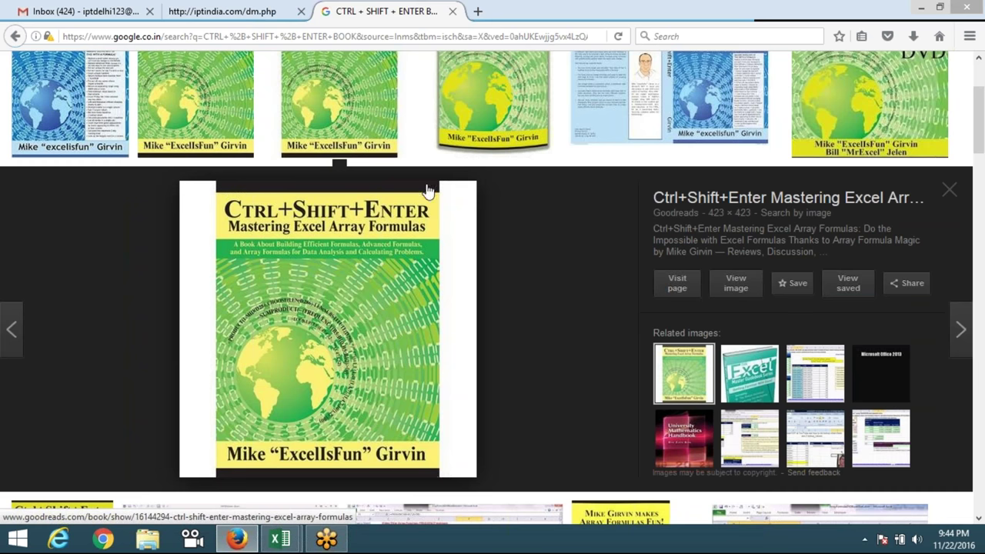
click(450, 146)
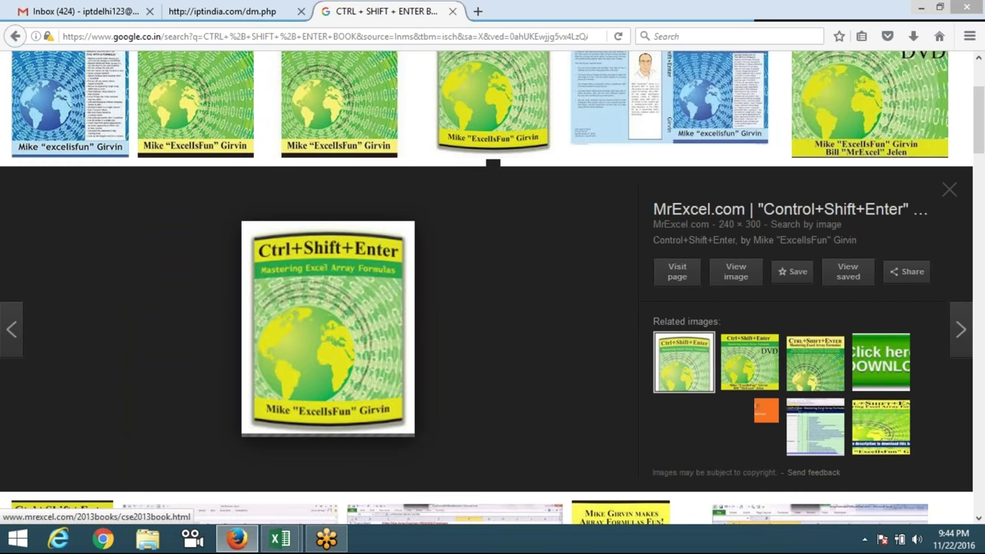
scroll(613, 139, up, 3)
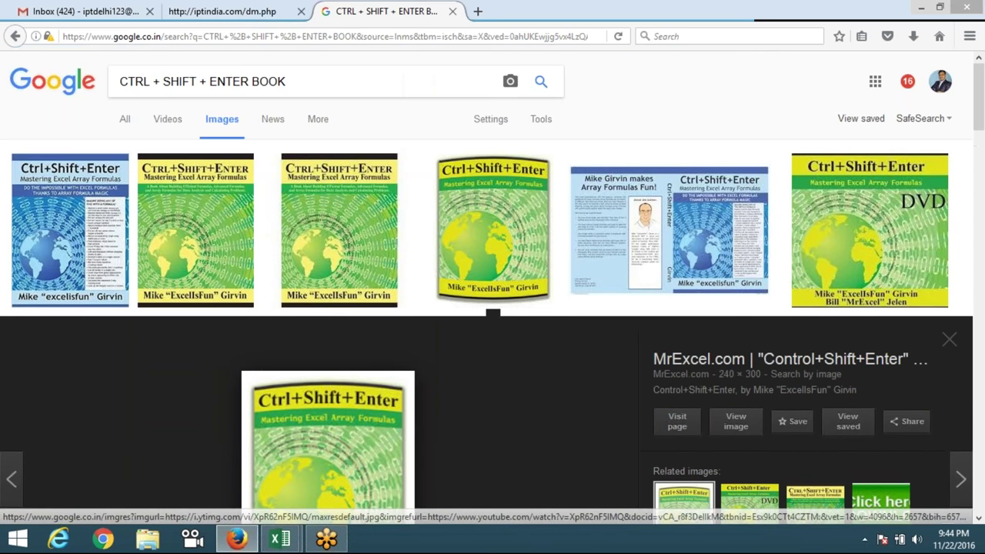
scroll(662, 192, down, 5)
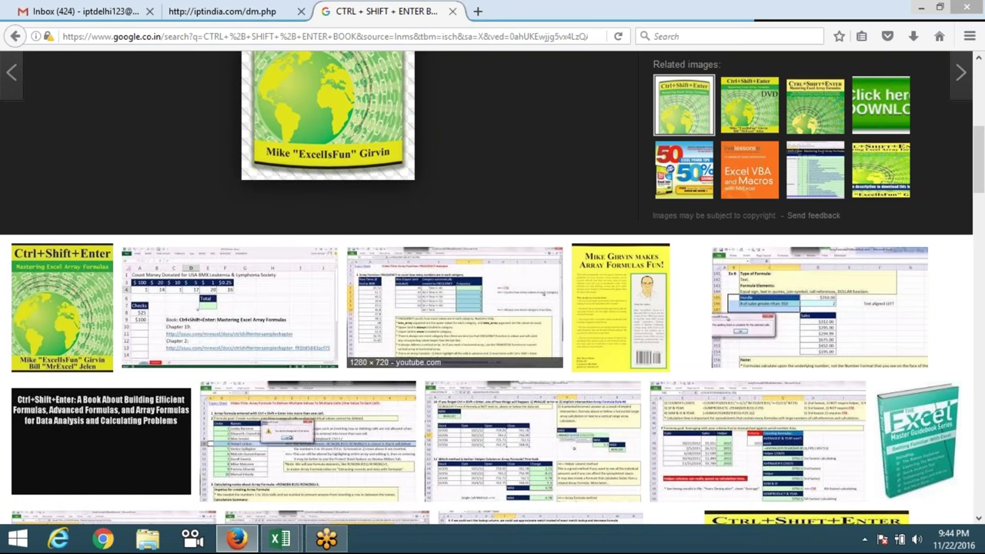
click(90, 356)
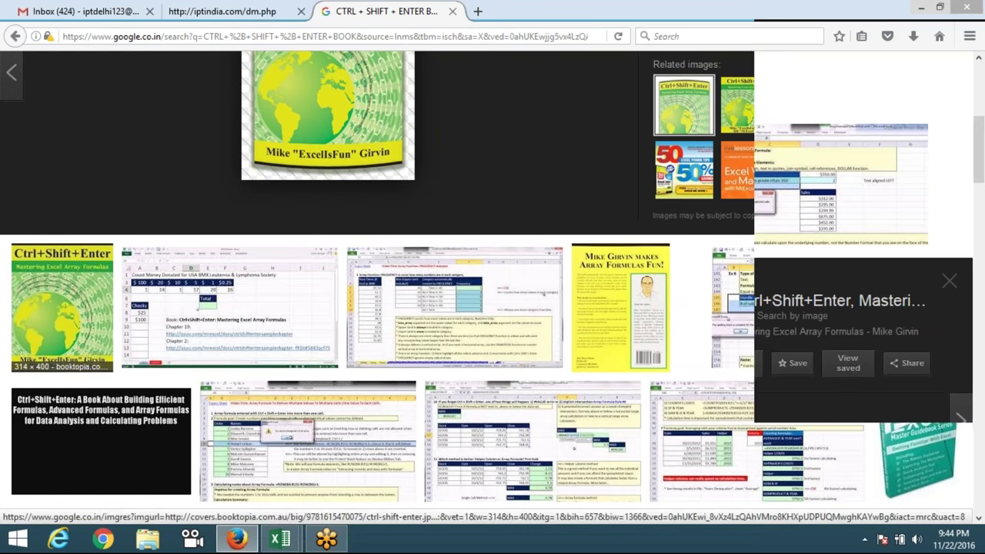
Step: Preview the Excel Magic Trick 1022 and FREQUENCY array formula images, then return to All results
scroll(193, 370, up, 3)
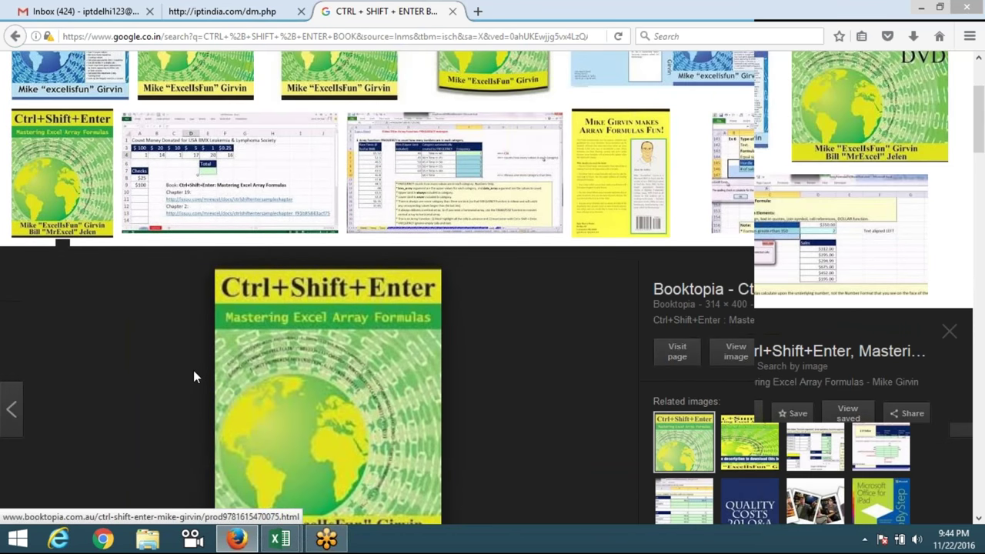
click(217, 312)
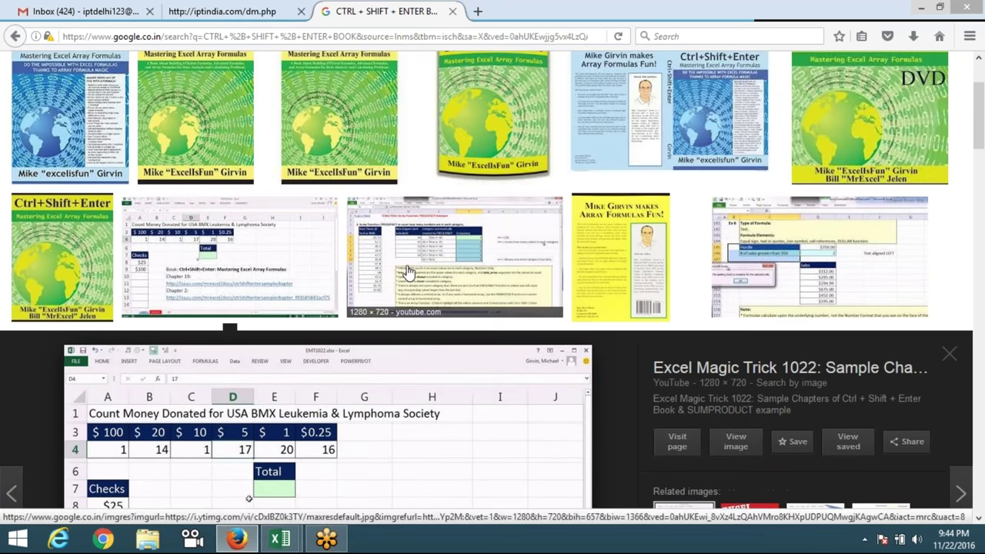
click(493, 223)
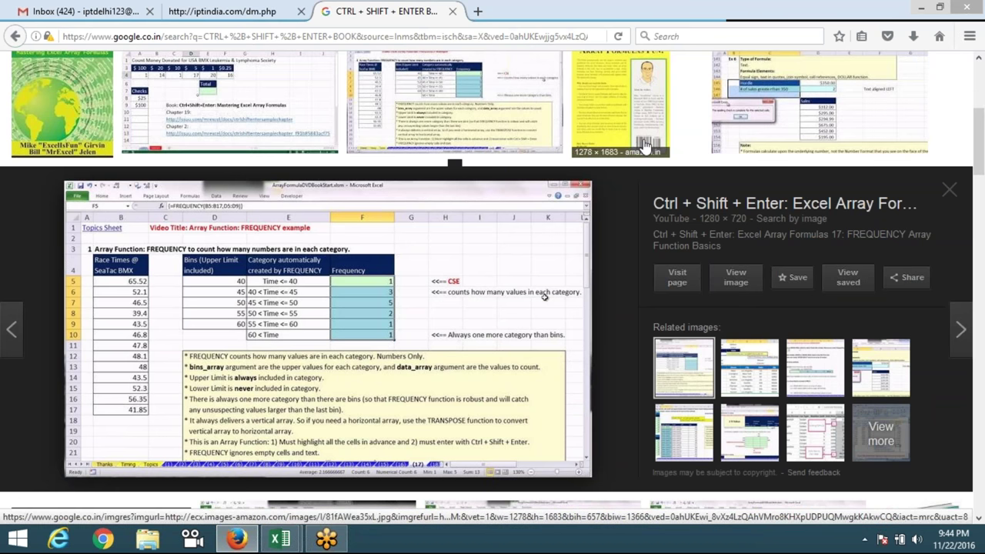
scroll(685, 221, up, 1)
scroll(683, 224, up, 1)
scroll(678, 225, down, 3)
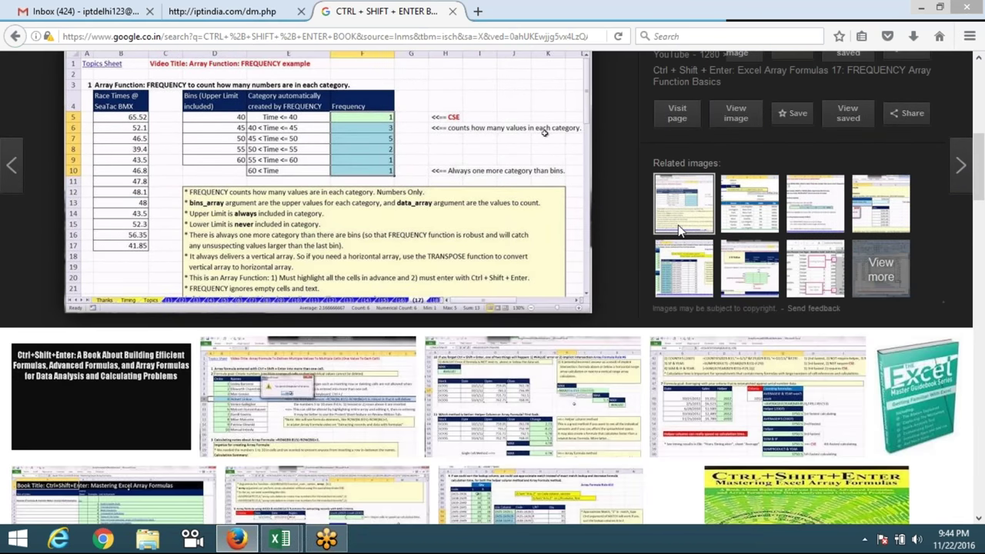
scroll(678, 231, down, 4)
scroll(678, 237, up, 1)
scroll(678, 239, down, 1)
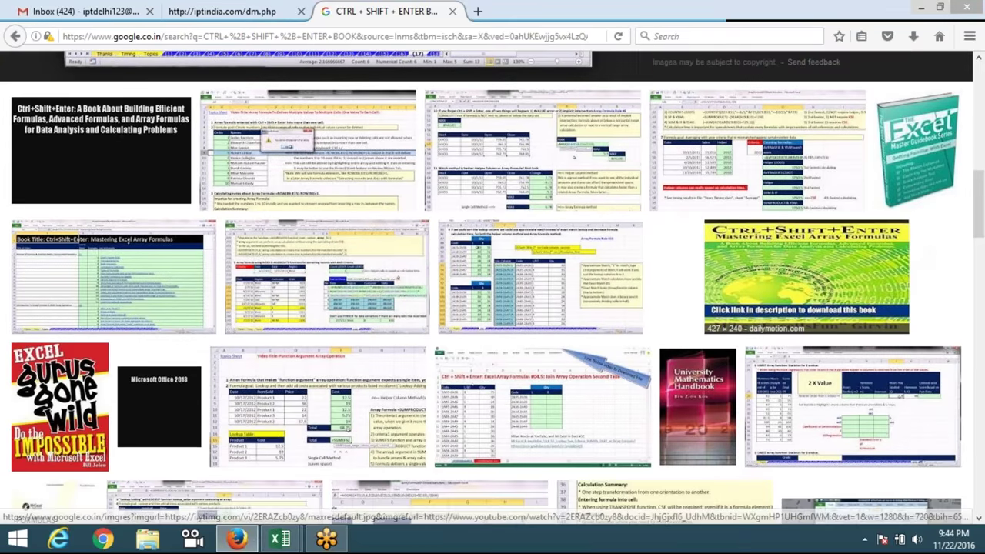
scroll(650, 240, up, 4)
scroll(644, 241, up, 5)
click(163, 123)
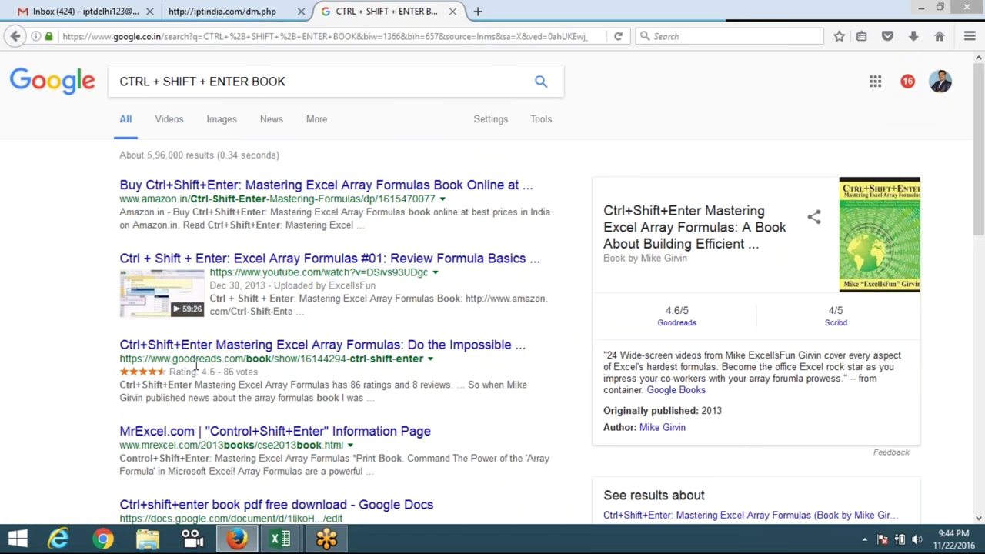
Step: Open the Google Docs result for the book in a new tab
scroll(227, 371, down, 3)
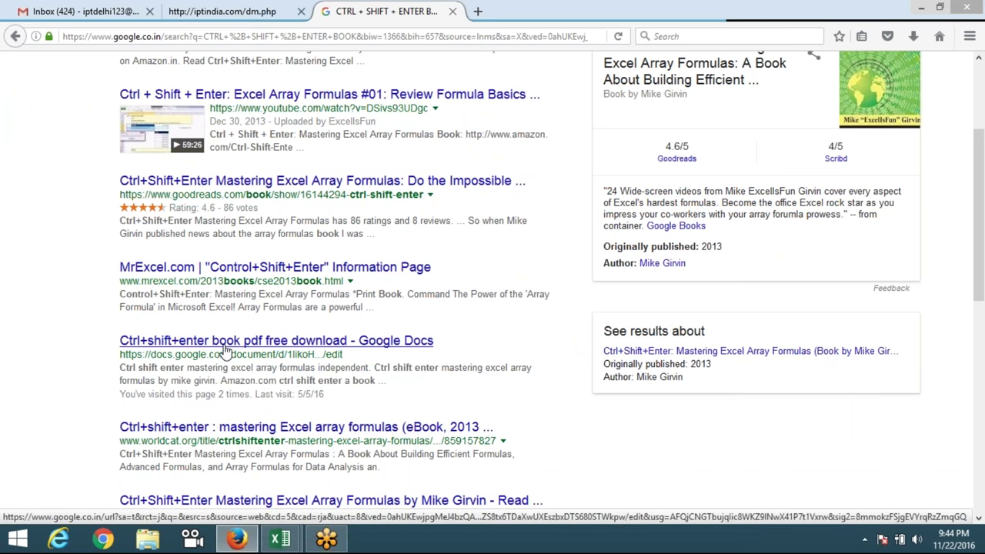
right_click(225, 349)
click(258, 353)
scroll(259, 368, down, 1)
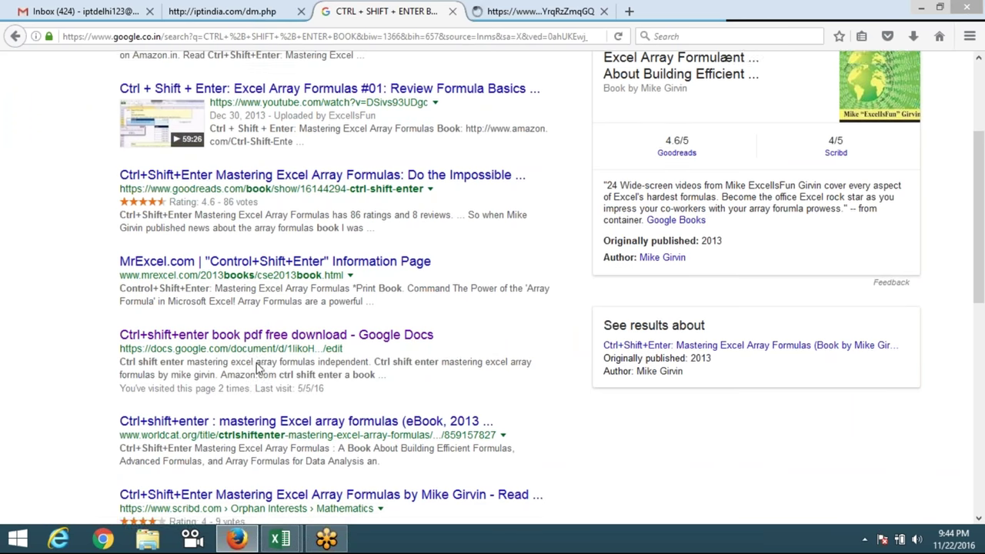
scroll(259, 368, down, 2)
scroll(259, 367, down, 1)
scroll(259, 368, down, 1)
scroll(259, 368, down, 1)
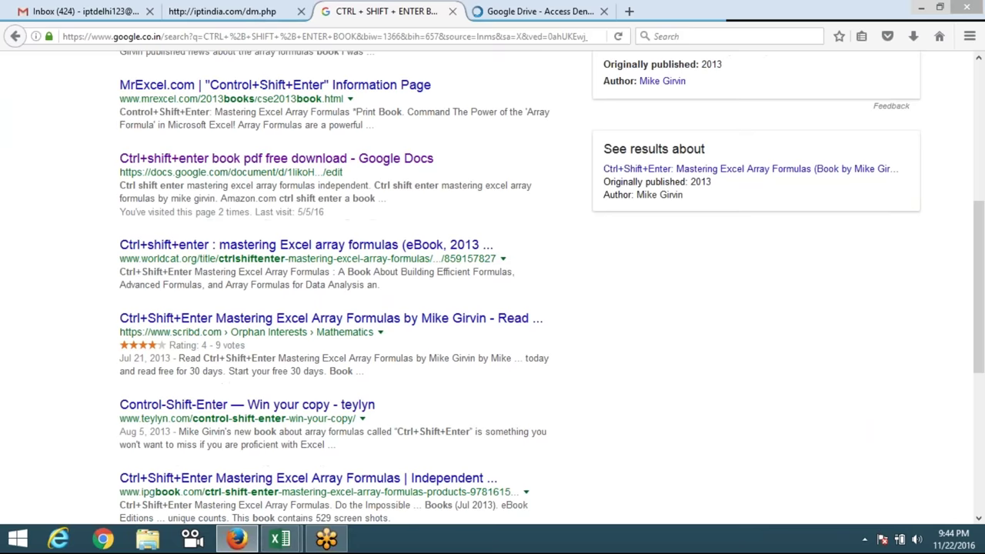
scroll(259, 368, down, 1)
scroll(552, 289, down, 1)
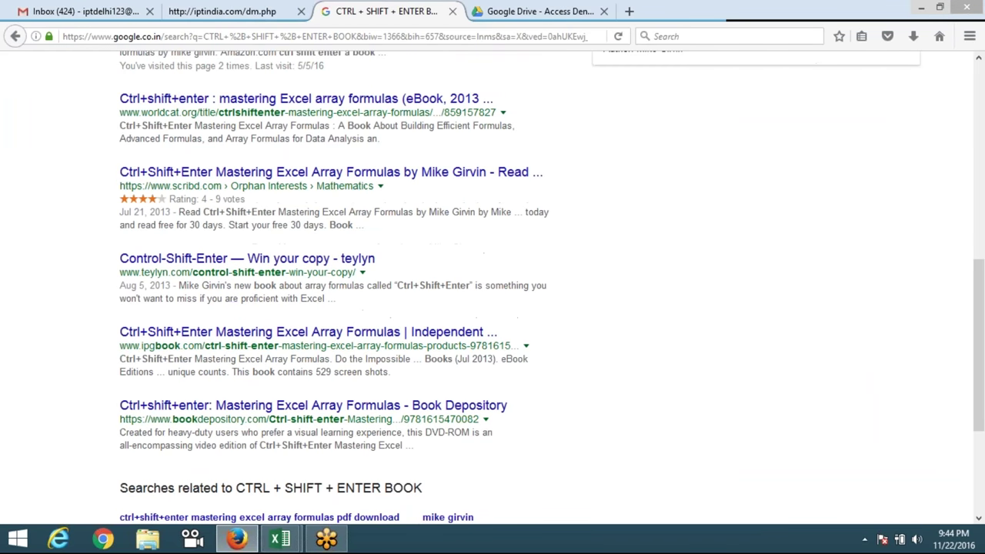
scroll(552, 289, down, 1)
scroll(551, 288, up, 1)
scroll(552, 288, up, 7)
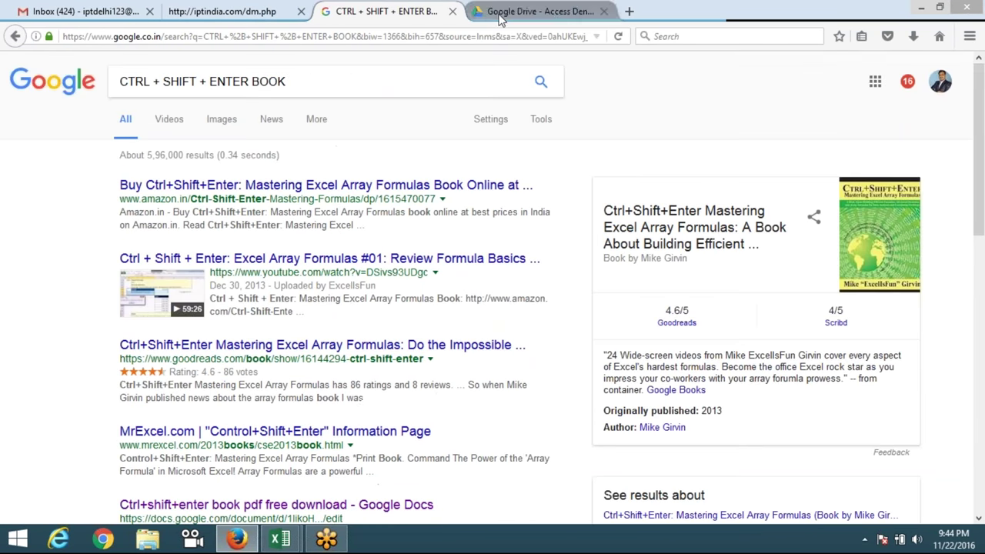
Step: Request access to the book's Google Docs PDF and return to the search results
click(531, 11)
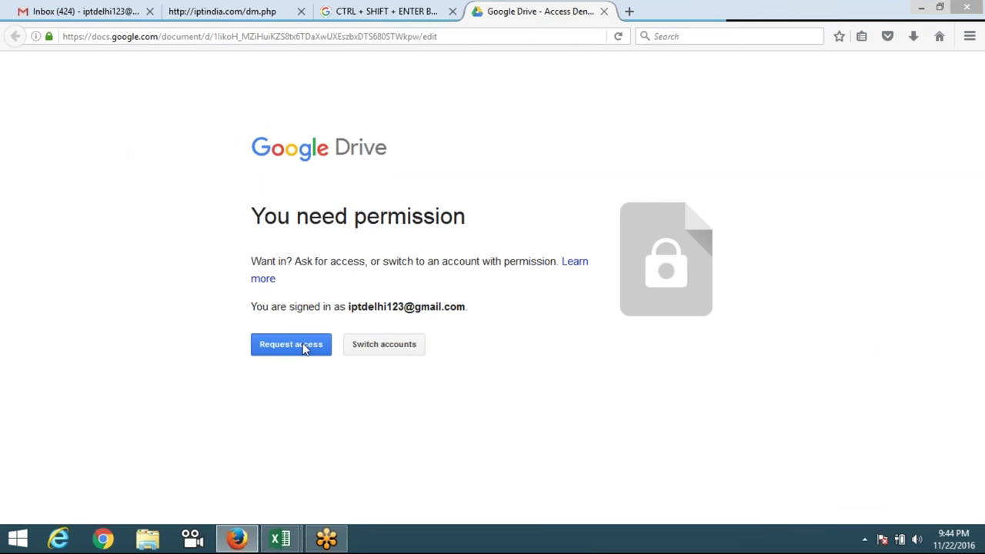
click(304, 346)
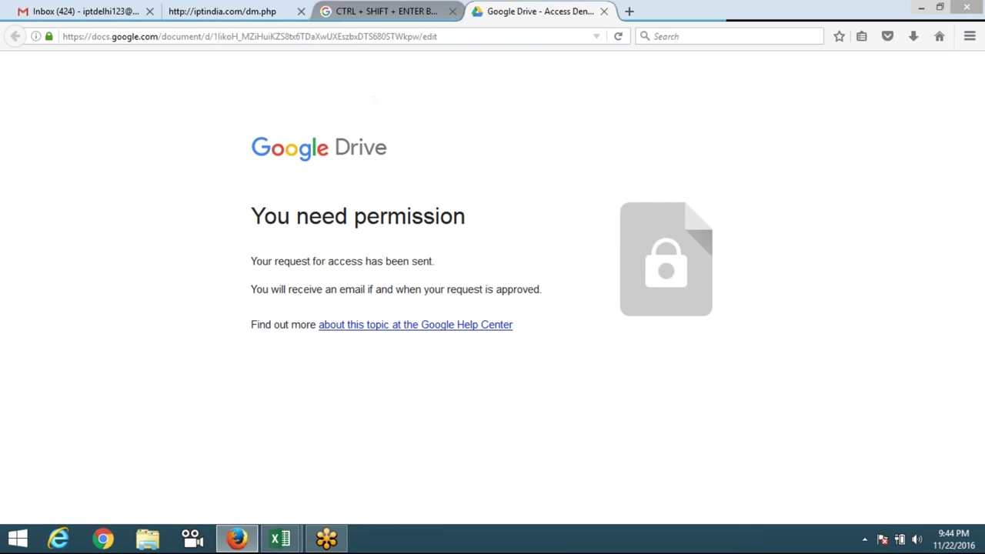
click(393, 11)
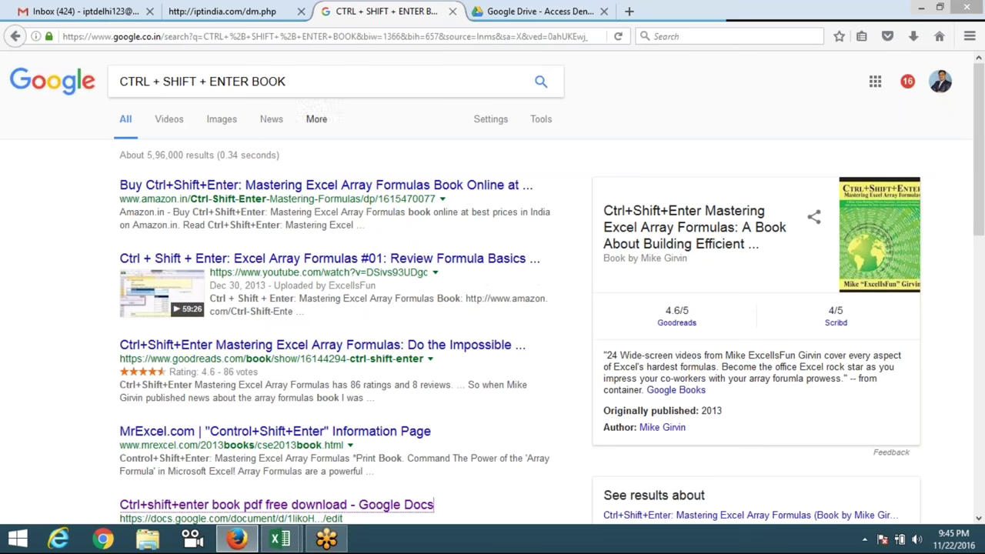
Step: Add GOOGLE to the book query and open the book's Google Books page (338 pages)
click(324, 83)
text(GOOGLE)
key(Return)
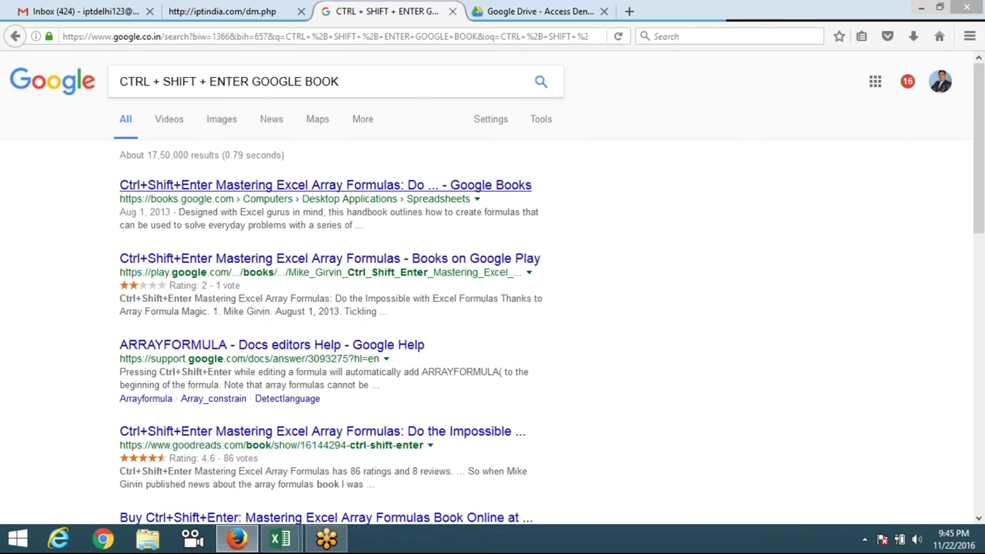
click(324, 185)
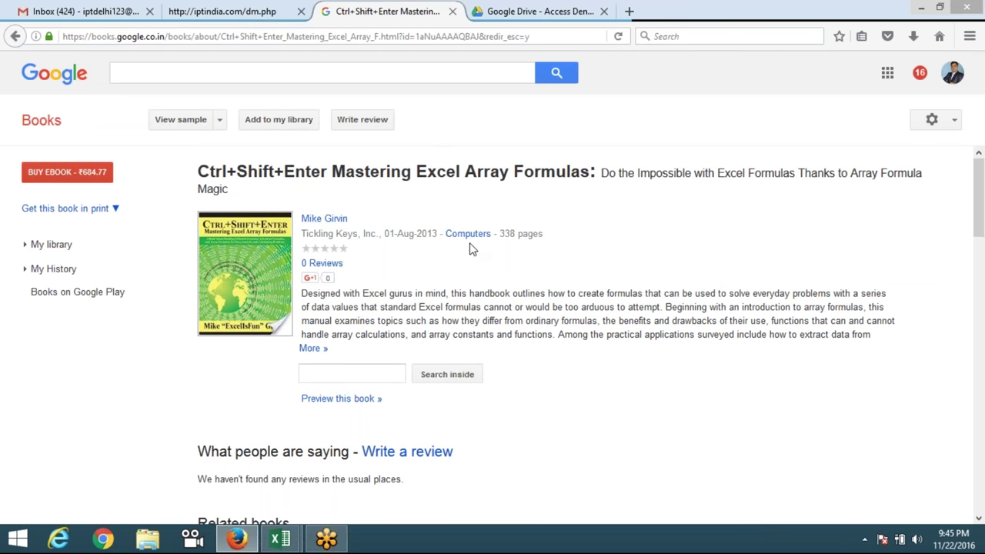
scroll(438, 201, down, 3)
scroll(464, 242, up, 3)
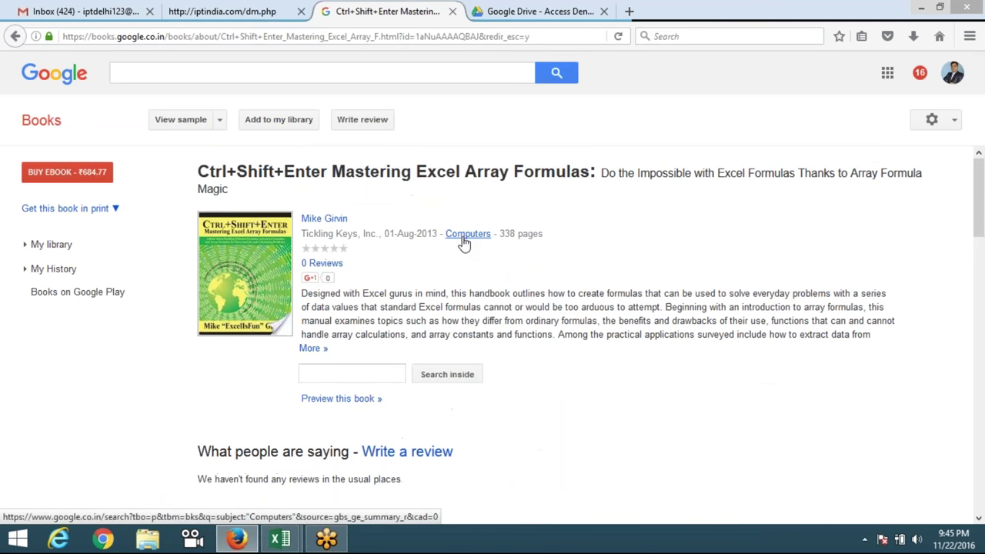
click(464, 241)
scroll(459, 308, down, 3)
scroll(408, 287, up, 3)
scroll(449, 267, down, 2)
scroll(448, 267, up, 2)
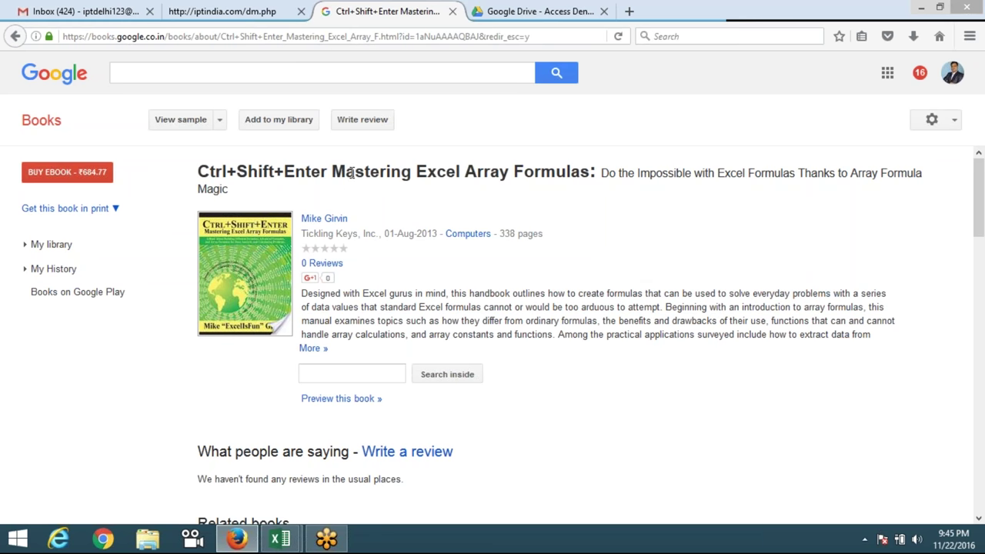
scroll(351, 173, down, 3)
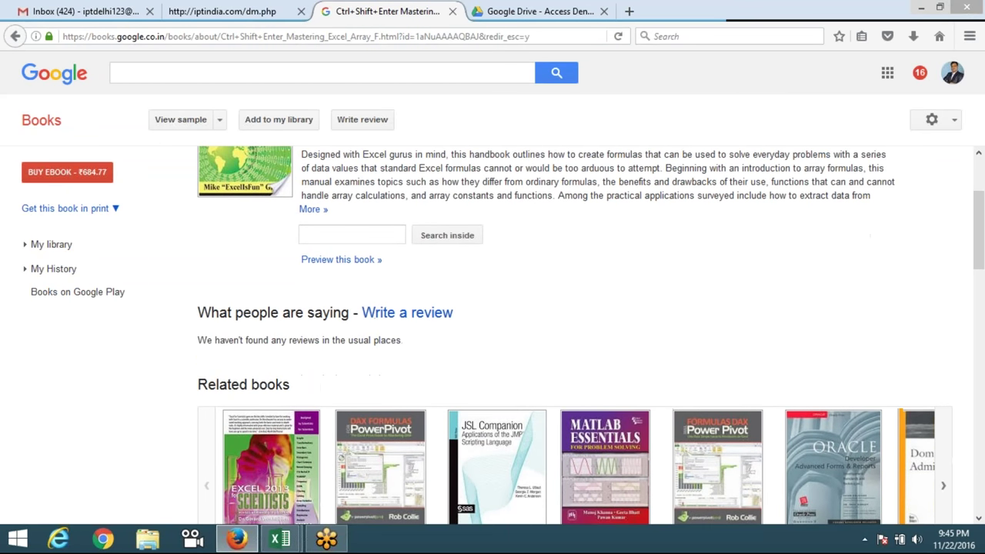
scroll(373, 308, up, 3)
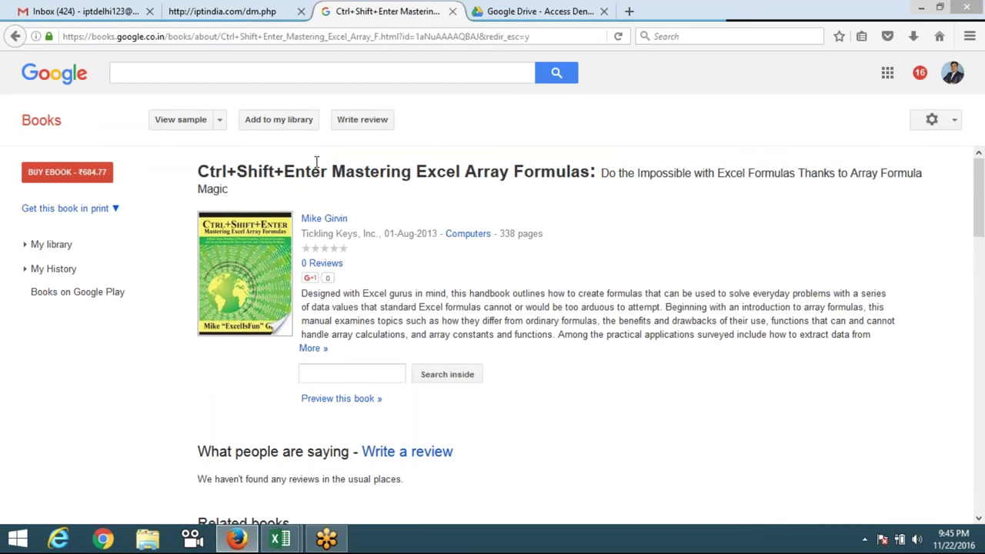
triple_click(251, 175)
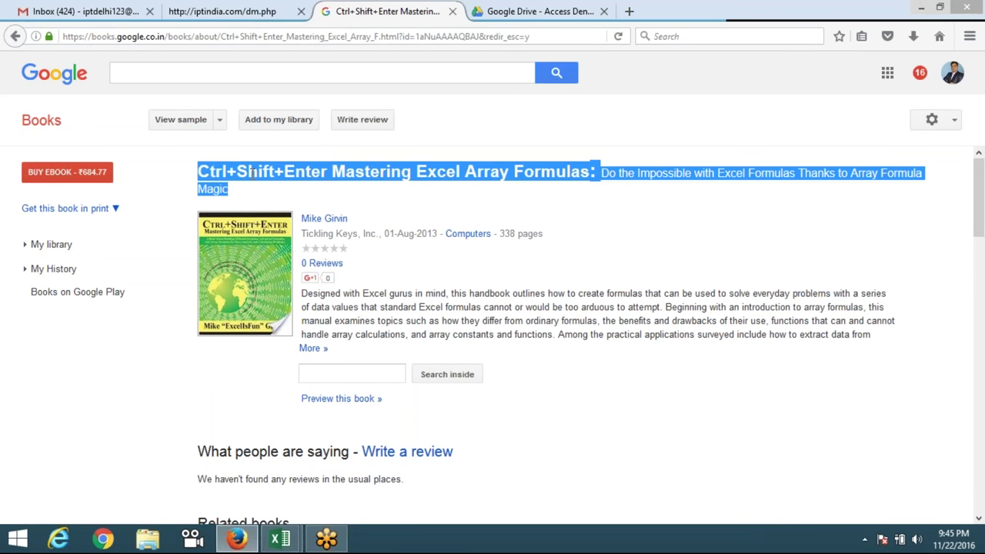
click(643, 214)
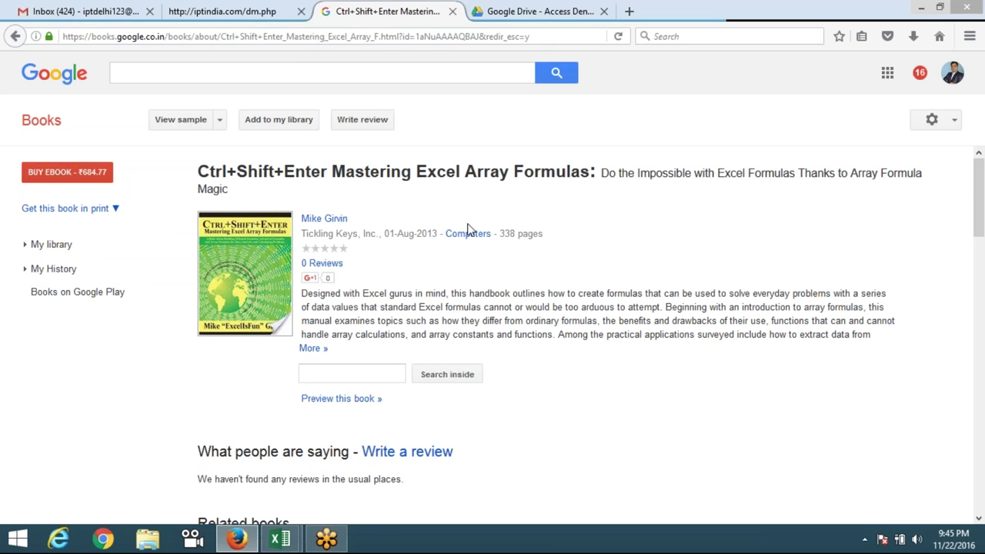
double_click(871, 175)
double_click(894, 174)
click(852, 170)
double_click(853, 172)
click(852, 172)
drag(849, 172, 923, 176)
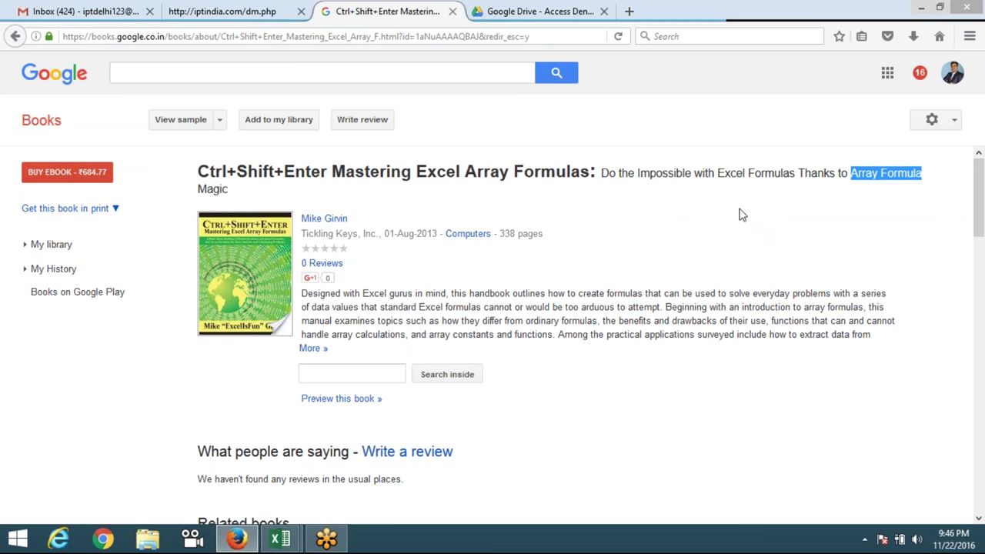
scroll(682, 261, down, 2)
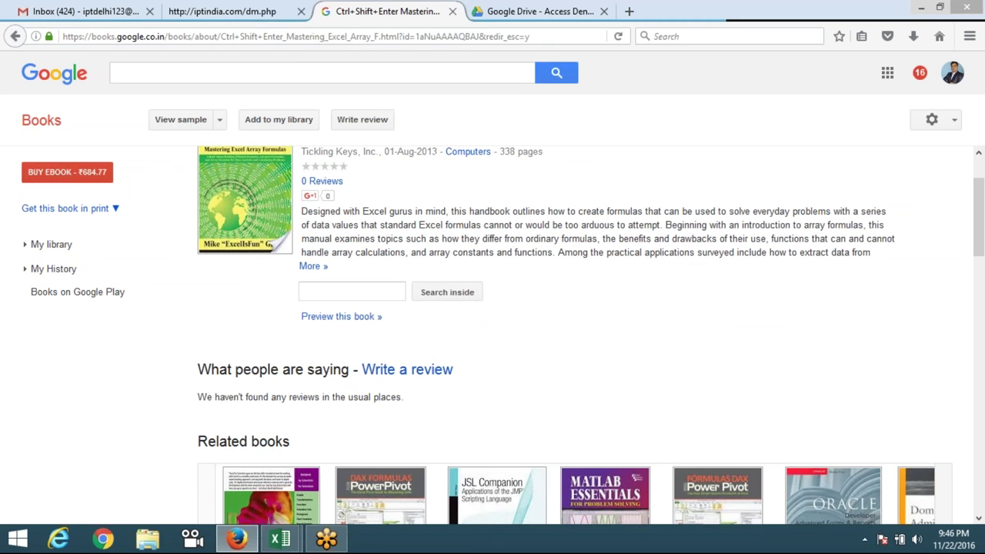
scroll(562, 216, up, 2)
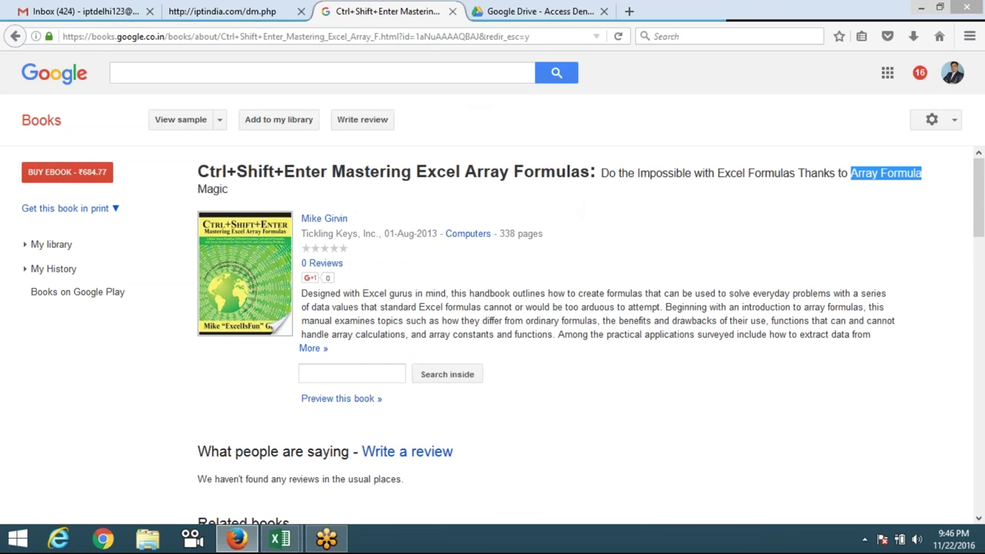
click(453, 11)
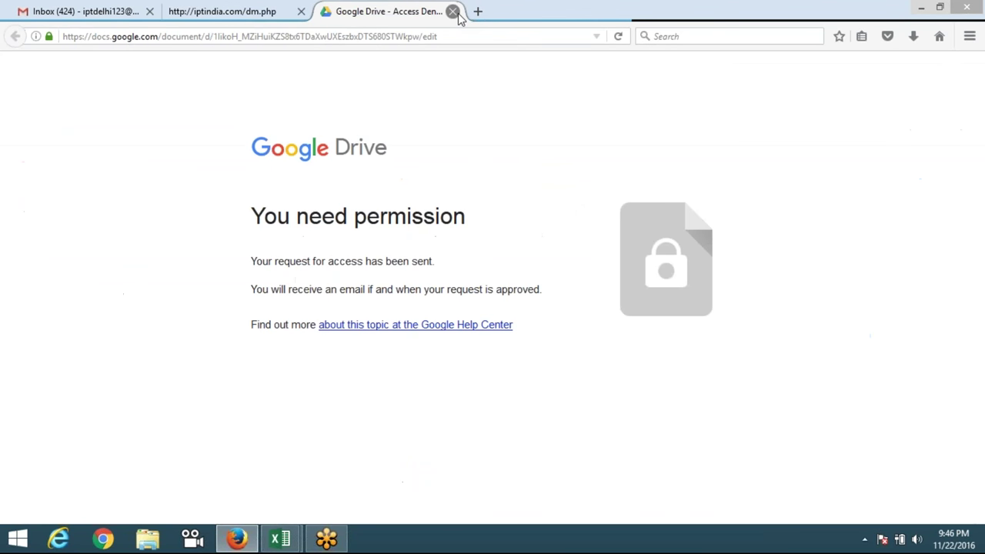
Step: Close the Drive tab, launch YTD Video Downloader past its update notice, then close it
click(457, 14)
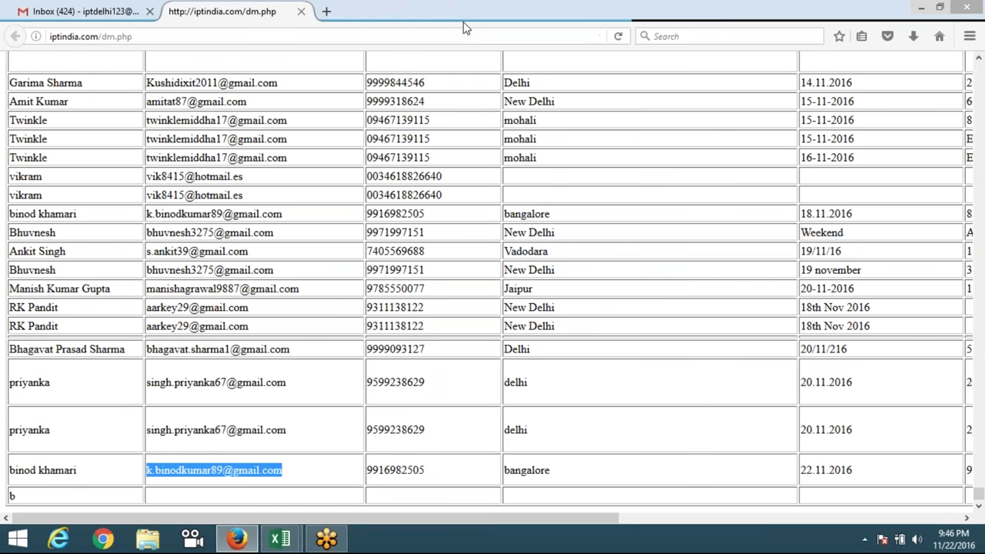
key(super)
key(super+s)
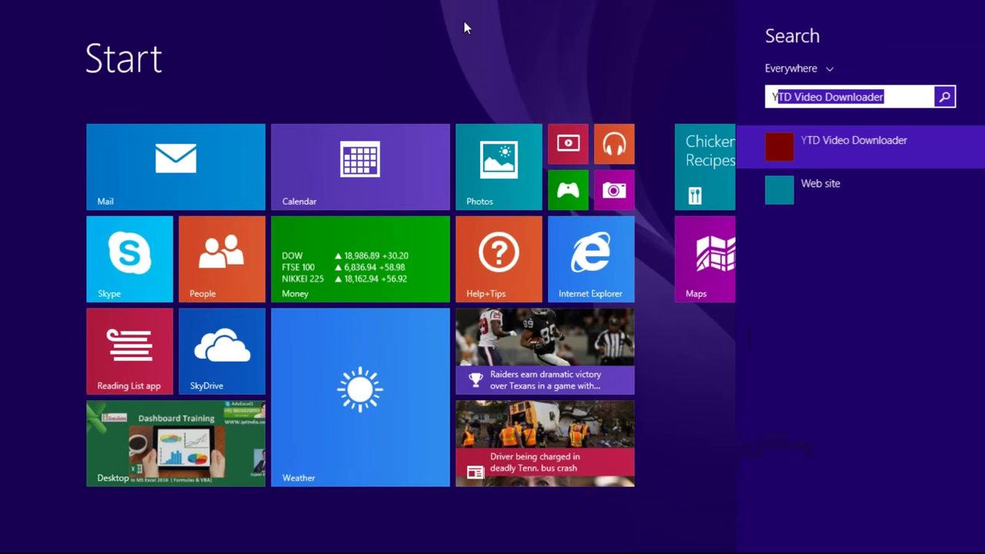
key(super)
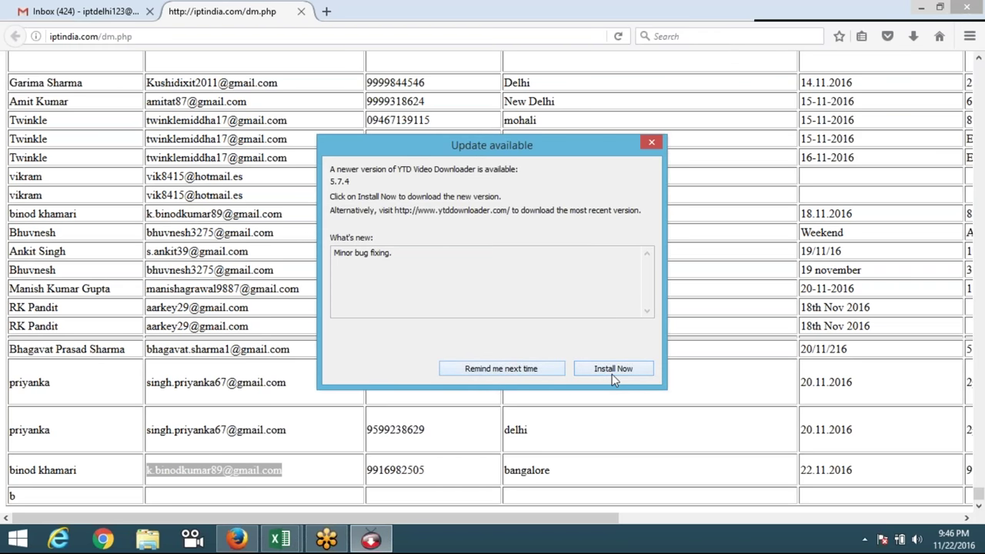
click(535, 373)
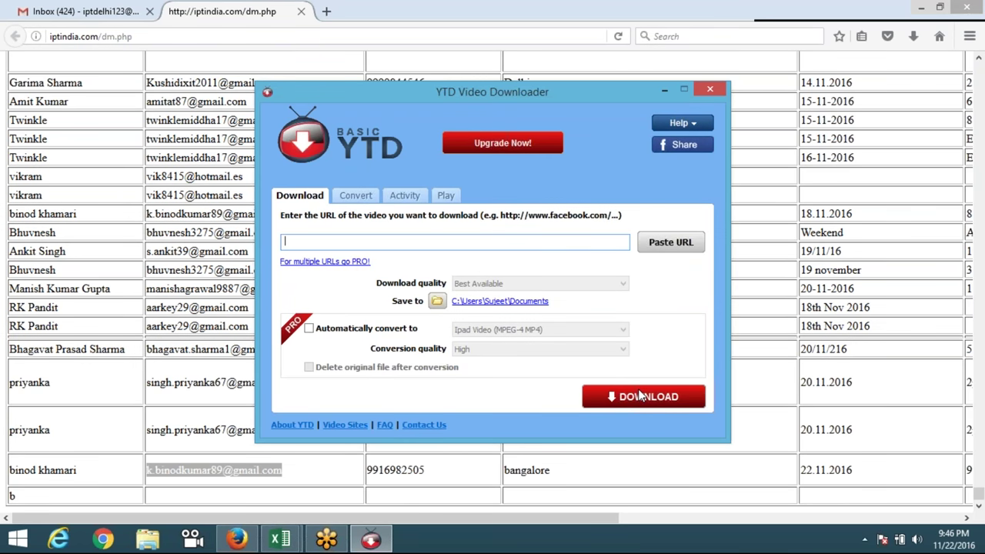
click(716, 89)
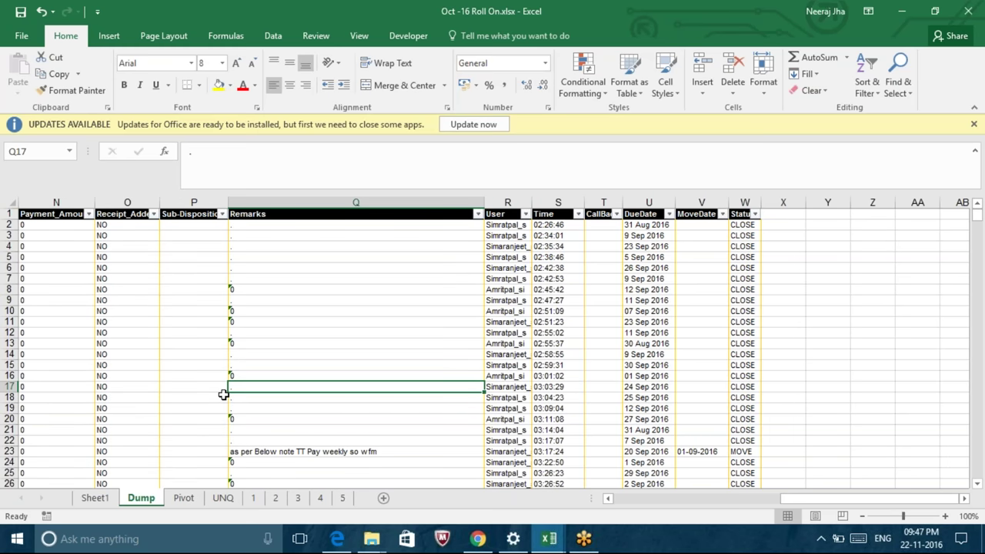
key(Left)
key(Left)
key(ctrl+Up)
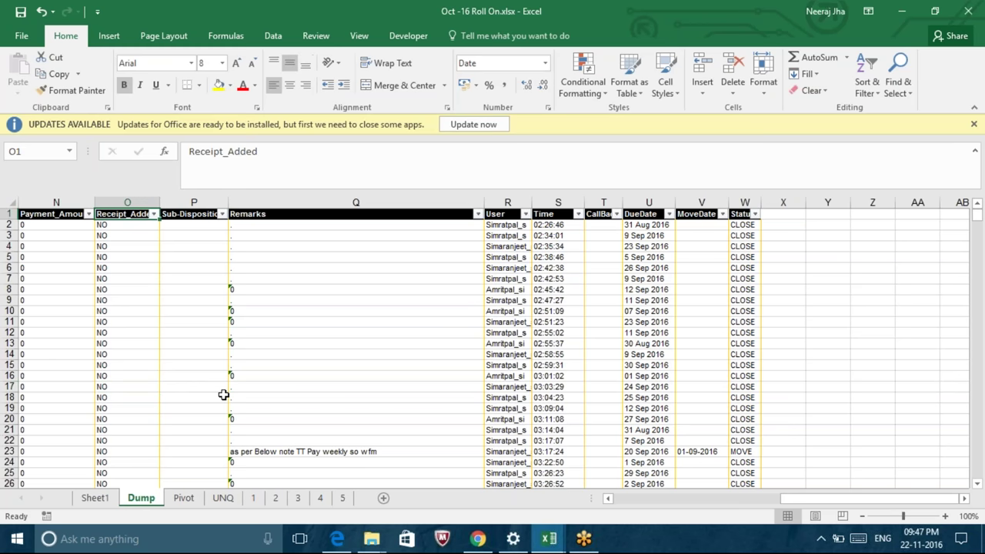
key(ctrl+Down)
key(Left)
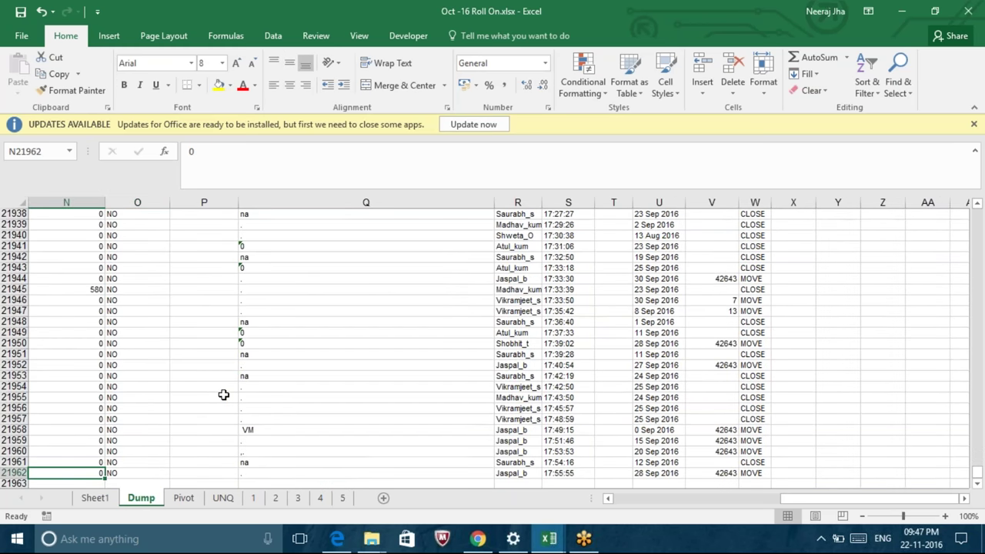
key(Left)
key(Left)
key(Left)
key(Left)
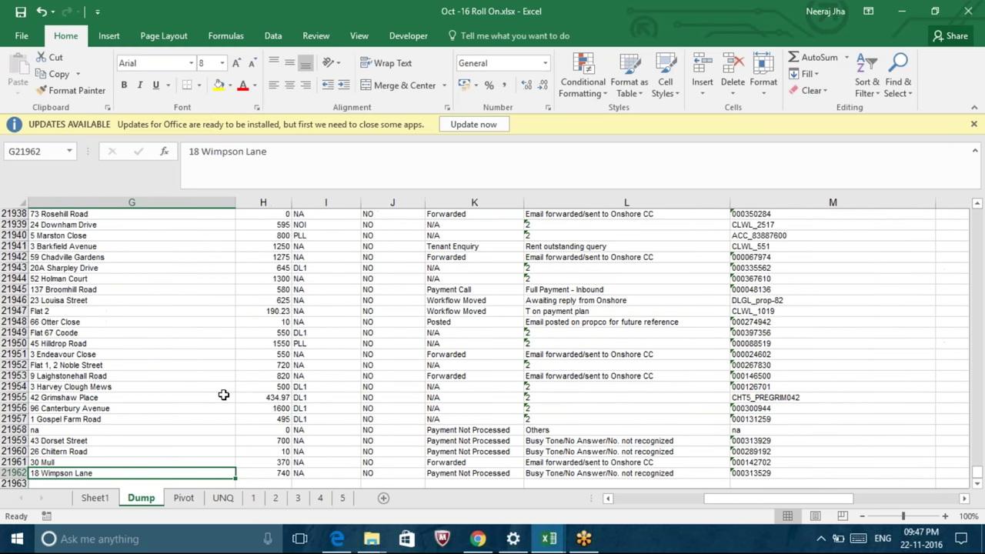
key(Left)
key(Left)
key(Left)
key(ctrl+Up)
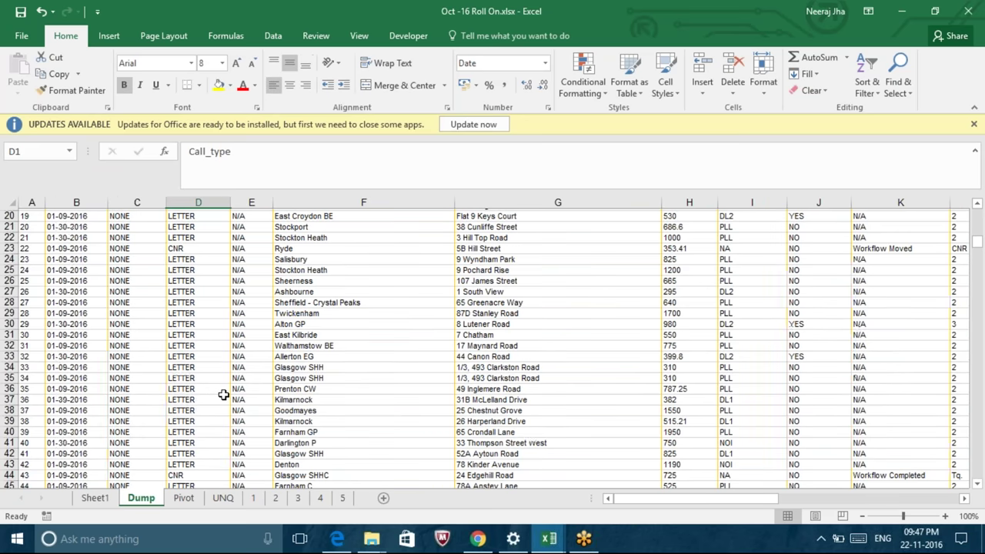
key(ctrl+Left)
key(Down)
key(Right)
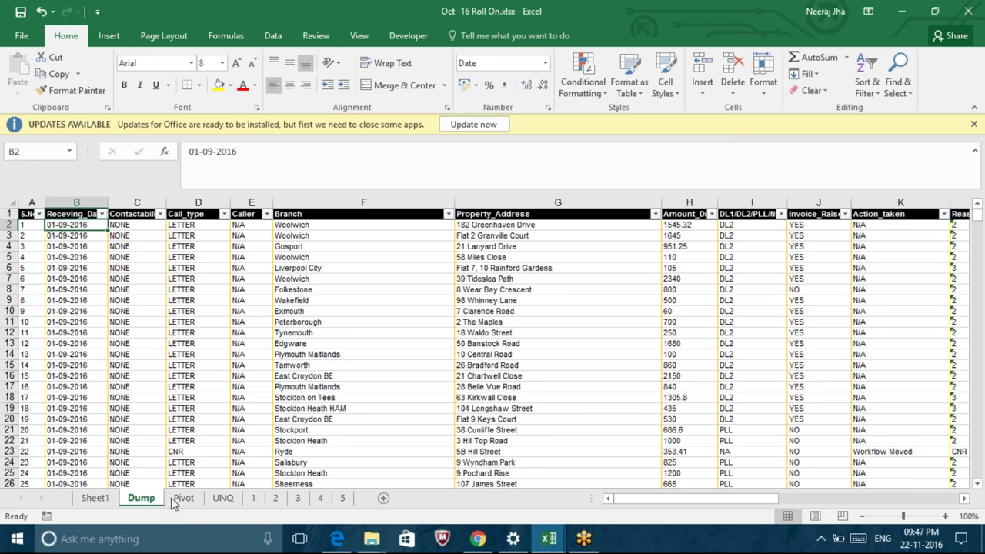
Step: On UNQ, inspect row 6's lookup formulas up to the Amount_Due INDEX/MATCH in J6
click(221, 498)
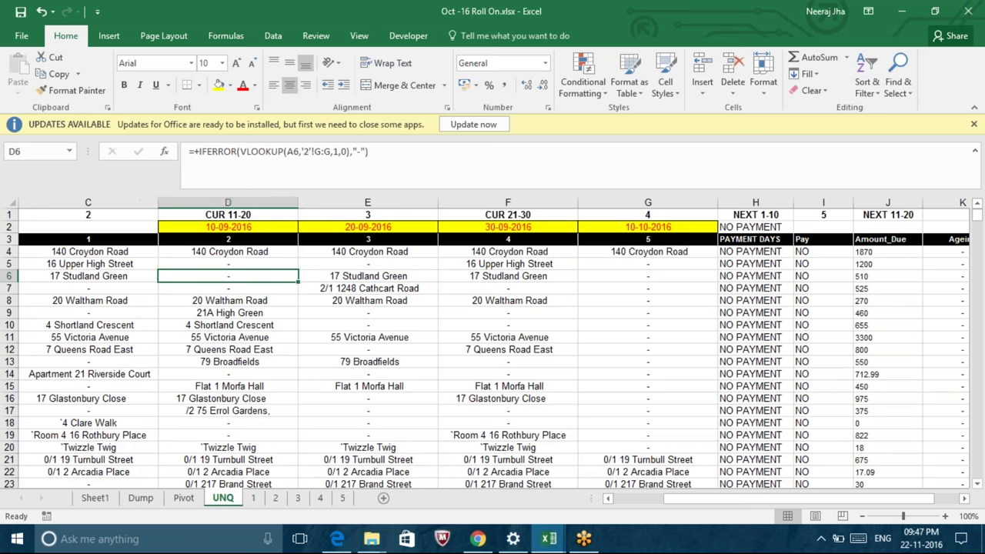
click(48, 275)
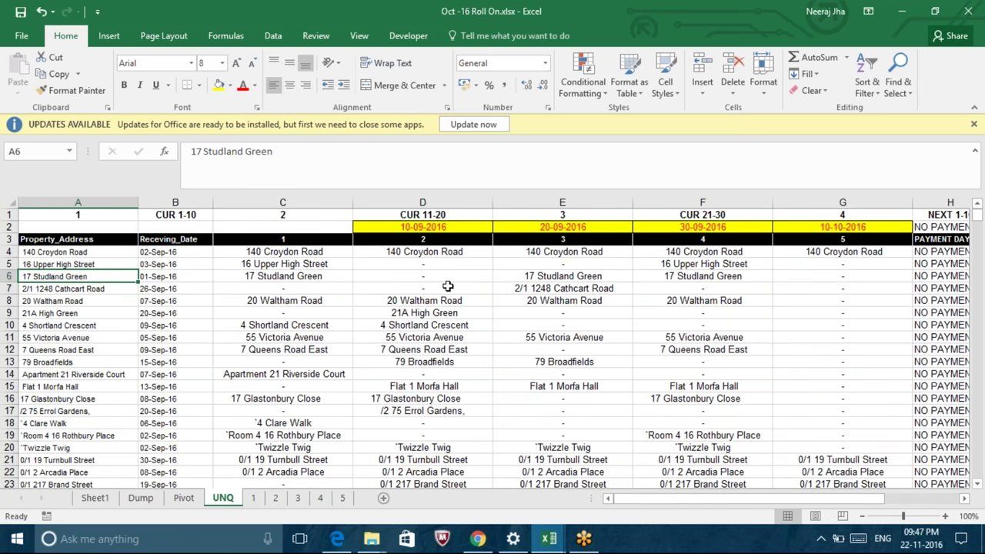
key(Right)
key(Right)
key(Right)
key(Right)
key(Right)
key(Right)
key(Right)
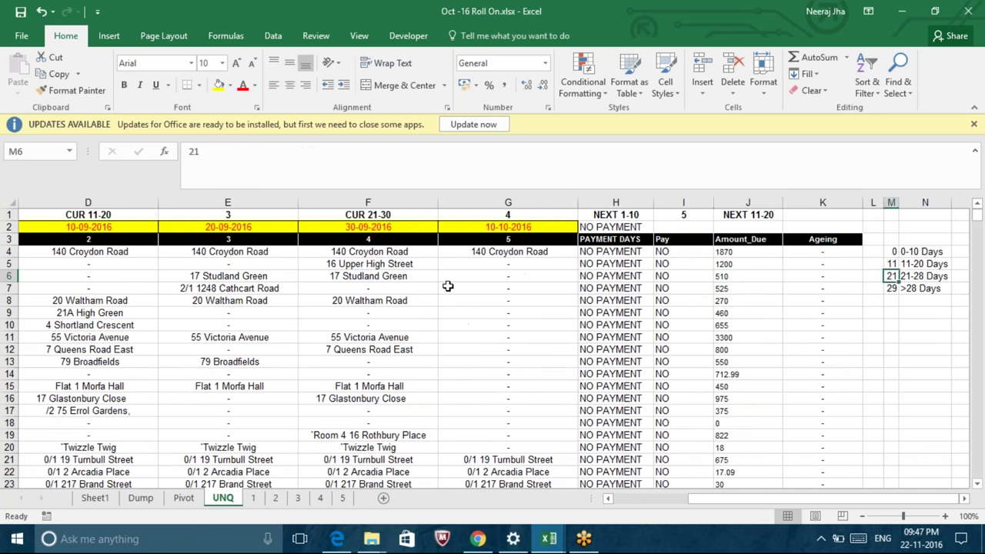
key(Right)
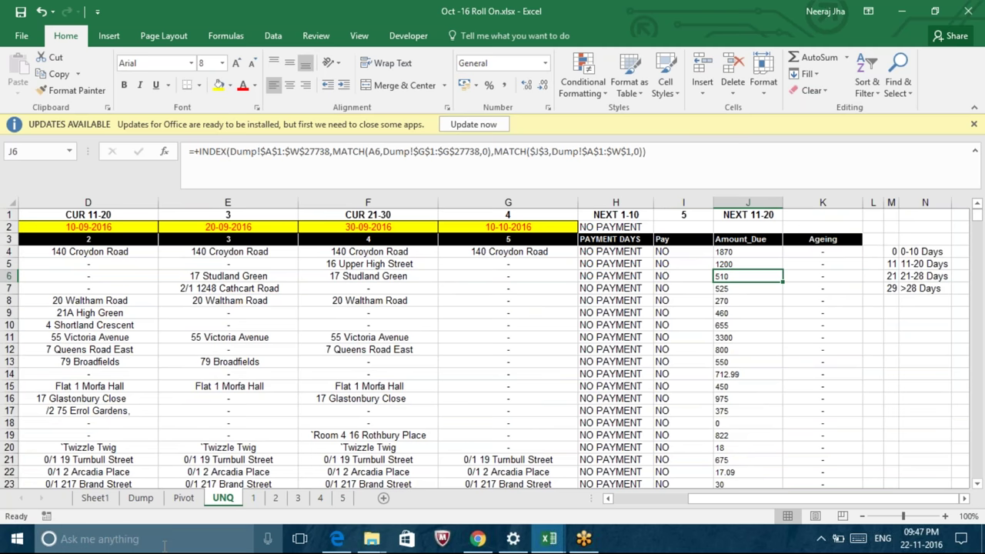
Step: On the Pivot sheet, check the Pay pivot's NO and YES columns and refresh the pivots
click(184, 498)
click(145, 251)
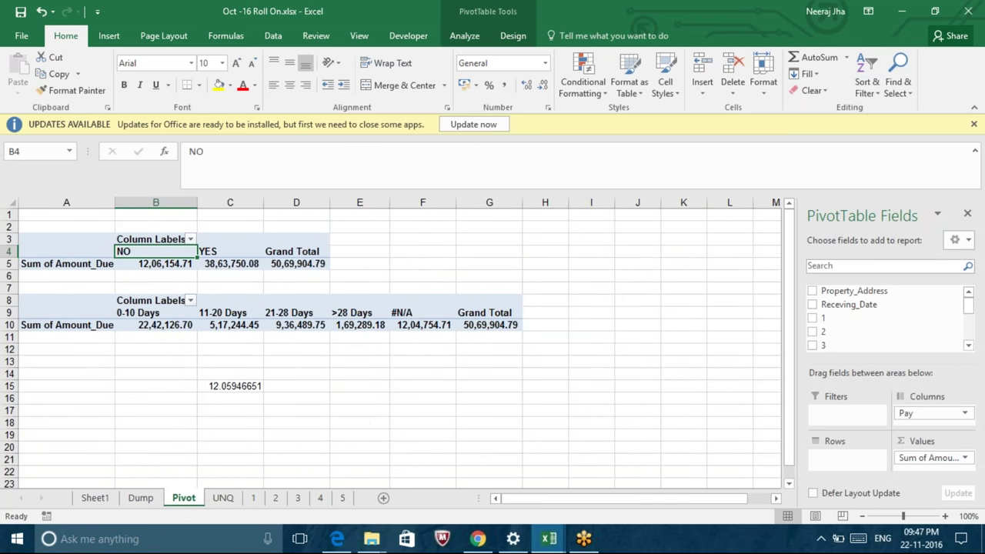
click(225, 251)
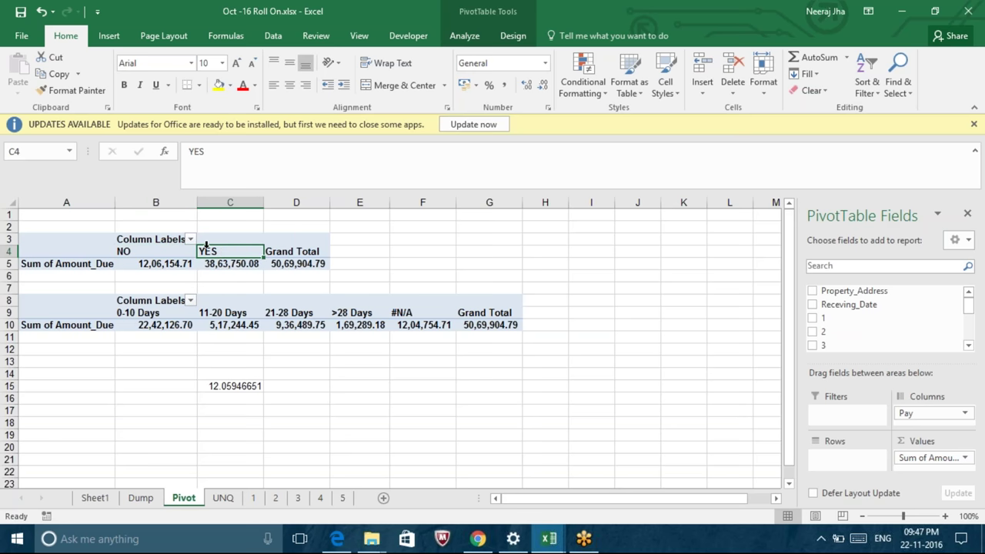
click(84, 239)
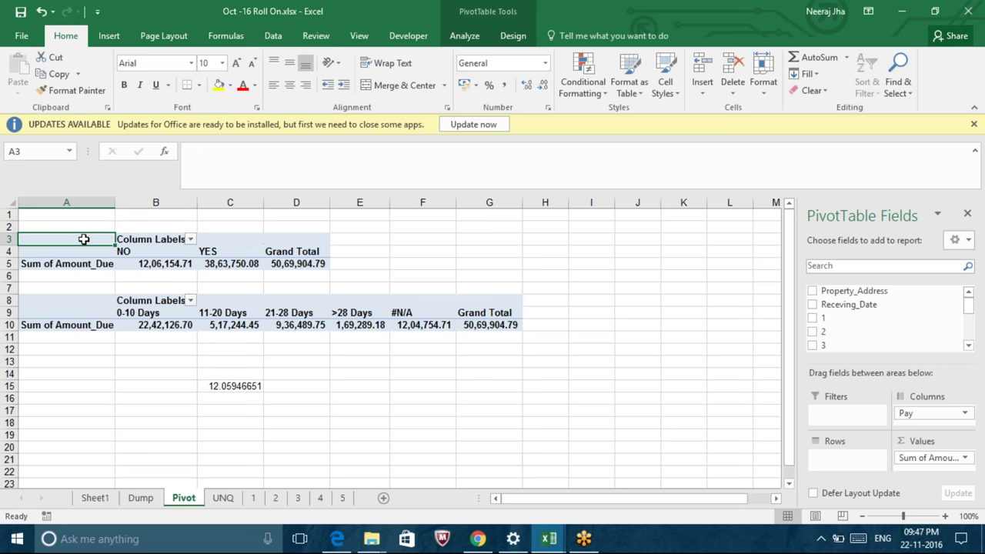
right_click(86, 241)
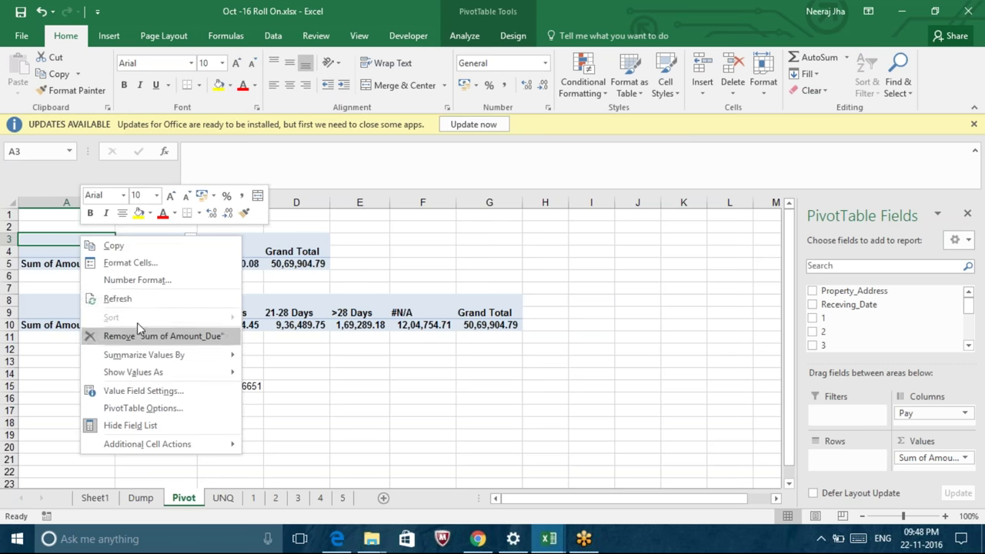
click(137, 299)
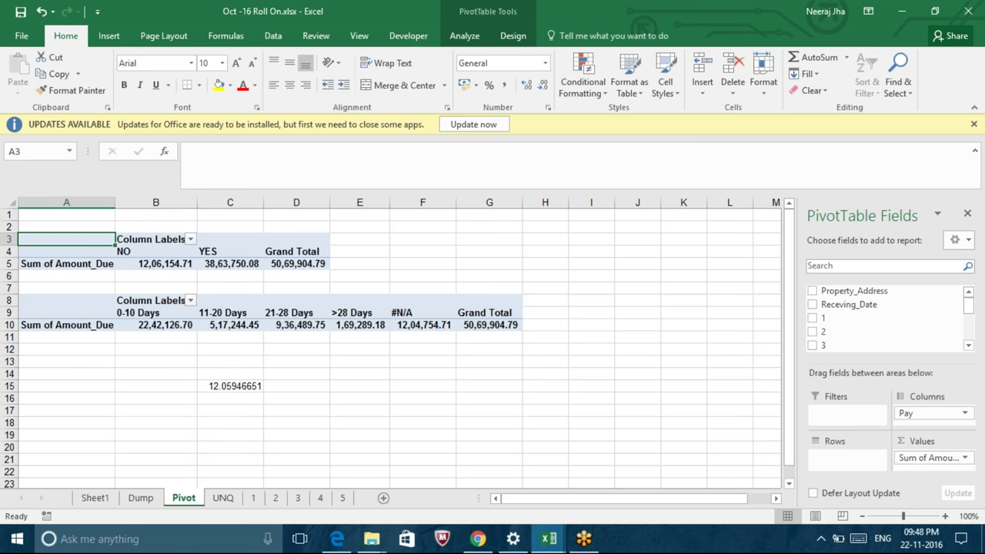
click(167, 250)
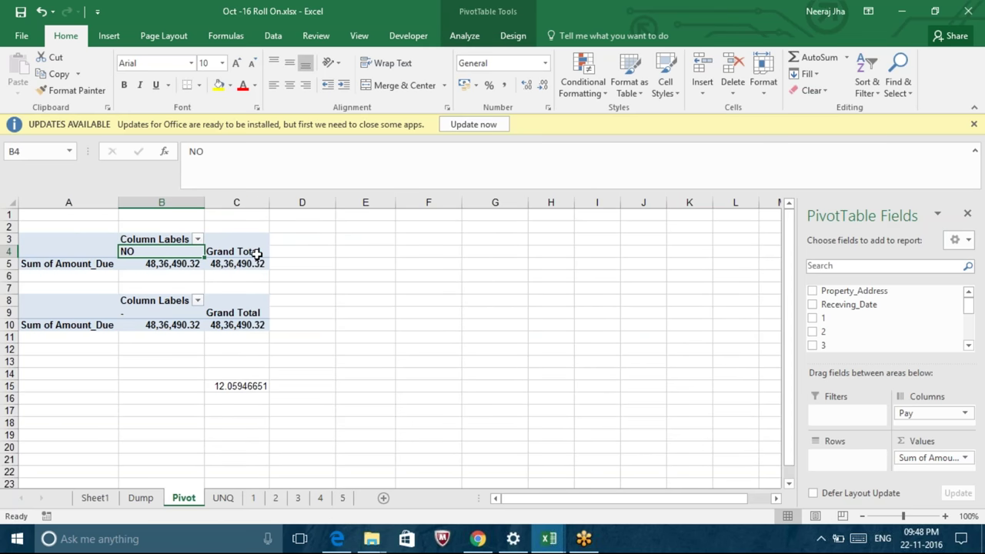
Step: Restore the YES and ageing columns, then check the NO 12,06,154.71 and YES 38,63,750.08 totals
key(ctrl+alt+F5)
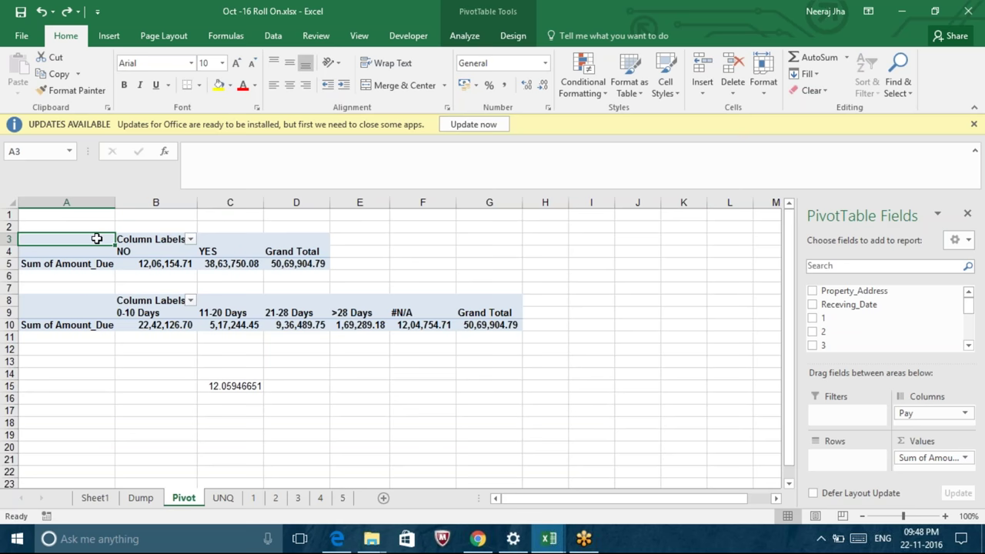
click(92, 299)
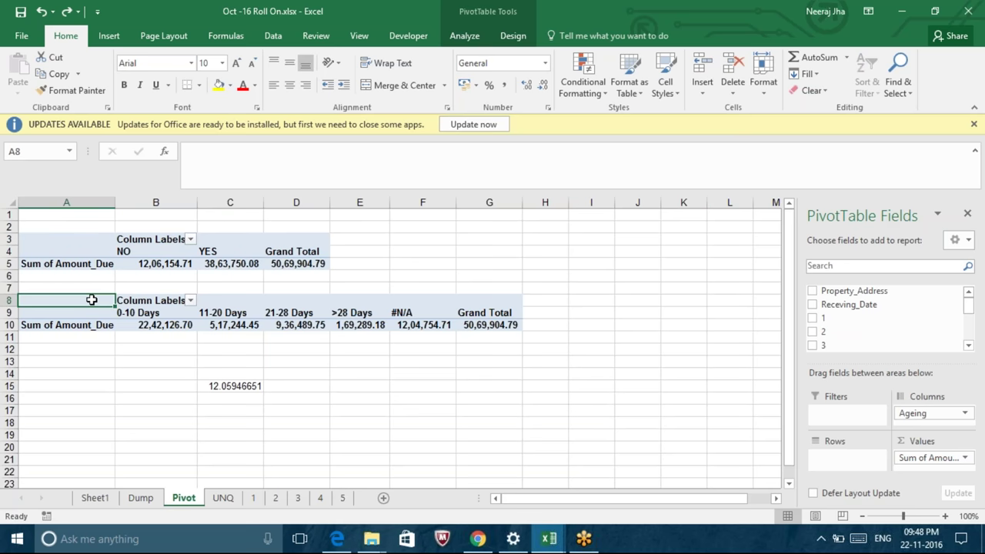
click(87, 232)
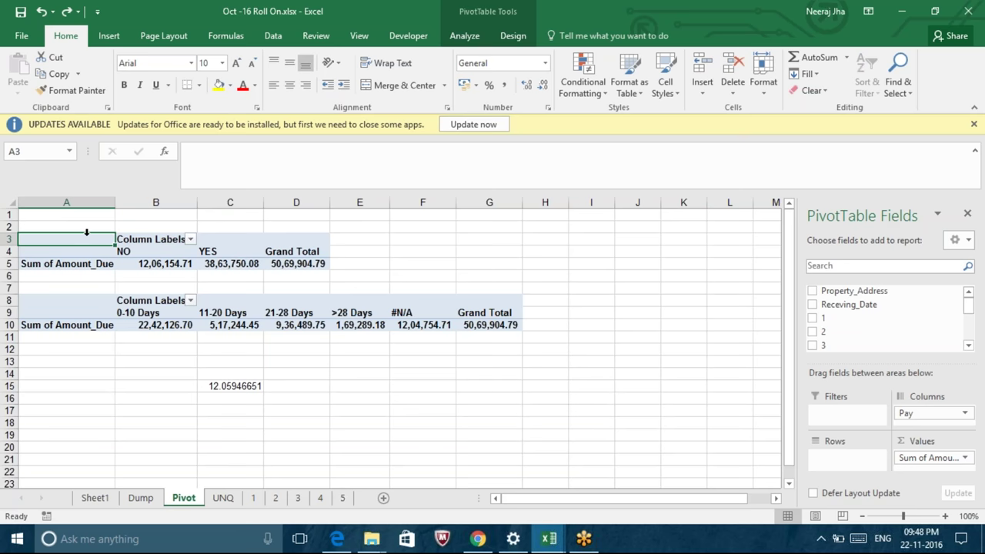
click(154, 250)
click(217, 250)
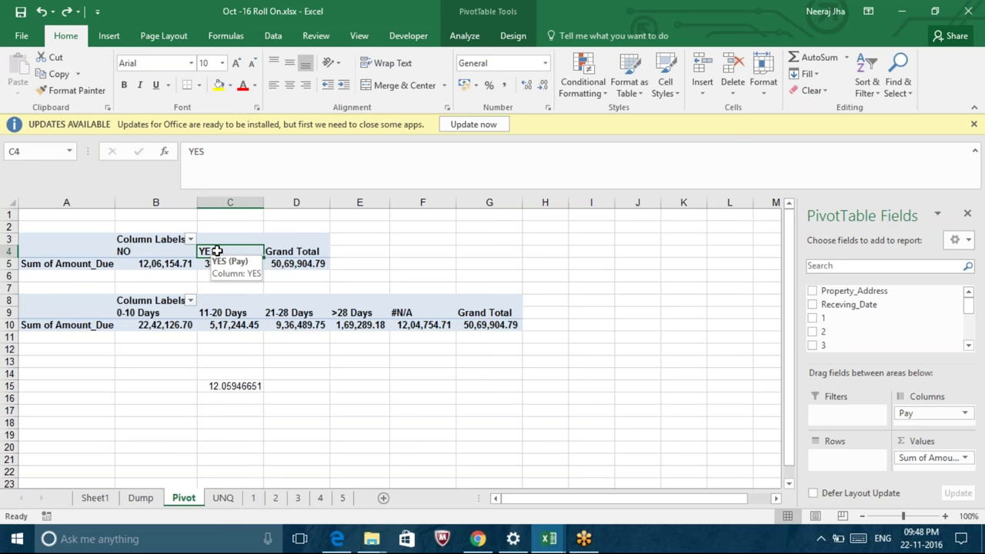
click(387, 413)
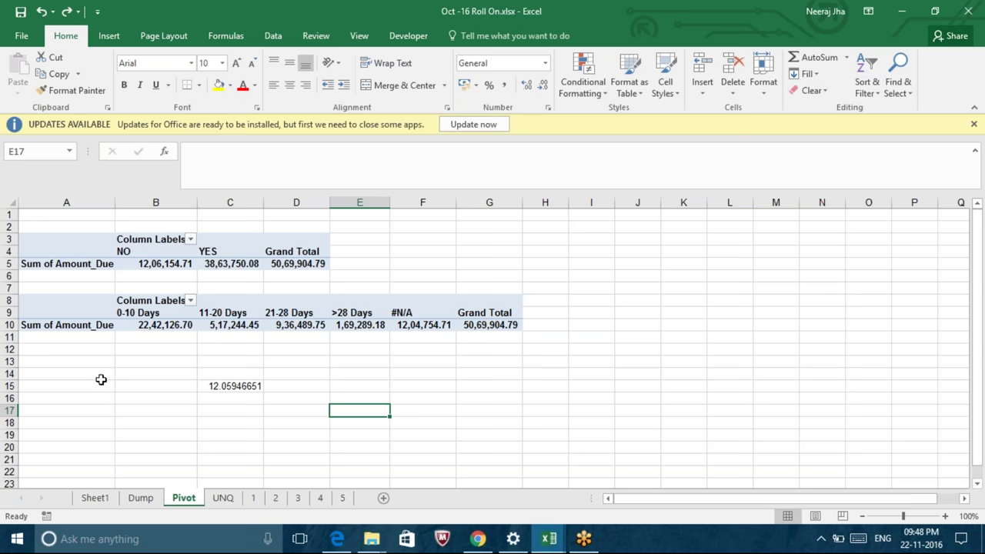
click(223, 499)
click(738, 241)
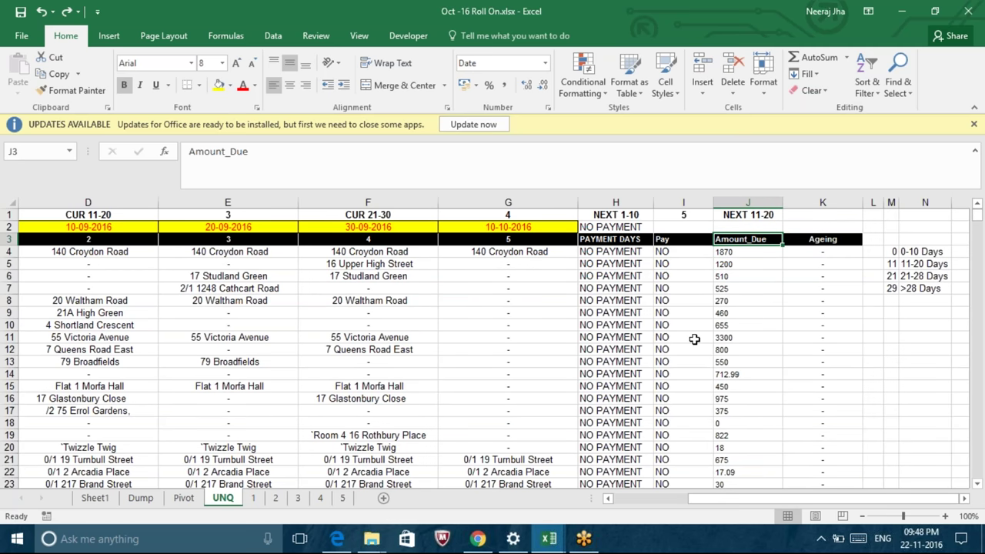
scroll(695, 339, down, 4)
scroll(694, 340, down, 4)
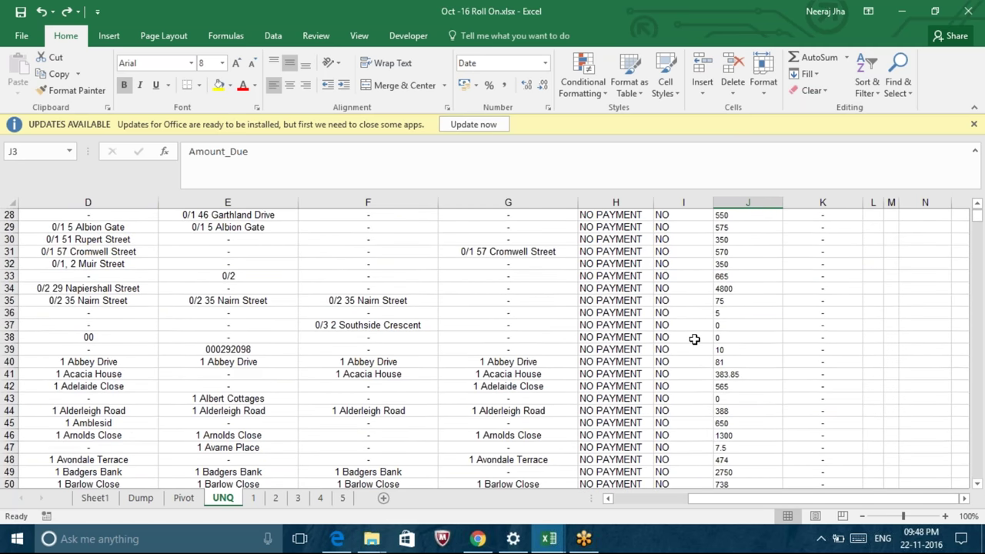
scroll(694, 340, down, 3)
scroll(694, 339, down, 13)
scroll(694, 339, down, 10)
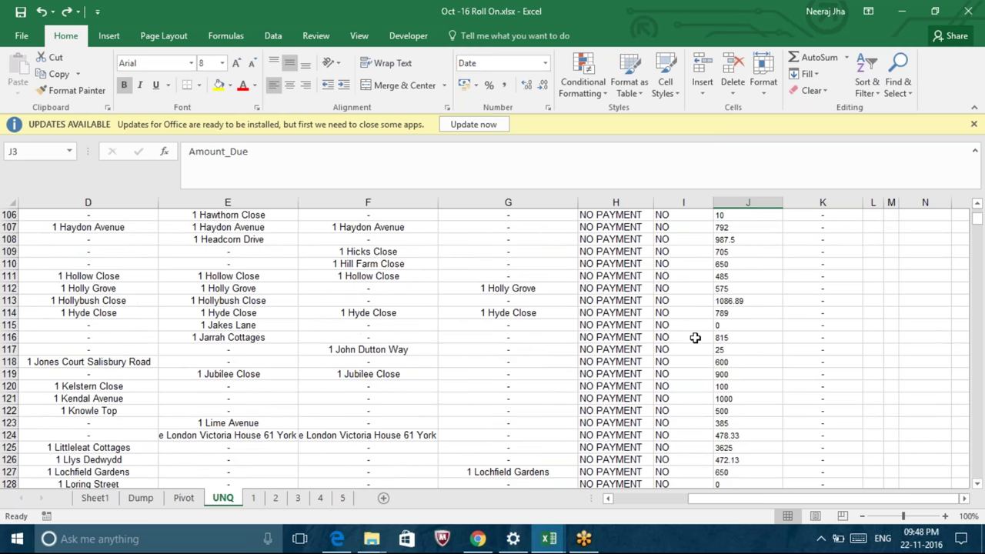
scroll(695, 338, down, 7)
scroll(695, 338, down, 8)
scroll(695, 338, up, 19)
scroll(694, 338, up, 20)
scroll(695, 338, up, 9)
key(Down)
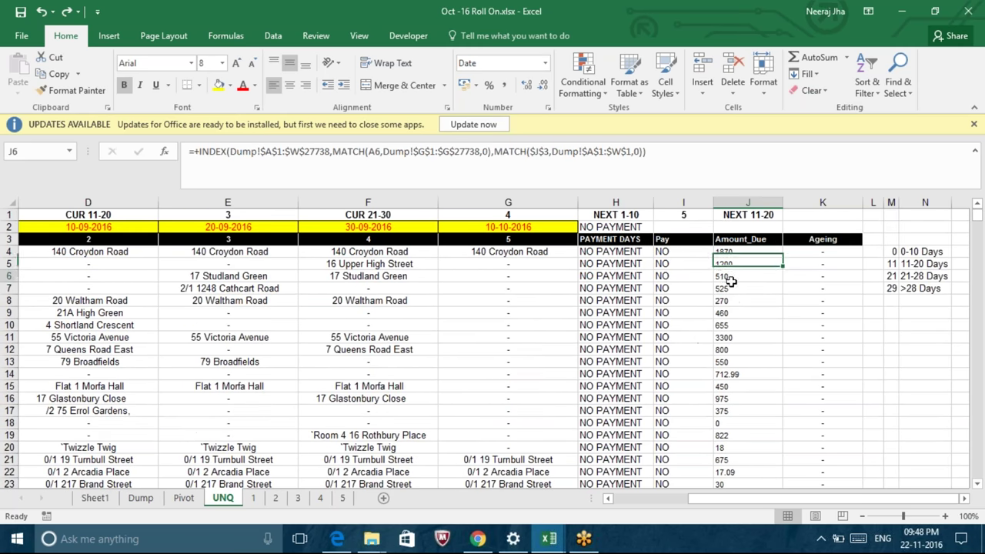
key(Down)
key(Down)
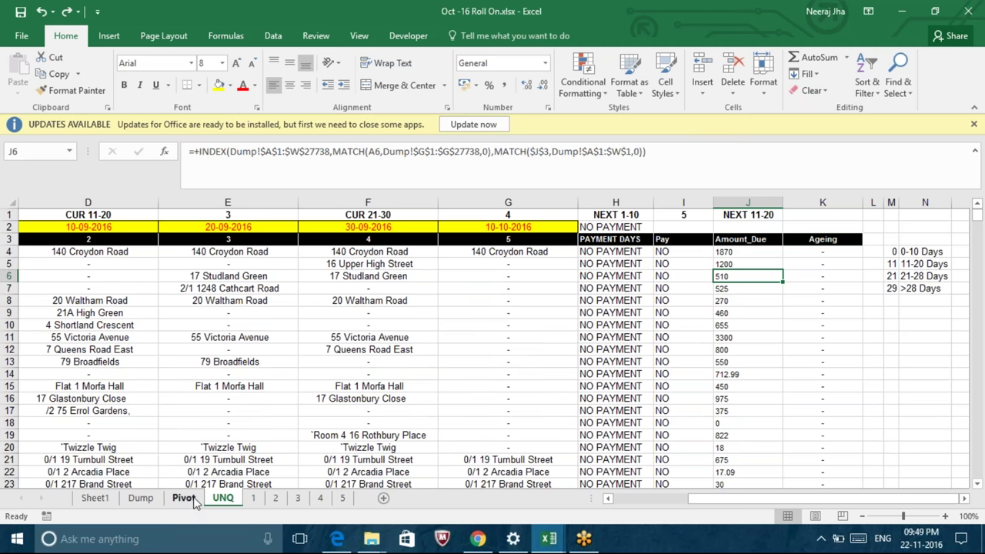
Step: Check the Pivot sheet's Amount_Due total for NO payments
click(194, 501)
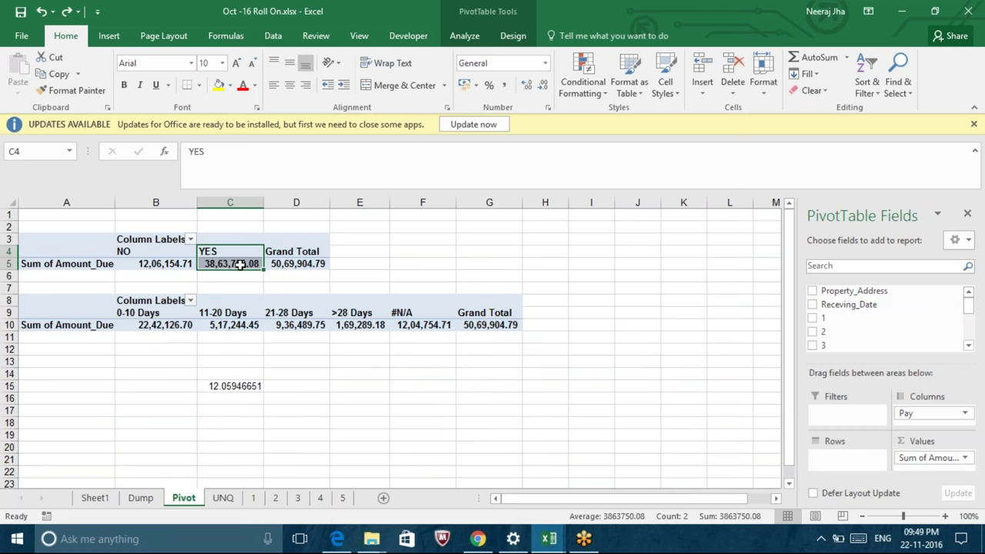
mouse_move(240, 265)
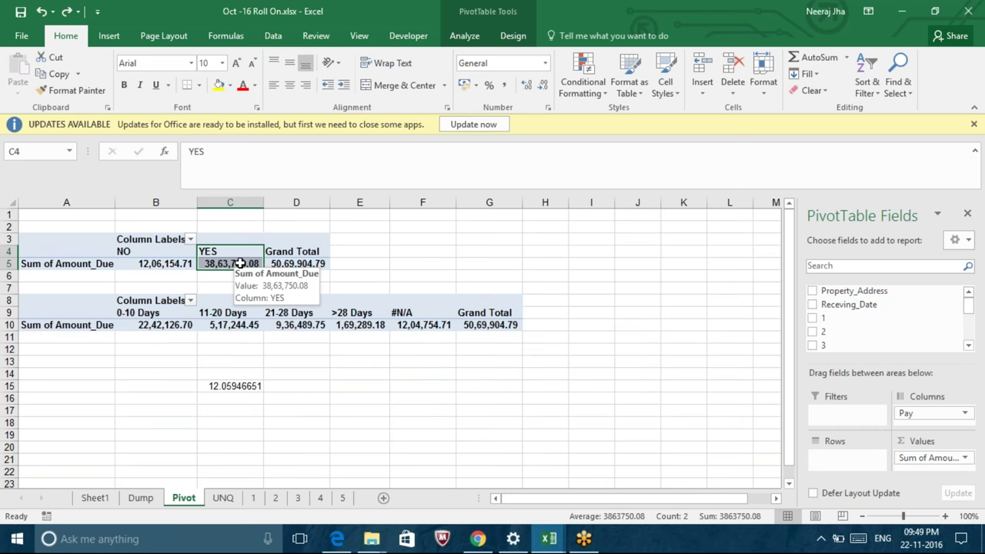
click(156, 244)
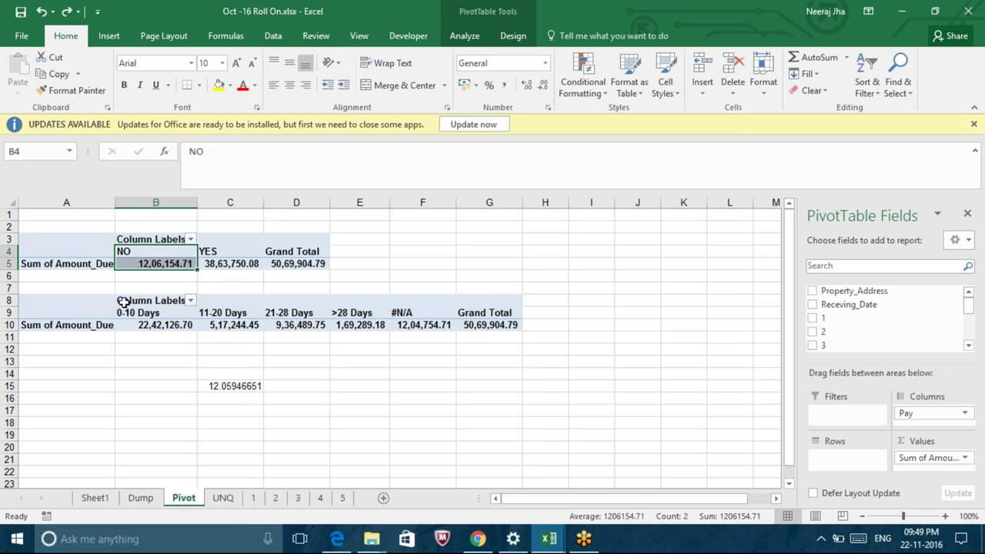
Step: Inspect the Ageing pivot table, then move between UNQ and Pivot, ending on UNQ
click(86, 312)
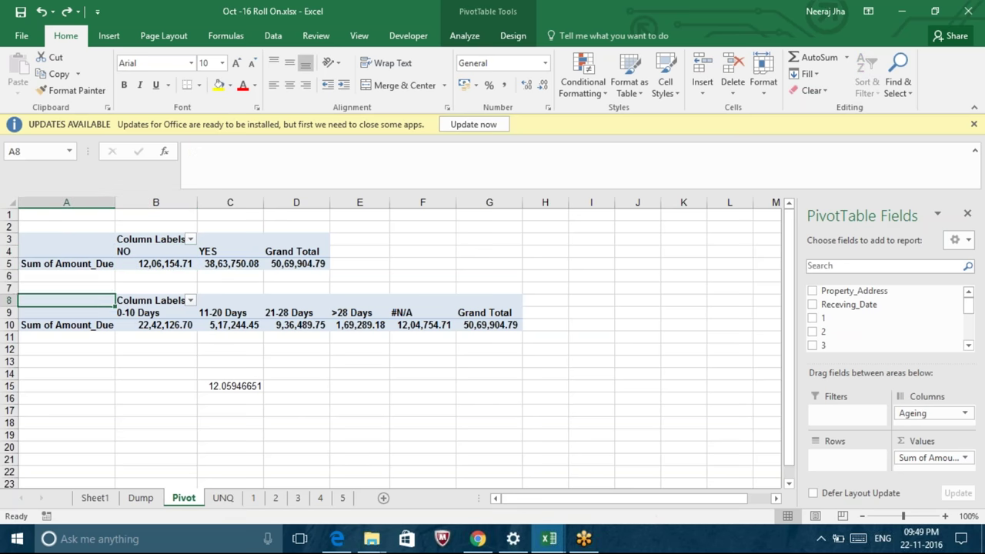
click(199, 301)
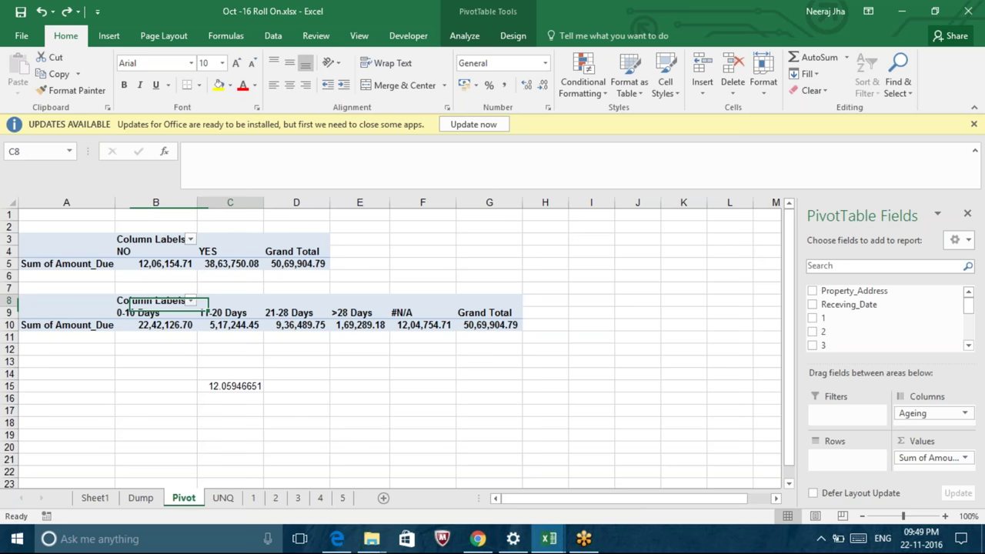
click(89, 299)
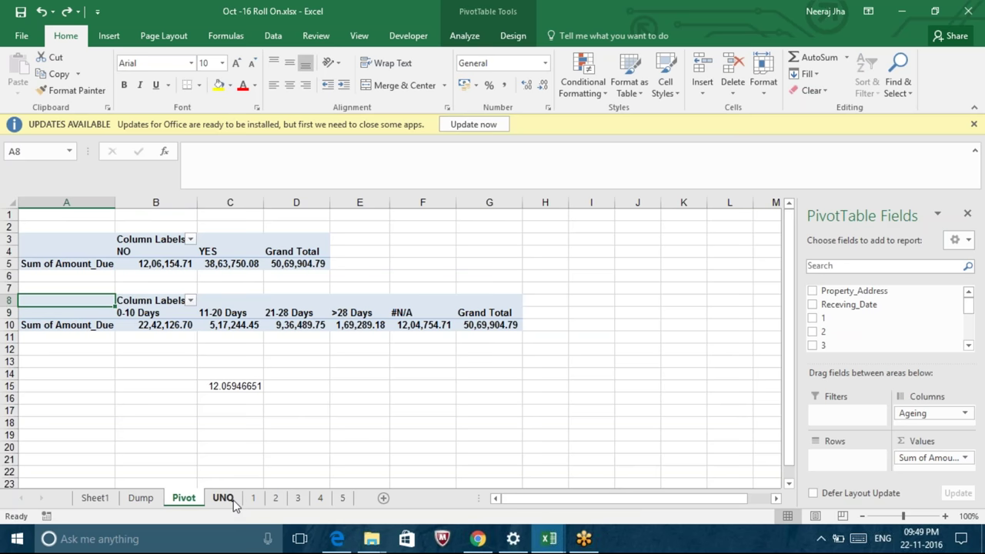
click(224, 498)
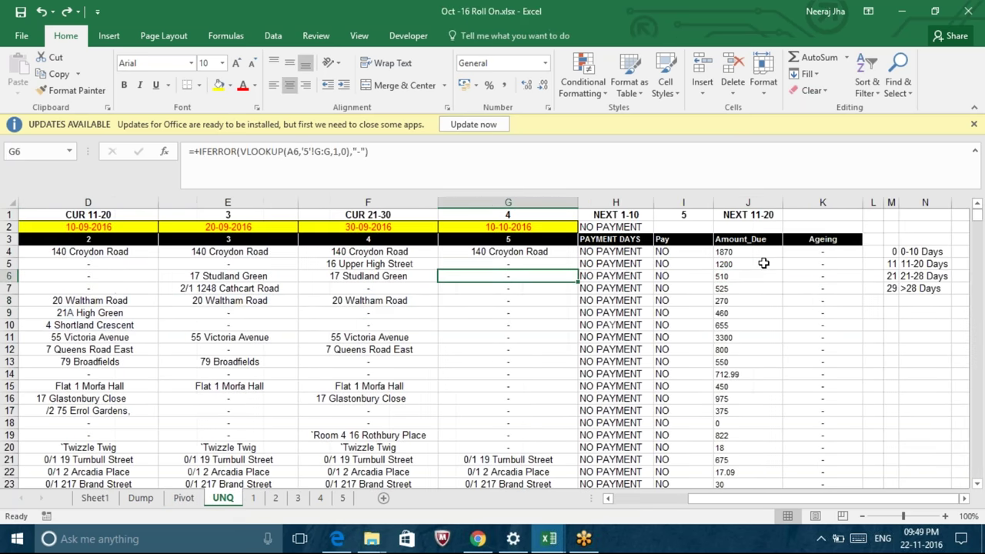
click(185, 499)
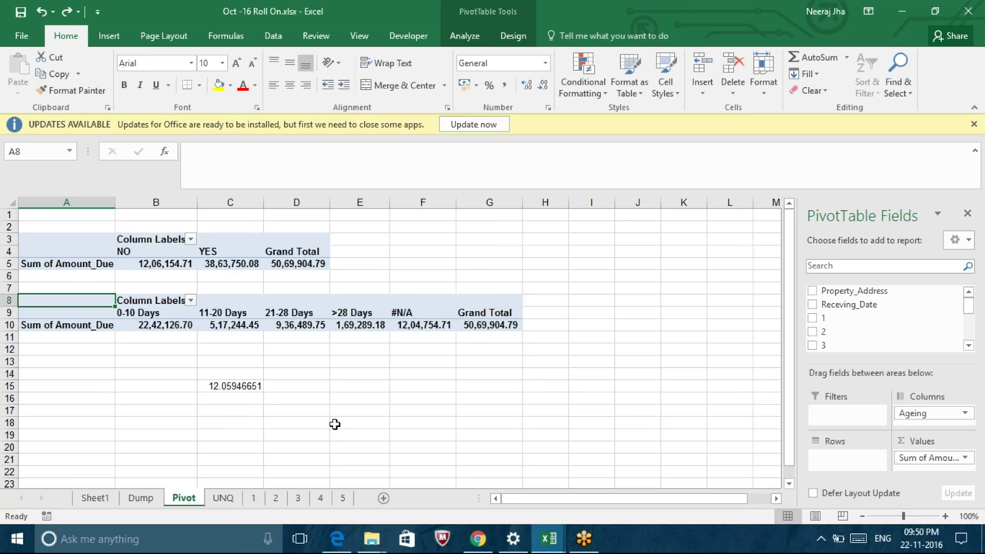
click(236, 499)
Step: Review the Pay values in column I and the 0-10 Days band in the lookup table
click(677, 253)
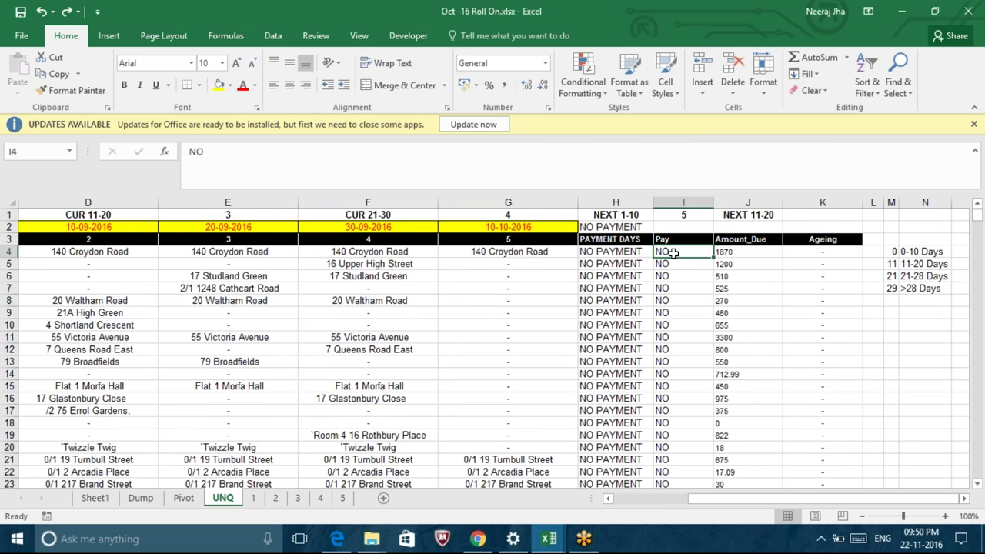
key(Down)
key(Down)
key(Down)
key(Down)
key(Down)
key(Down)
key(Down)
key(Down)
key(Down)
drag(923, 252, 892, 252)
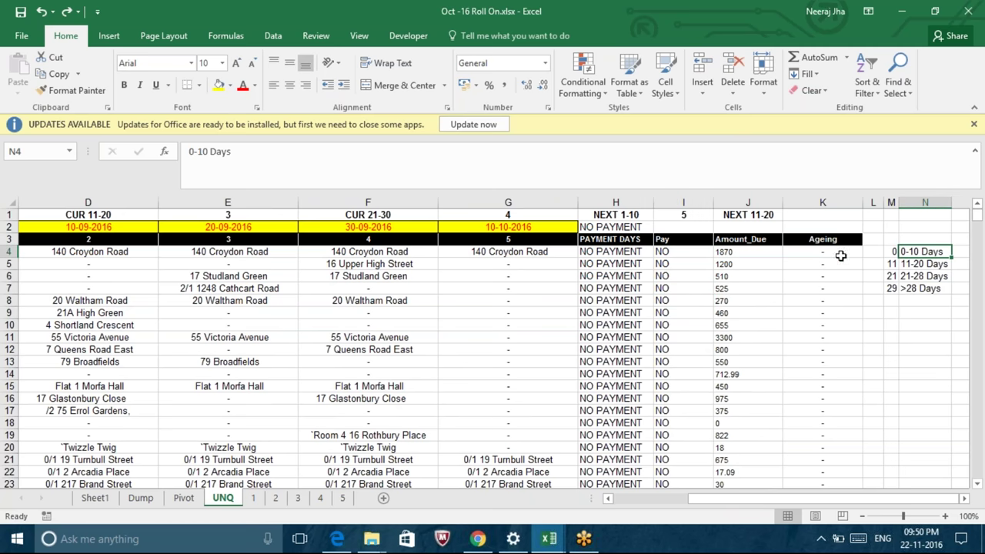
Step: Check the Ageing formula =IFERROR(LOOKUP(H4,$M$4:$N$7),"-") from K4 down the column
click(825, 251)
scroll(876, 265, down, 2)
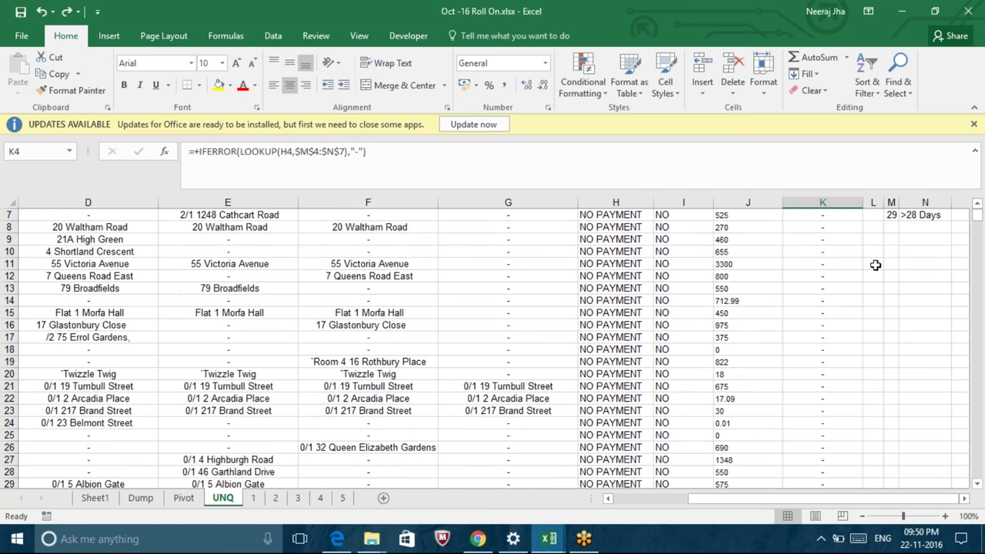
scroll(876, 265, down, 2)
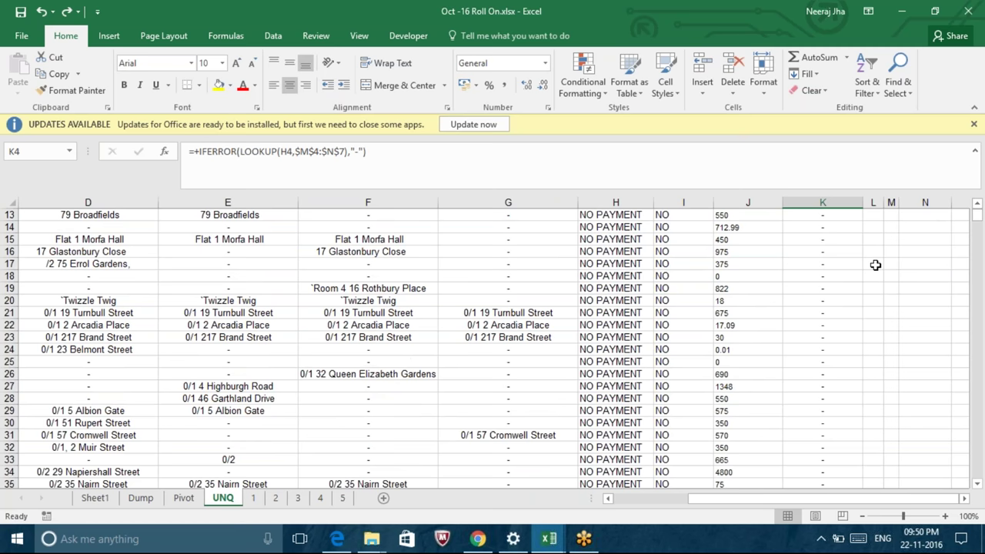
scroll(876, 265, up, 4)
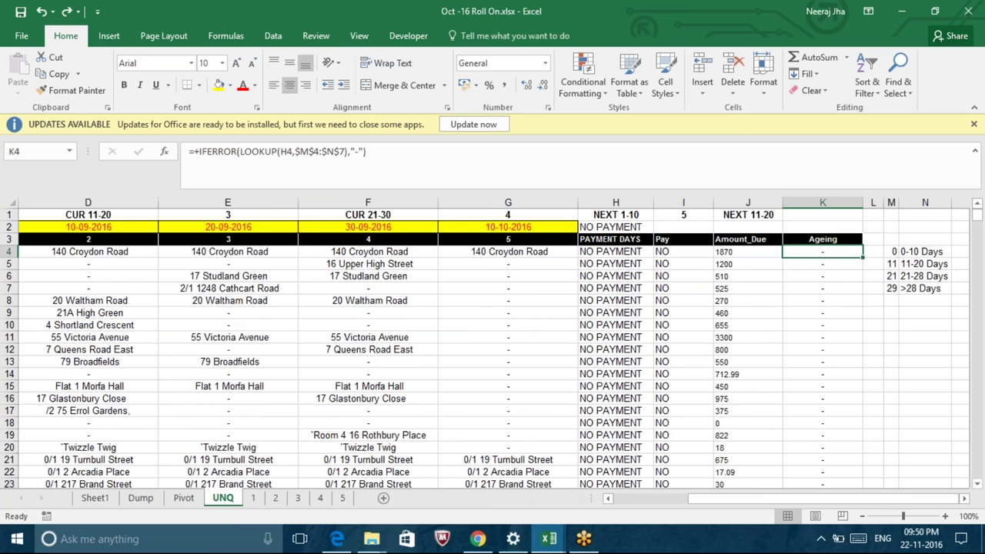
key(ctrl+Down)
key(ctrl+Up)
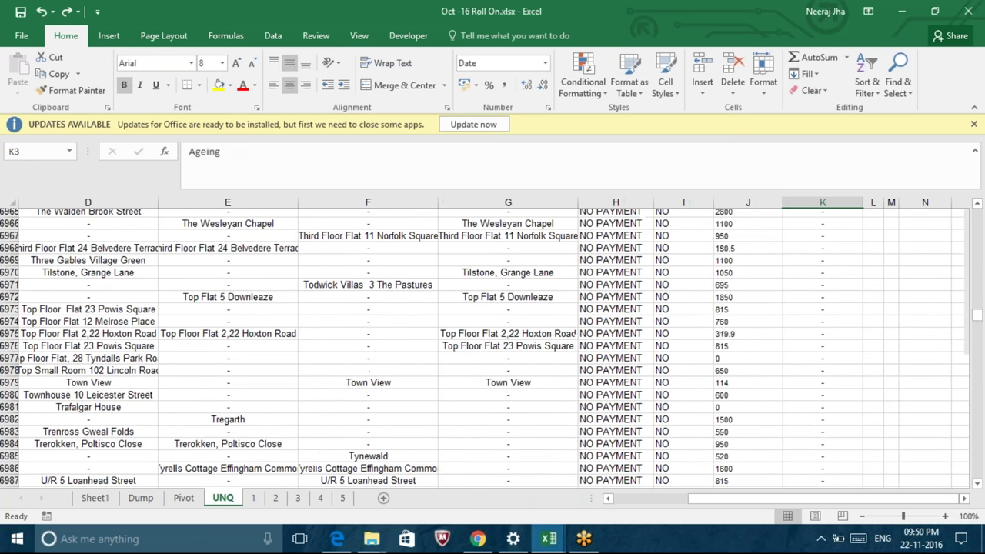
key(Down)
key(Down)
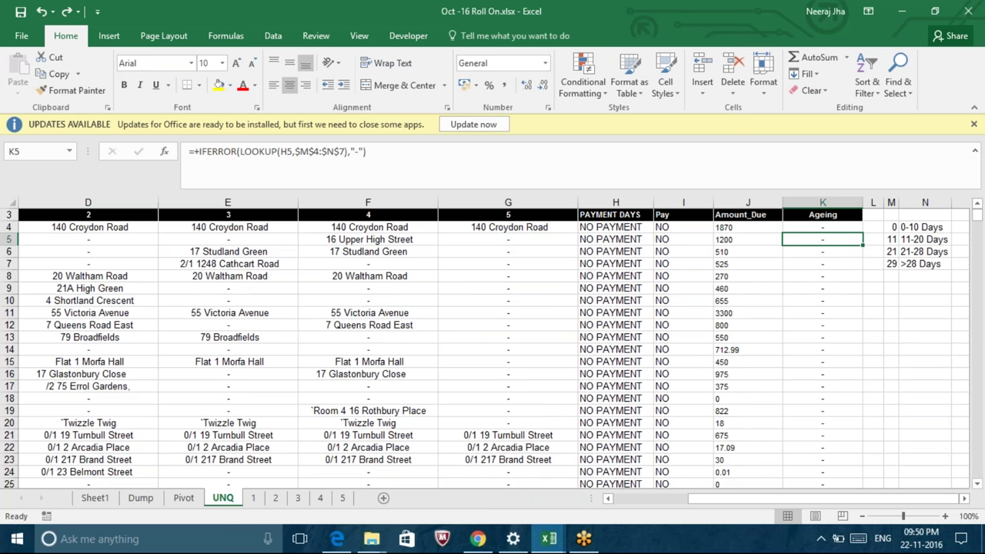
key(Up)
key(Up)
key(Left)
key(Down)
key(Right)
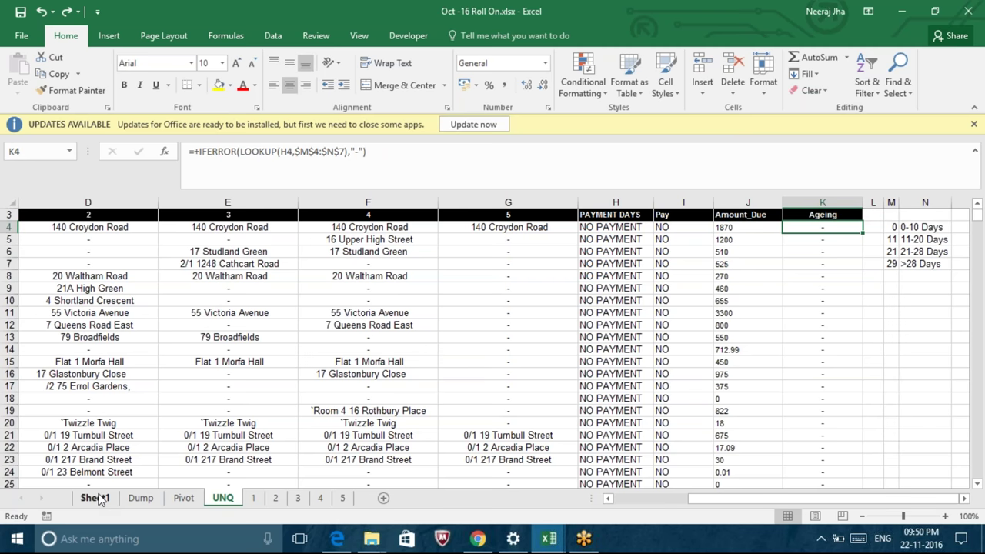
Step: On Sheet1, inspect the pivot's Row Labels and Count of Property_Address header cells
click(96, 497)
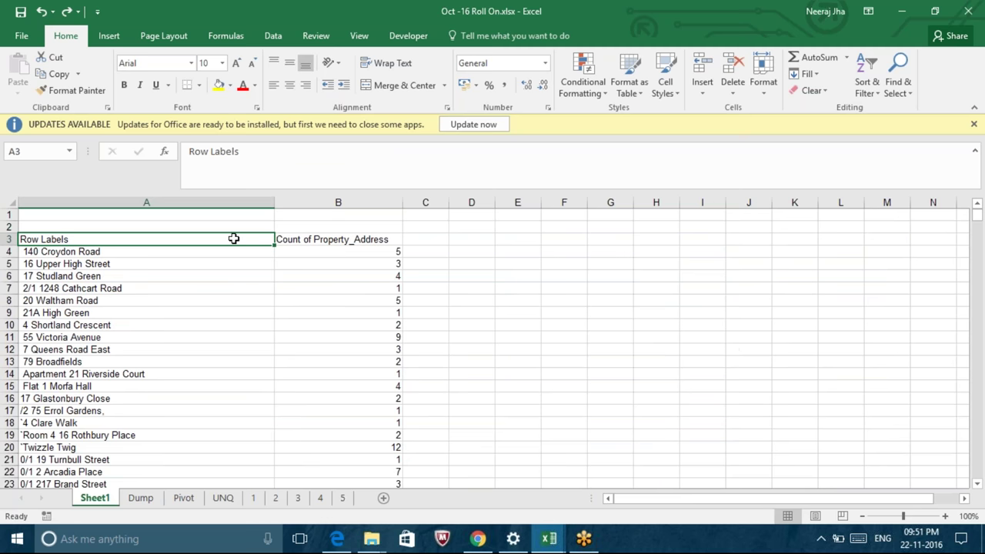
click(305, 239)
click(185, 234)
click(377, 227)
click(154, 240)
click(308, 239)
click(187, 248)
click(224, 236)
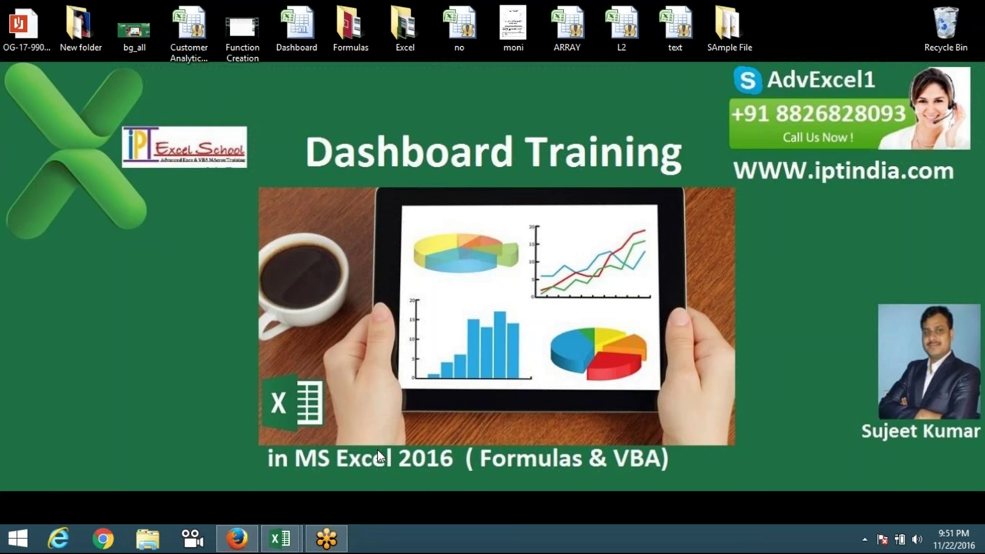
key(super)
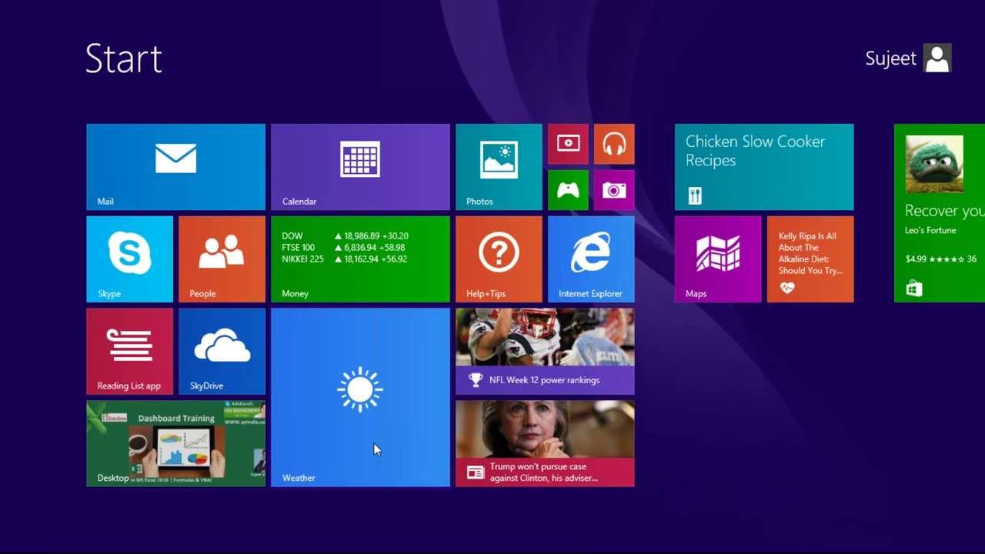
text(YD)
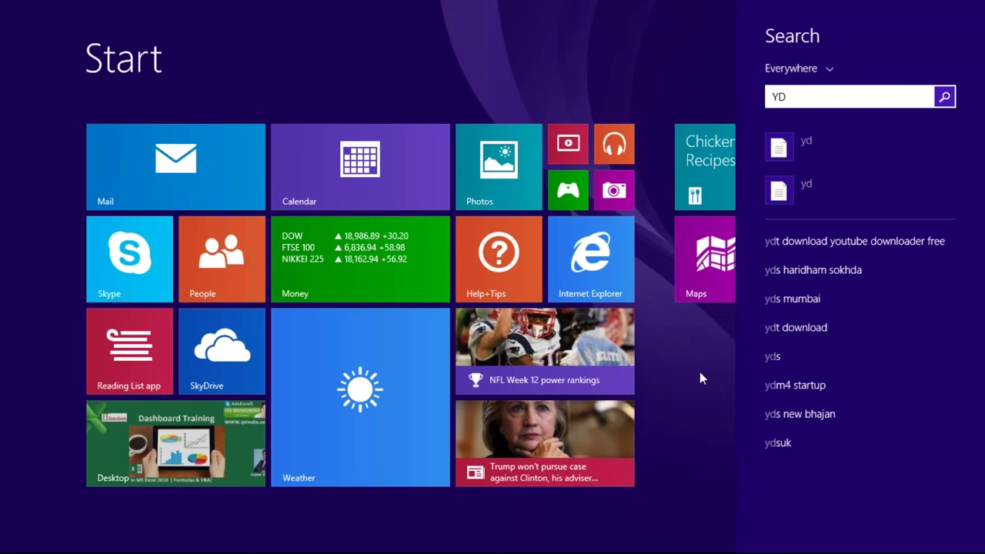
text(T)
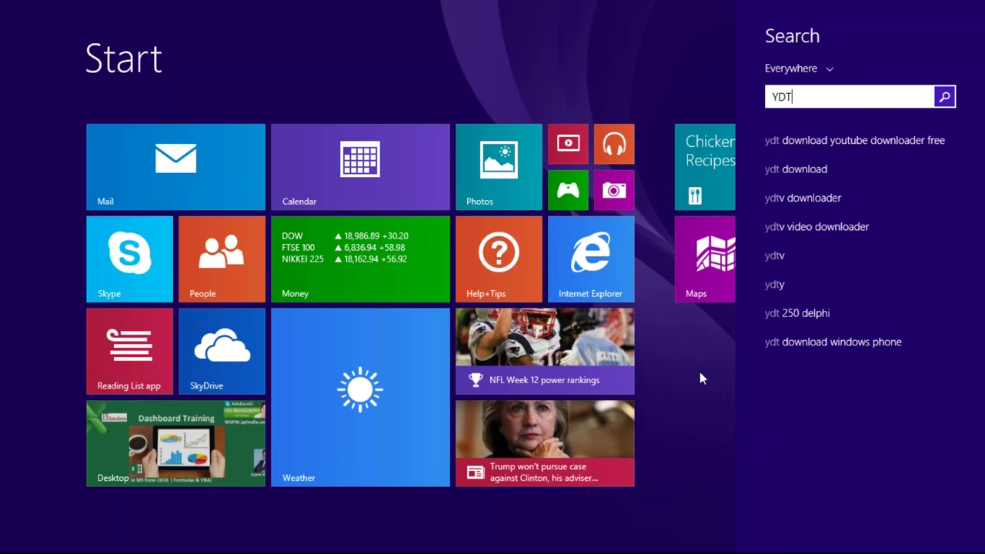
key(BackSpace)
key(BackSpace)
text(TD Video Downloader)
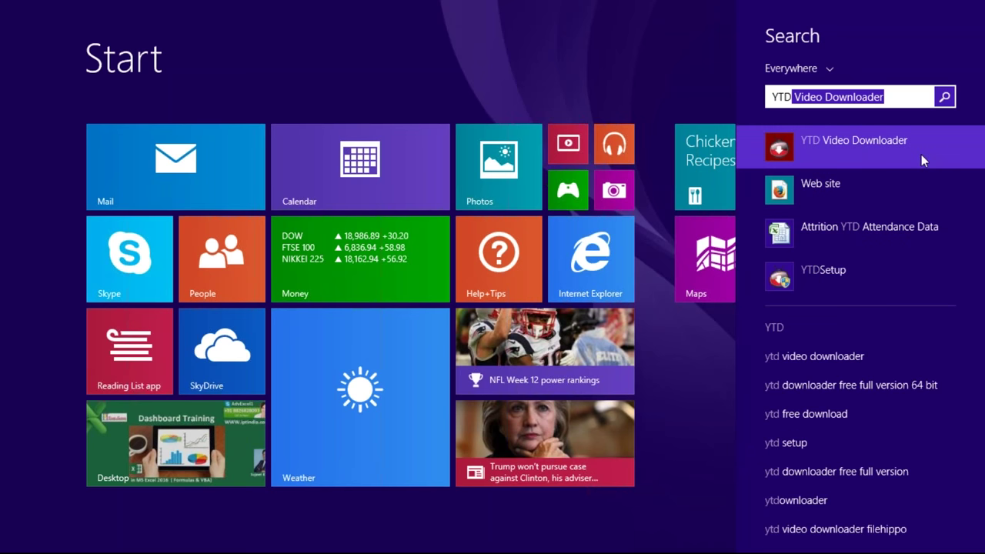
click(922, 156)
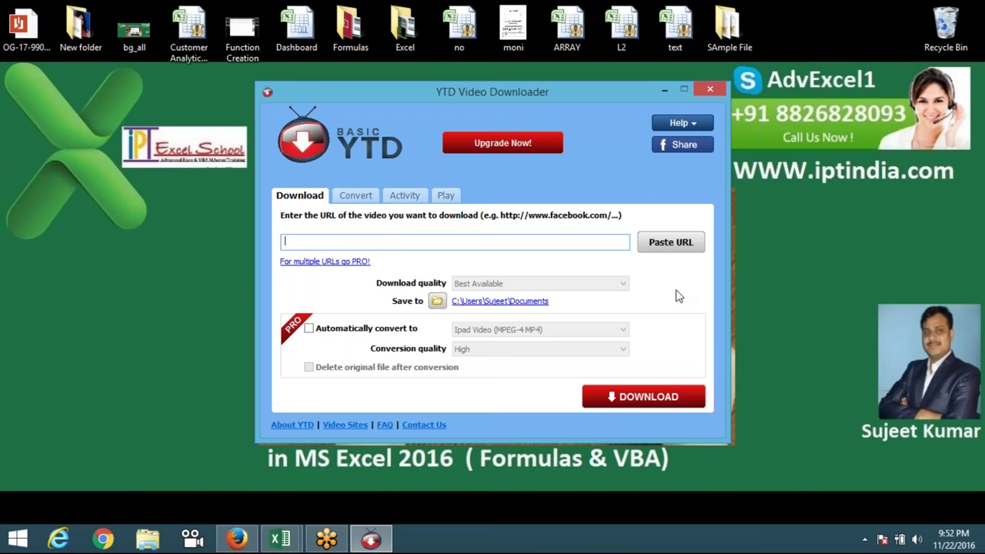
click(711, 88)
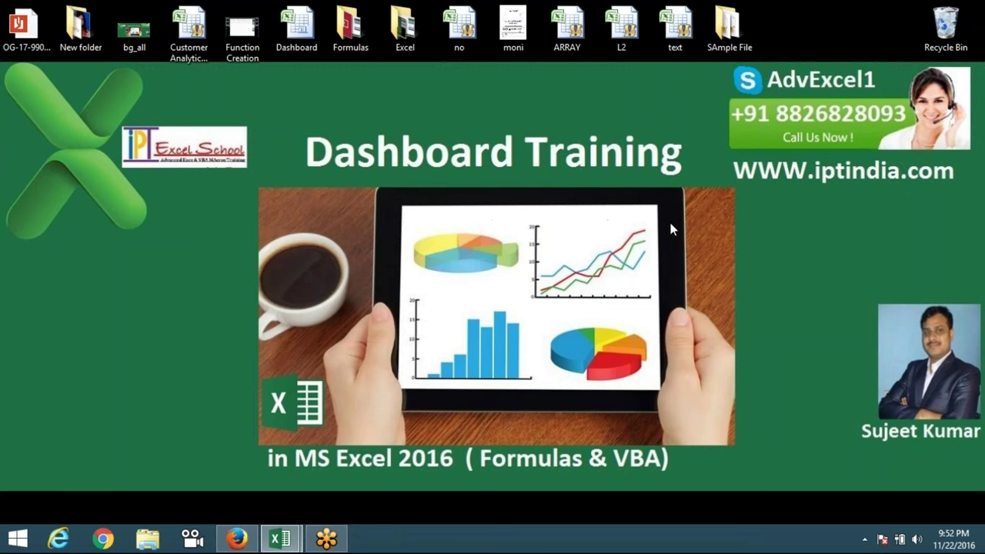